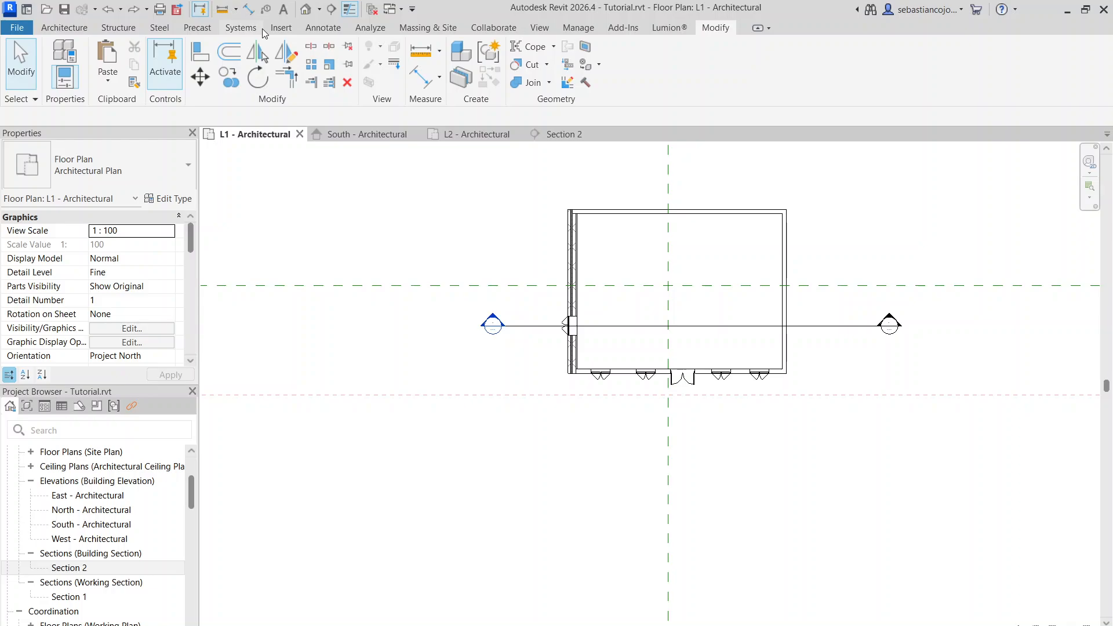
Step: Start a Roof by Footprint from the L1 floor plan and save the project
{"action": "left_click", "coordinate": [72, 32]}
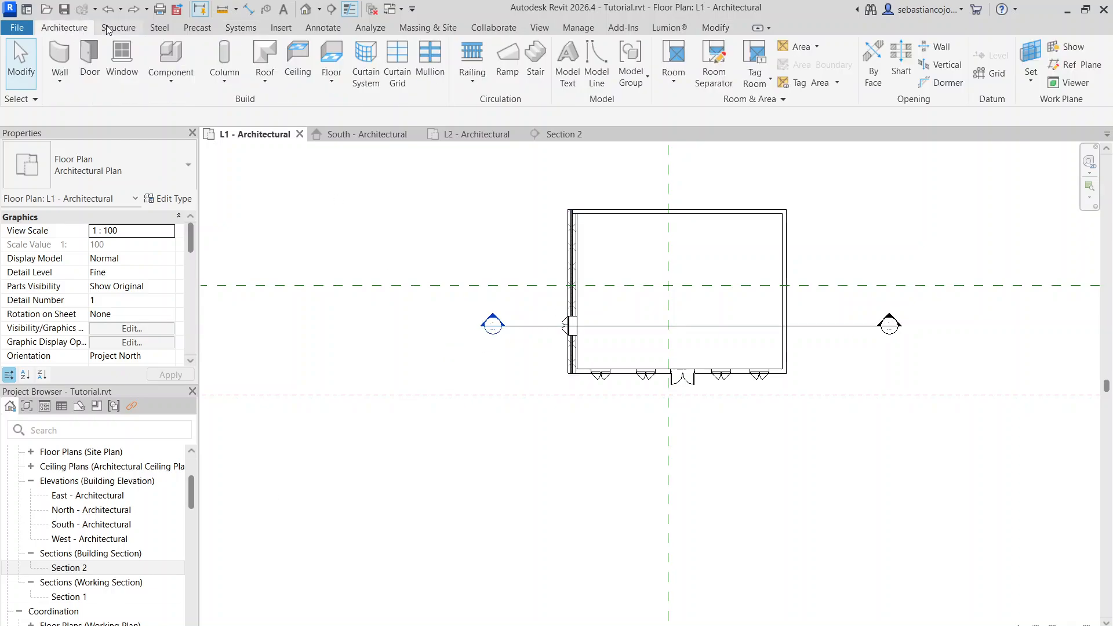
{"action": "left_click", "coordinate": [269, 85]}
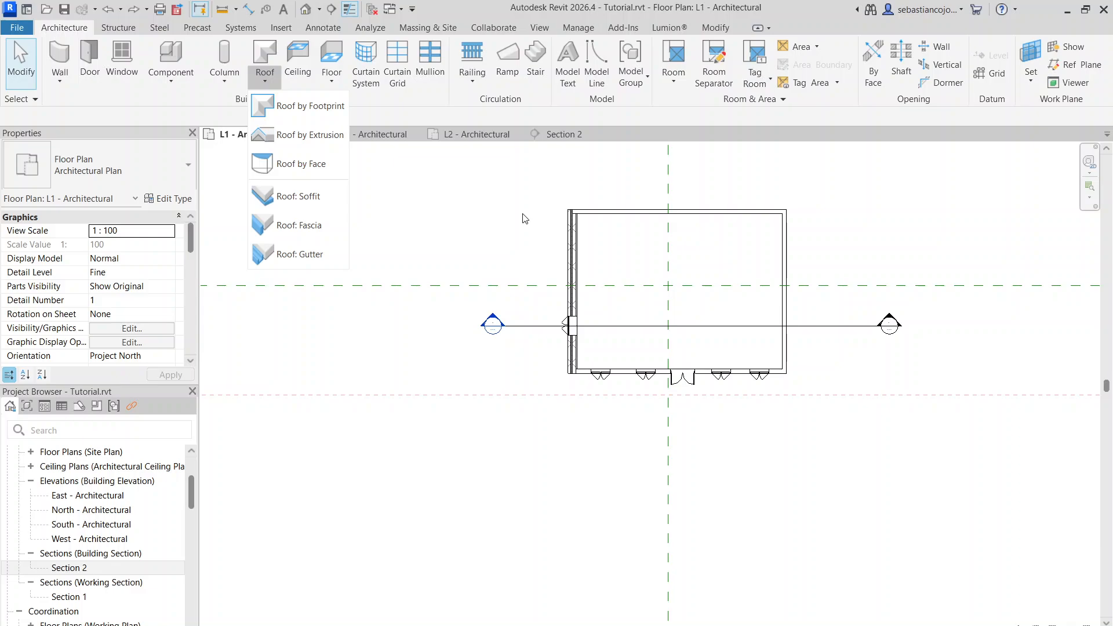
{"action": "left_click", "coordinate": [301, 106]}
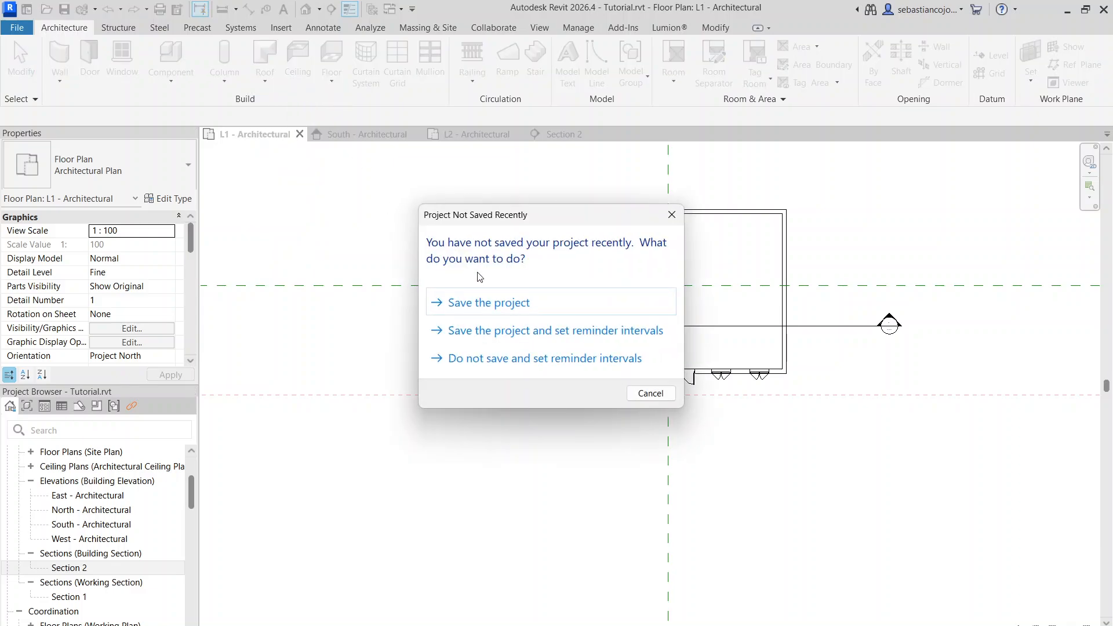
{"action": "left_click", "coordinate": [494, 304]}
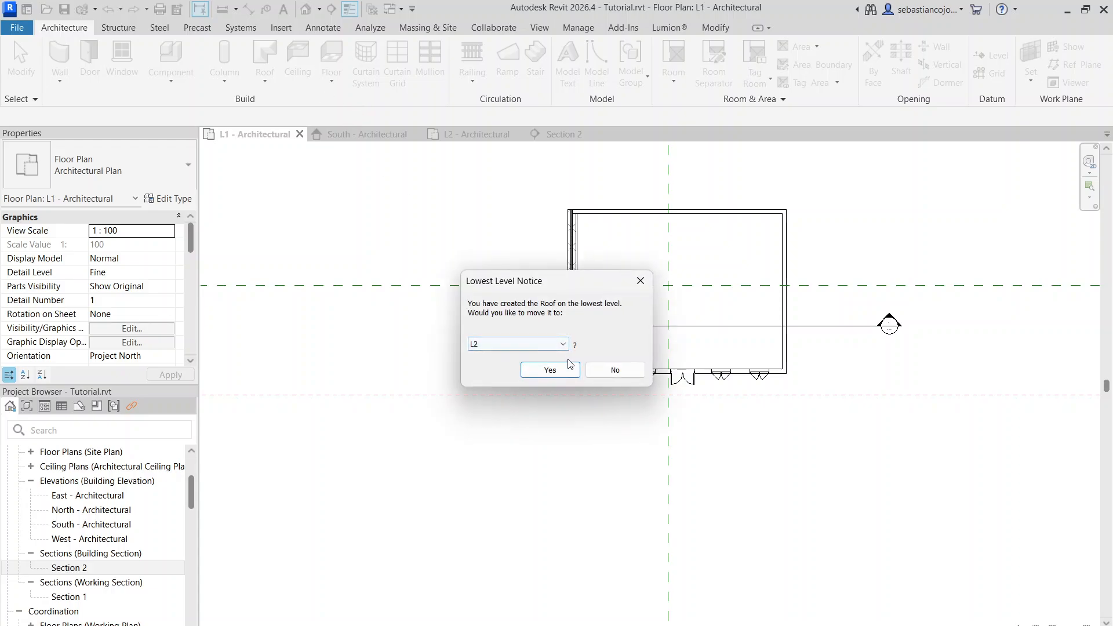
{"action": "left_click", "coordinate": [543, 346]}
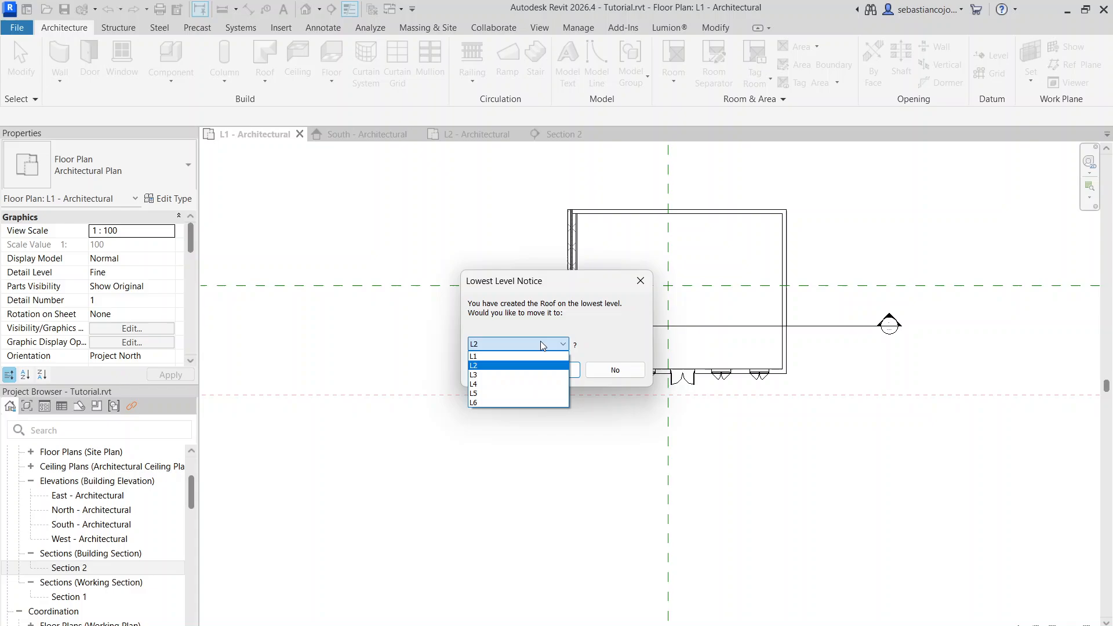
{"action": "left_click", "coordinate": [509, 377]}
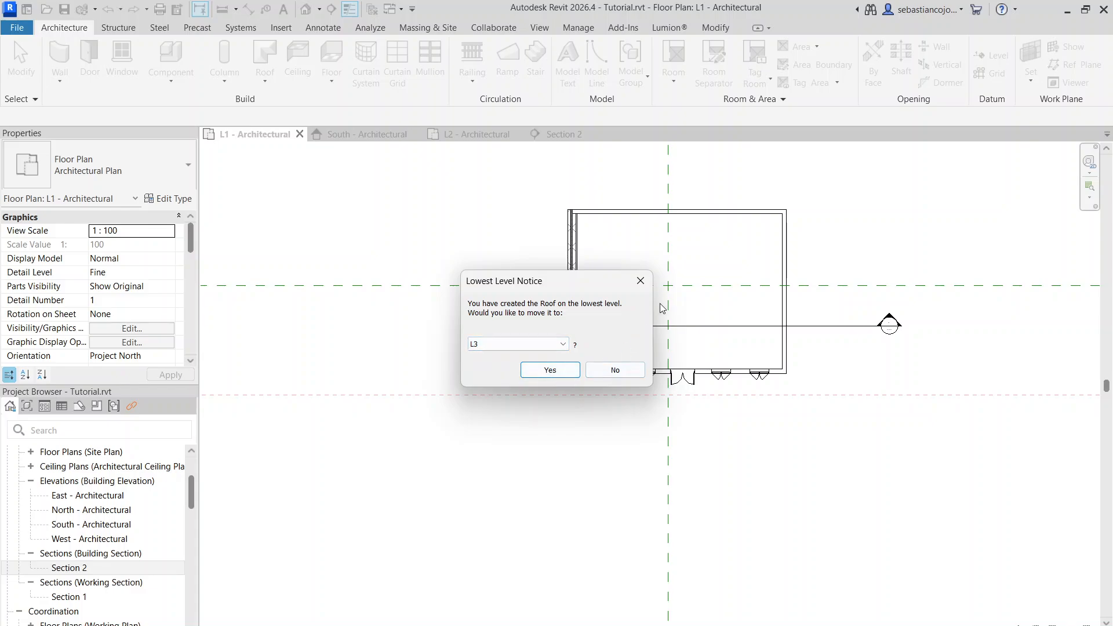
{"action": "left_click", "coordinate": [614, 369]}
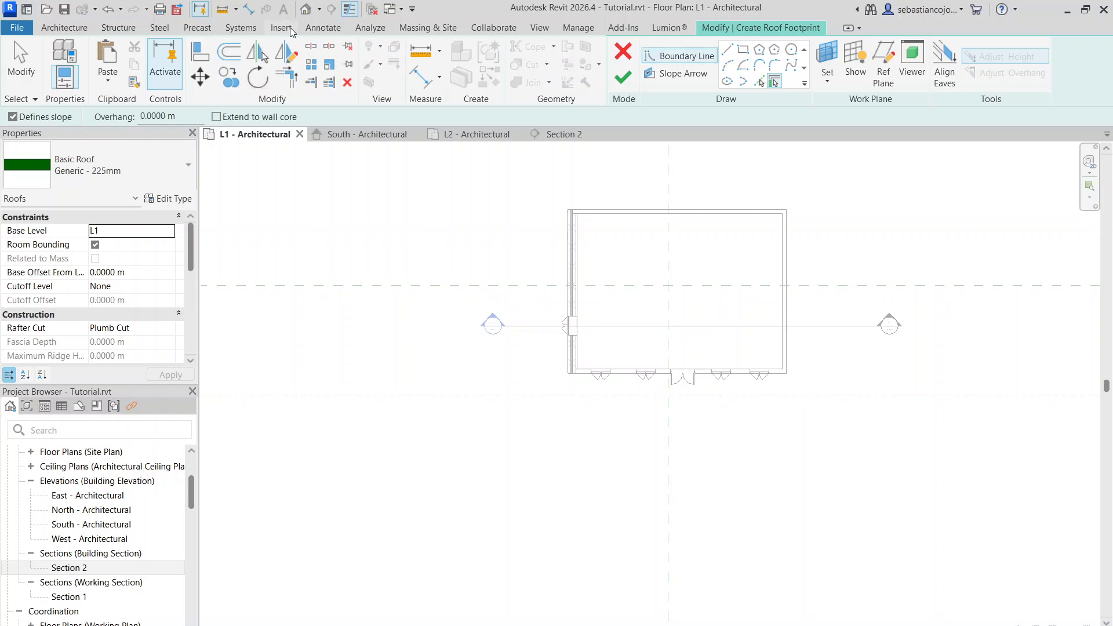
{"action": "left_click", "coordinate": [74, 32]}
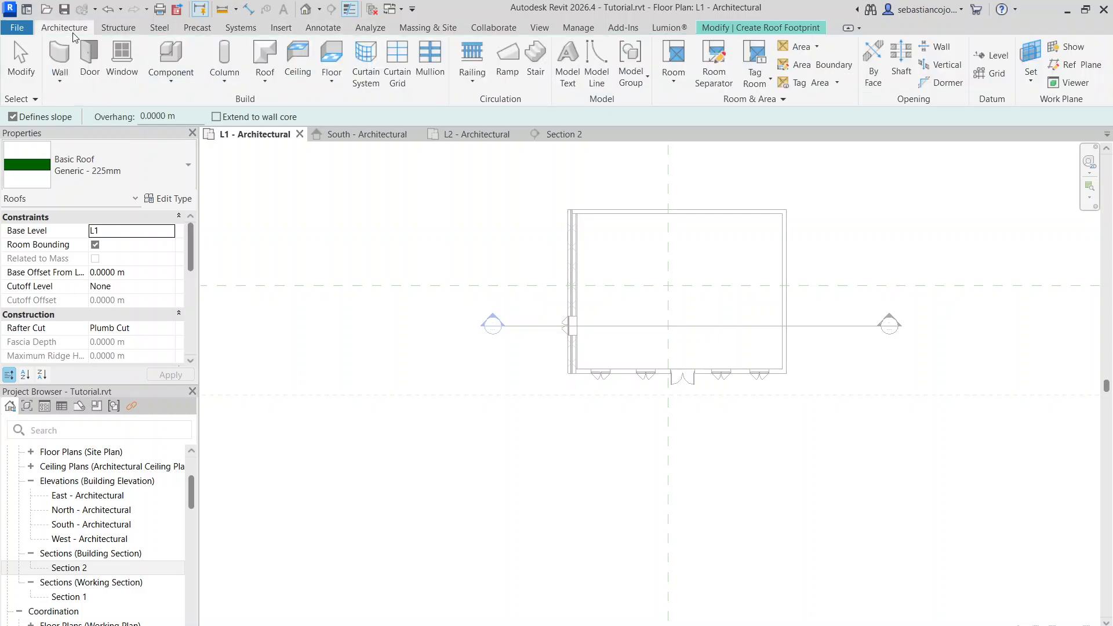
{"action": "left_click", "coordinate": [763, 29]}
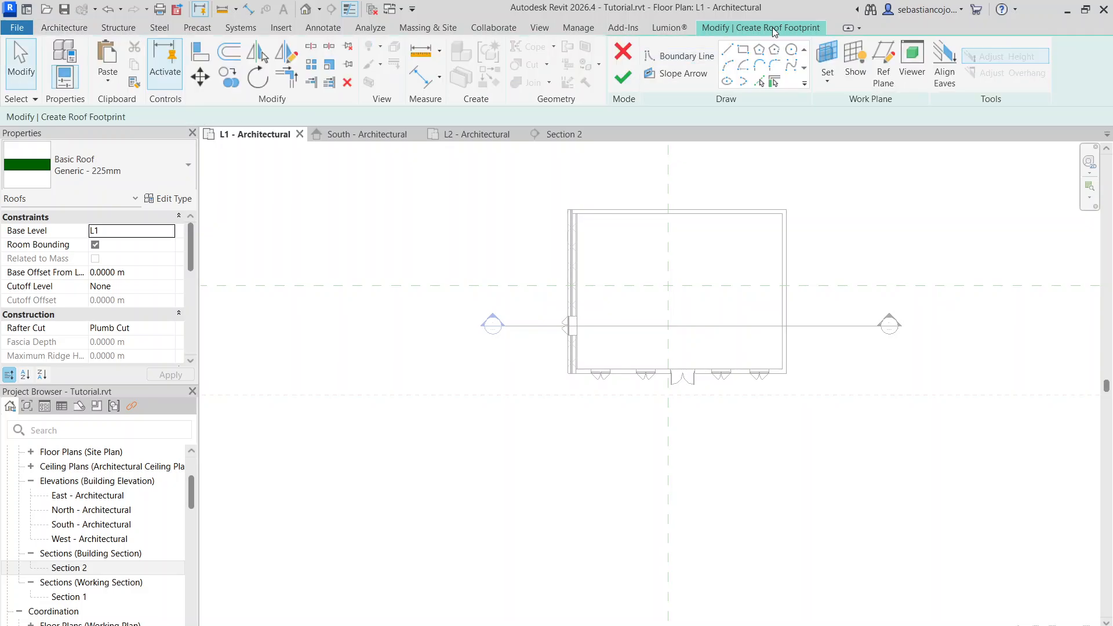
{"action": "left_click", "coordinate": [623, 51]}
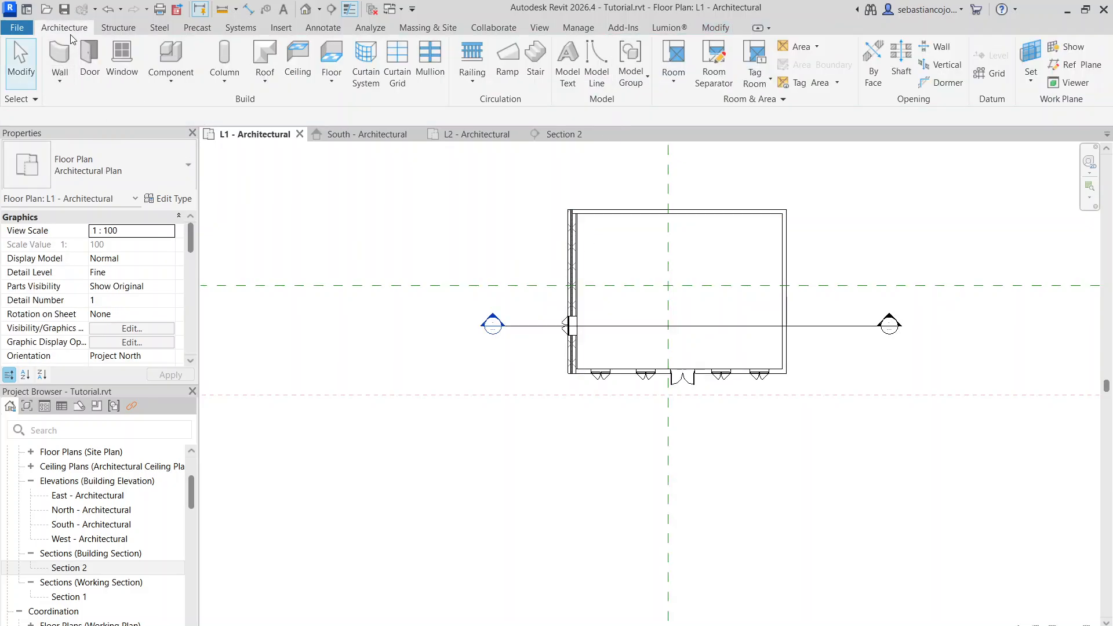
Step: Start a Roof by Footprint and move the roof to level L3
{"action": "left_click", "coordinate": [265, 76]}
{"action": "left_click", "coordinate": [272, 107]}
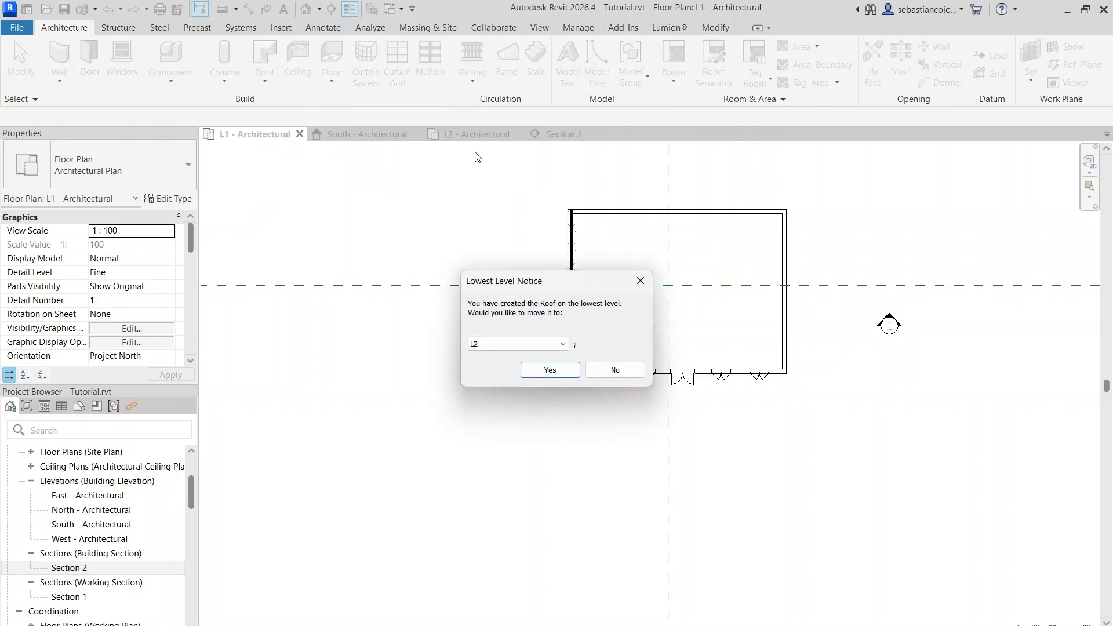
{"action": "left_click", "coordinate": [501, 344]}
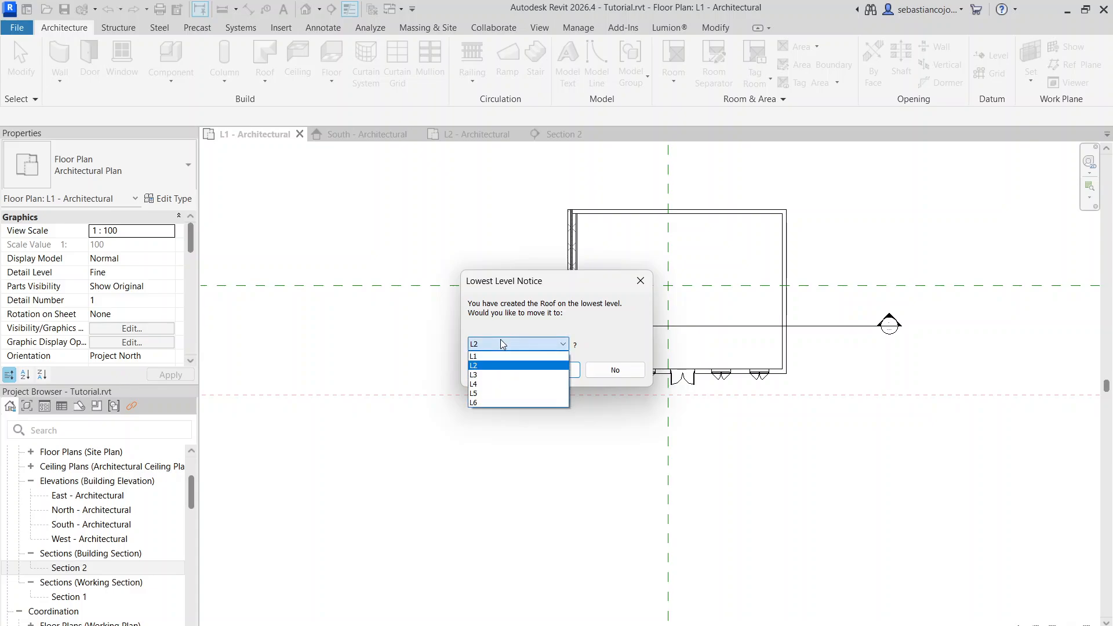
{"action": "left_click", "coordinate": [484, 375]}
{"action": "left_click", "coordinate": [542, 370]}
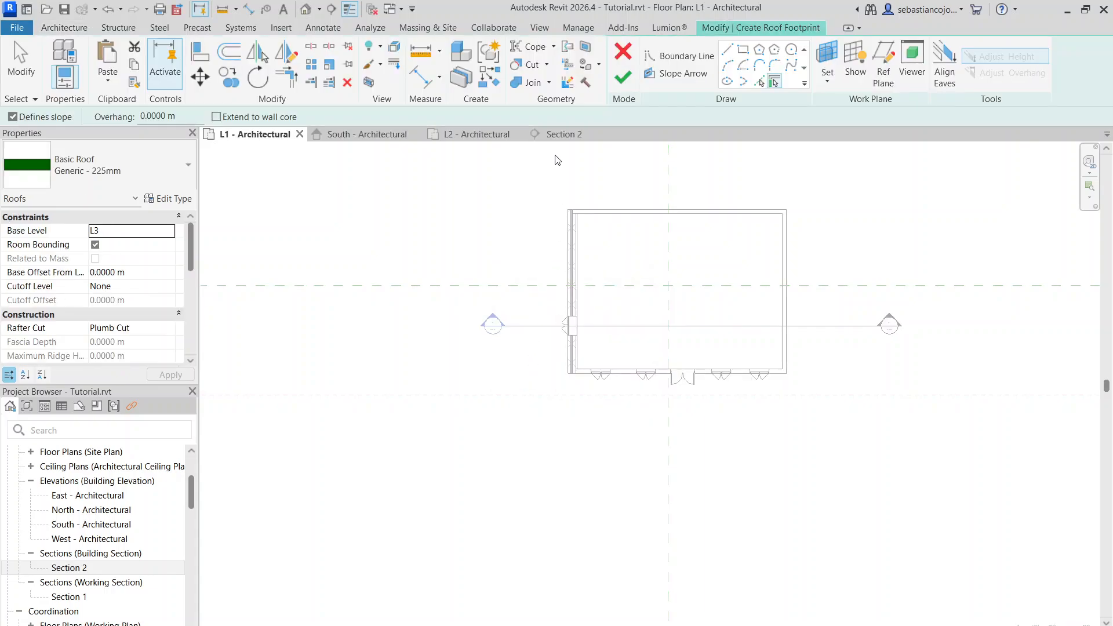
{"action": "left_click", "coordinate": [744, 51]}
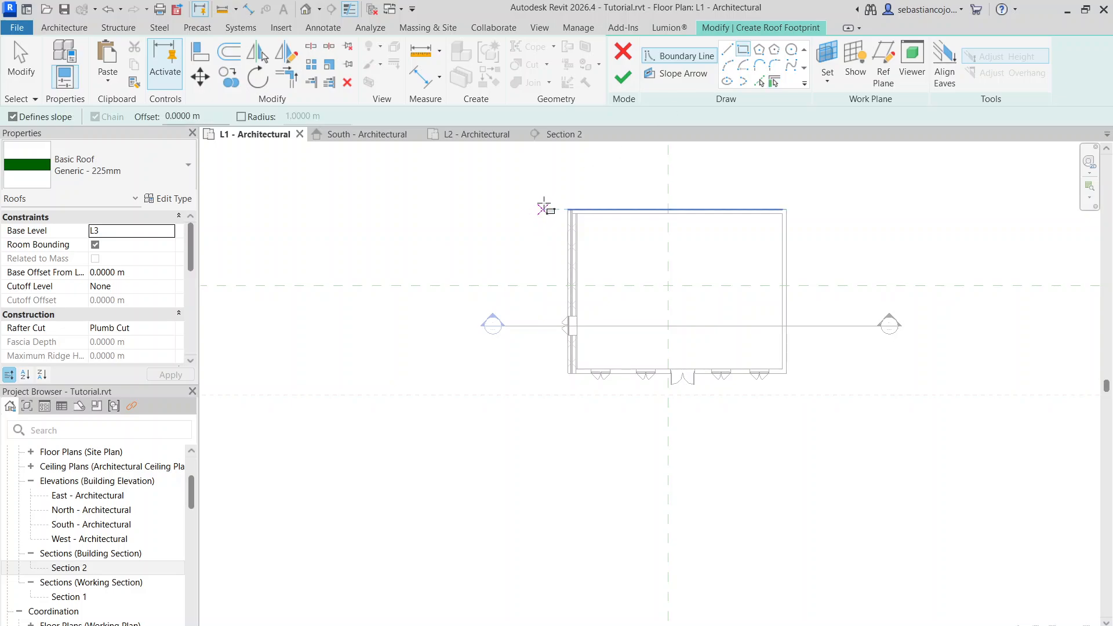
{"action": "left_click_drag", "start_coordinate": [544, 197], "coordinate": [551, 214]}
{"action": "scroll", "coordinate": [555, 218], "scroll_direction": "up", "scroll_amount": 7}
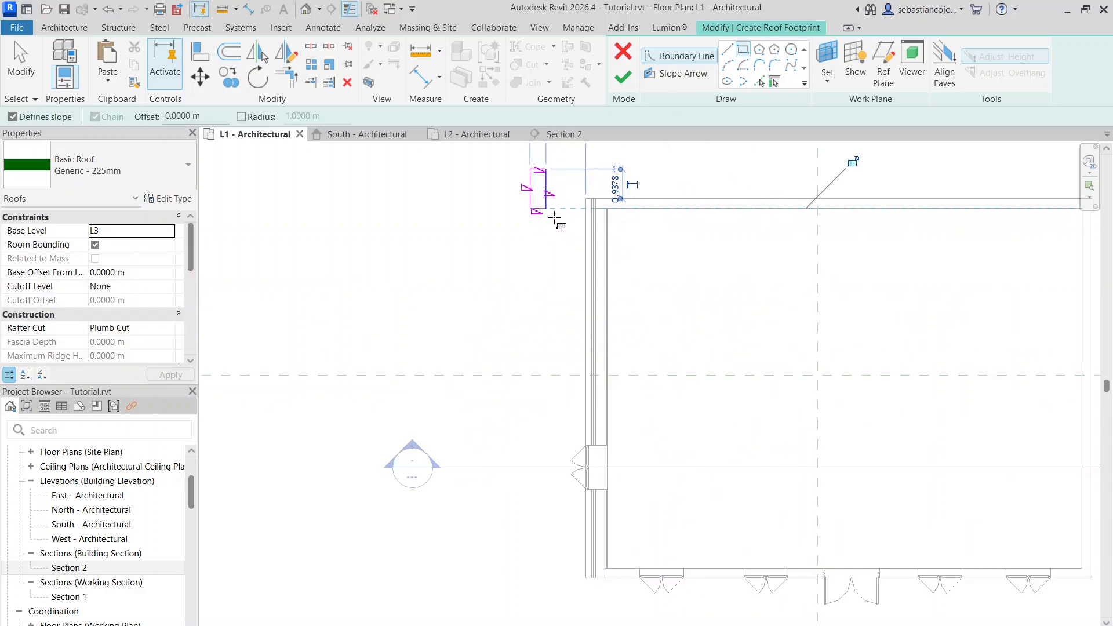
{"action": "key", "text": "Escape"}
{"action": "key", "text": "Escape"}
{"action": "scroll", "coordinate": [560, 208], "scroll_direction": "down", "scroll_amount": 5}
{"action": "left_click_drag", "start_coordinate": [516, 172], "coordinate": [572, 262]}
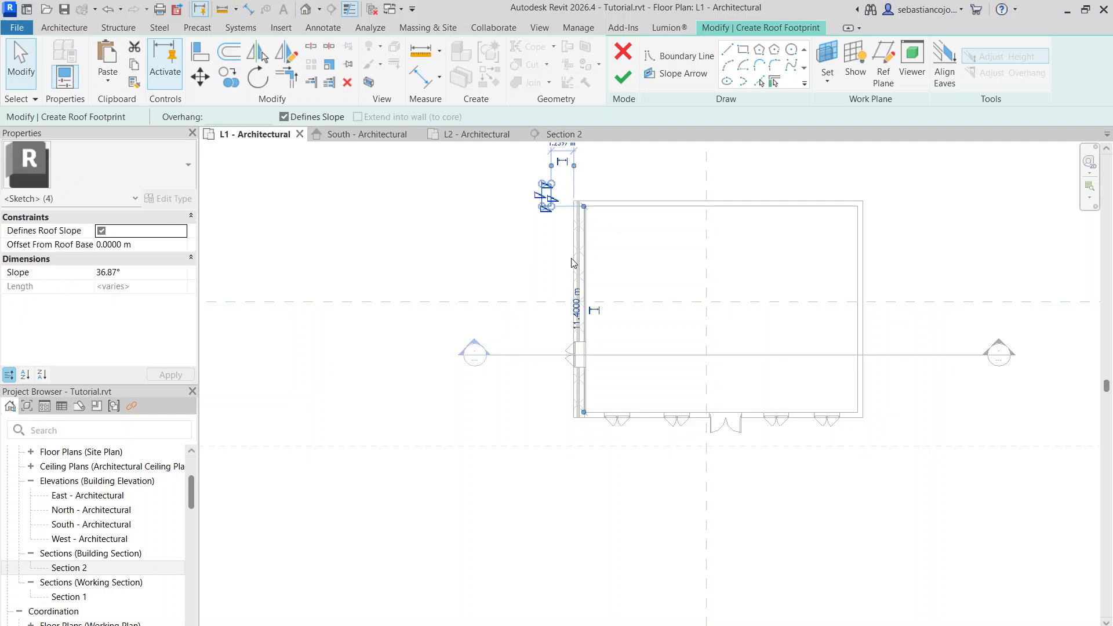
{"action": "key", "text": "Delete"}
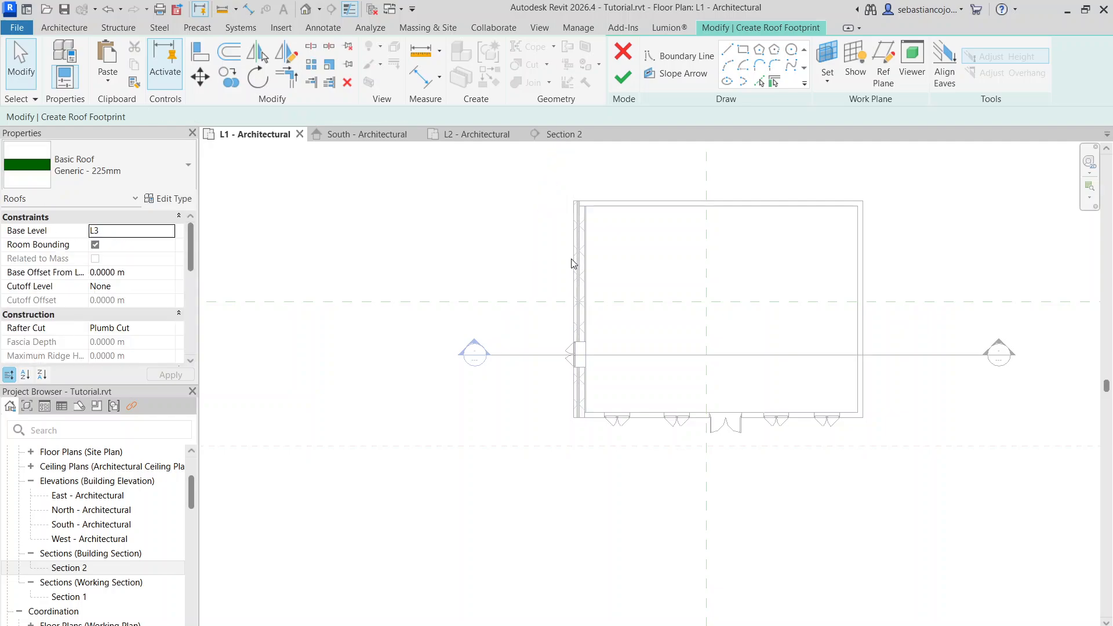
Step: Sketch a rectangular roof boundary around the building's outer walls, about 19.5 m by 14.5 m
{"action": "left_click", "coordinate": [748, 50]}
{"action": "left_click", "coordinate": [544, 183]}
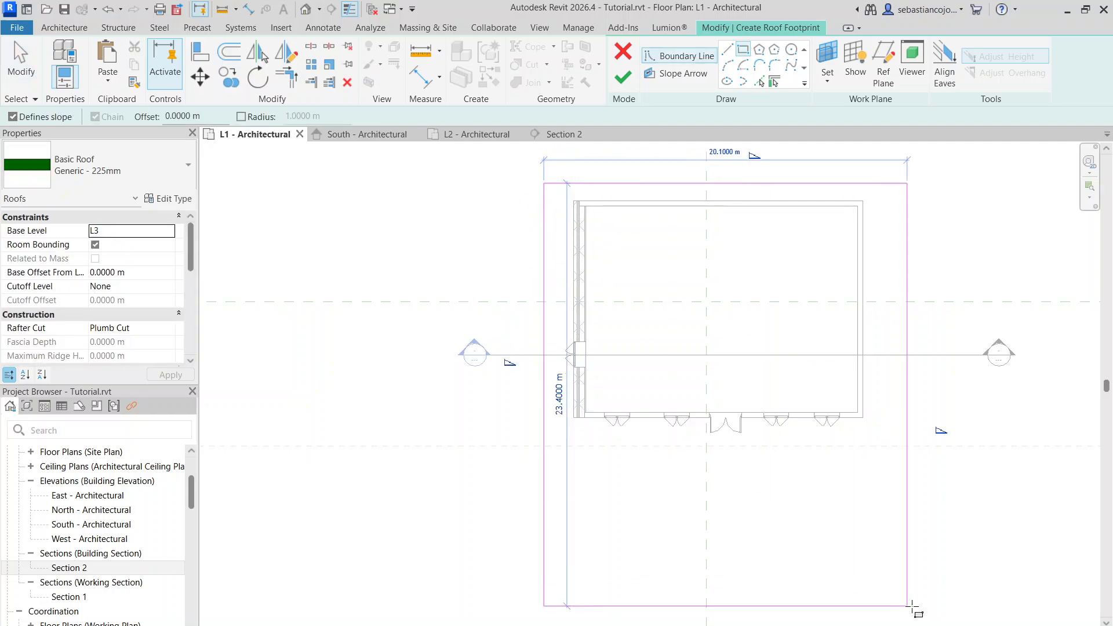
{"action": "left_click", "coordinate": [894, 446]}
{"action": "scroll", "coordinate": [789, 302], "scroll_direction": "down", "scroll_amount": 2}
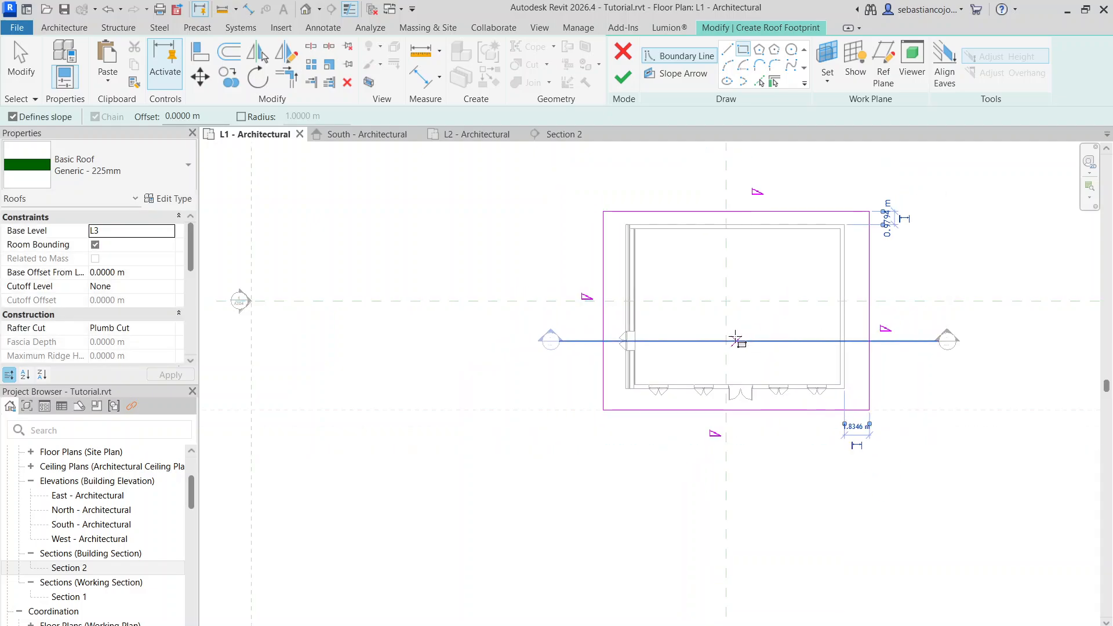
{"action": "key", "text": "Escape"}
Step: Set the slope of the roof boundary's north edge to 45°
{"action": "left_click", "coordinate": [794, 211]}
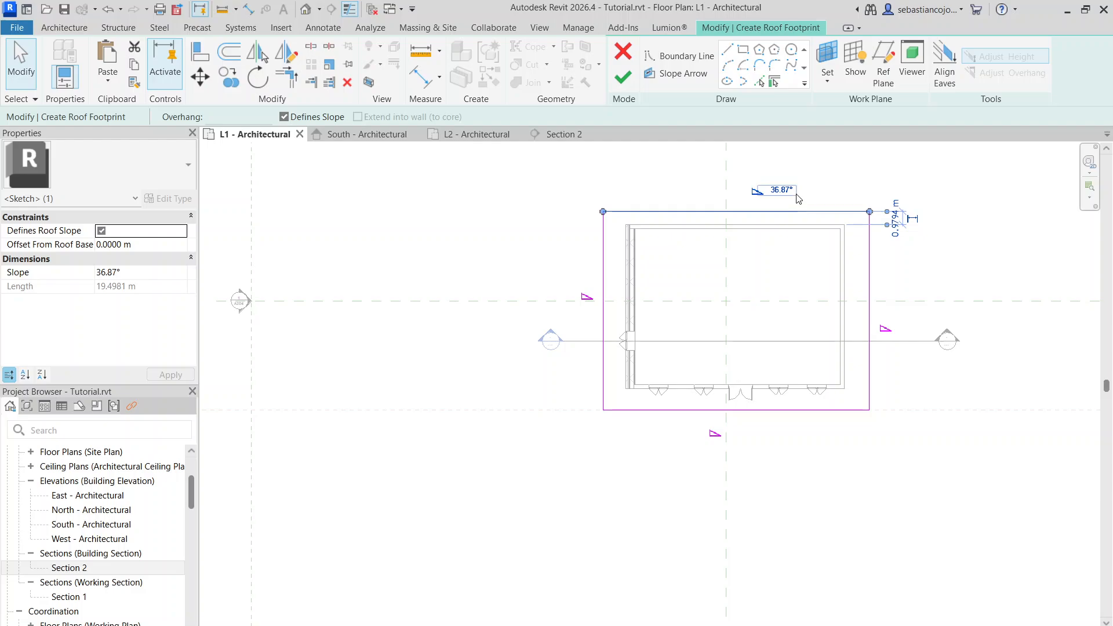
{"action": "scroll", "coordinate": [787, 242], "scroll_direction": "up", "scroll_amount": 3}
{"action": "scroll", "coordinate": [801, 225], "scroll_direction": "down", "scroll_amount": 3}
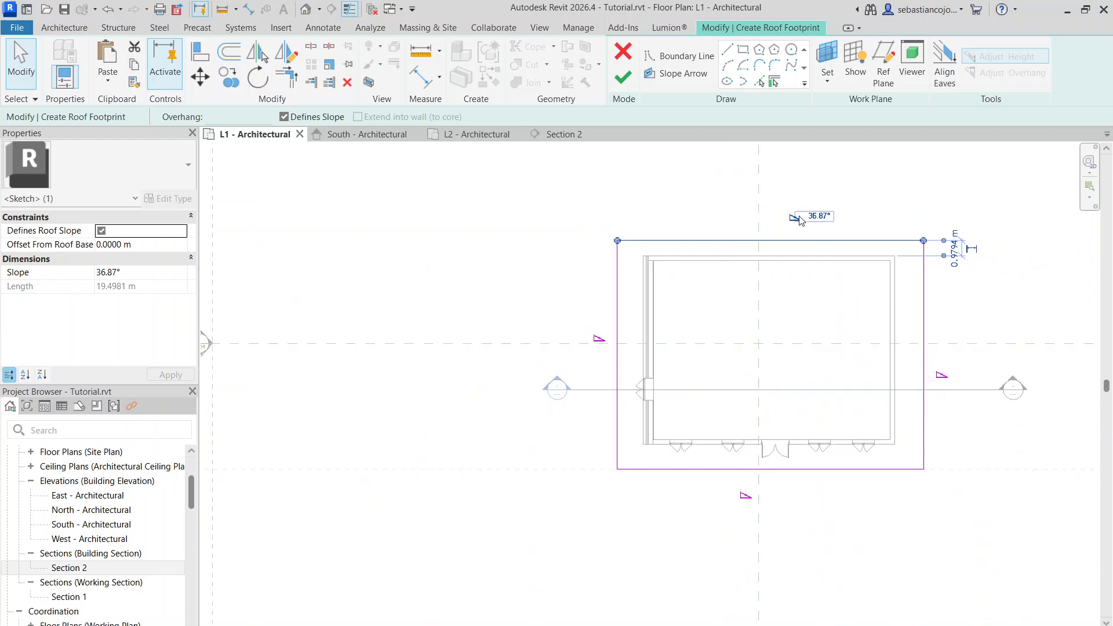
{"action": "scroll", "coordinate": [822, 219], "scroll_direction": "up", "scroll_amount": 3}
{"action": "scroll", "coordinate": [802, 229], "scroll_direction": "down", "scroll_amount": 4}
{"action": "scroll", "coordinate": [803, 223], "scroll_direction": "up", "scroll_amount": 3}
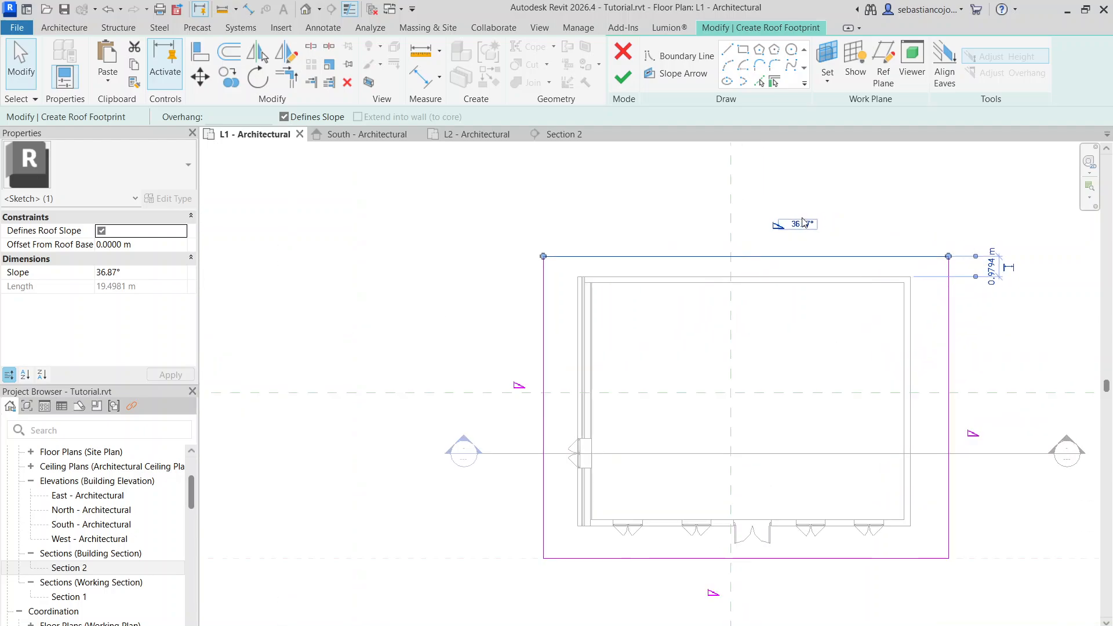
{"action": "scroll", "coordinate": [810, 231], "scroll_direction": "down", "scroll_amount": 2}
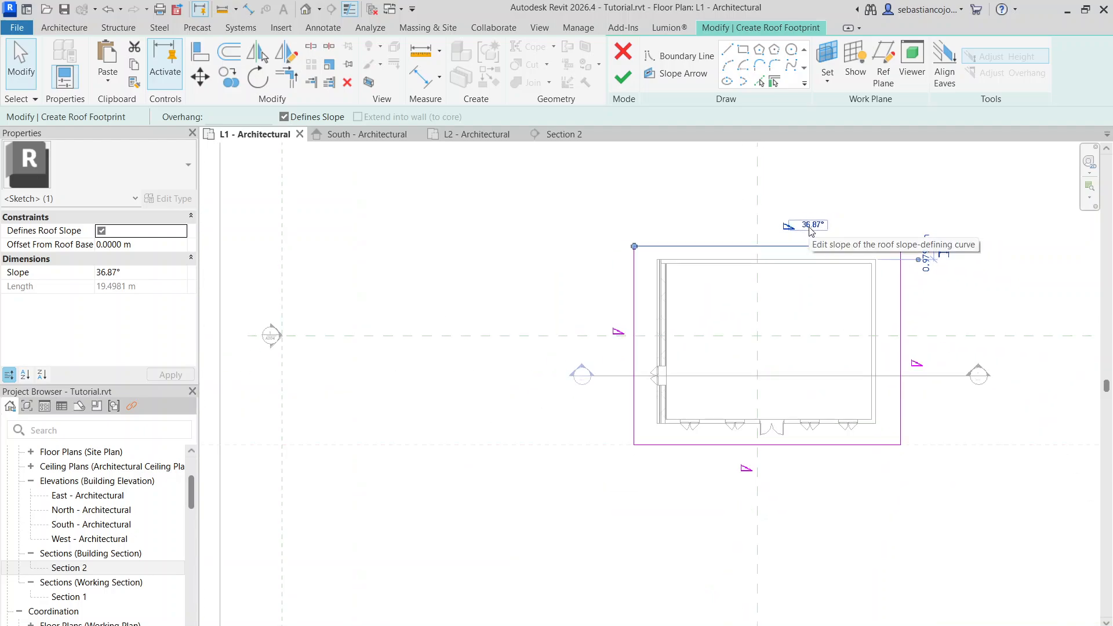
{"action": "left_click", "coordinate": [810, 226]}
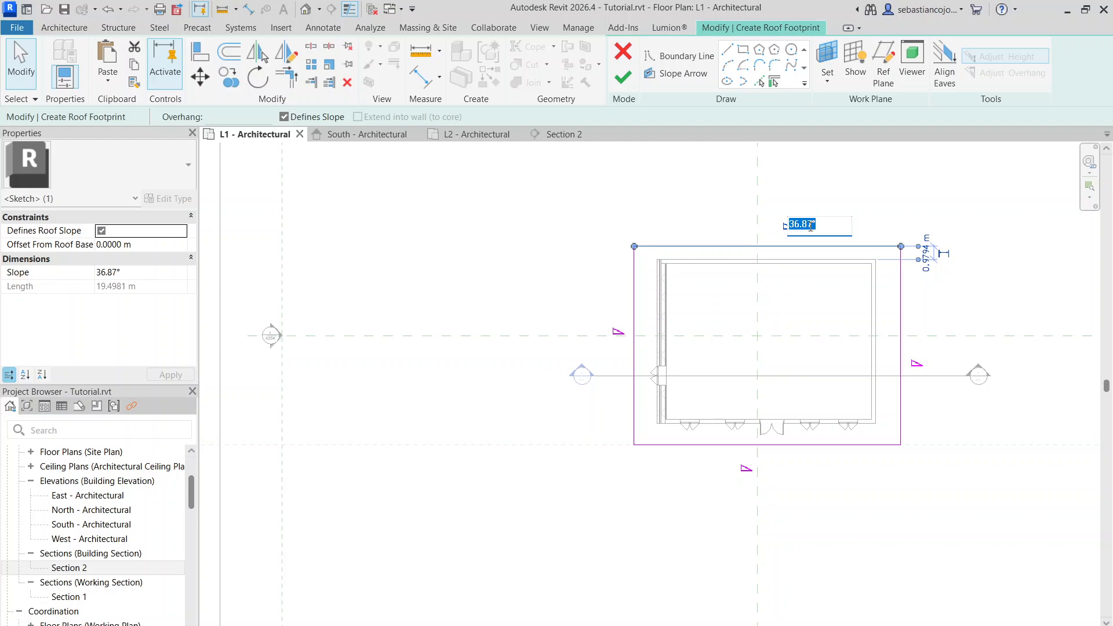
{"action": "key", "text": "Return"}
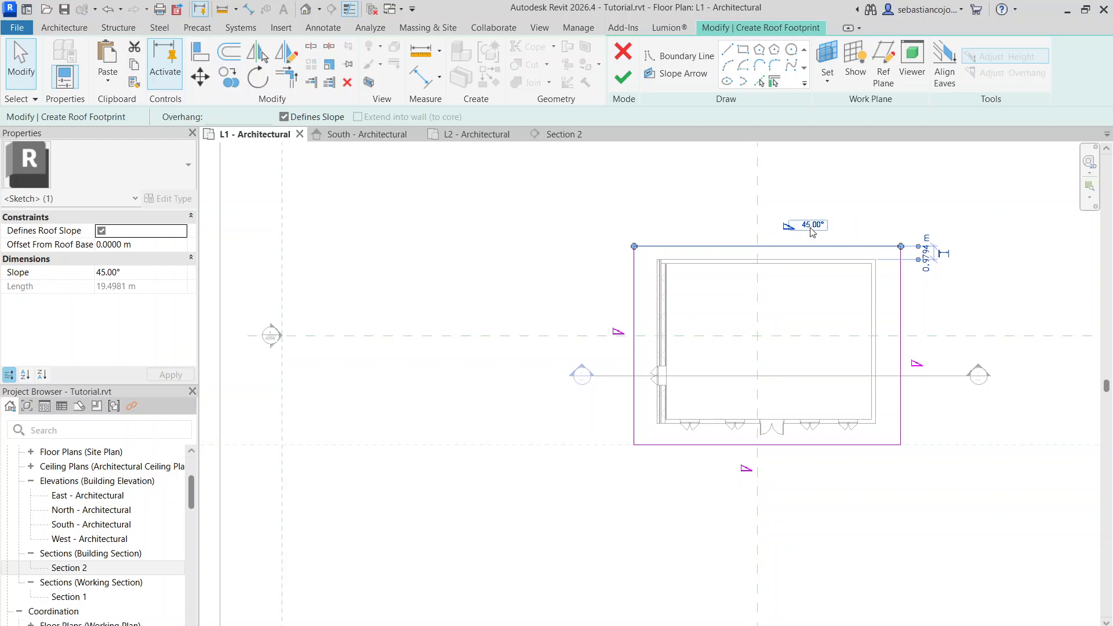
Step: Set the slope of the west, south and east roof boundary edges to 20°
{"action": "left_click", "coordinate": [634, 287]}
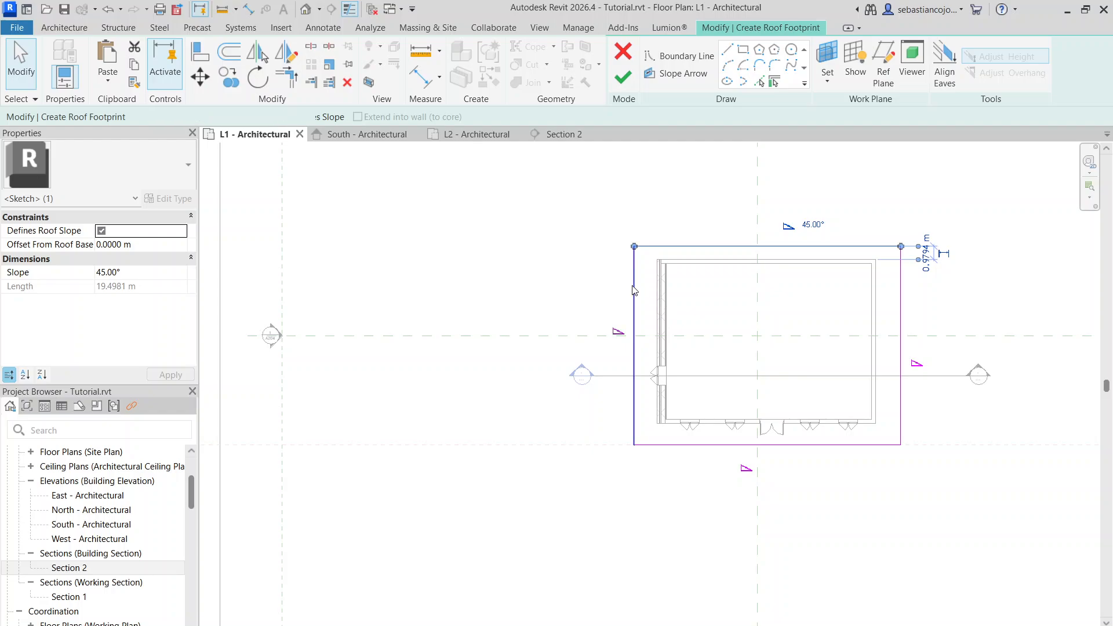
{"action": "left_click_drag", "start_coordinate": [918, 483], "coordinate": [625, 307]}
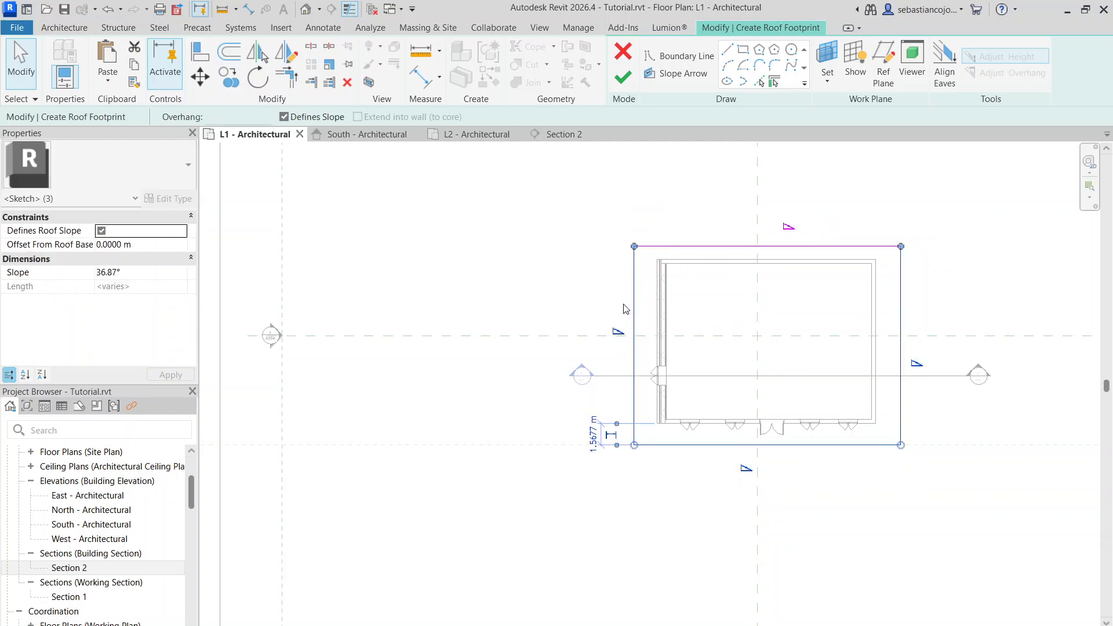
{"action": "left_click", "coordinate": [138, 271]}
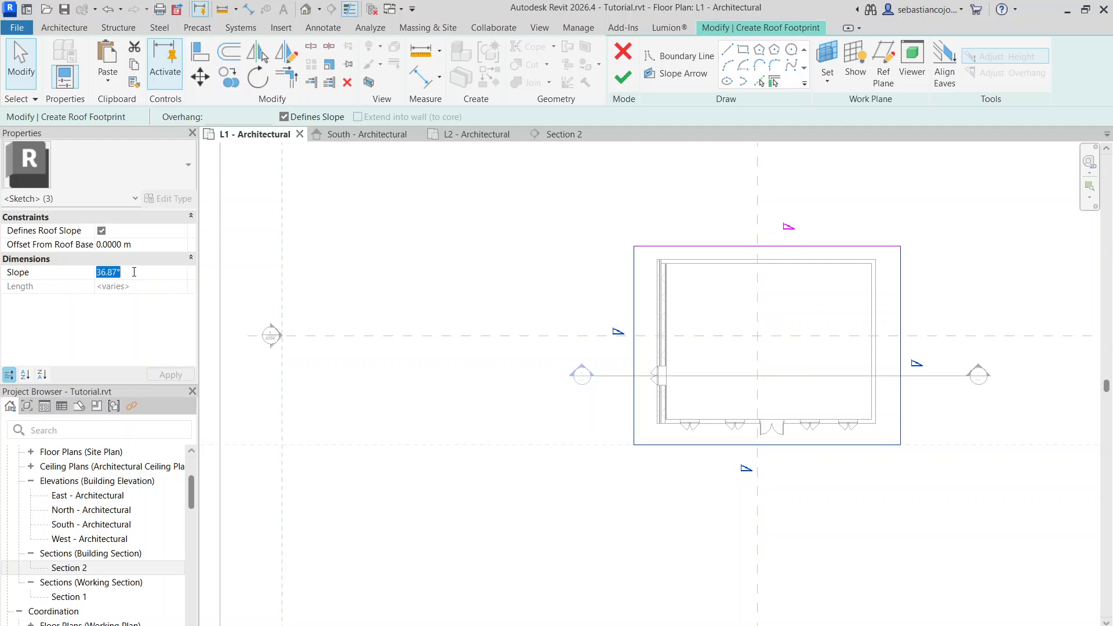
{"action": "type", "text": "20"}
{"action": "key", "text": "Return"}
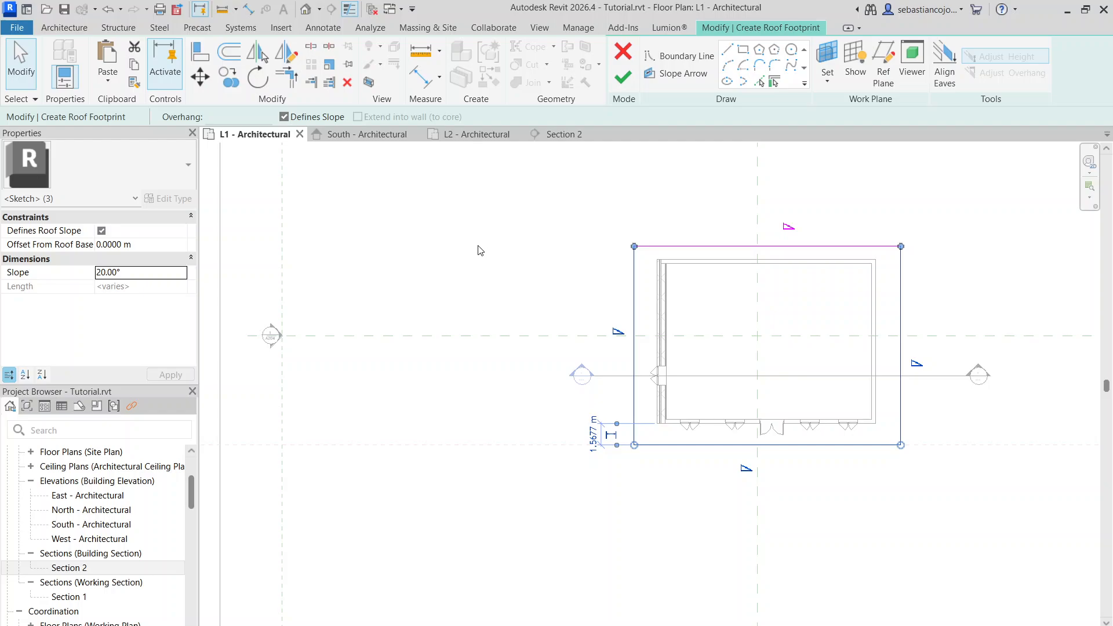
{"action": "key", "text": "Return"}
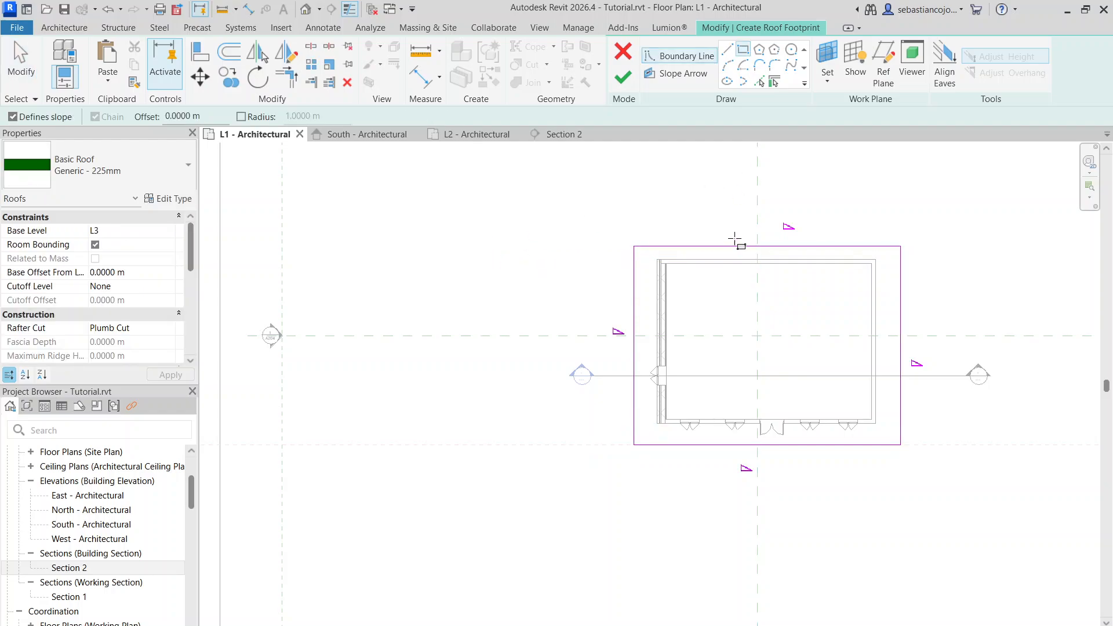
Step: Check the slope values of the north and west roof boundary edges
{"action": "key", "text": "Escape"}
{"action": "left_click", "coordinate": [790, 250]}
{"action": "key", "text": "Escape"}
{"action": "left_click", "coordinate": [637, 300]}
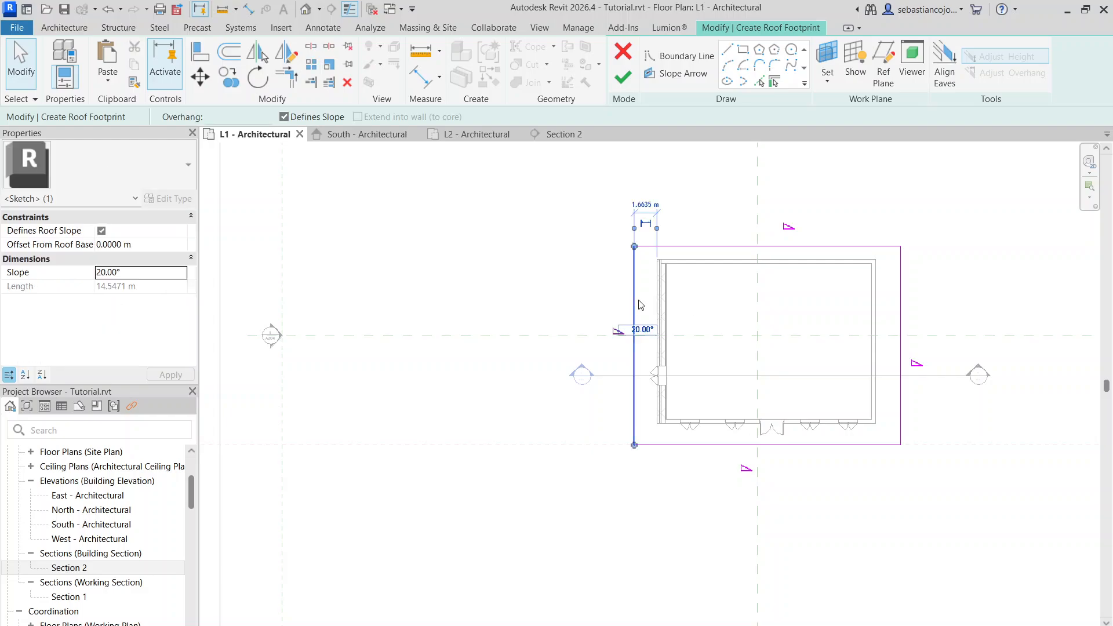
{"action": "key", "text": "Escape"}
{"action": "scroll", "coordinate": [719, 306], "scroll_direction": "down", "scroll_amount": 3}
{"action": "scroll", "coordinate": [753, 298], "scroll_direction": "up", "scroll_amount": 3}
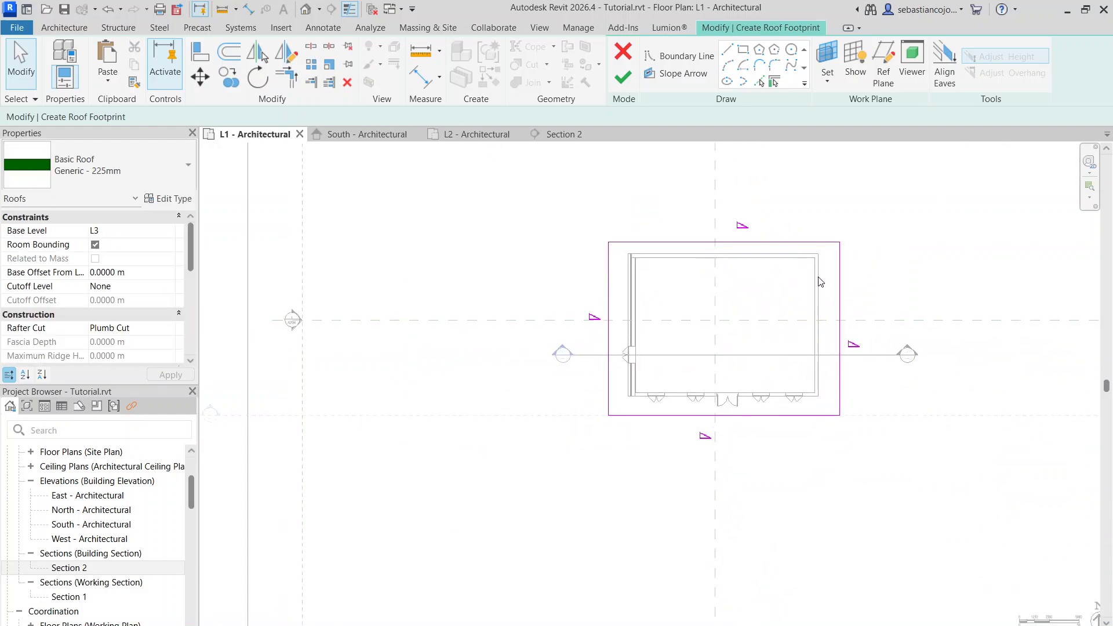
Step: Turn off Defines Roof Slope for the north edge of the roof boundary
{"action": "left_click", "coordinate": [779, 248]}
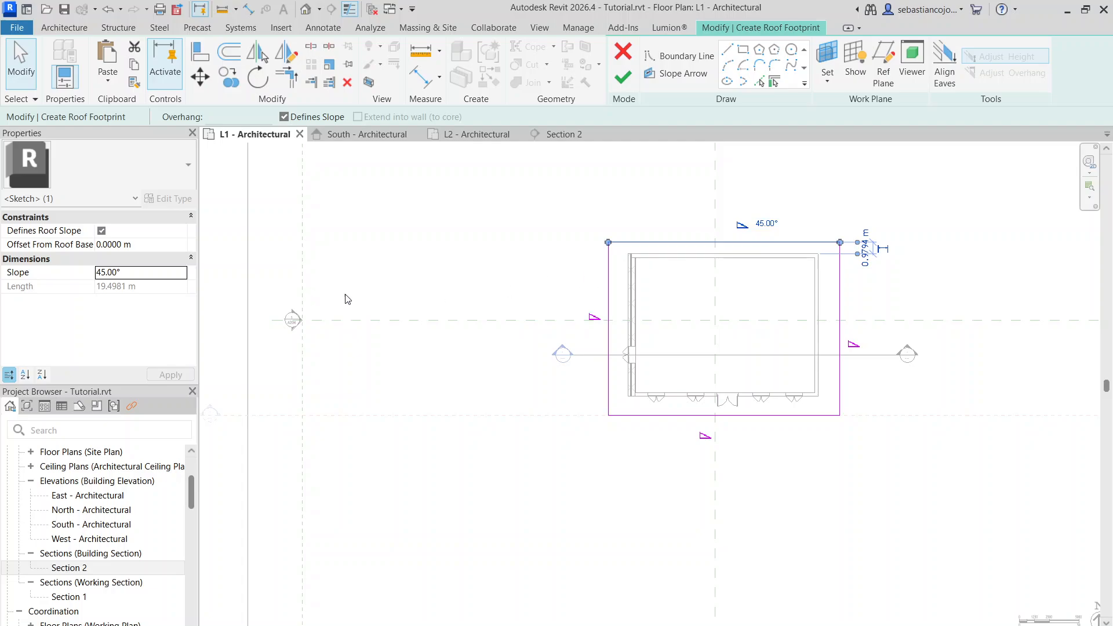
{"action": "left_click", "coordinate": [102, 231]}
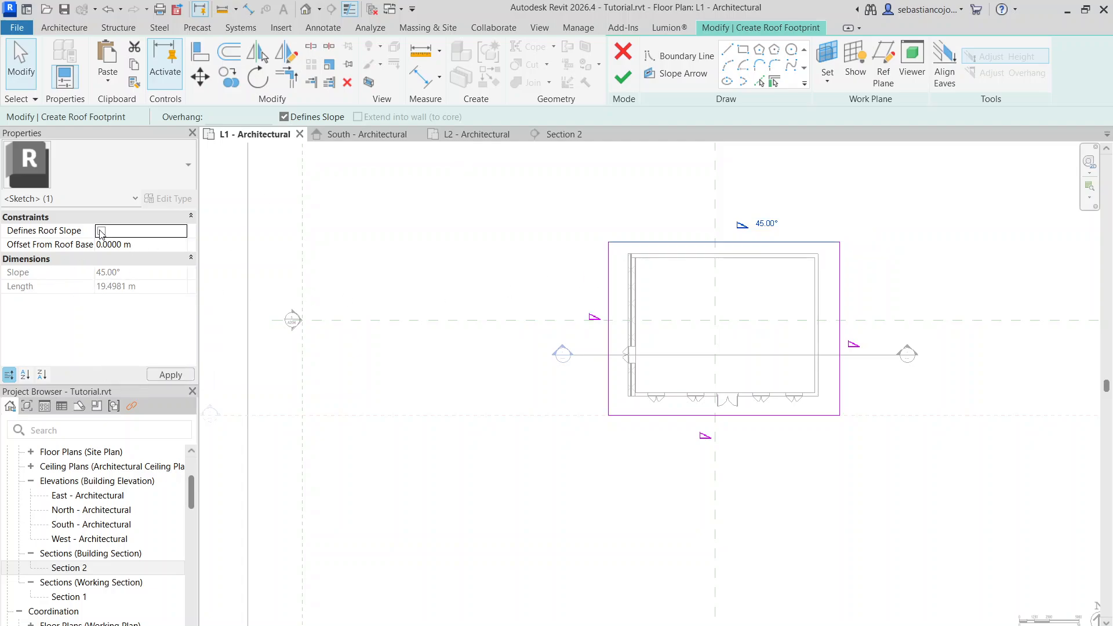
{"action": "left_click", "coordinate": [697, 195]}
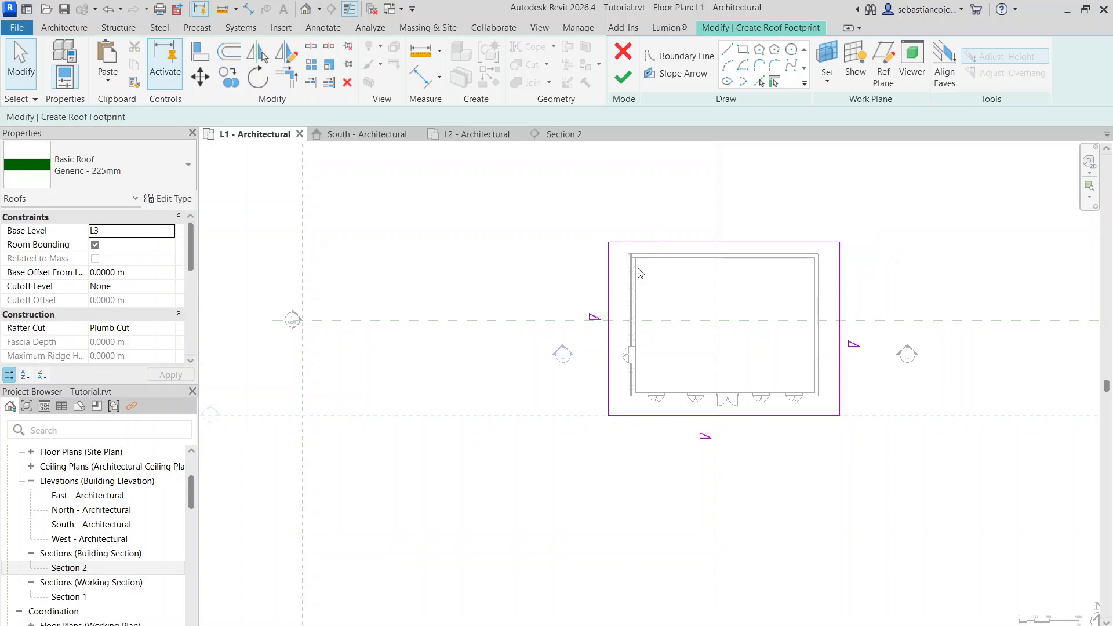
Step: Turn on Defines Roof Slope for the north edge of the roof boundary
{"action": "left_click", "coordinate": [641, 243]}
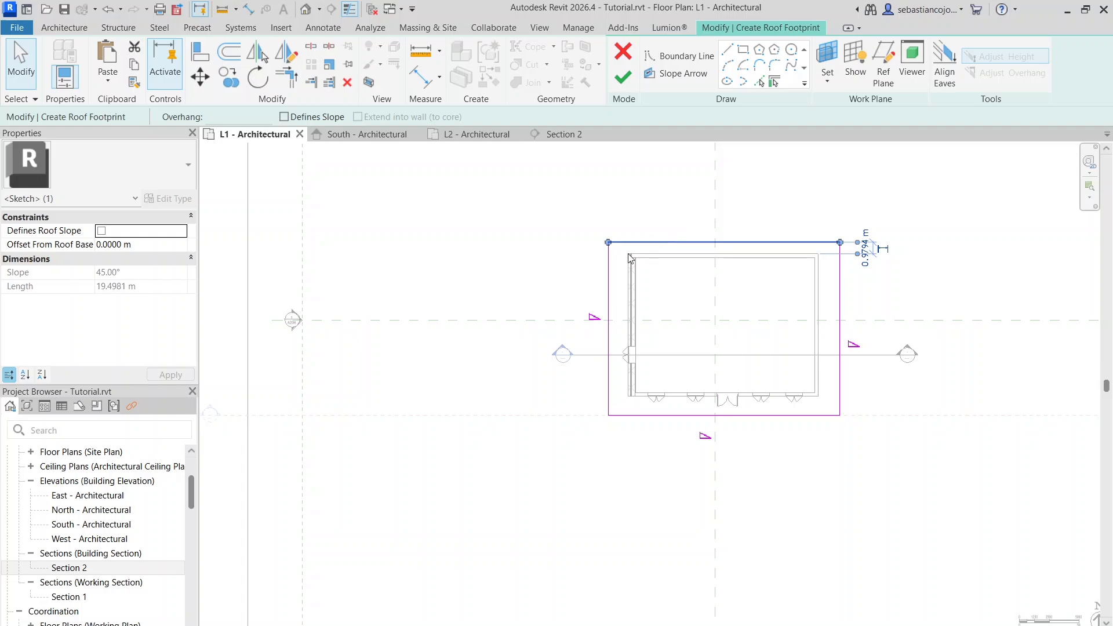
{"action": "left_click", "coordinate": [98, 231]}
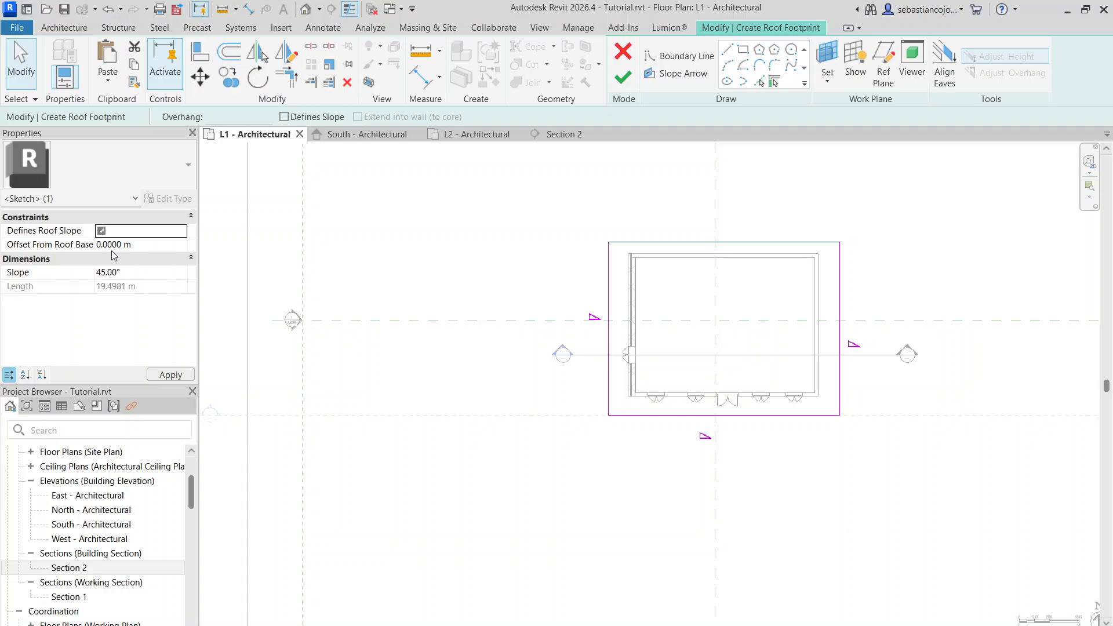
{"action": "left_click", "coordinate": [121, 247]}
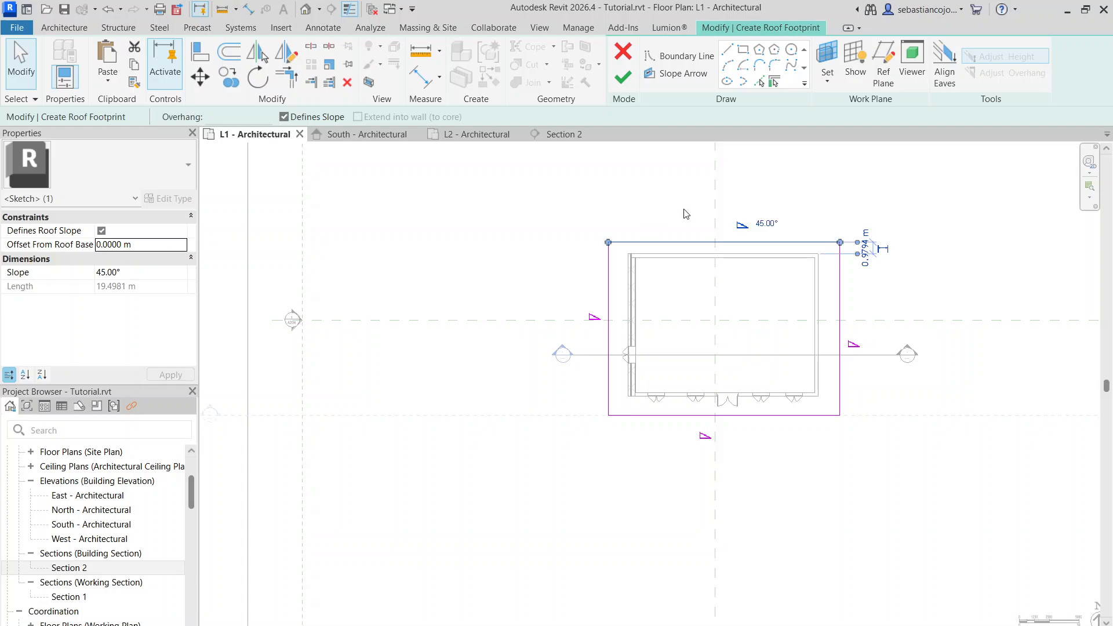
{"action": "left_click", "coordinate": [722, 199]}
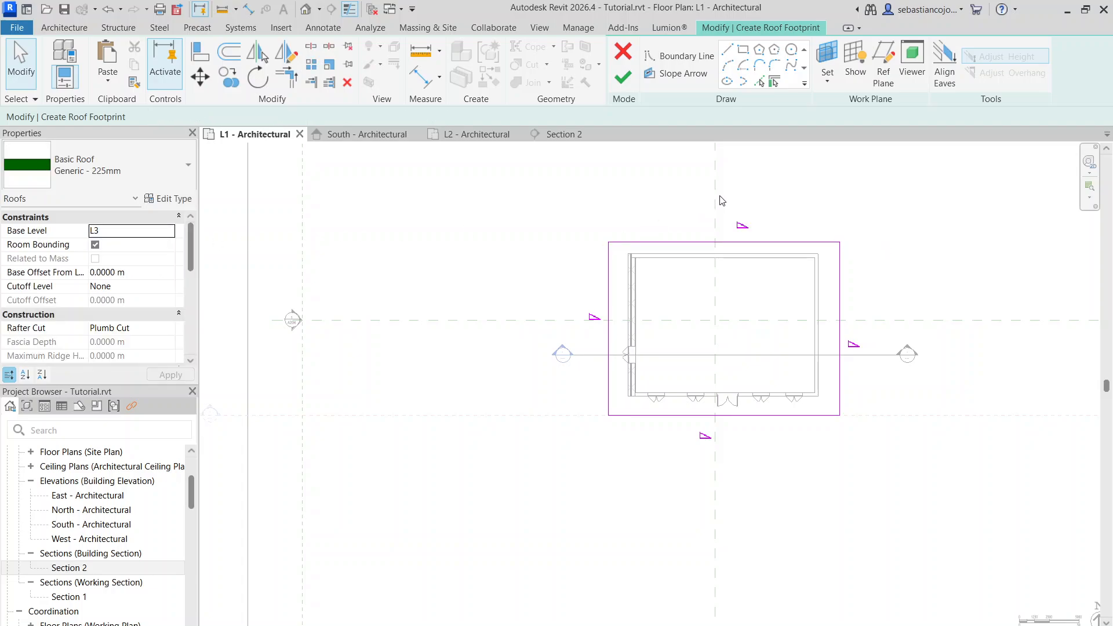
Step: Move the east roof boundary edge to 1.0 m from the building's east wall and finish the roof footprint
{"action": "left_click", "coordinate": [839, 305]}
{"action": "left_click_drag", "start_coordinate": [834, 298], "coordinate": [824, 295]}
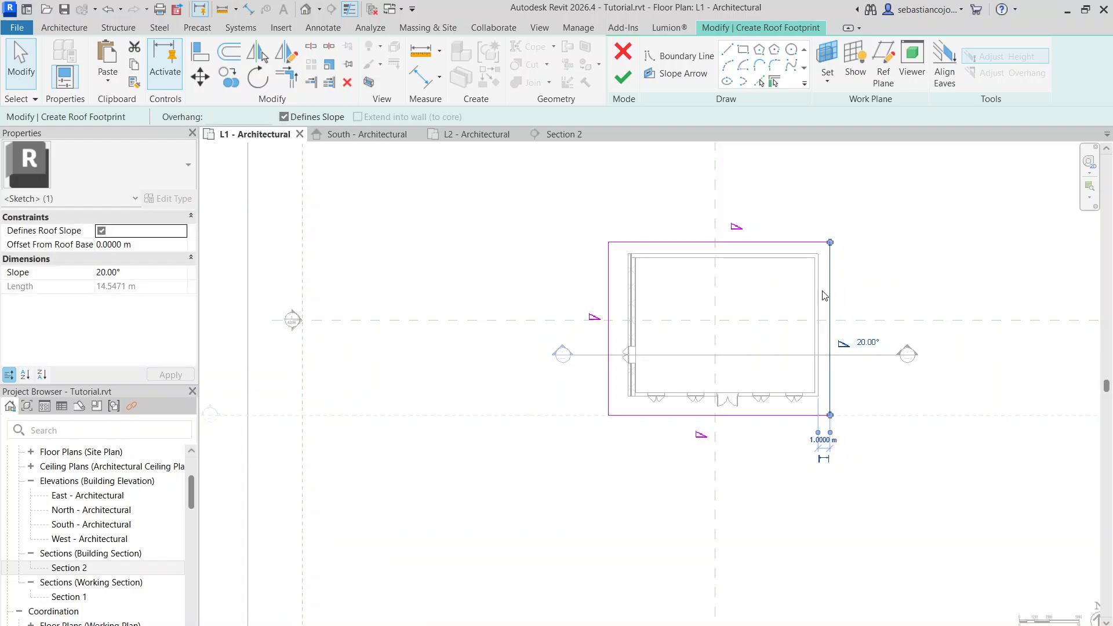
{"action": "left_click", "coordinate": [623, 77]}
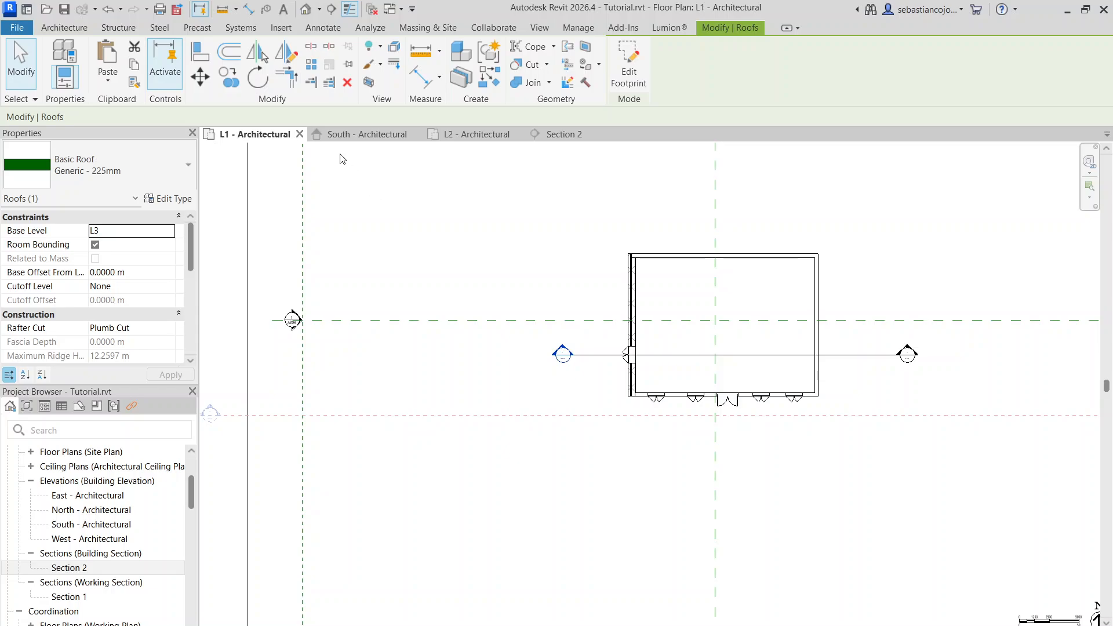
Step: Open the default 3D view and examine the roof's slopes and ridges from several sides
{"action": "left_click", "coordinate": [307, 10]}
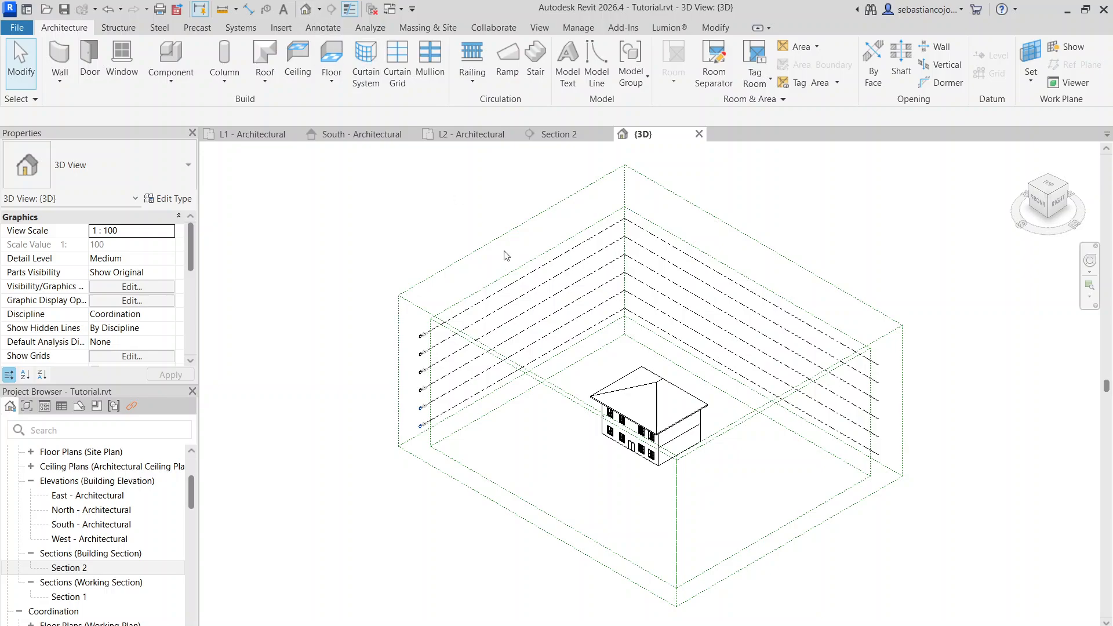
{"action": "scroll", "coordinate": [637, 437], "scroll_direction": "up", "scroll_amount": 5}
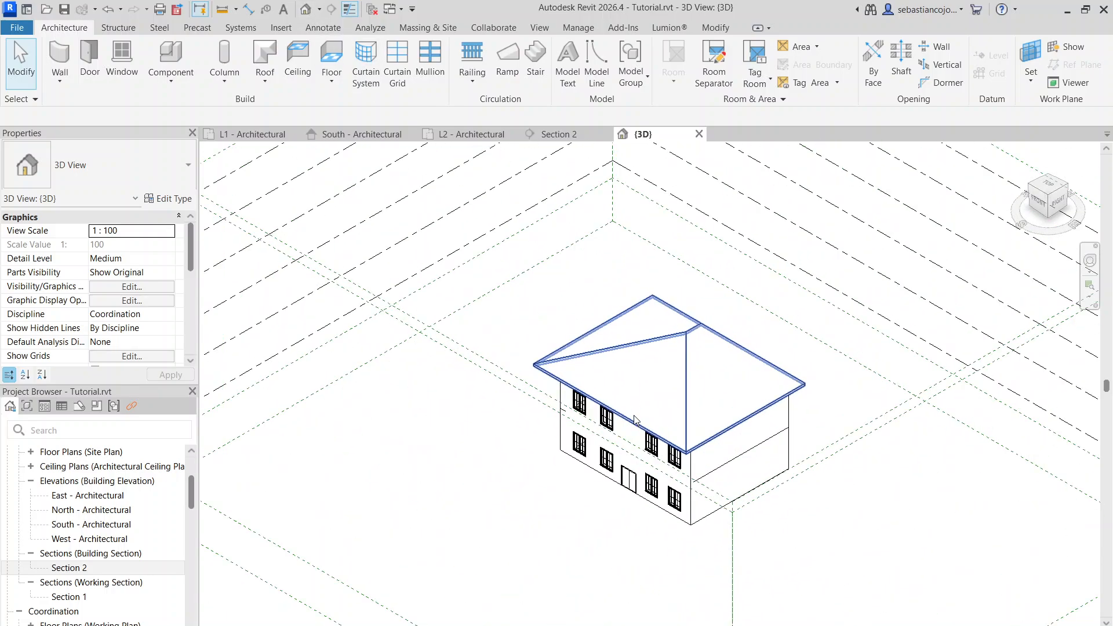
{"action": "scroll", "coordinate": [675, 336], "scroll_direction": "up", "scroll_amount": 5}
{"action": "scroll", "coordinate": [678, 334], "scroll_direction": "down", "scroll_amount": 6}
{"action": "middle_click_drag", "start_coordinate": [667, 402], "coordinate": [740, 353], "text": "shift"}
{"action": "scroll", "coordinate": [684, 371], "scroll_direction": "up", "scroll_amount": 5}
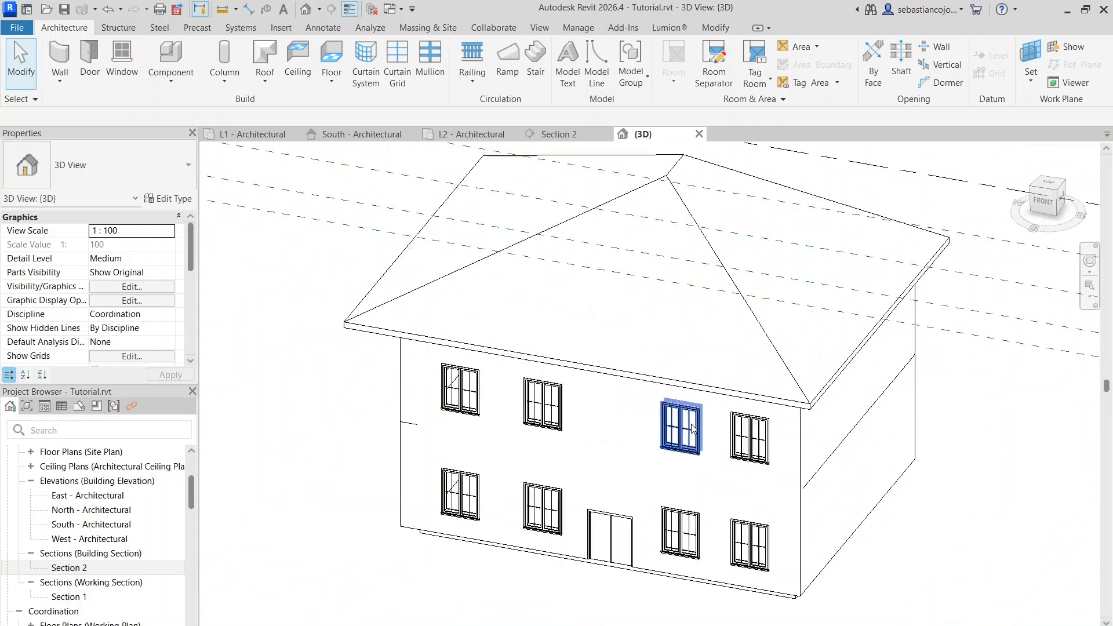
{"action": "scroll", "coordinate": [692, 429], "scroll_direction": "down", "scroll_amount": 3}
{"action": "scroll", "coordinate": [704, 279], "scroll_direction": "down", "scroll_amount": 4}
{"action": "middle_click_drag", "start_coordinate": [667, 284], "coordinate": [894, 348], "text": "shift"}
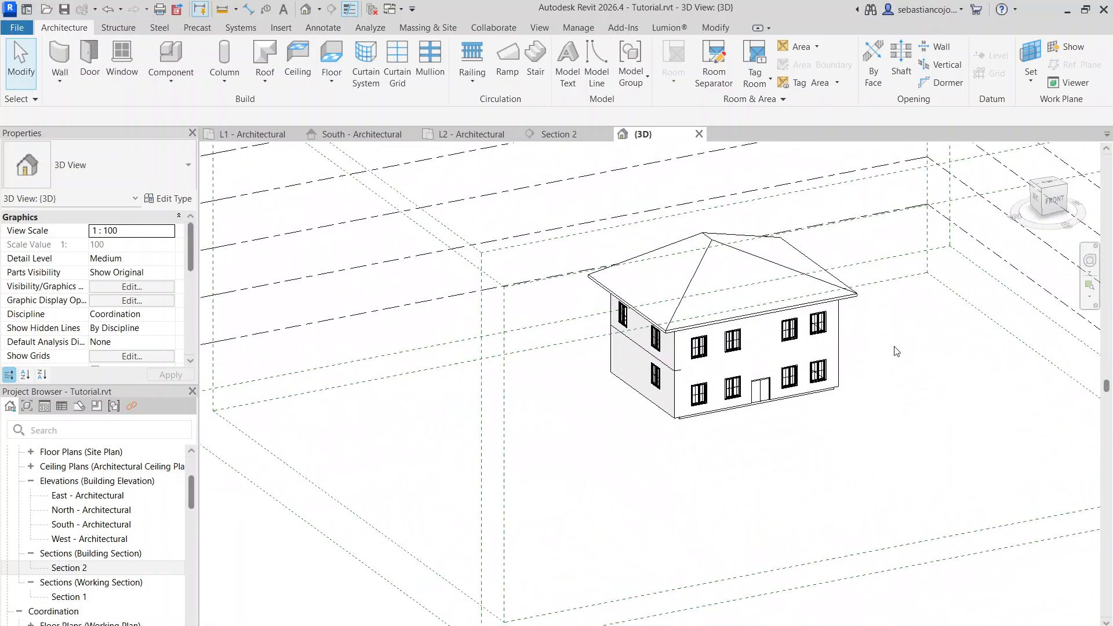
Step: Edit the roof's footprint in 3D, set the north edge's slope to 20°, and finish the sketch
{"action": "left_click", "coordinate": [708, 234]}
{"action": "middle_click_drag", "start_coordinate": [679, 269], "coordinate": [889, 356], "text": "shift"}
{"action": "scroll", "coordinate": [698, 281], "scroll_direction": "up", "scroll_amount": 5}
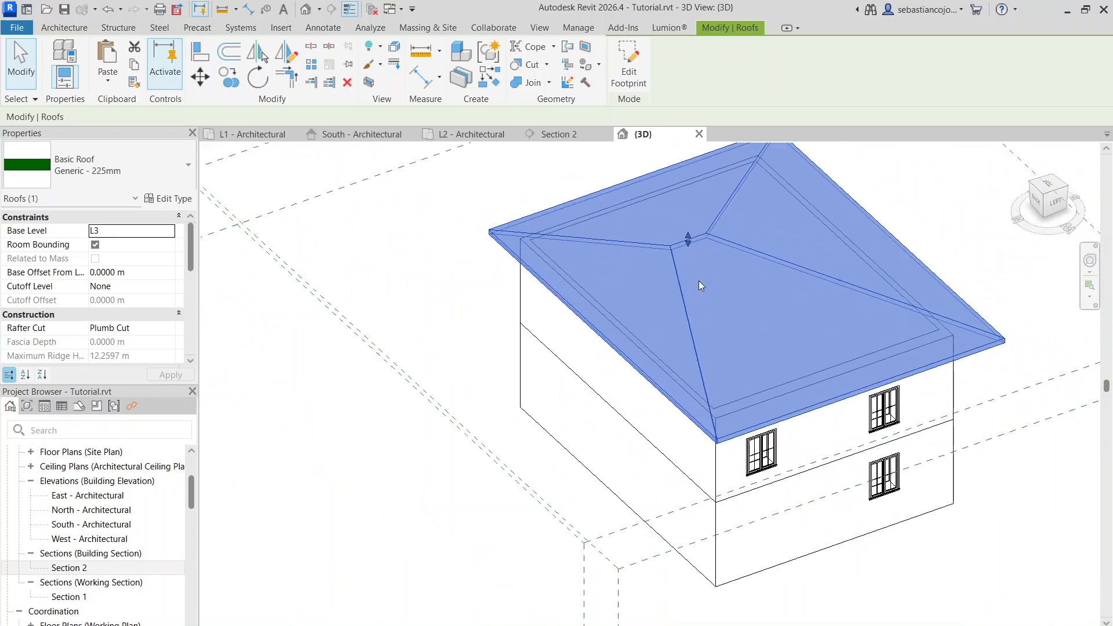
{"action": "double_click", "coordinate": [697, 280]}
{"action": "scroll", "coordinate": [682, 286], "scroll_direction": "down", "scroll_amount": 3}
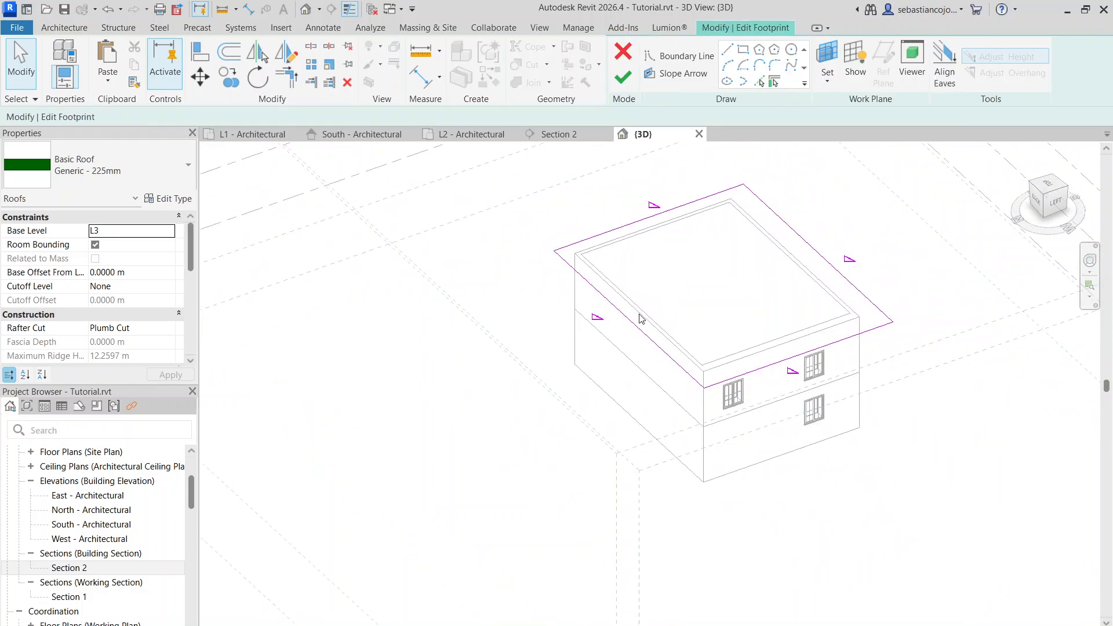
{"action": "left_click", "coordinate": [617, 310]}
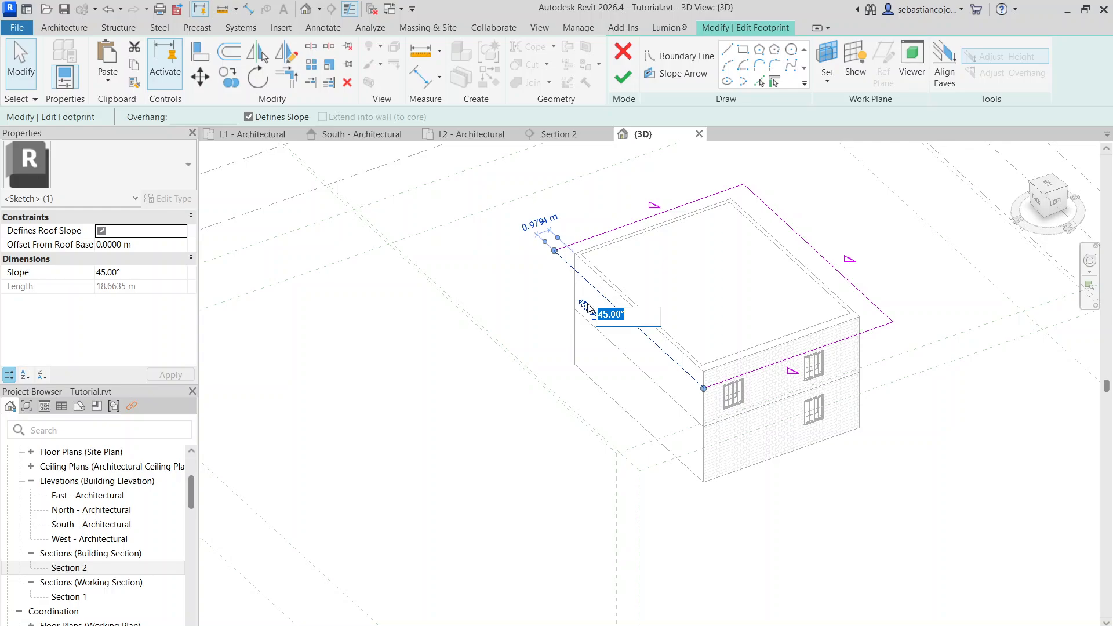
{"action": "type", "text": "20"}
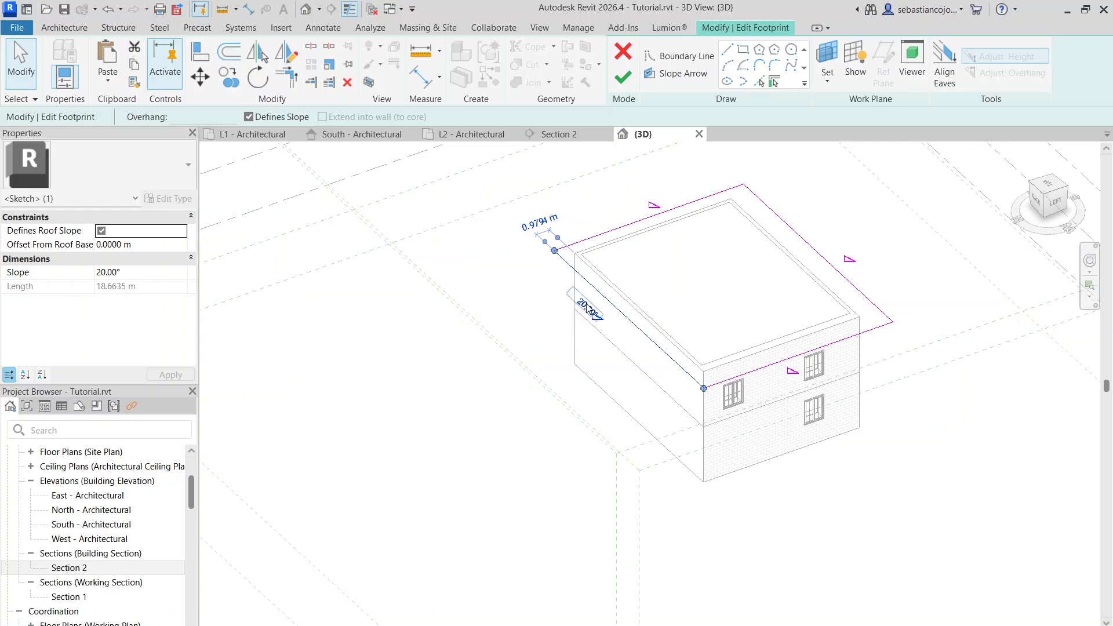
{"action": "left_click", "coordinate": [623, 76]}
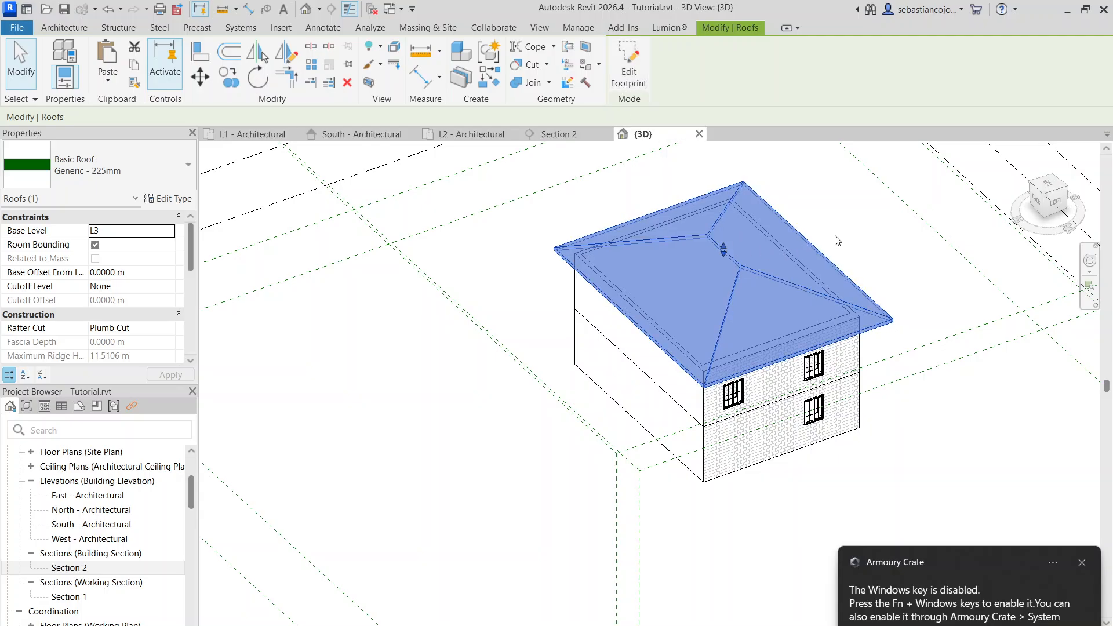
Step: Examine the updated hip roof from the front and sides of the building in 3D
{"action": "middle_click_drag", "start_coordinate": [843, 229], "coordinate": [510, 324], "text": "shift"}
{"action": "scroll", "coordinate": [860, 453], "scroll_direction": "up", "scroll_amount": 2}
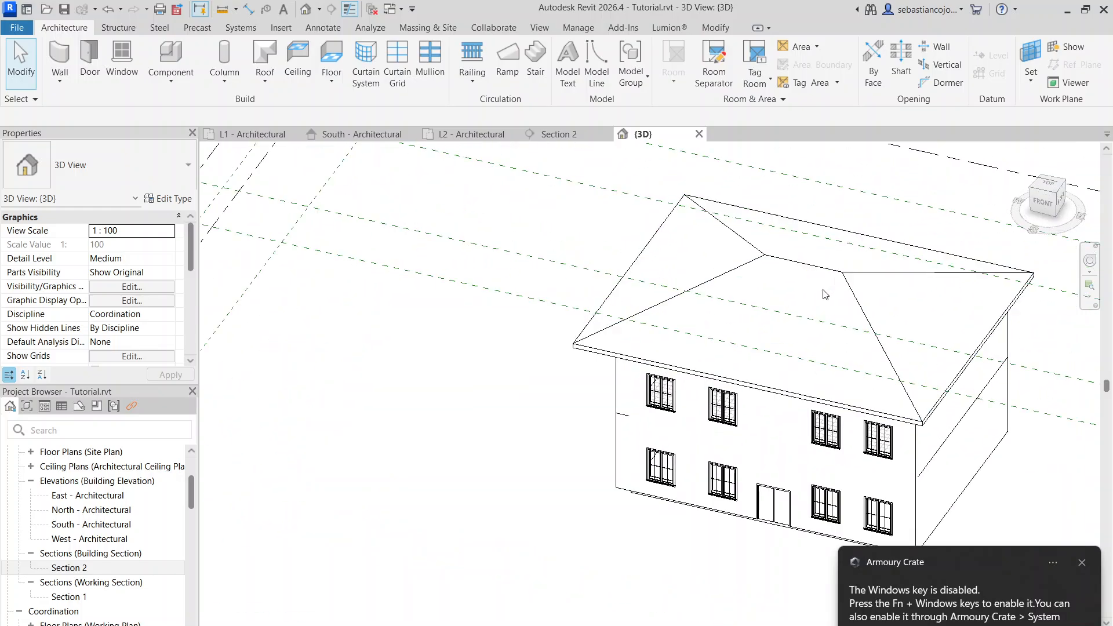
{"action": "middle_click_drag", "start_coordinate": [860, 454], "coordinate": [819, 486], "text": "shift"}
{"action": "left_click", "coordinate": [852, 298]}
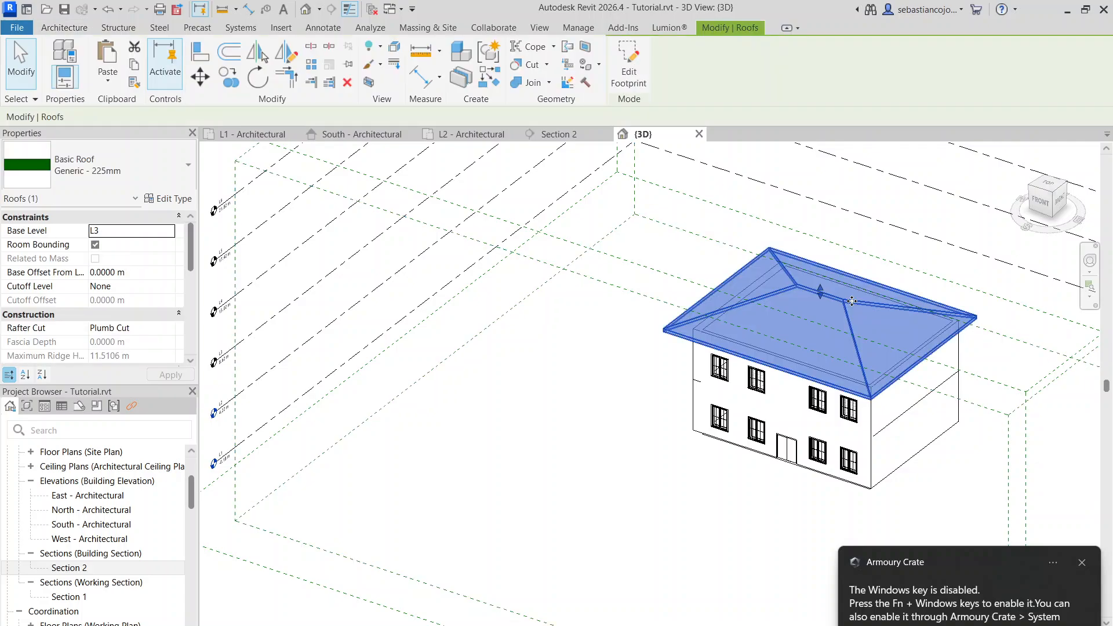
{"action": "middle_click_drag", "start_coordinate": [852, 298], "coordinate": [666, 313], "text": "shift"}
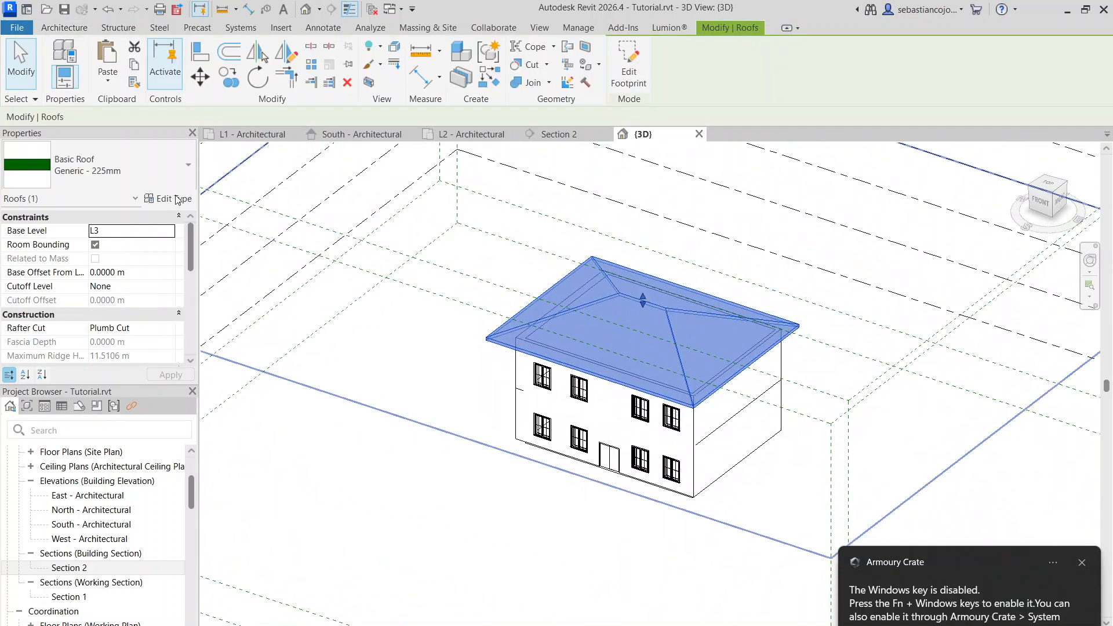
{"action": "scroll", "coordinate": [154, 255], "scroll_direction": "down", "scroll_amount": 3}
{"action": "scroll", "coordinate": [154, 255], "scroll_direction": "up", "scroll_amount": 3}
{"action": "left_click", "coordinate": [259, 189]}
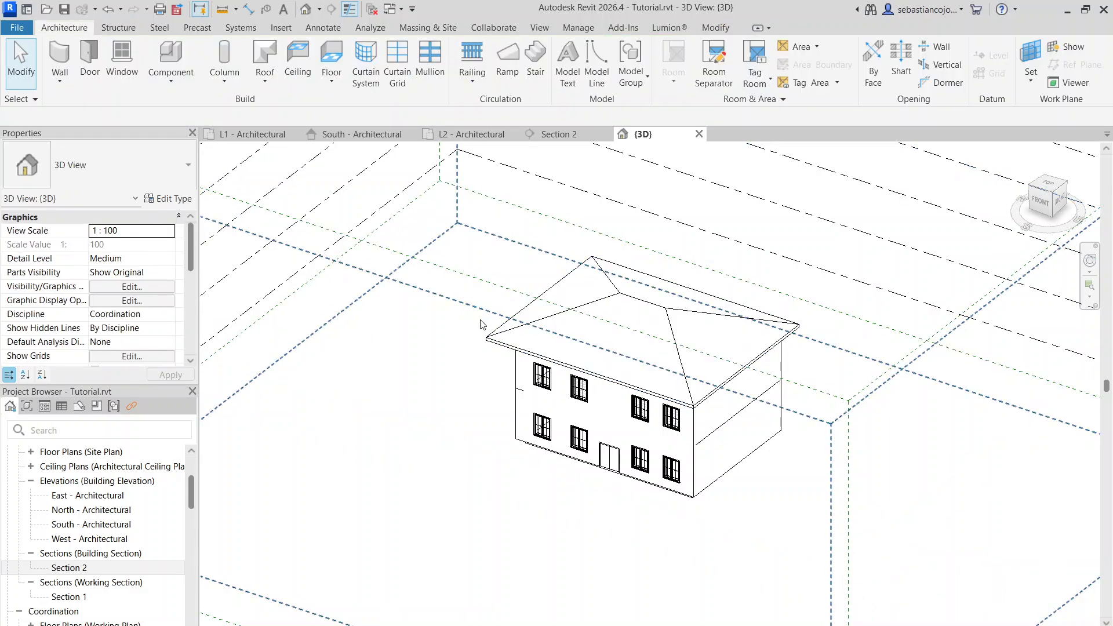
{"action": "left_click", "coordinate": [265, 87]}
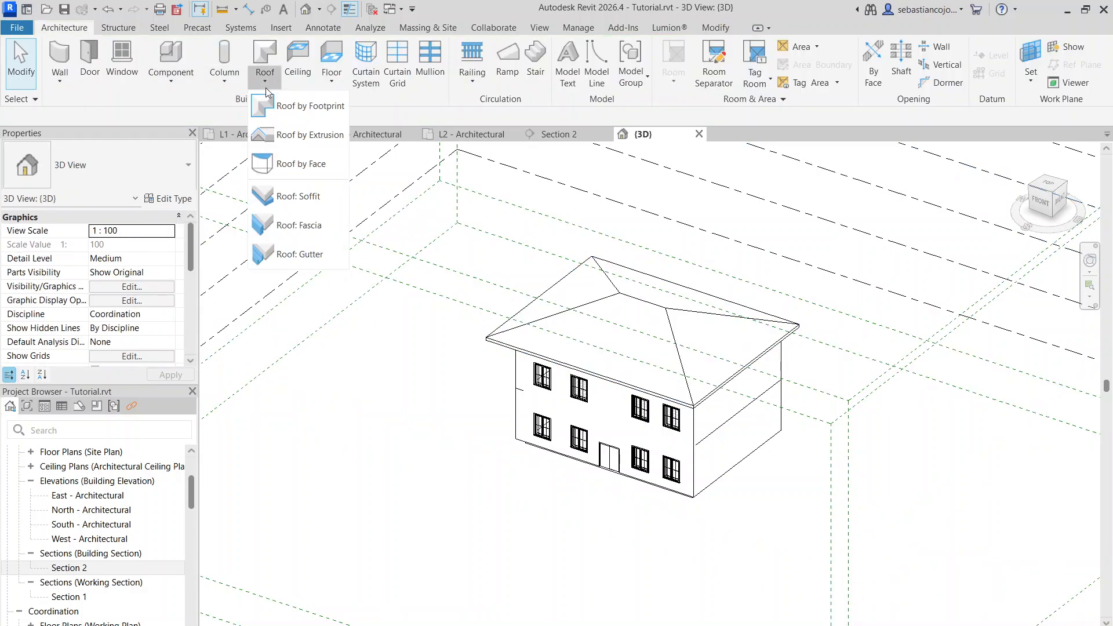
{"action": "left_click", "coordinate": [301, 139]}
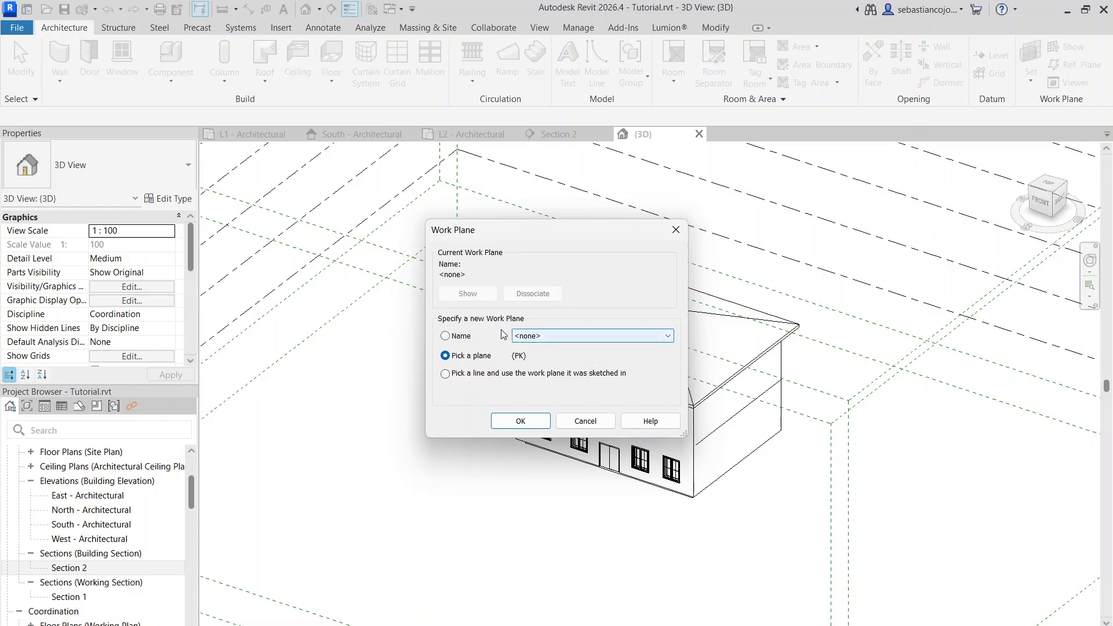
{"action": "left_click", "coordinate": [455, 338]}
{"action": "left_click", "coordinate": [545, 336]}
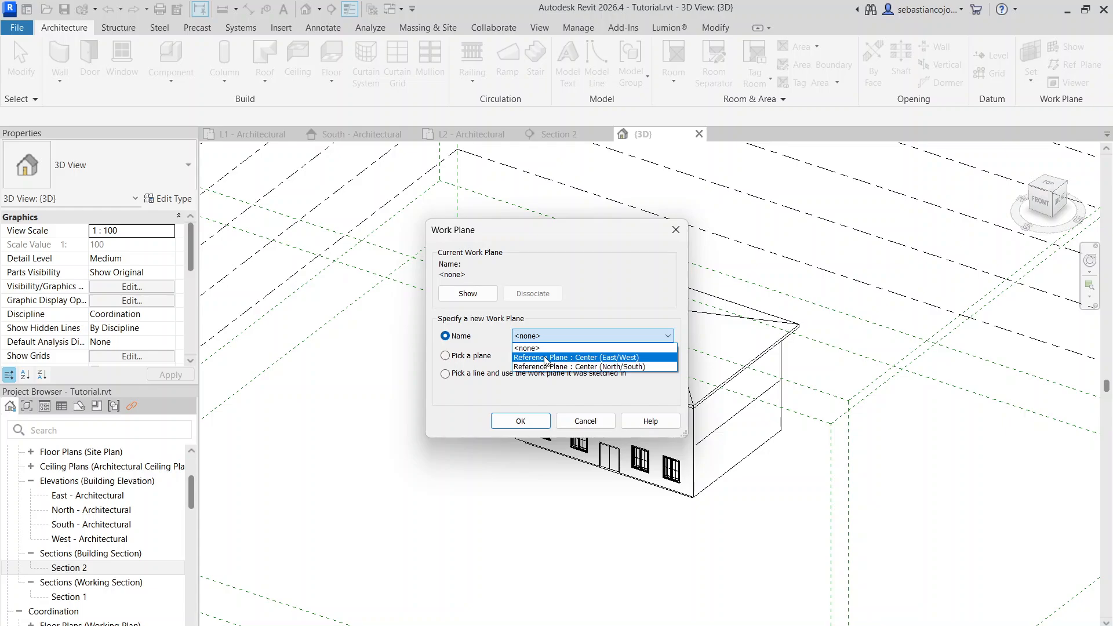
{"action": "left_click", "coordinate": [545, 358]}
{"action": "key", "text": "Return"}
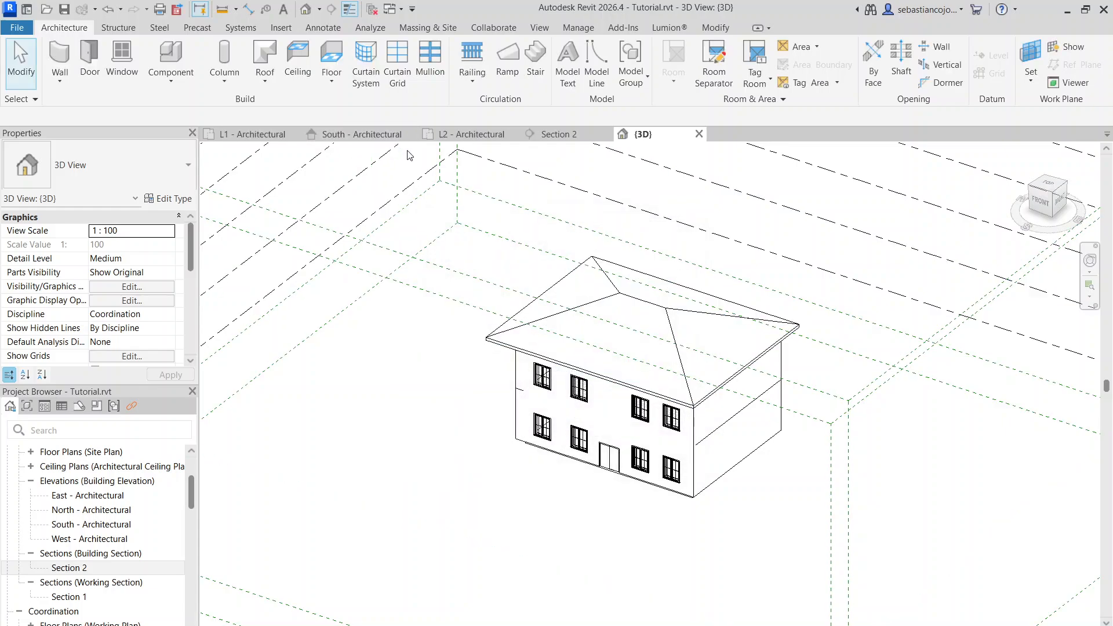
Step: Draw a horizontal reference plane in the L1 floor plan and move it about 3.3 m south of the building's front wall
{"action": "left_click", "coordinate": [249, 133]}
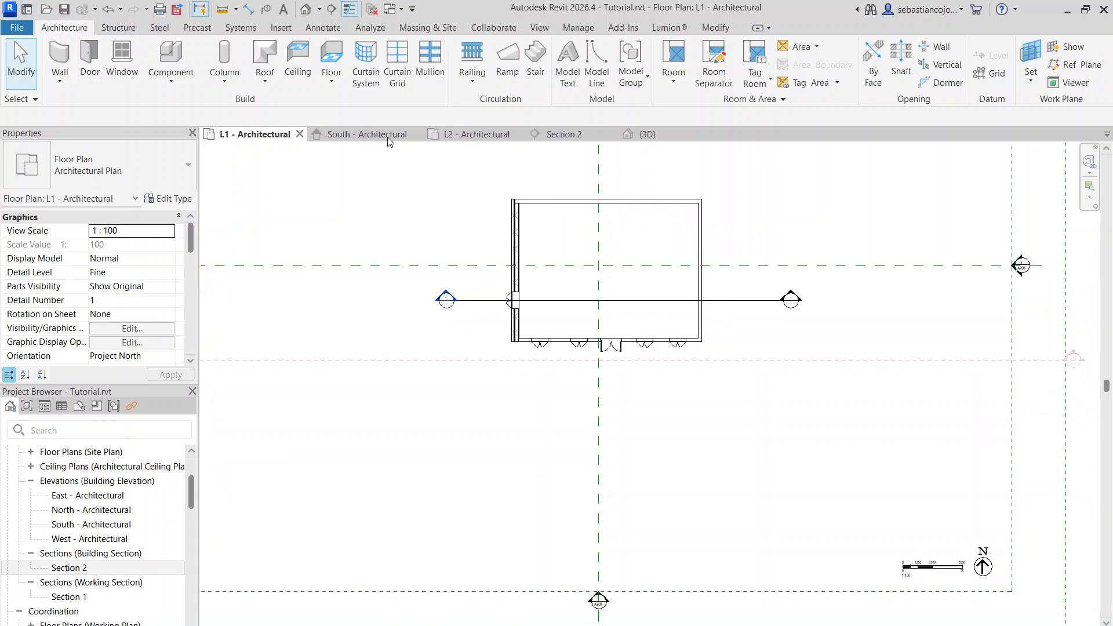
{"action": "key", "text": "r"}
{"action": "key", "text": "p"}
{"action": "left_click", "coordinate": [399, 234]}
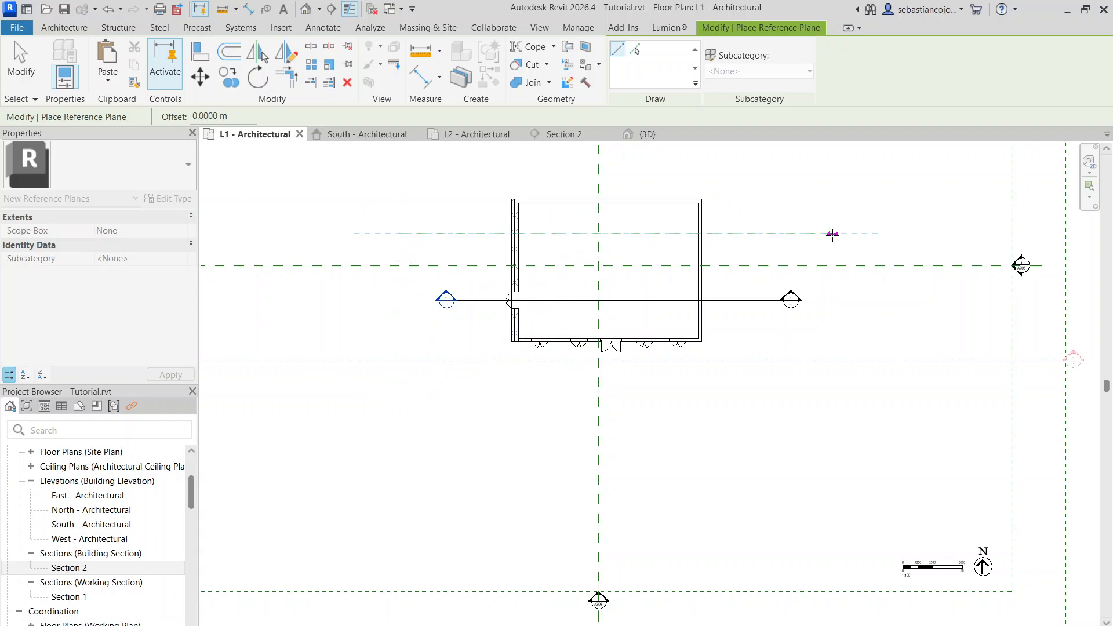
{"action": "left_click", "coordinate": [832, 234]}
{"action": "key", "text": "Escape"}
{"action": "key", "text": "Escape"}
{"action": "left_click_drag", "start_coordinate": [742, 234], "coordinate": [715, 381]}
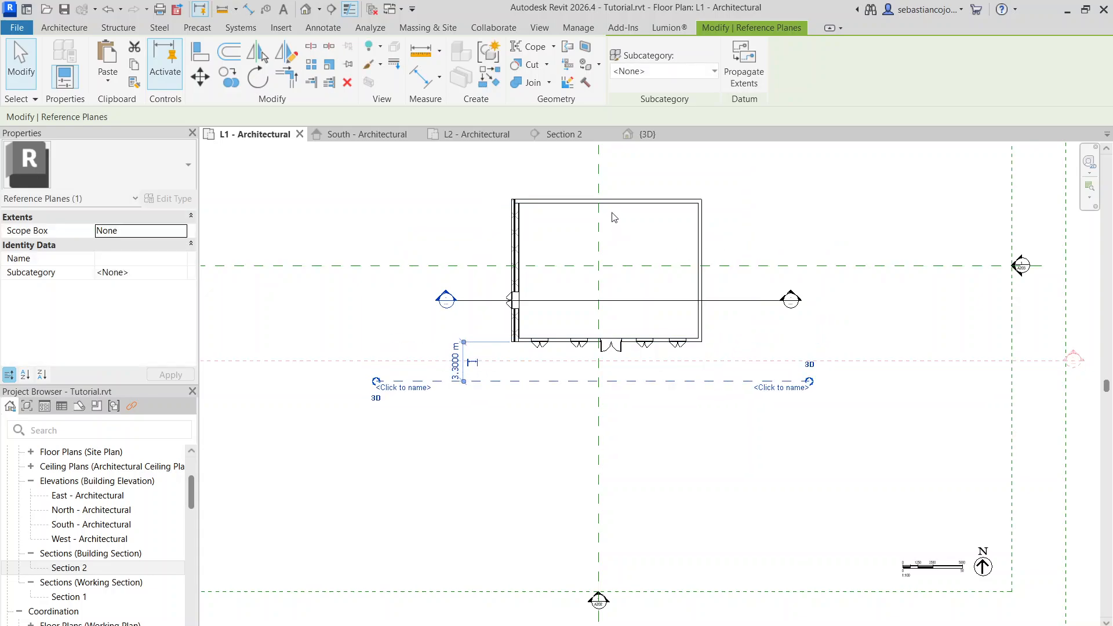
Step: Name the reference plane in front of the building Front in the L1 floor plan
{"action": "left_click", "coordinate": [644, 134]}
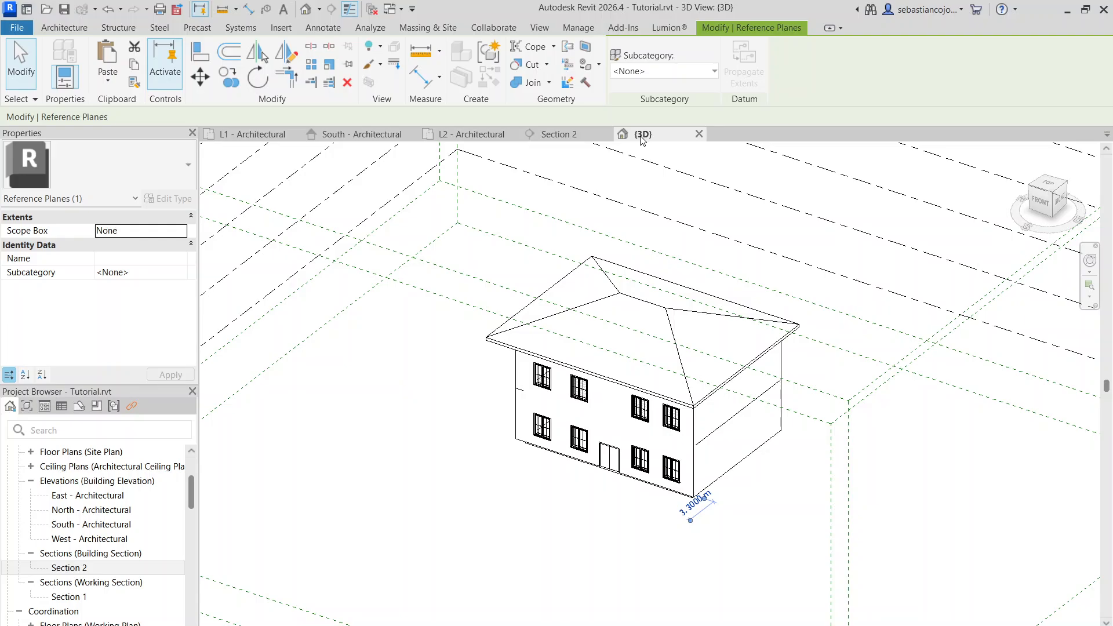
{"action": "scroll", "coordinate": [547, 412], "scroll_direction": "down", "scroll_amount": 3}
{"action": "middle_click_drag", "start_coordinate": [548, 412], "coordinate": [382, 277], "text": "shift"}
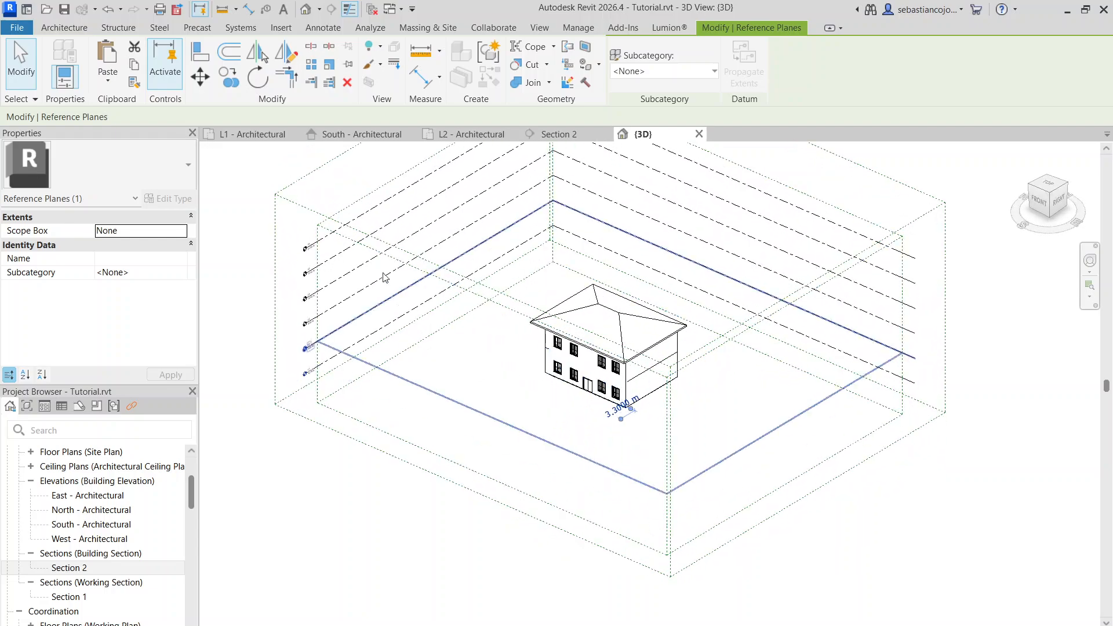
{"action": "left_click", "coordinate": [262, 135]}
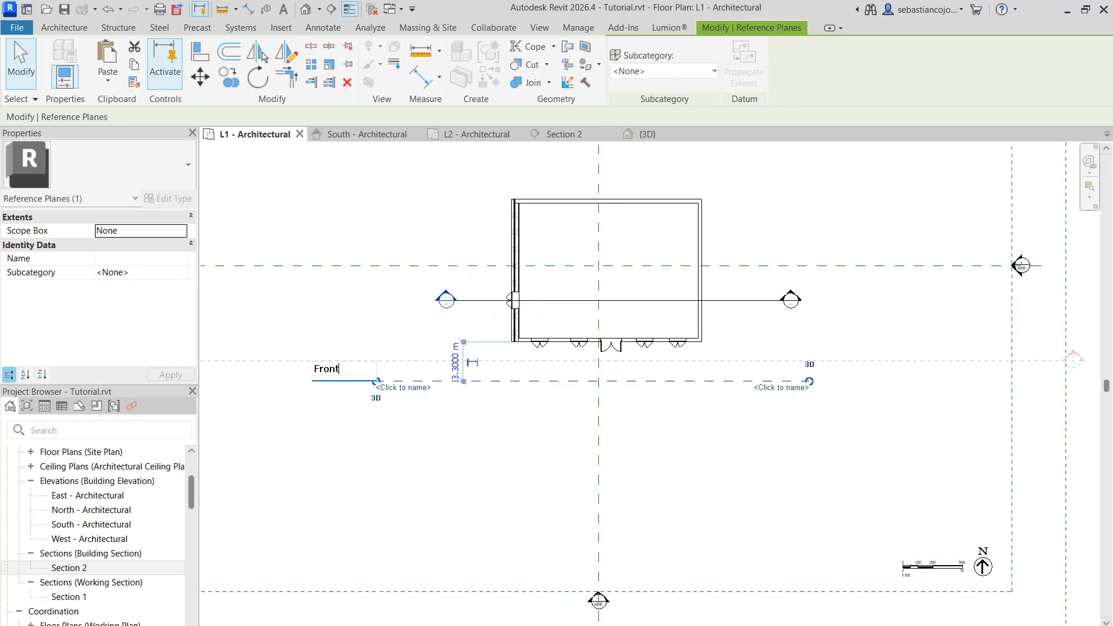
{"action": "key", "text": "Return"}
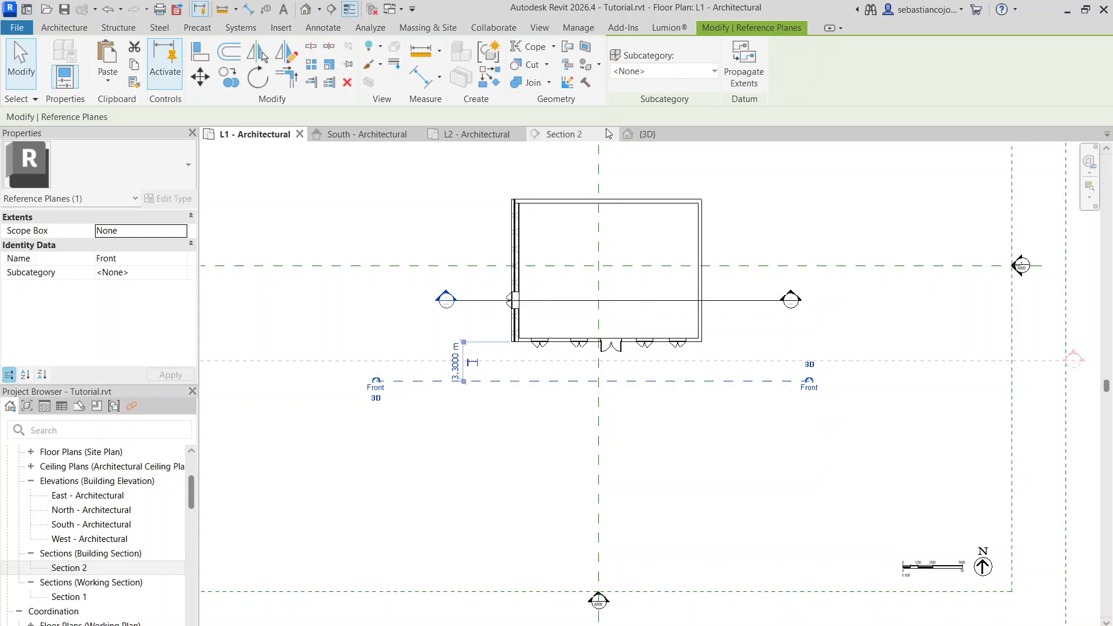
Step: Start a Roof by Extrusion in the 3D view on the Front reference plane, with reference level L3 and offset 0.0000 m
{"action": "left_click", "coordinate": [638, 134]}
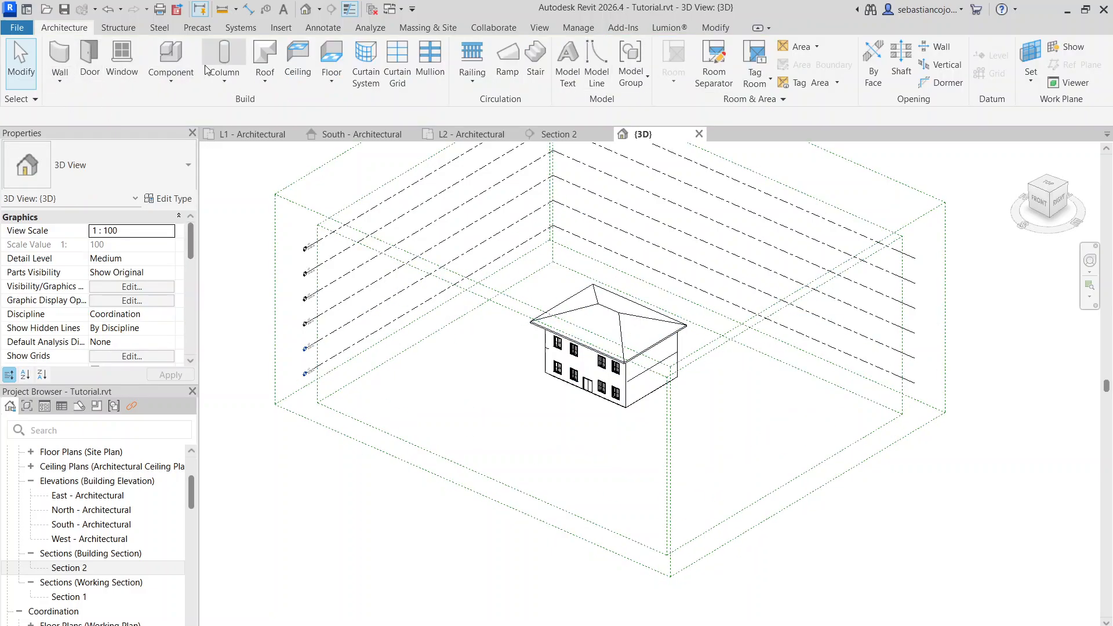
{"action": "left_click", "coordinate": [265, 81]}
{"action": "left_click", "coordinate": [292, 129]}
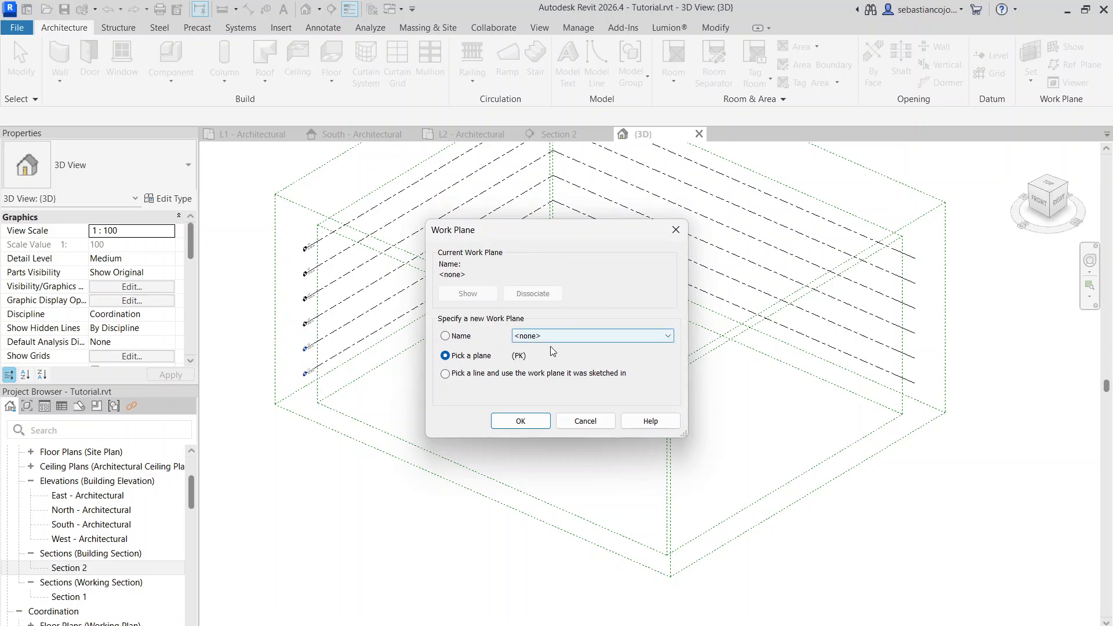
{"action": "left_click", "coordinate": [471, 339]}
{"action": "left_click", "coordinate": [591, 336]}
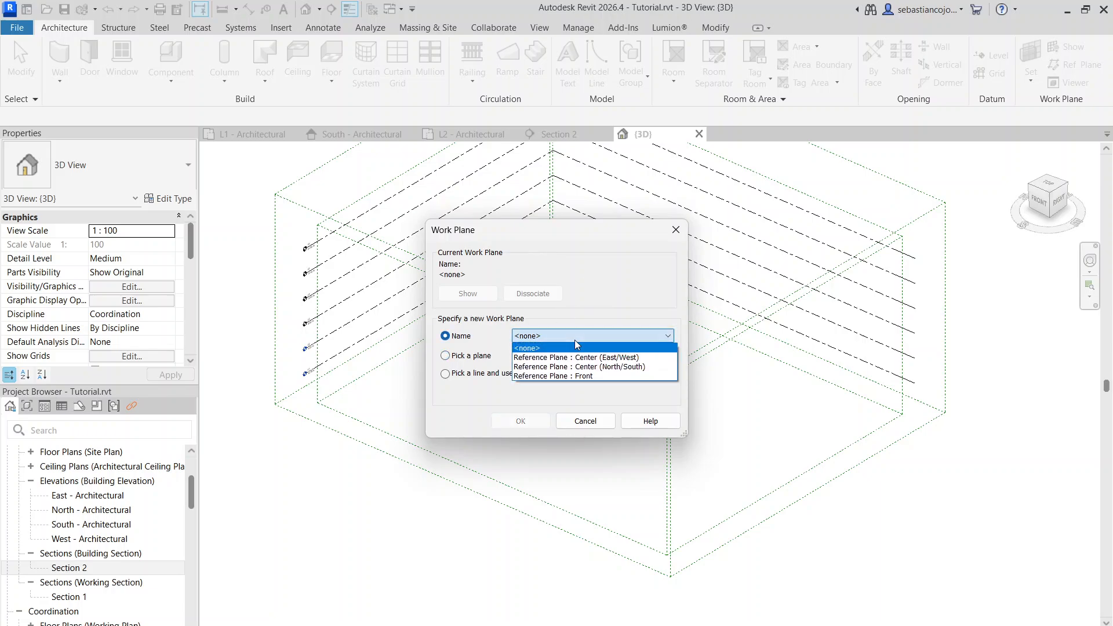
{"action": "left_click", "coordinate": [560, 377]}
{"action": "left_click", "coordinate": [527, 423]}
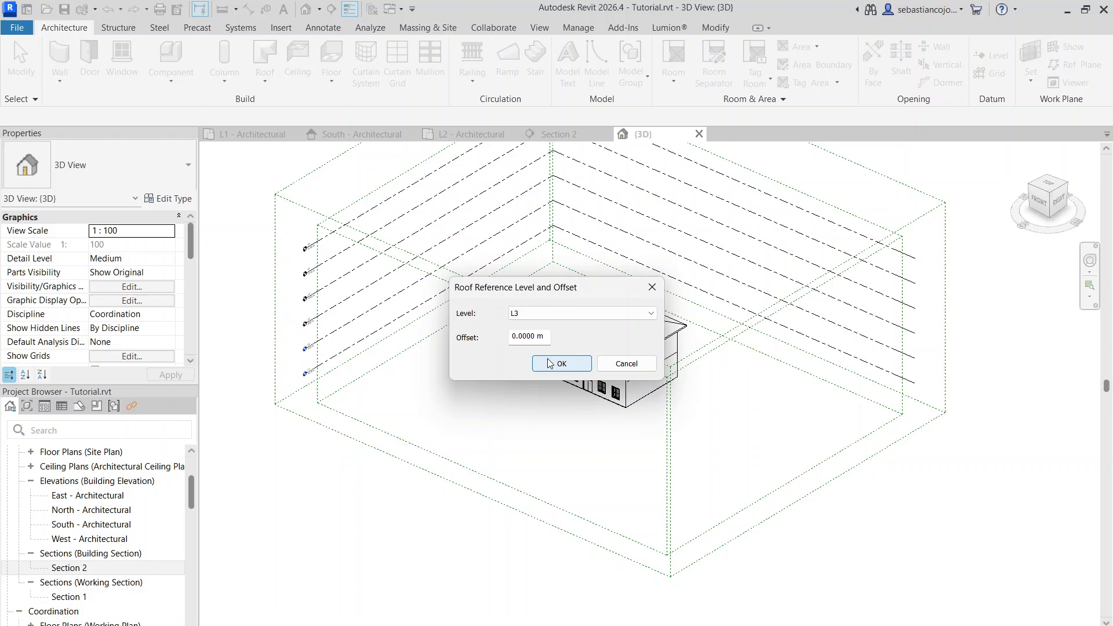
{"action": "left_click", "coordinate": [562, 364]}
{"action": "mouse_move", "coordinate": [540, 370]}
{"action": "middle_mouse_down", "text": "shift"}
{"action": "mouse_move", "coordinate": [655, 279]}
{"action": "mouse_move", "coordinate": [643, 437]}
{"action": "mouse_move", "coordinate": [542, 305]}
{"action": "mouse_move", "coordinate": [618, 293]}
{"action": "mouse_move", "coordinate": [732, 353]}
{"action": "mouse_move", "coordinate": [698, 398]}
{"action": "mouse_move", "coordinate": [611, 446]}
{"action": "mouse_move", "coordinate": [522, 396]}
{"action": "mouse_move", "coordinate": [479, 268]}
{"action": "mouse_move", "coordinate": [512, 241]}
{"action": "mouse_move", "coordinate": [568, 329]}
{"action": "mouse_move", "coordinate": [596, 301]}
{"action": "mouse_move", "coordinate": [603, 320]}
{"action": "mouse_move", "coordinate": [545, 345]}
{"action": "middle_mouse_up", "text": "shift"}
{"action": "scroll", "coordinate": [568, 329], "scroll_direction": "up", "scroll_amount": 3}
{"action": "scroll", "coordinate": [530, 347], "scroll_direction": "up", "scroll_amount": 2}
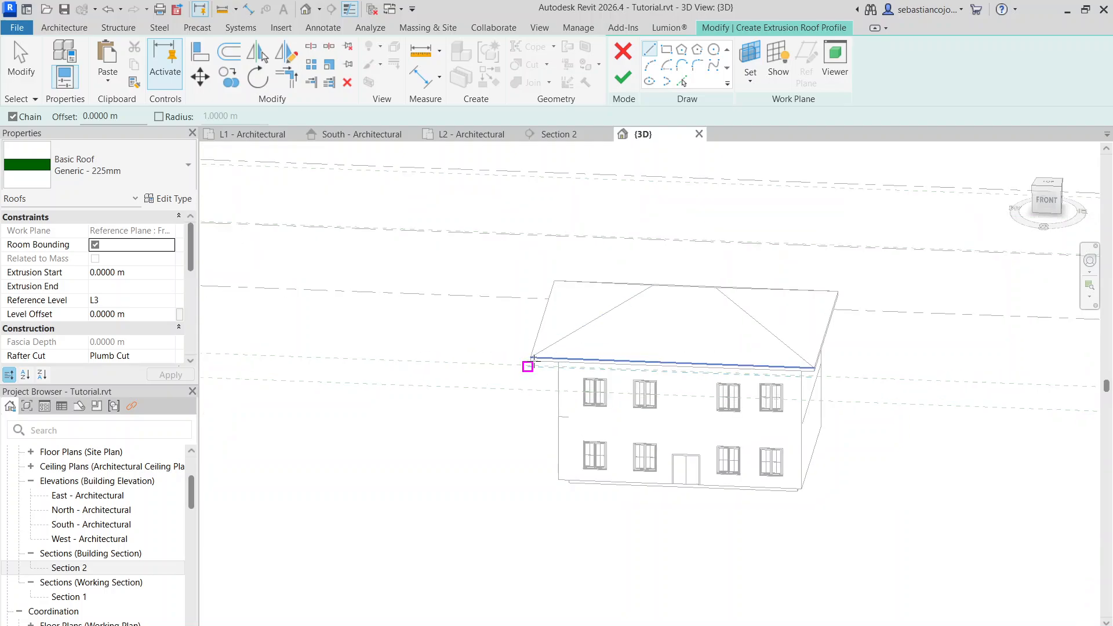
Step: Sketch an open gable profile from eave to eave across the building's front, peaking above the hip roof, with the right slope about 10.5 m long
{"action": "left_click", "coordinate": [532, 355]}
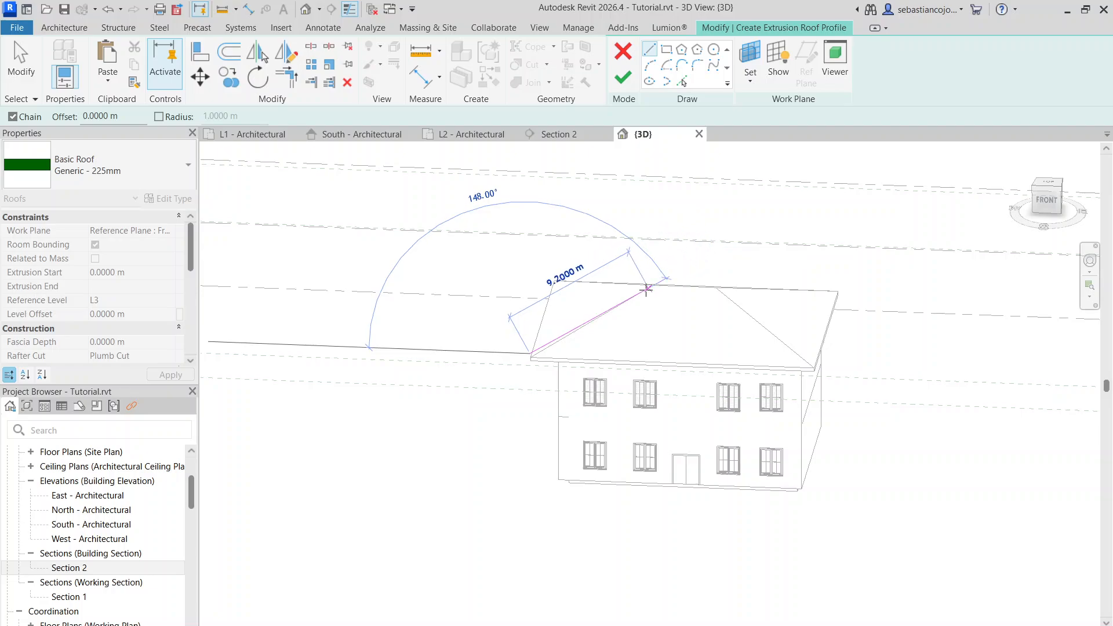
{"action": "left_click", "coordinate": [689, 268]}
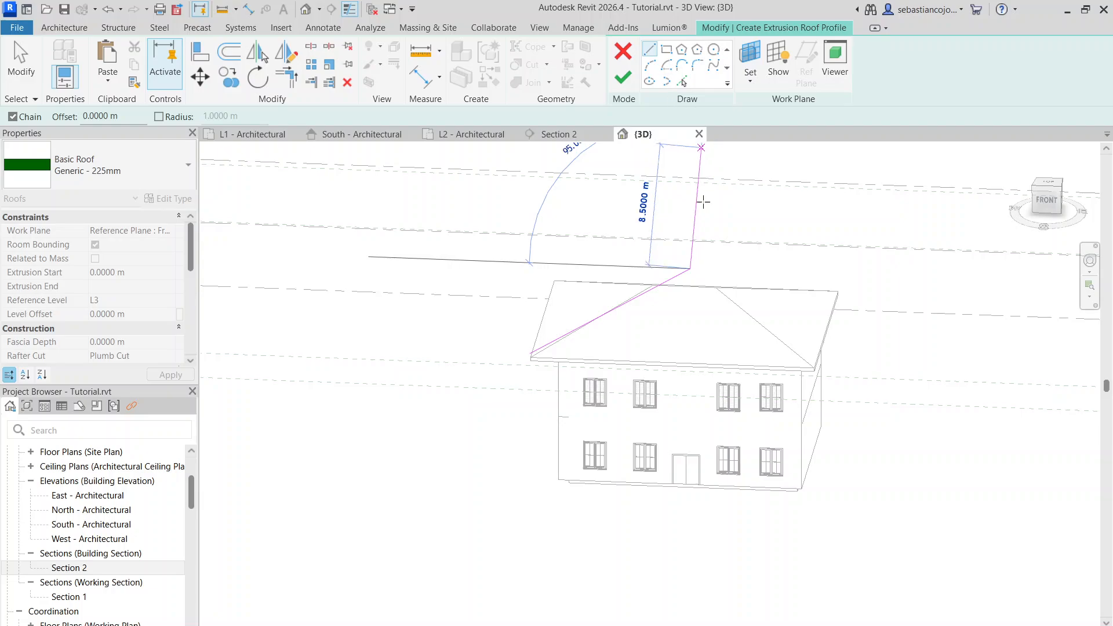
{"action": "left_click", "coordinate": [813, 369]}
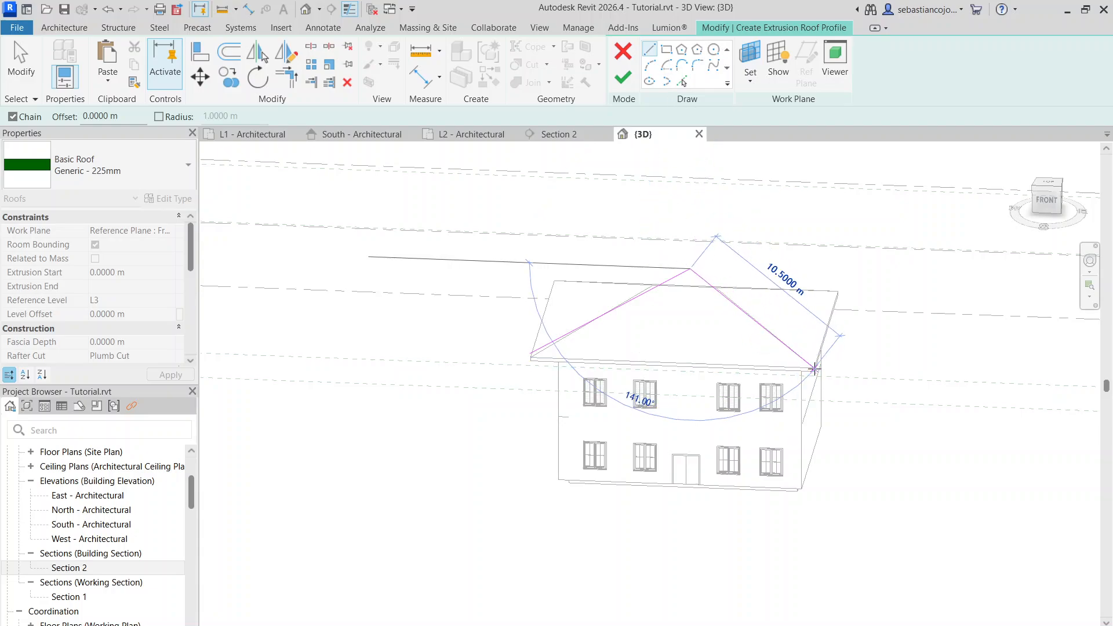
Step: Try to finish the roof with the gable profile closed into a thin band by parallel lines just inside the slopes
{"action": "scroll", "coordinate": [814, 369], "scroll_direction": "up", "scroll_amount": 4}
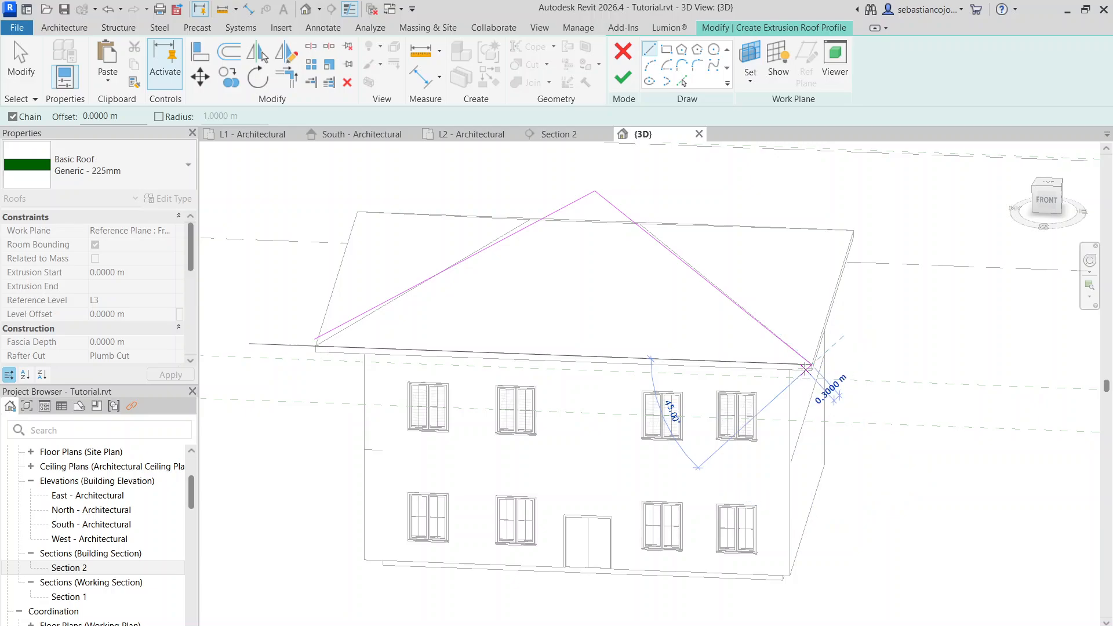
{"action": "left_click", "coordinate": [594, 201]}
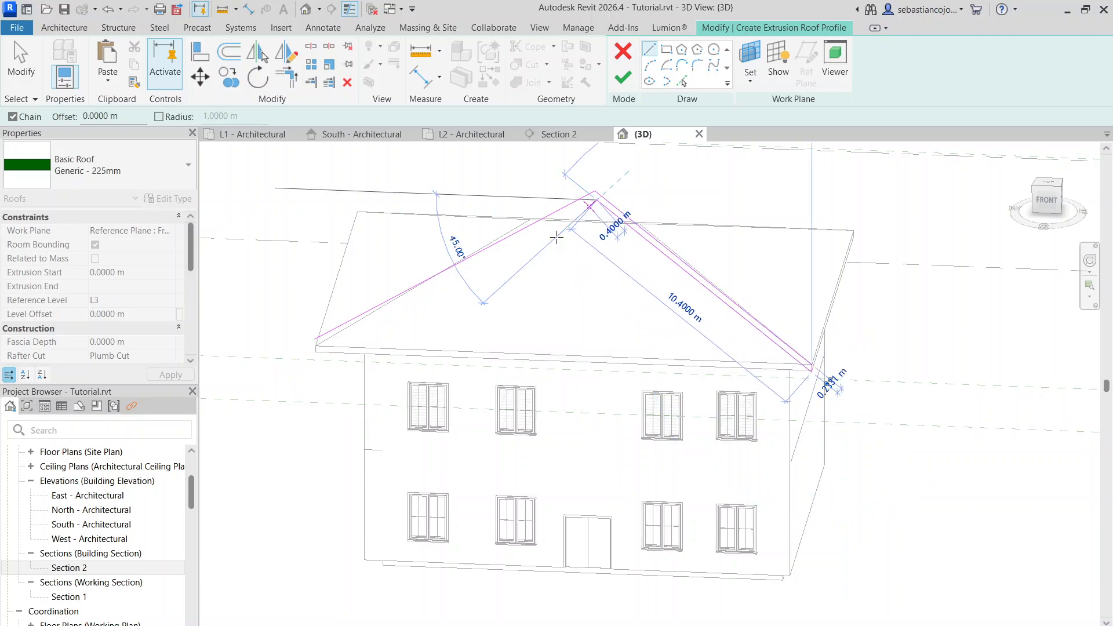
{"action": "left_click", "coordinate": [312, 349]}
{"action": "scroll", "coordinate": [405, 313], "scroll_direction": "down", "scroll_amount": 4}
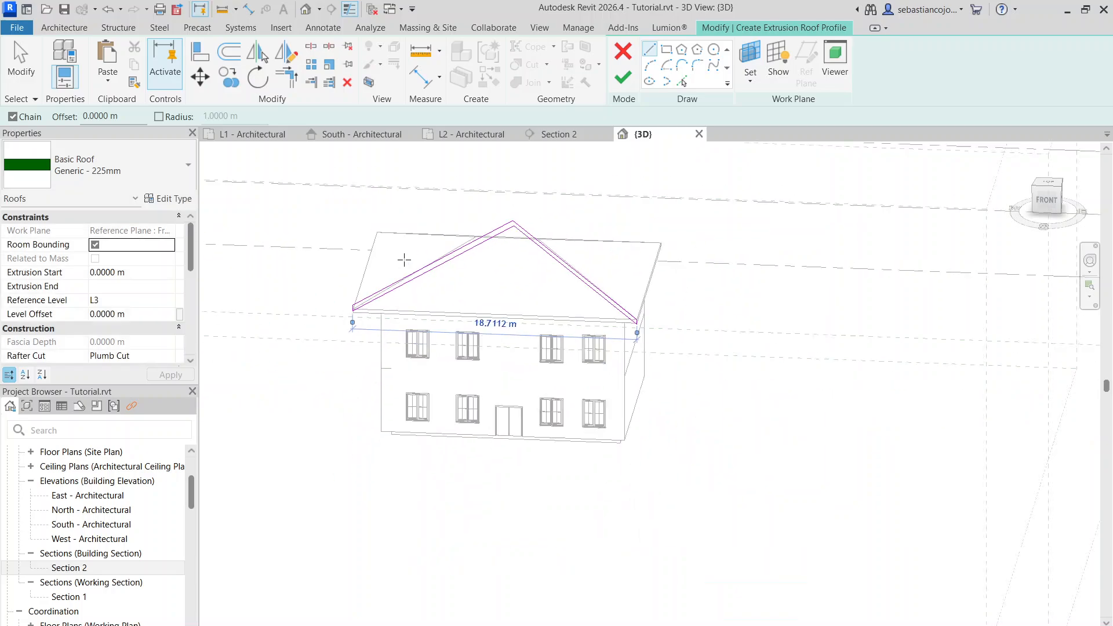
{"action": "left_click", "coordinate": [622, 77]}
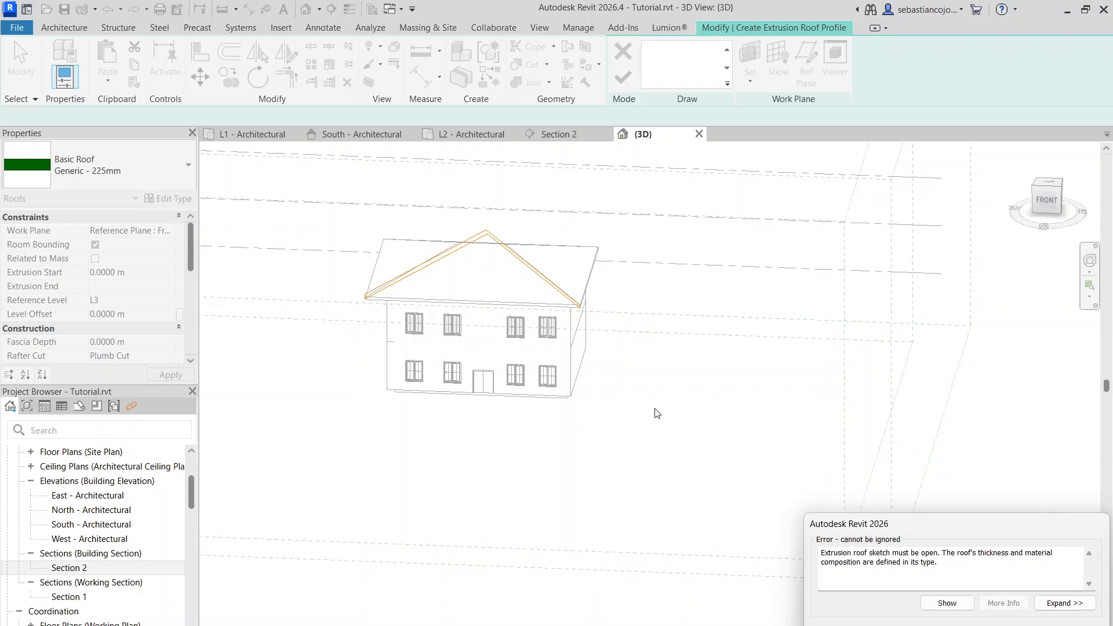
{"action": "scroll", "coordinate": [411, 256], "scroll_direction": "up", "scroll_amount": 4}
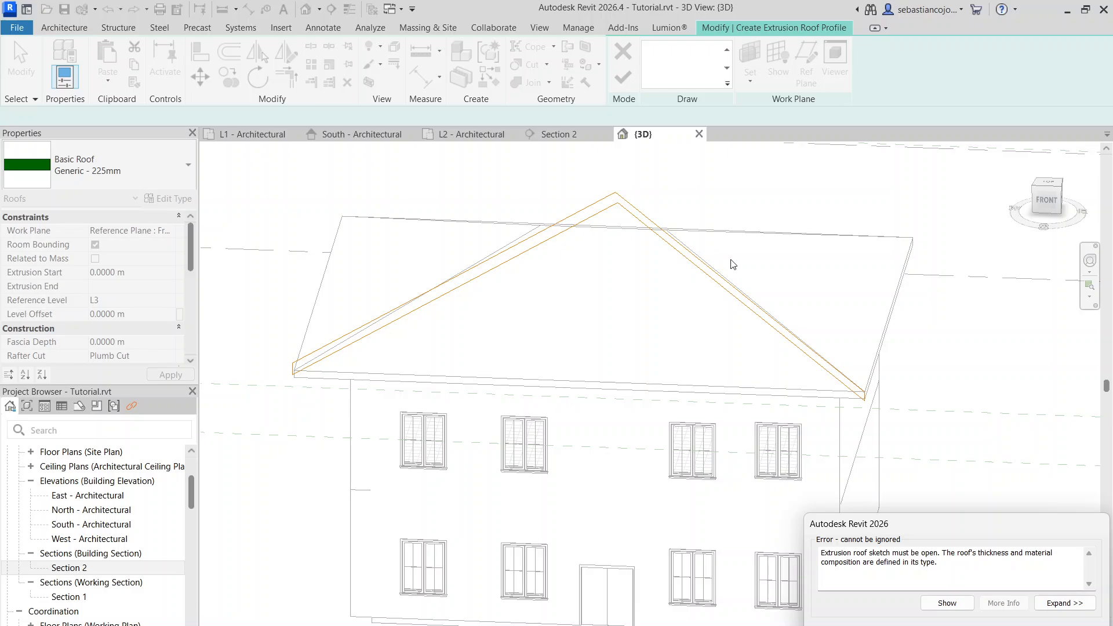
{"action": "scroll", "coordinate": [753, 284], "scroll_direction": "up", "scroll_amount": 1}
{"action": "scroll", "coordinate": [782, 306], "scroll_direction": "up", "scroll_amount": 1}
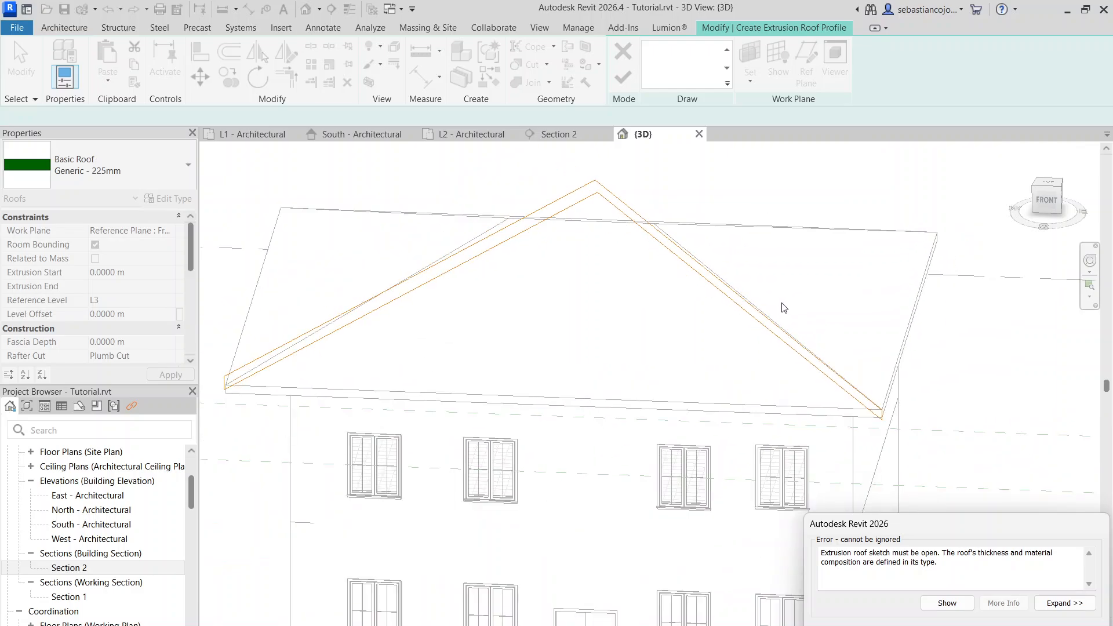
{"action": "key", "text": "Escape"}
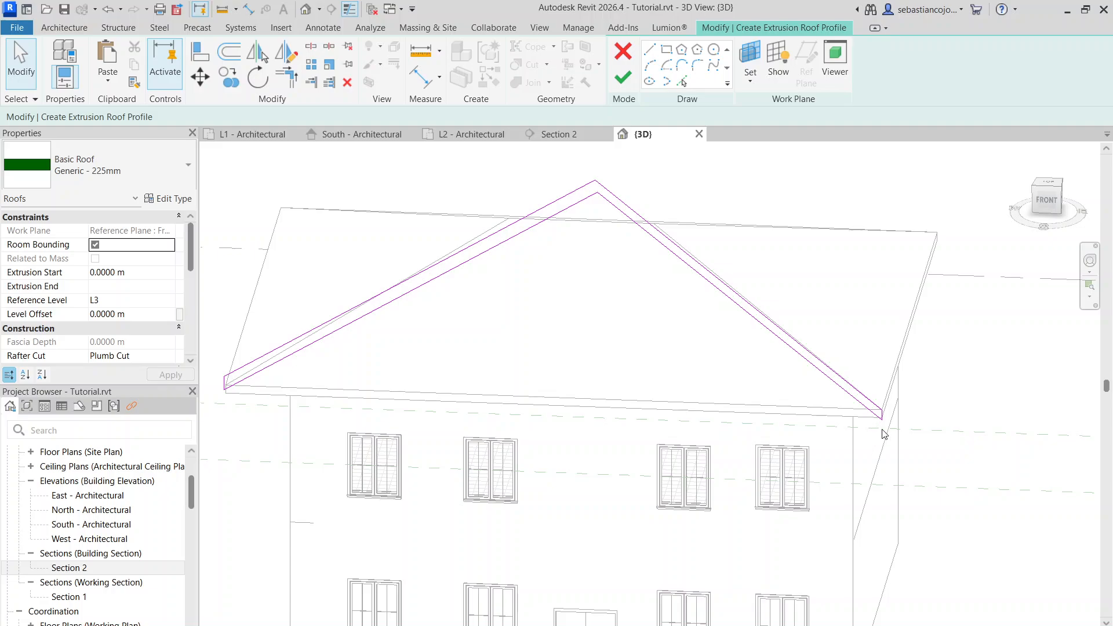
Step: Delete the inner slope lines and short end lines, leaving an open two-line gable profile, and finish the extrusion roof
{"action": "left_click_drag", "start_coordinate": [866, 426], "coordinate": [850, 411]}
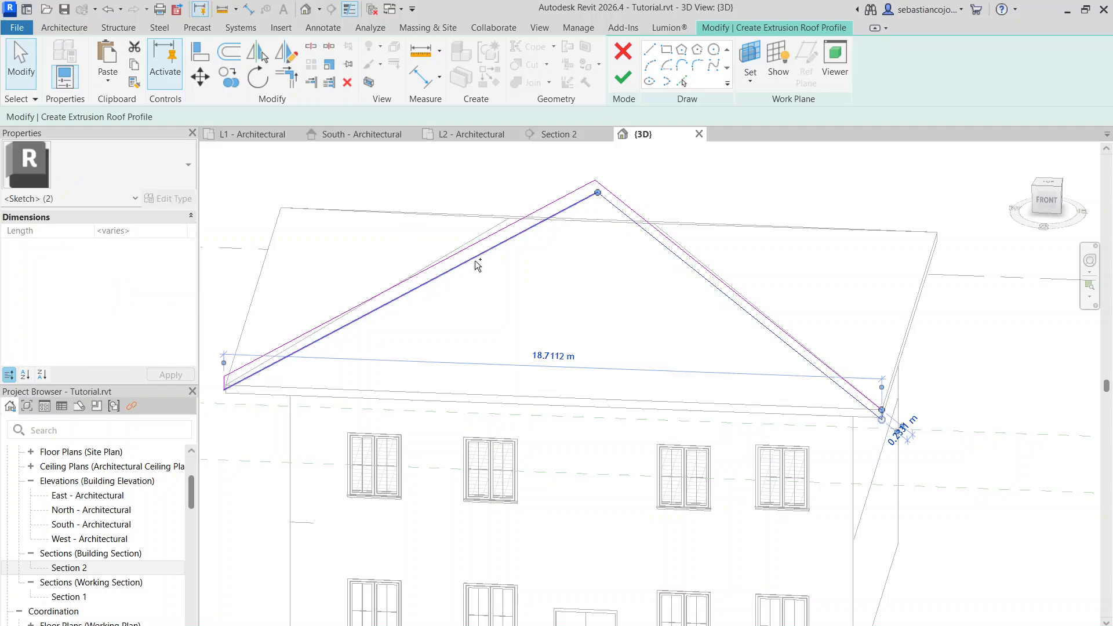
{"action": "scroll", "coordinate": [228, 378], "scroll_direction": "up", "scroll_amount": 3}
{"action": "left_click", "coordinate": [237, 343], "text": "ctrl"}
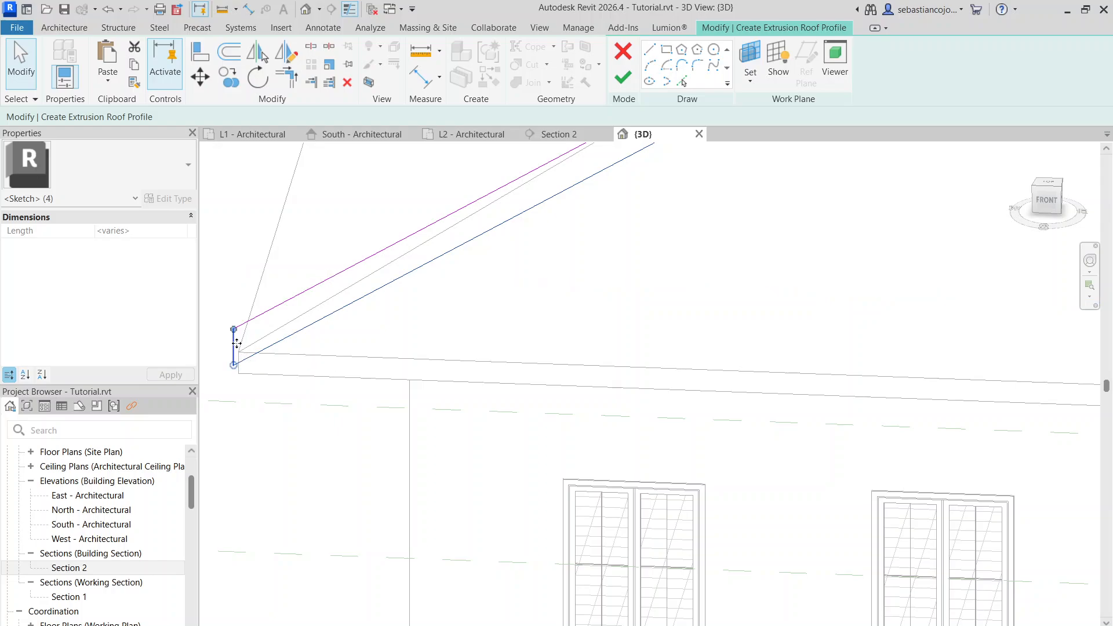
{"action": "key", "text": "Delete"}
{"action": "scroll", "coordinate": [242, 354], "scroll_direction": "down", "scroll_amount": 5}
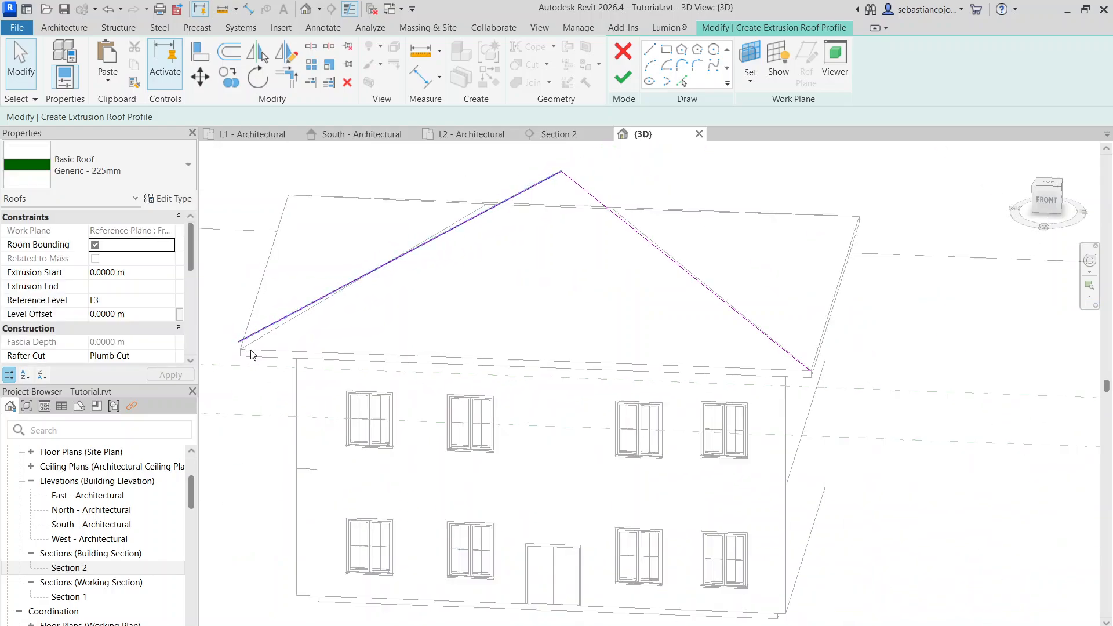
{"action": "left_click", "coordinate": [623, 77]}
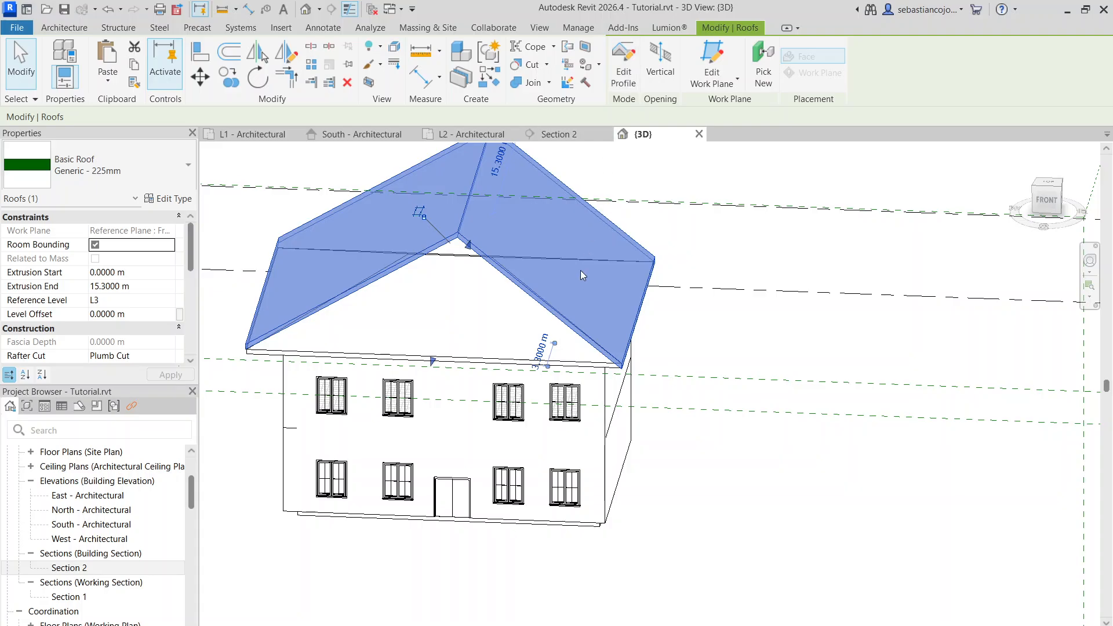
Step: Examine the new gable roof from the side and front in 3D, temporarily revealing hidden elements
{"action": "scroll", "coordinate": [579, 270], "scroll_direction": "down", "scroll_amount": 2}
{"action": "middle_click_drag", "start_coordinate": [681, 436], "coordinate": [397, 426], "text": "shift"}
{"action": "left_click", "coordinate": [440, 625]}
{"action": "scroll", "coordinate": [397, 379], "scroll_direction": "down", "scroll_amount": 3}
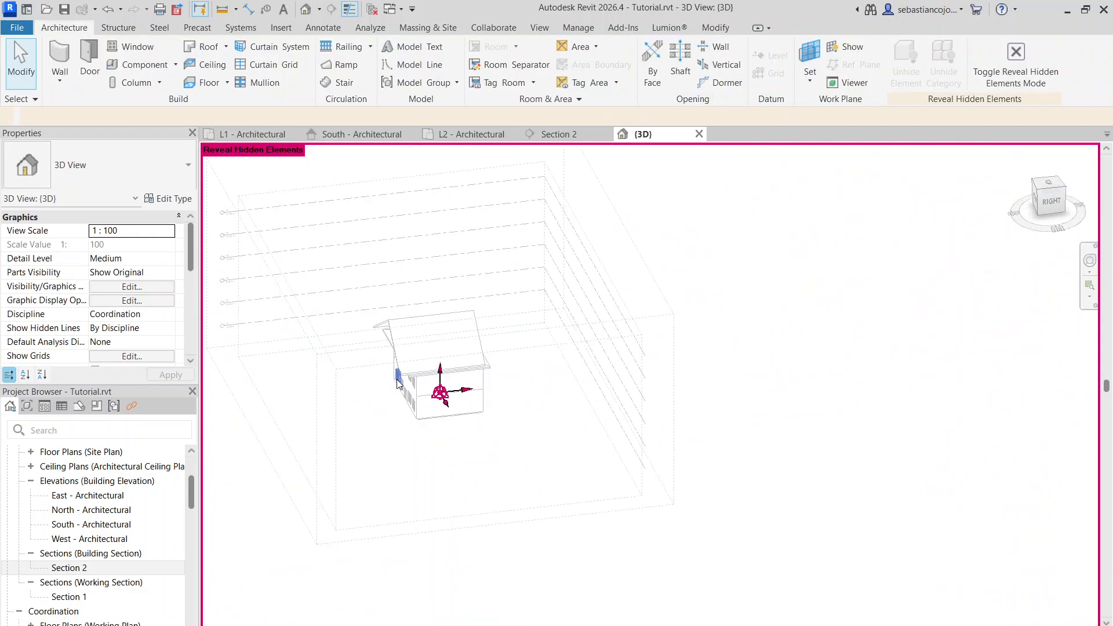
{"action": "scroll", "coordinate": [406, 399], "scroll_direction": "up", "scroll_amount": 2}
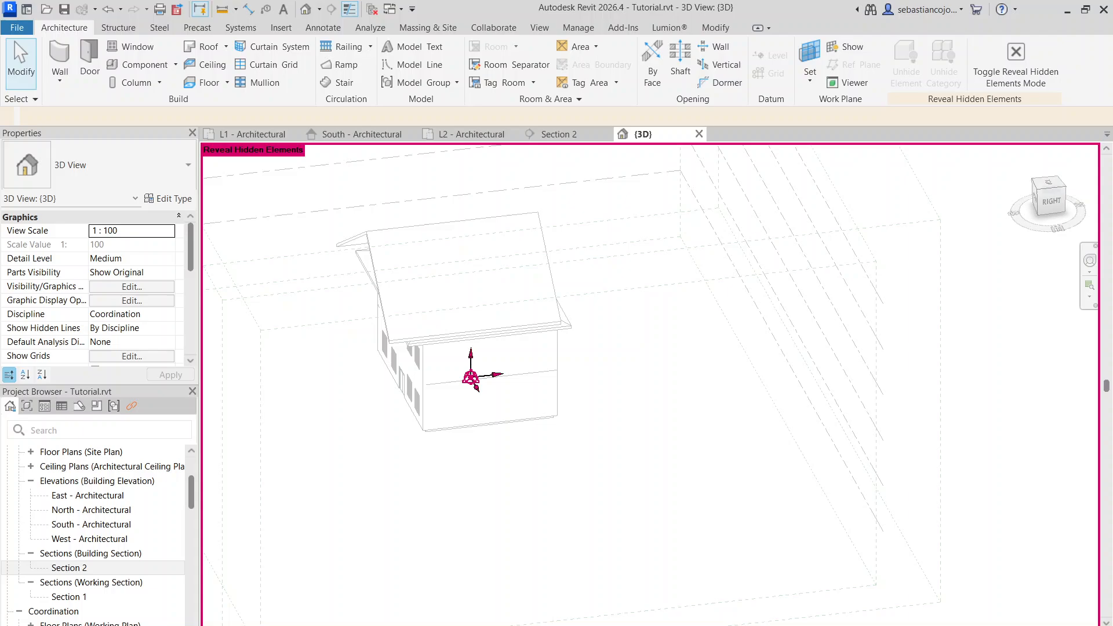
{"action": "left_click", "coordinate": [440, 625]}
{"action": "middle_click_drag", "start_coordinate": [394, 395], "coordinate": [597, 305], "text": "shift"}
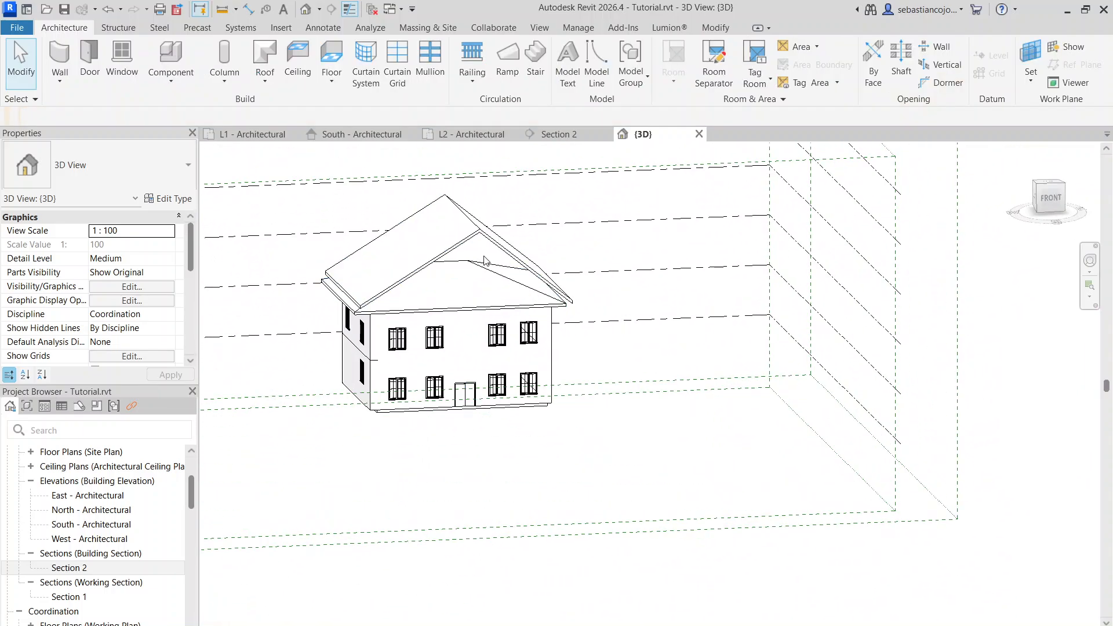
Step: Open the extrusion roof's profile for editing and shorten its right slope line to a short segment below the peak
{"action": "double_click", "coordinate": [483, 235]}
{"action": "scroll", "coordinate": [482, 234], "scroll_direction": "up", "scroll_amount": 2}
{"action": "middle_click_drag", "start_coordinate": [495, 239], "coordinate": [474, 236]}
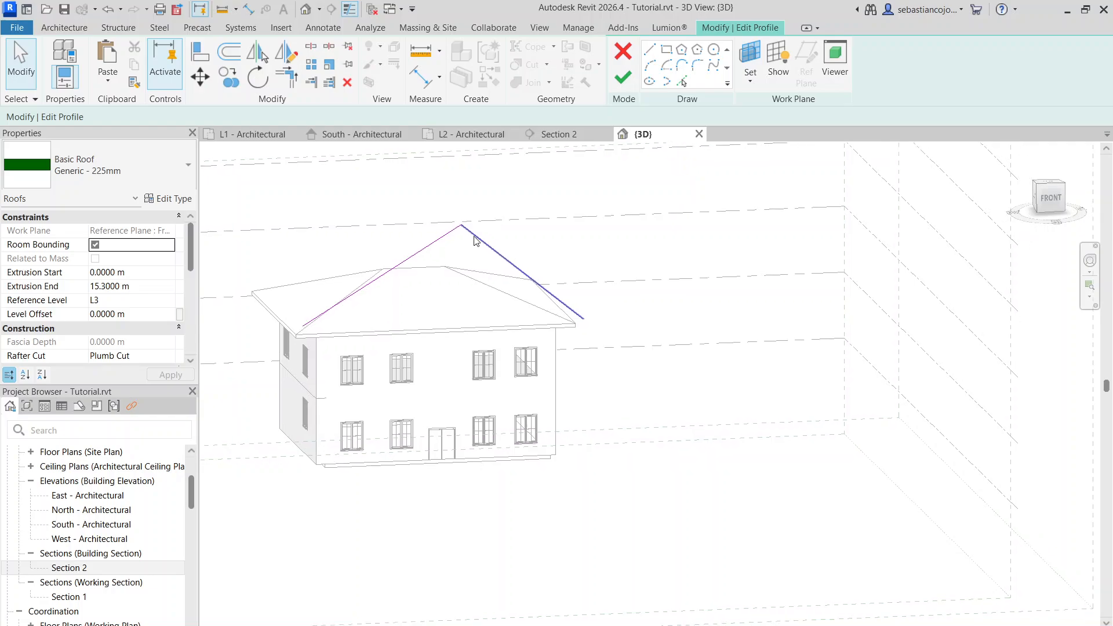
{"action": "left_click", "coordinate": [476, 241]}
{"action": "scroll", "coordinate": [471, 233], "scroll_direction": "up", "scroll_amount": 2}
{"action": "left_click_drag", "start_coordinate": [644, 367], "coordinate": [498, 262]}
Step: Extend the profile with a second peak, a near-level segment and a steep end segment about 6.1 m long, and finish the roof
{"action": "left_click", "coordinate": [649, 54]}
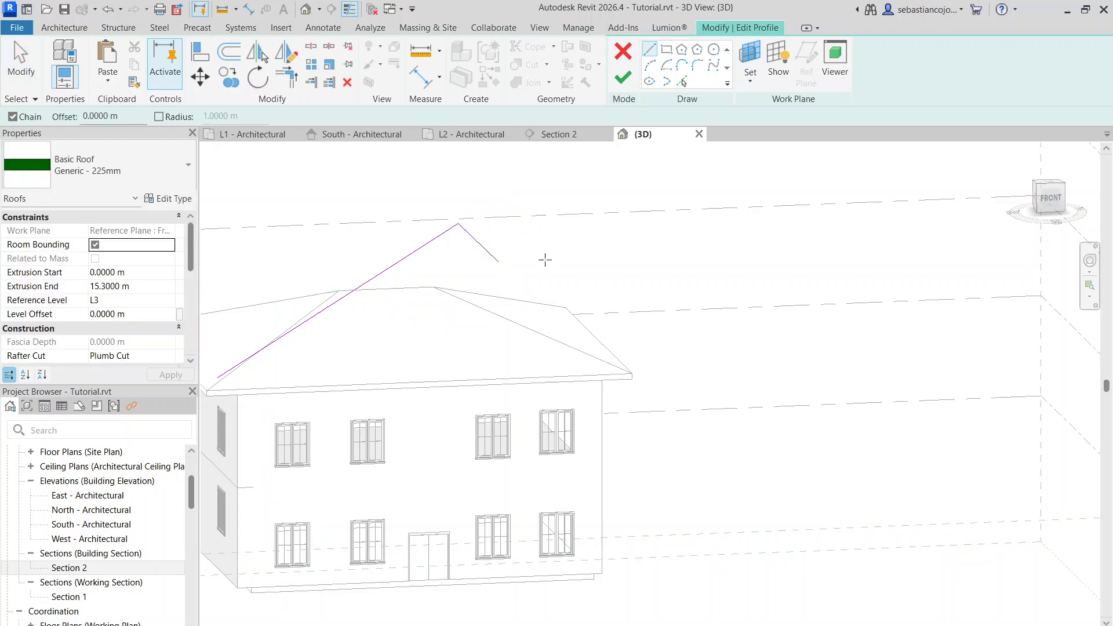
{"action": "left_click", "coordinate": [539, 236]}
{"action": "left_click", "coordinate": [624, 272]}
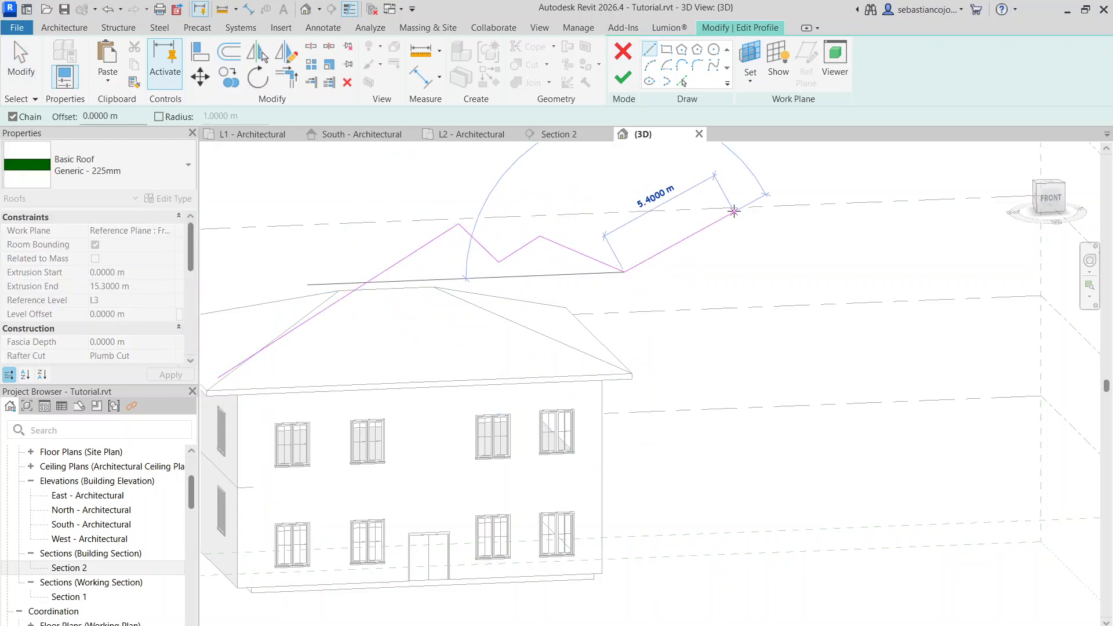
{"action": "left_click", "coordinate": [746, 268]}
{"action": "left_click", "coordinate": [833, 370]}
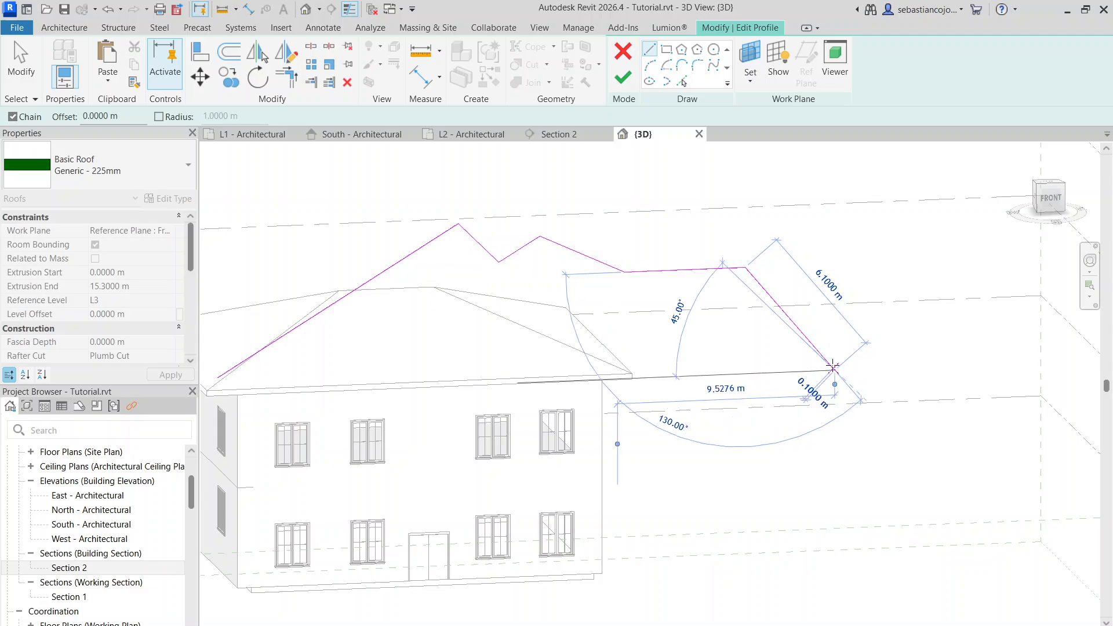
{"action": "left_click", "coordinate": [623, 77]}
Step: Reopen the extrusion roof's profile for editing in the 3D view
{"action": "scroll", "coordinate": [734, 340], "scroll_direction": "down", "scroll_amount": 3}
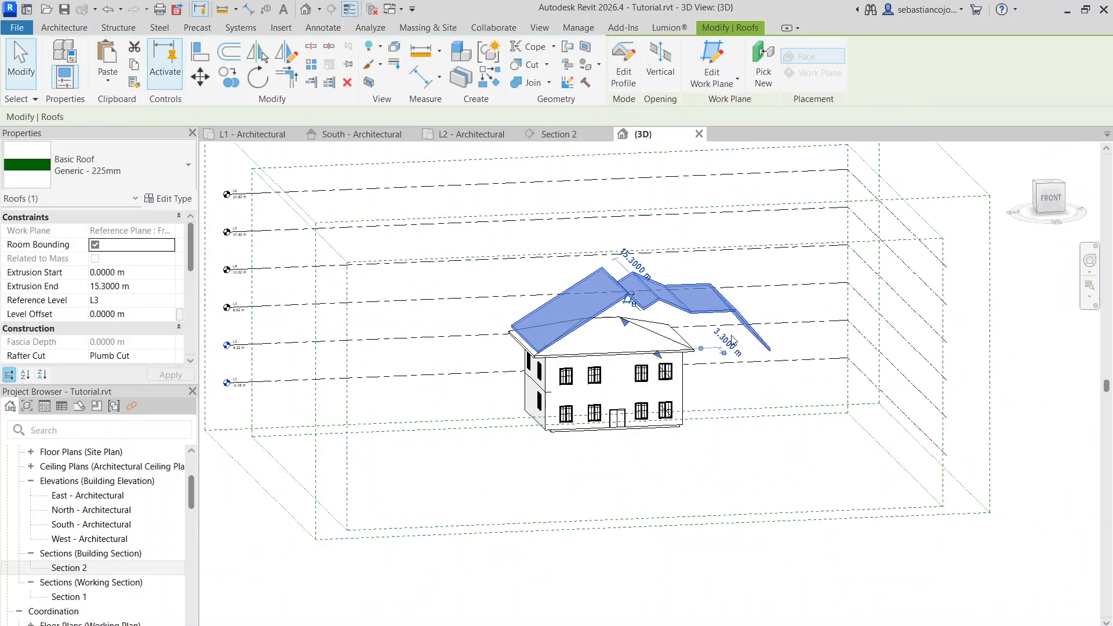
{"action": "middle_click_drag", "start_coordinate": [741, 358], "coordinate": [668, 416], "text": "shift"}
{"action": "scroll", "coordinate": [688, 352], "scroll_direction": "up", "scroll_amount": 1}
{"action": "double_click", "coordinate": [714, 339]}
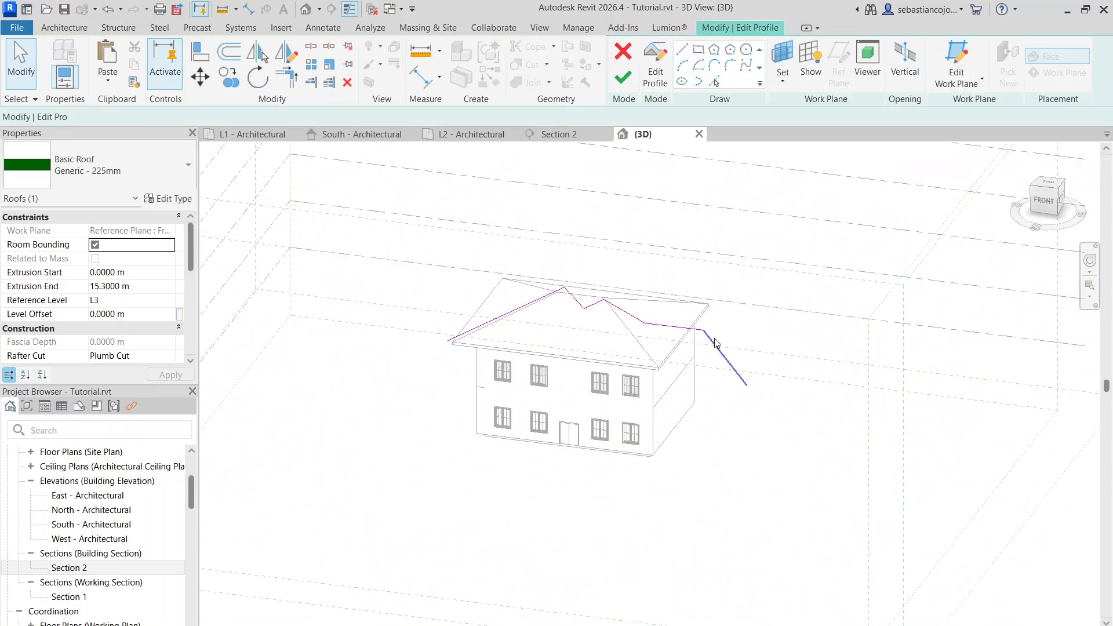
{"action": "left_click", "coordinate": [731, 364]}
{"action": "left_click_drag", "start_coordinate": [710, 368], "coordinate": [712, 369]}
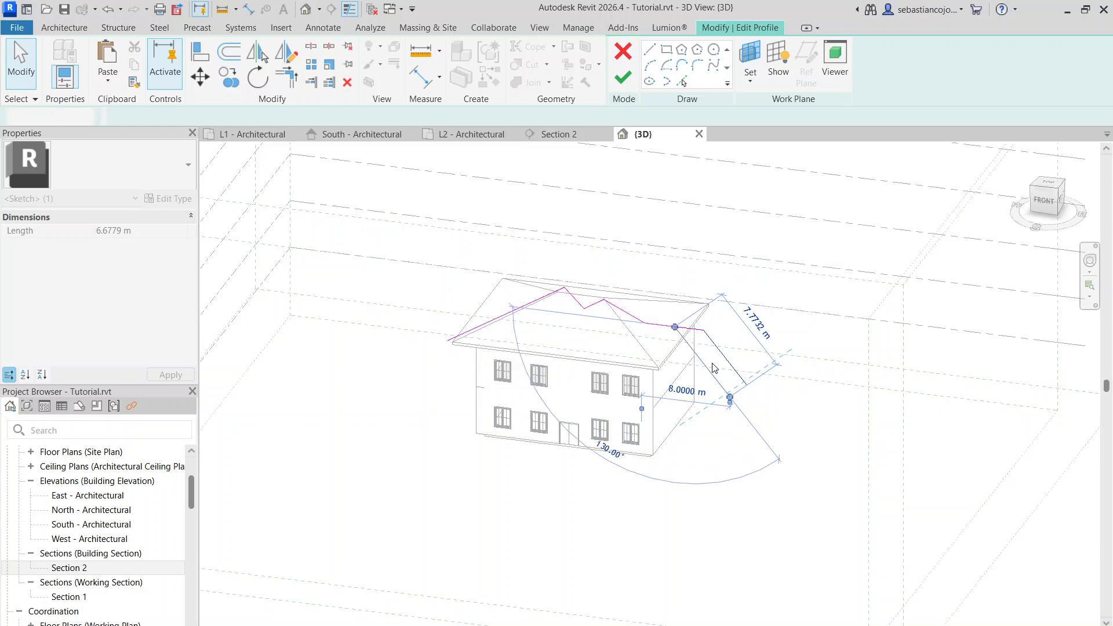
{"action": "key", "text": "ctrl+z"}
Step: Replace the near-level and steep end segments with a downward-curving arc of about 91° and finish the roof profile
{"action": "left_click_drag", "start_coordinate": [786, 460], "coordinate": [678, 322]}
{"action": "key", "text": "Delete"}
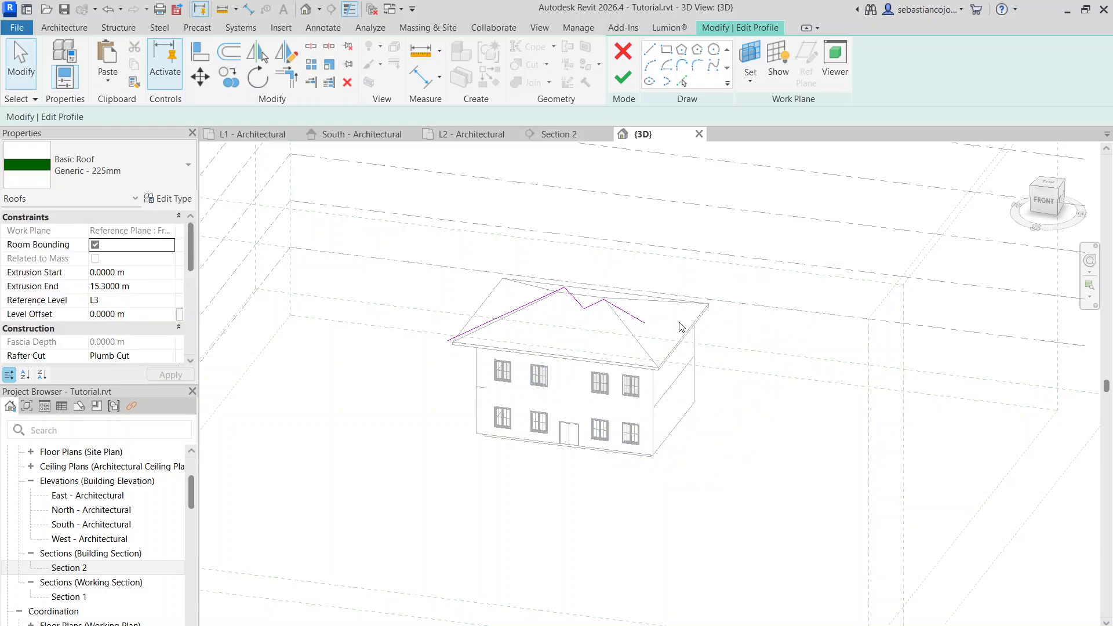
{"action": "left_click", "coordinate": [645, 323]}
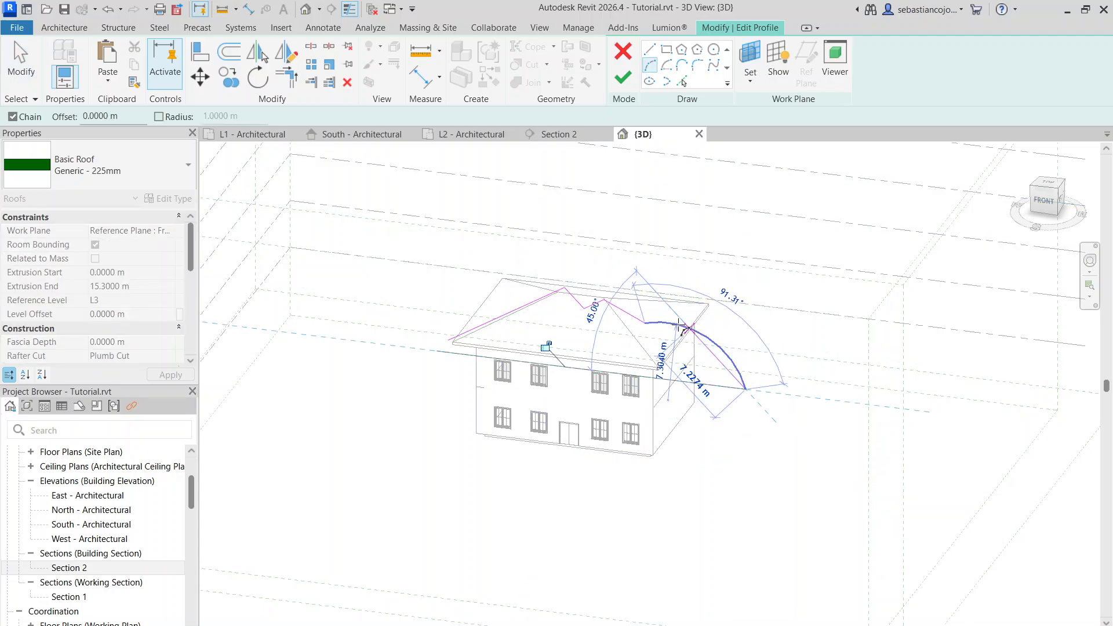
{"action": "left_click", "coordinate": [622, 77]}
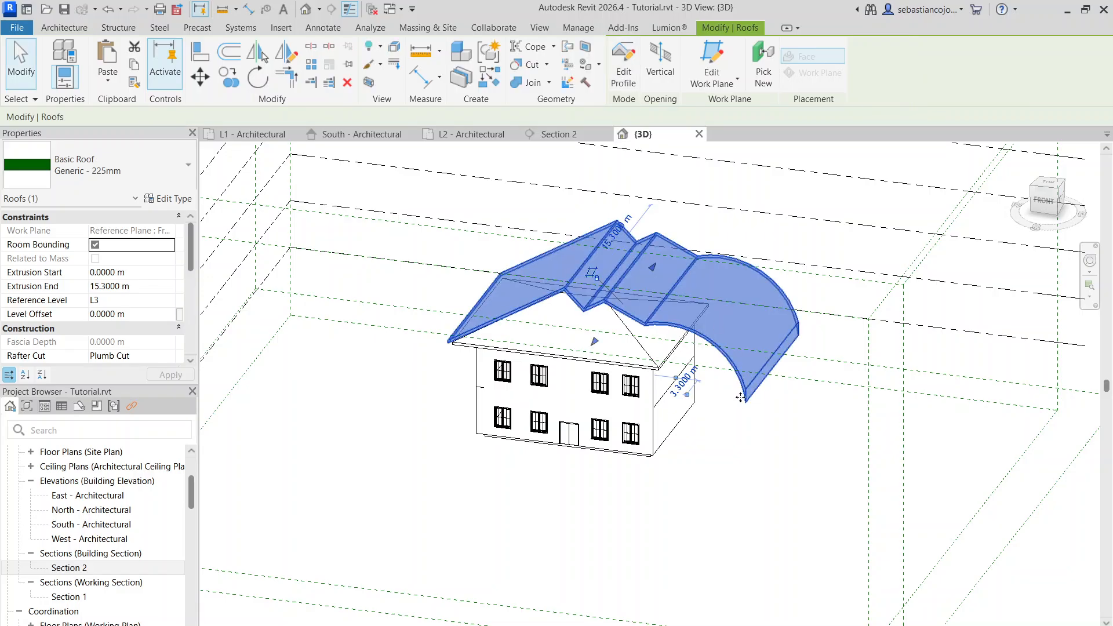
Step: Examine the curved extrusion roof from the front and from above, and view its profile sketch
{"action": "middle_click_drag", "start_coordinate": [735, 475], "coordinate": [772, 458], "text": "shift"}
{"action": "left_click", "coordinate": [760, 449]}
{"action": "left_click", "coordinate": [734, 325]}
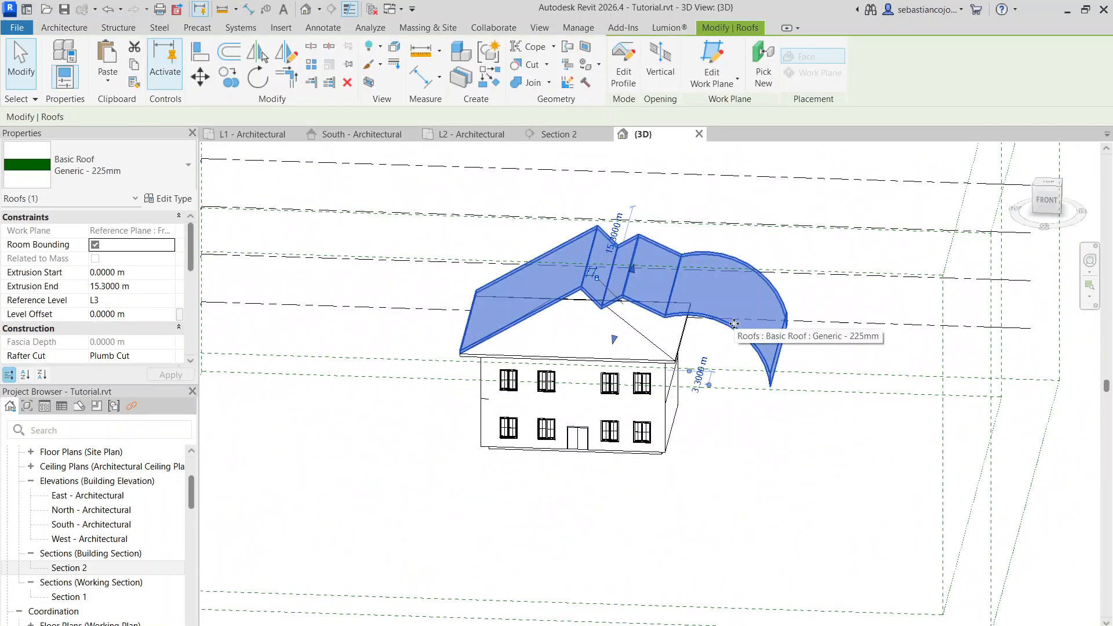
{"action": "middle_click_drag", "start_coordinate": [716, 359], "coordinate": [640, 198], "text": "shift"}
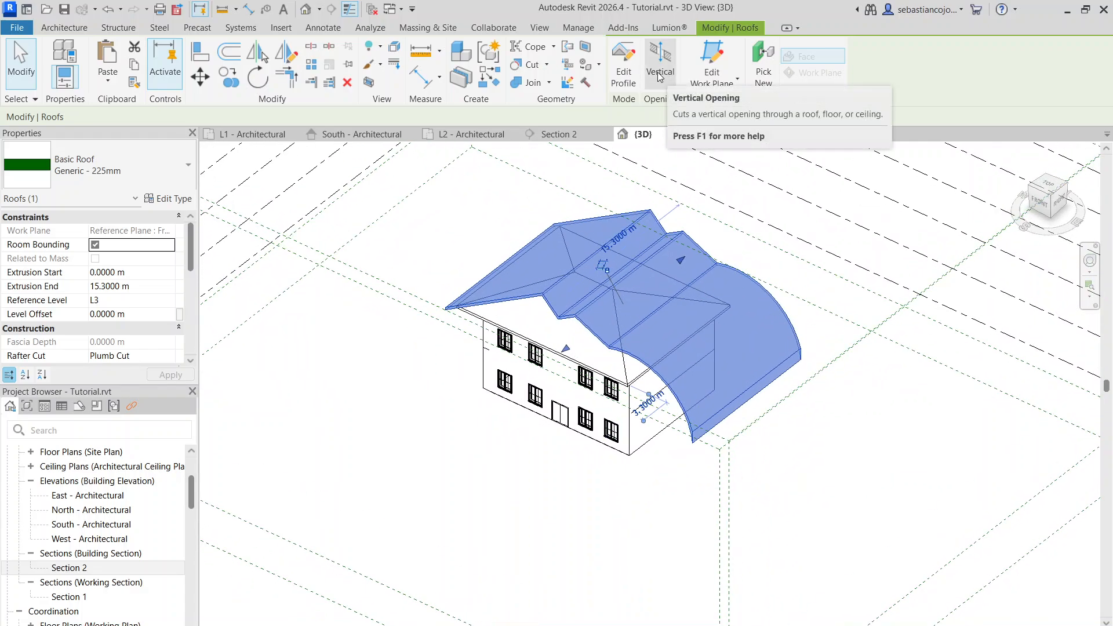
{"action": "left_click", "coordinate": [623, 63]}
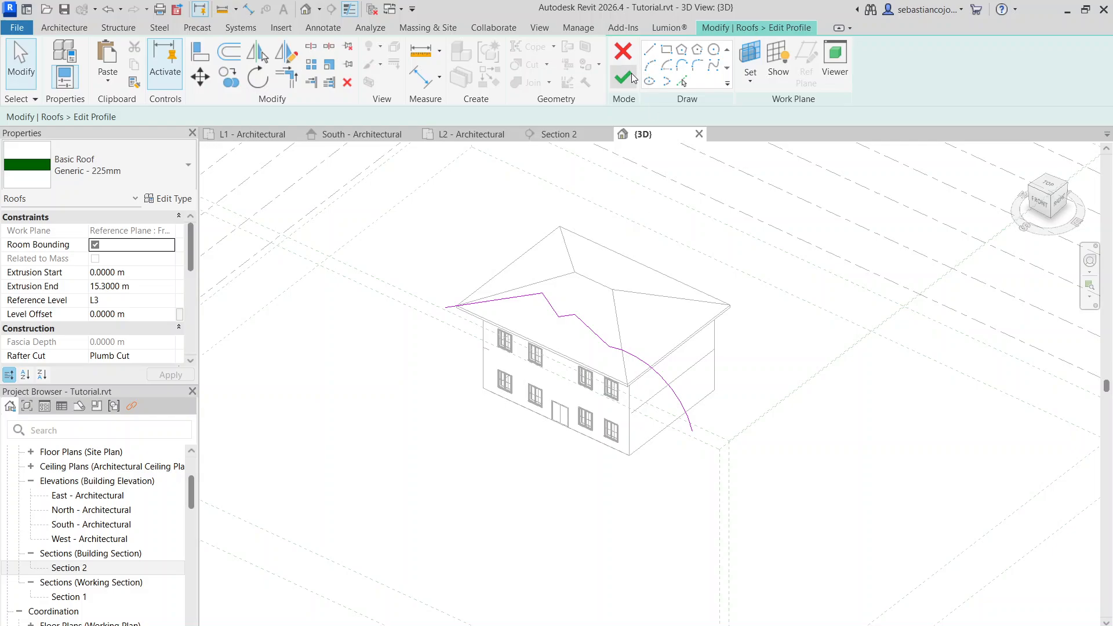
{"action": "left_click", "coordinate": [632, 78]}
Step: Try to cut a small rectangular vertical opening through the curved part of the extrusion roof
{"action": "double_click", "coordinate": [692, 271]}
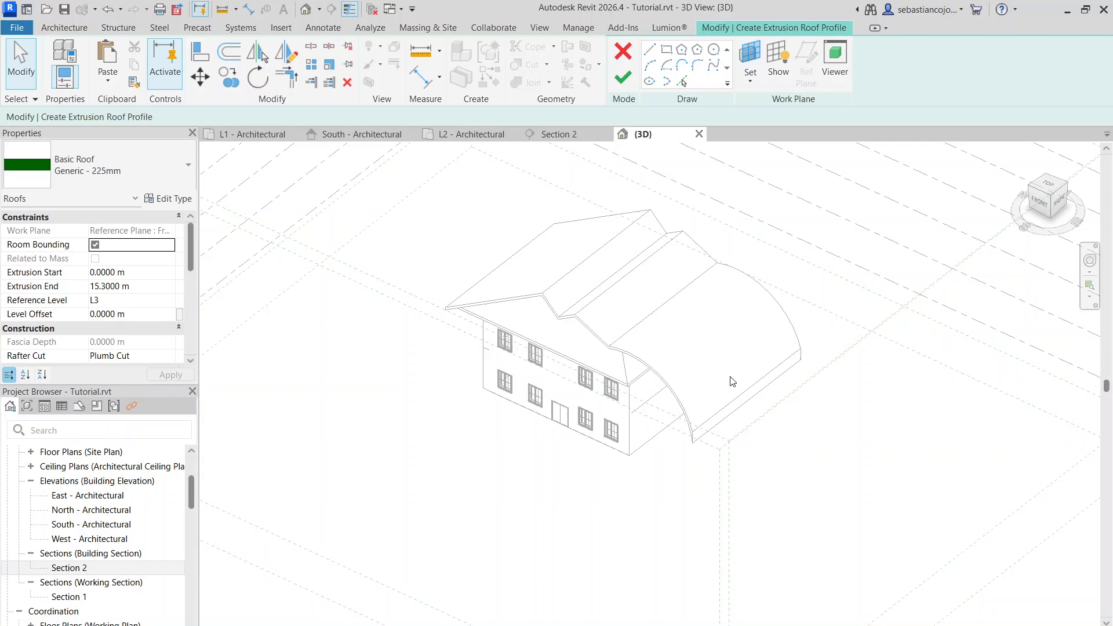
{"action": "scroll", "coordinate": [666, 339], "scroll_direction": "down", "scroll_amount": 3}
{"action": "left_click", "coordinate": [667, 51]}
{"action": "scroll", "coordinate": [671, 367], "scroll_direction": "up", "scroll_amount": 4}
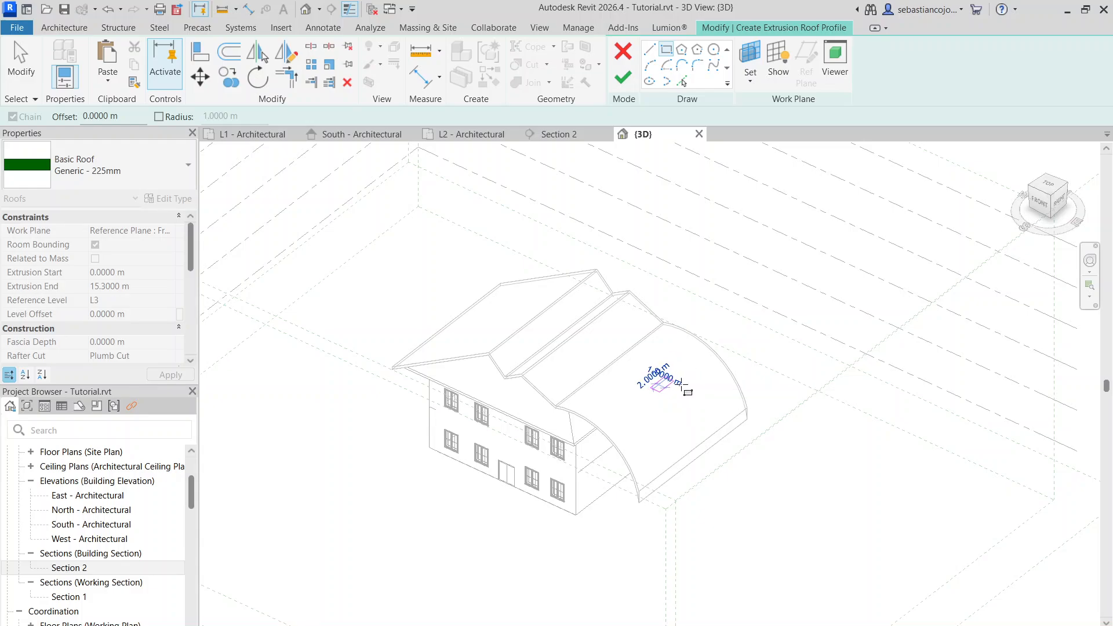
{"action": "left_click", "coordinate": [684, 385]}
{"action": "left_click", "coordinate": [623, 77]}
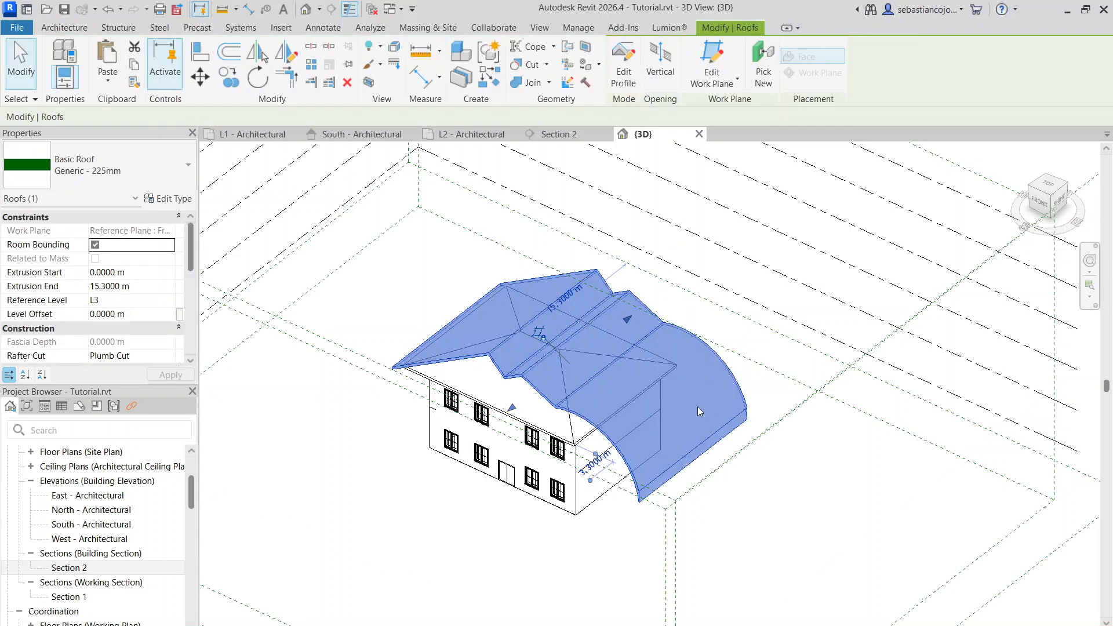
Step: Open the hip roof's footprint and sketch a small rectangle with one side about 2 m inside the boundary, near the right-hand eave
{"action": "key", "text": "Escape"}
{"action": "scroll", "coordinate": [711, 398], "scroll_direction": "down", "scroll_amount": 1}
{"action": "middle_click_drag", "start_coordinate": [710, 397], "coordinate": [642, 383], "text": "shift"}
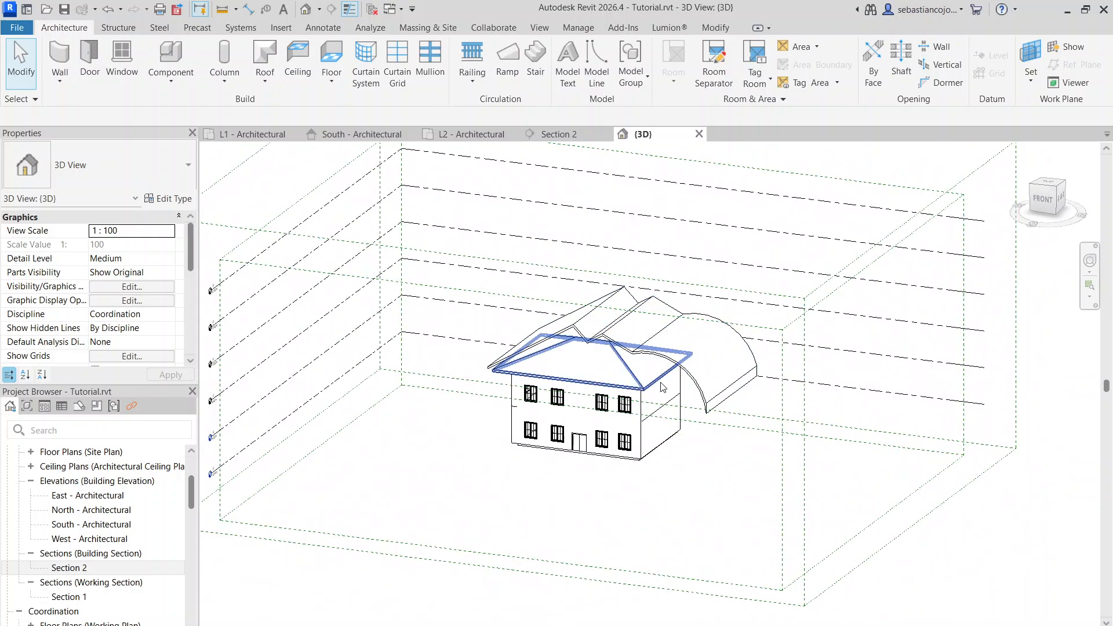
{"action": "left_click", "coordinate": [642, 383]}
{"action": "scroll", "coordinate": [642, 382], "scroll_direction": "up", "scroll_amount": 2}
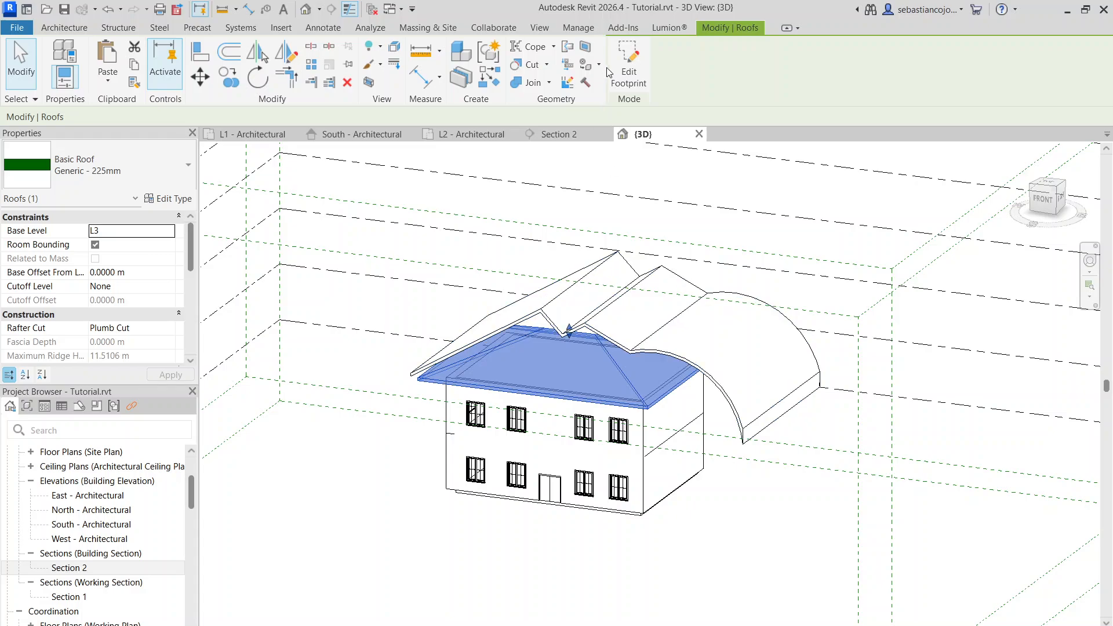
{"action": "left_click", "coordinate": [621, 72]}
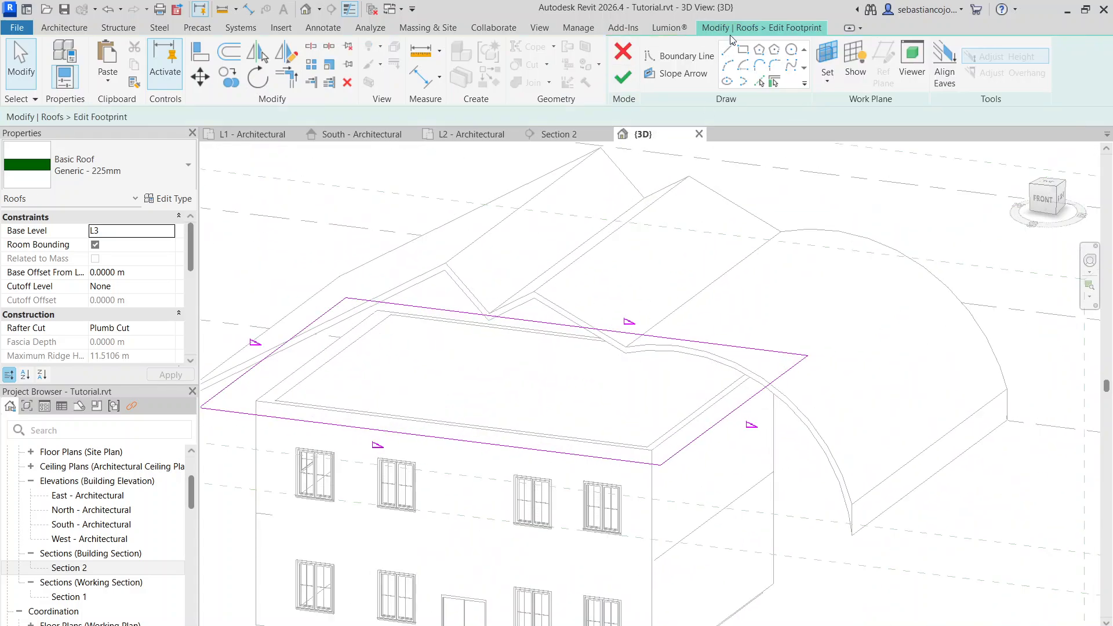
{"action": "left_click", "coordinate": [679, 398]}
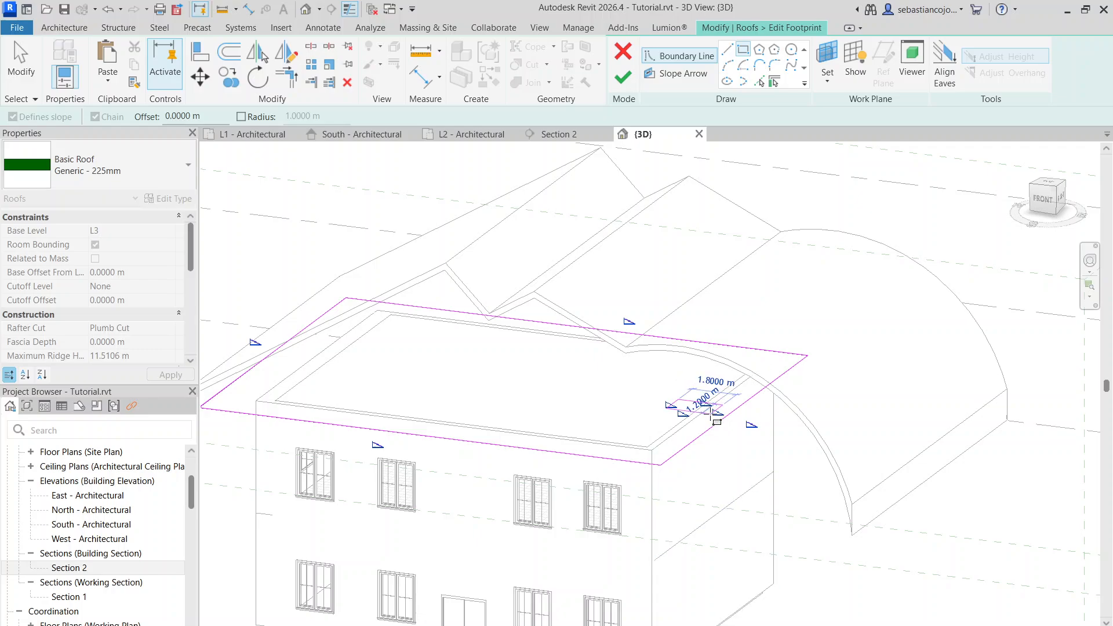
{"action": "left_click", "coordinate": [745, 392]}
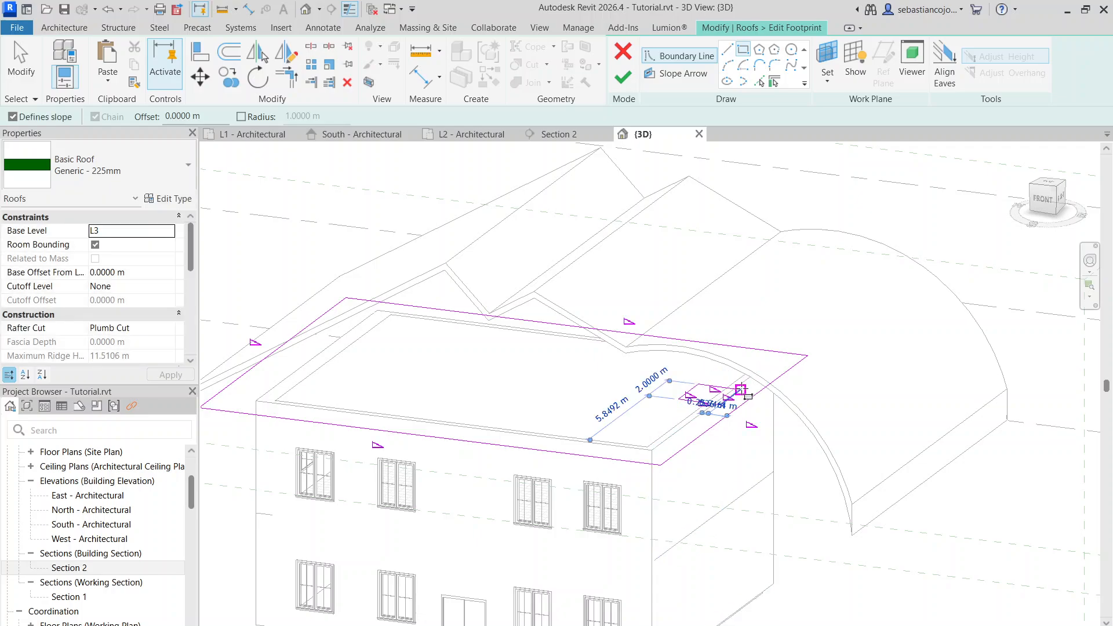
{"action": "scroll", "coordinate": [720, 387], "scroll_direction": "up", "scroll_amount": 3}
{"action": "key", "text": "Escape"}
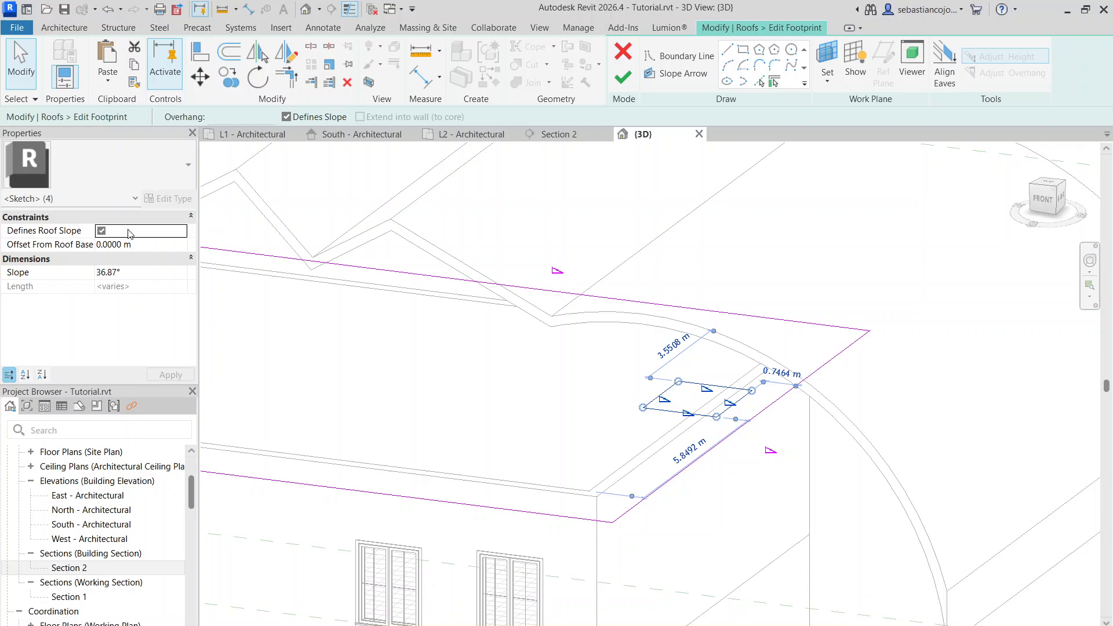
Step: Turn off Defines Roof Slope for the four lines of the small rectangle and finish the hip roof footprint
{"action": "left_click", "coordinate": [101, 231]}
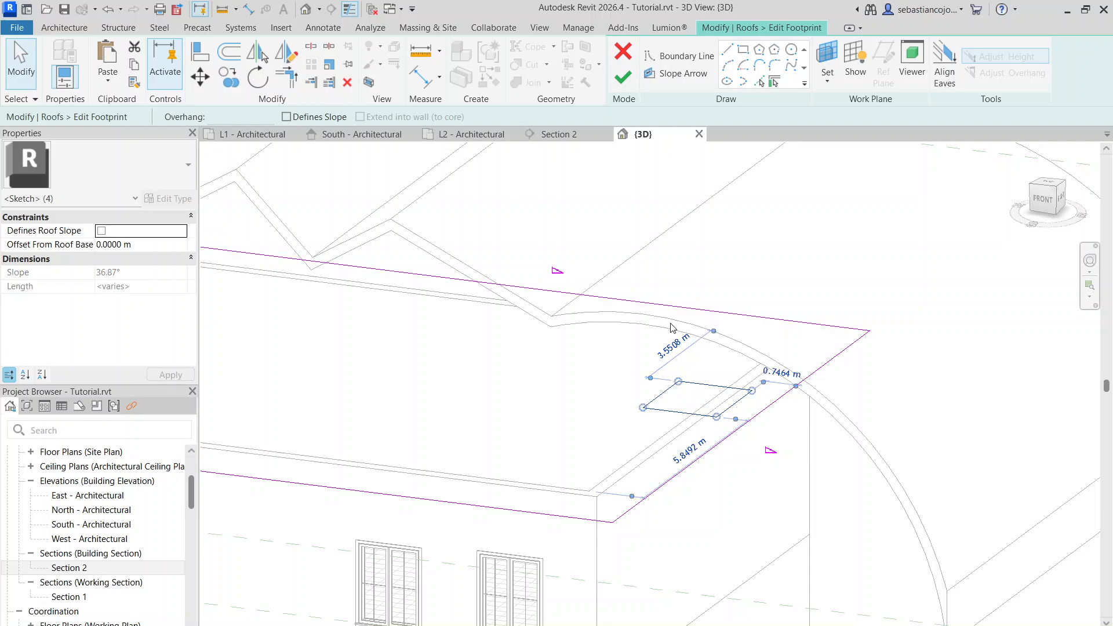
{"action": "left_click", "coordinate": [719, 377]}
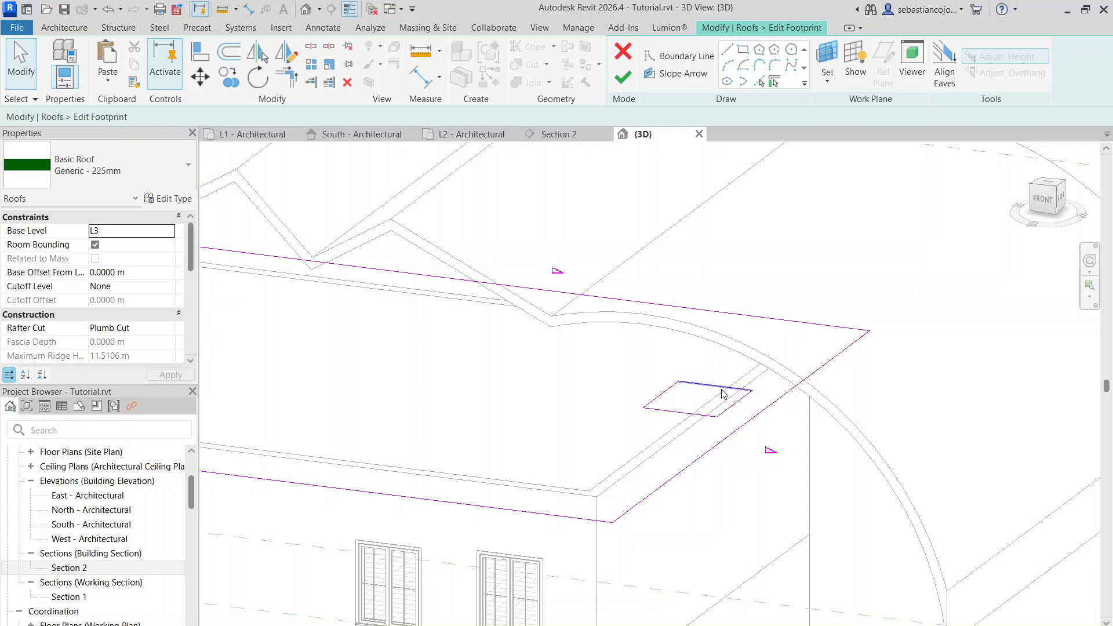
{"action": "left_click", "coordinate": [623, 79]}
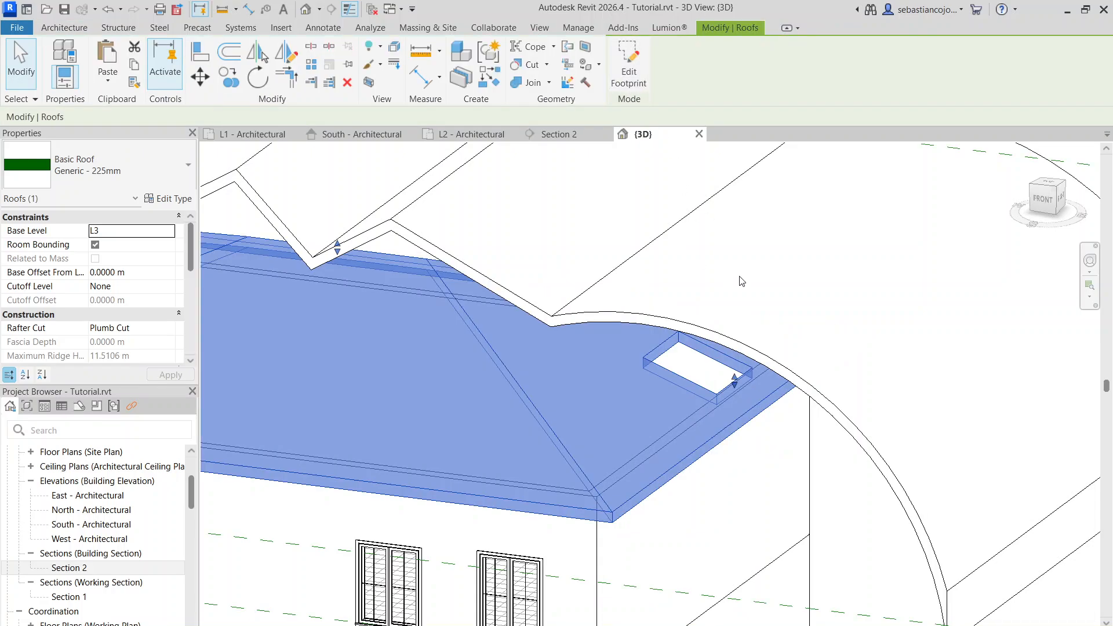
Step: Examine the rectangular opening in the hip roof from lower and closer viewpoints
{"action": "scroll", "coordinate": [723, 394], "scroll_direction": "down", "scroll_amount": 3}
{"action": "middle_click_drag", "start_coordinate": [735, 410], "coordinate": [733, 297], "text": "shift"}
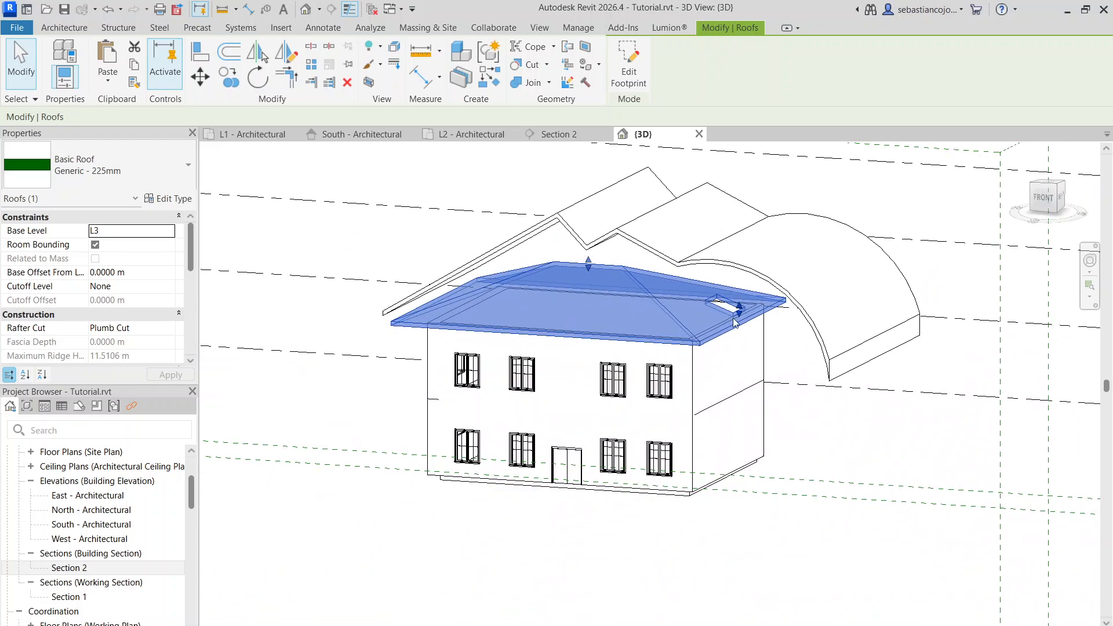
{"action": "scroll", "coordinate": [733, 298], "scroll_direction": "up", "scroll_amount": 6}
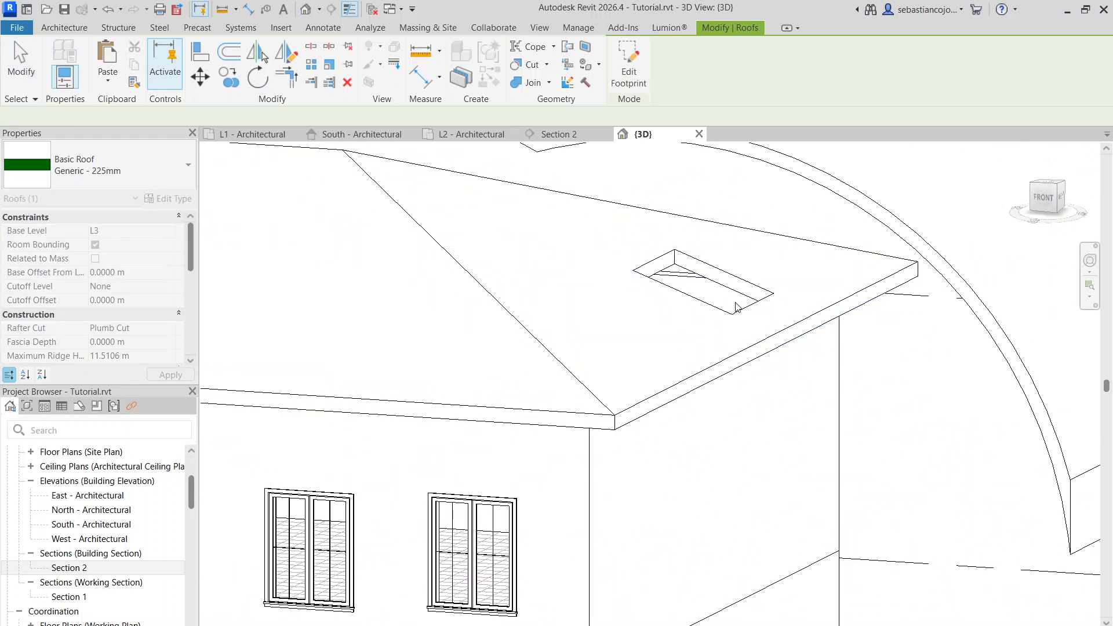
{"action": "key", "text": "Escape"}
{"action": "left_click", "coordinate": [739, 269]}
{"action": "scroll", "coordinate": [736, 263], "scroll_direction": "down", "scroll_amount": 2}
{"action": "key", "text": "Escape"}
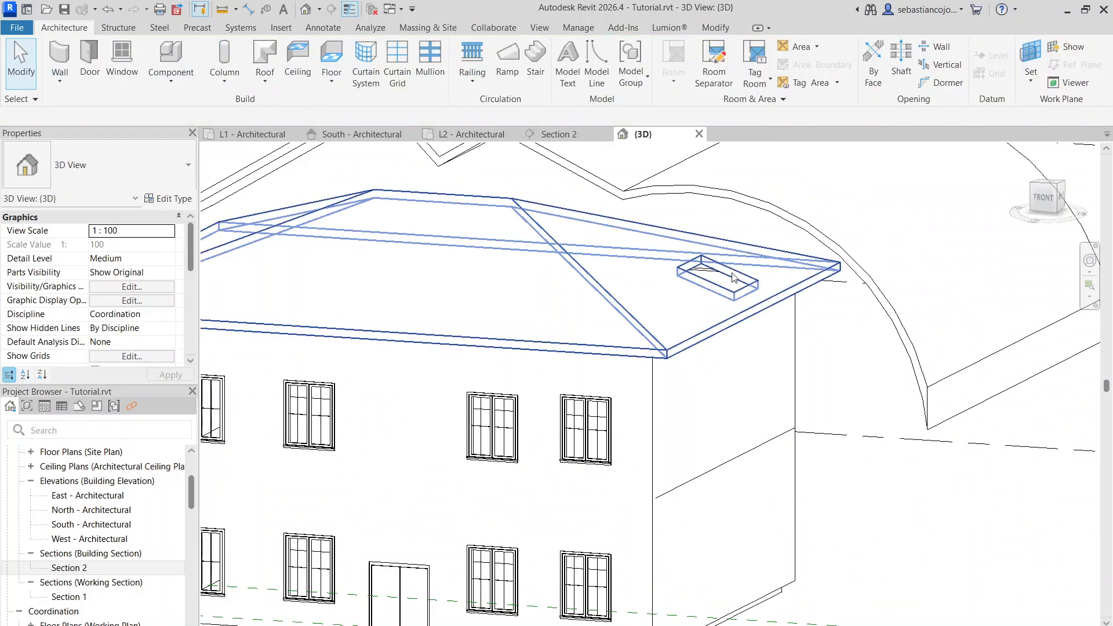
{"action": "scroll", "coordinate": [653, 235], "scroll_direction": "down", "scroll_amount": 4}
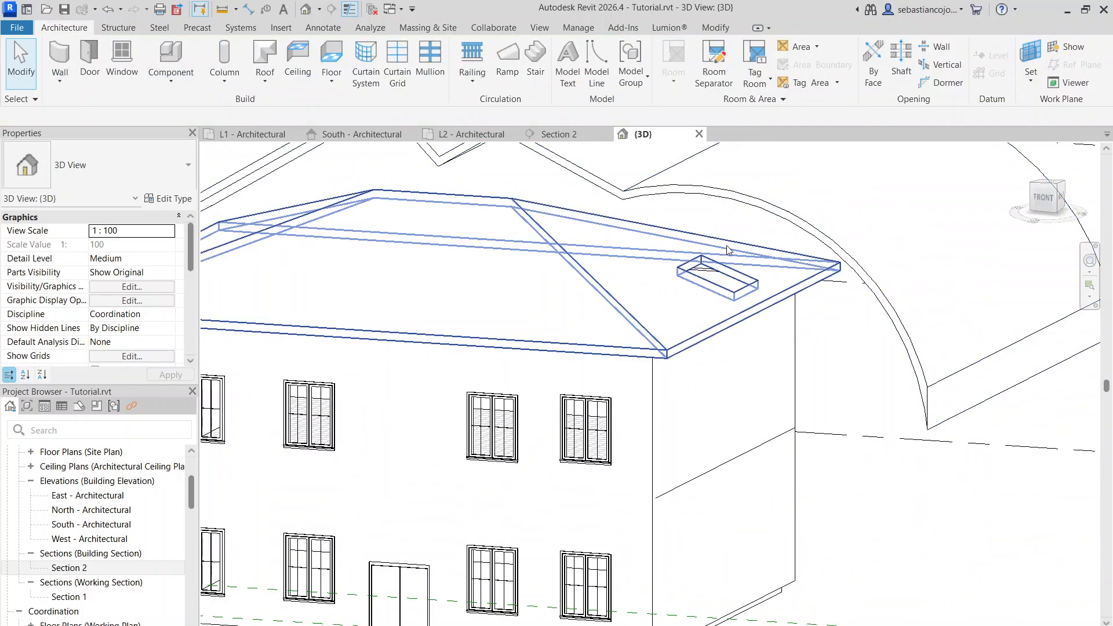
{"action": "scroll", "coordinate": [780, 317], "scroll_direction": "down", "scroll_amount": 5}
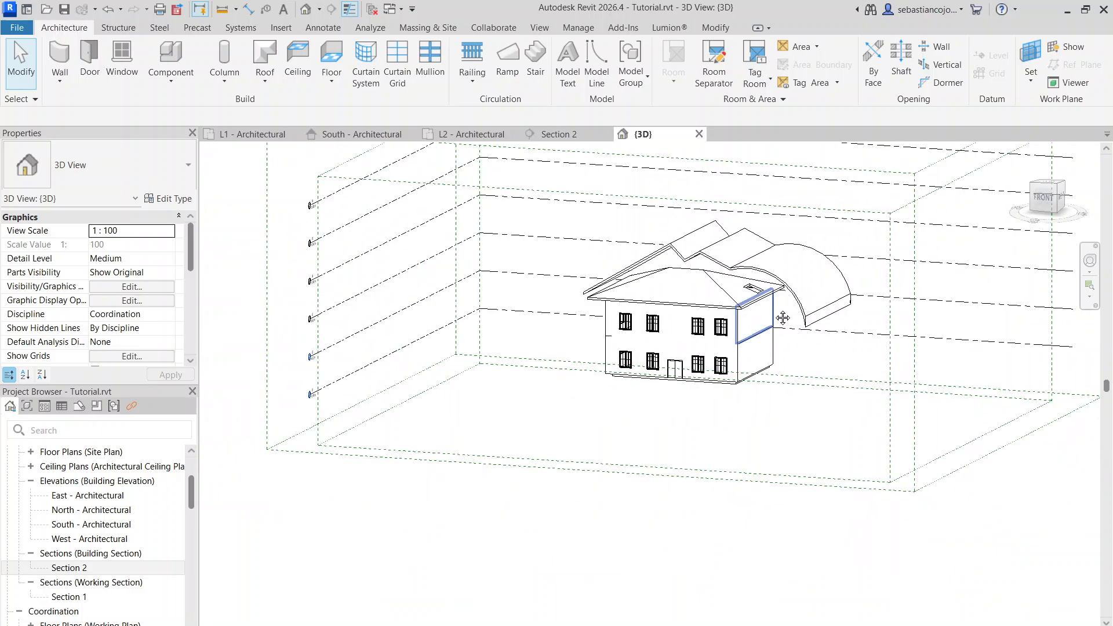
Step: Reopen the sketch of the extrusion roof's rectangular opening for editing
{"action": "left_click", "coordinate": [729, 342]}
{"action": "scroll", "coordinate": [702, 333], "scroll_direction": "down", "scroll_amount": 2}
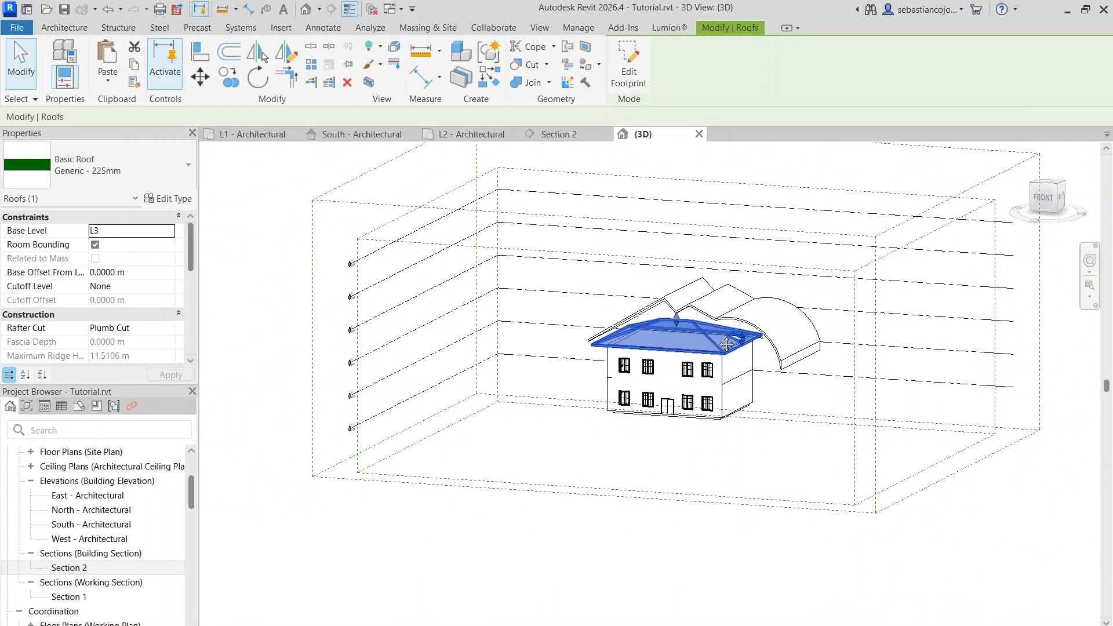
{"action": "left_click", "coordinate": [696, 304]}
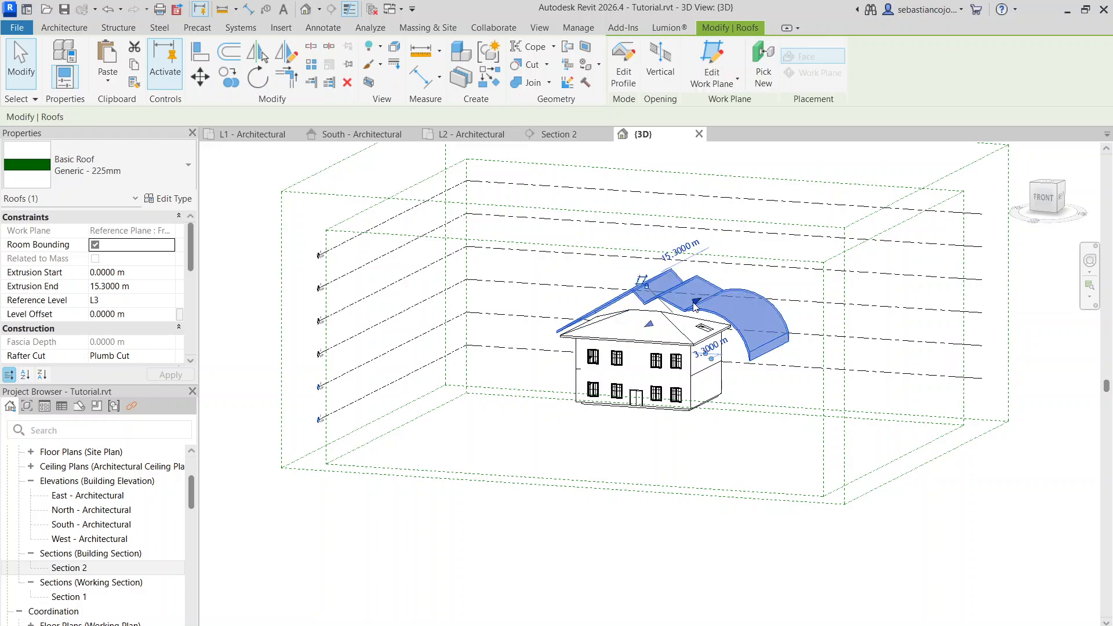
{"action": "left_click", "coordinate": [624, 61]}
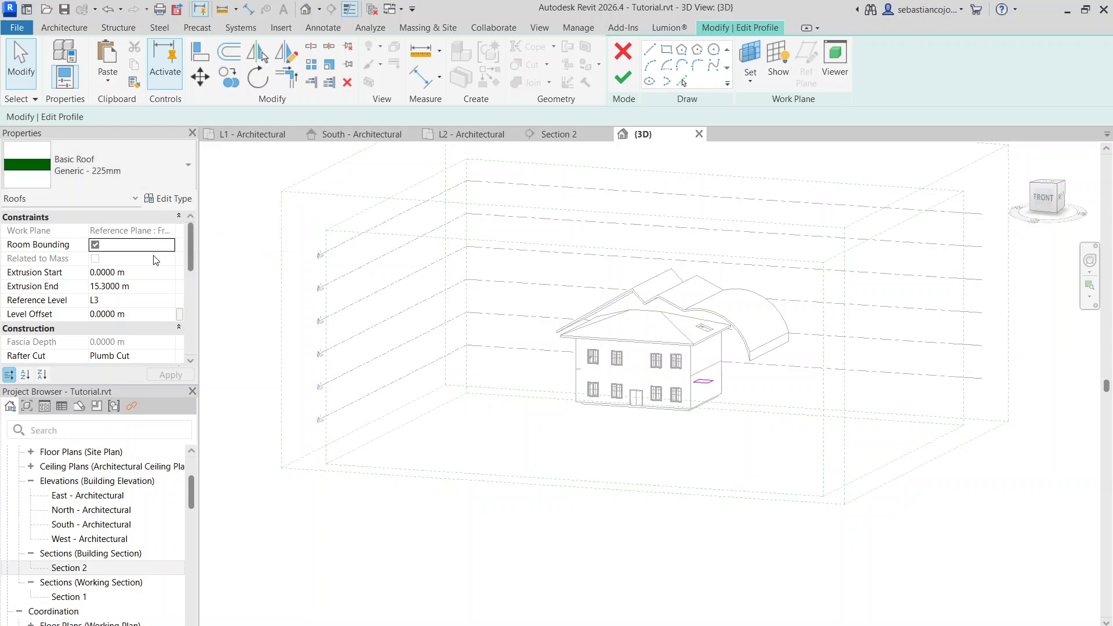
Step: Try to pick a different work plane for the opening sketch
{"action": "left_click", "coordinate": [667, 51]}
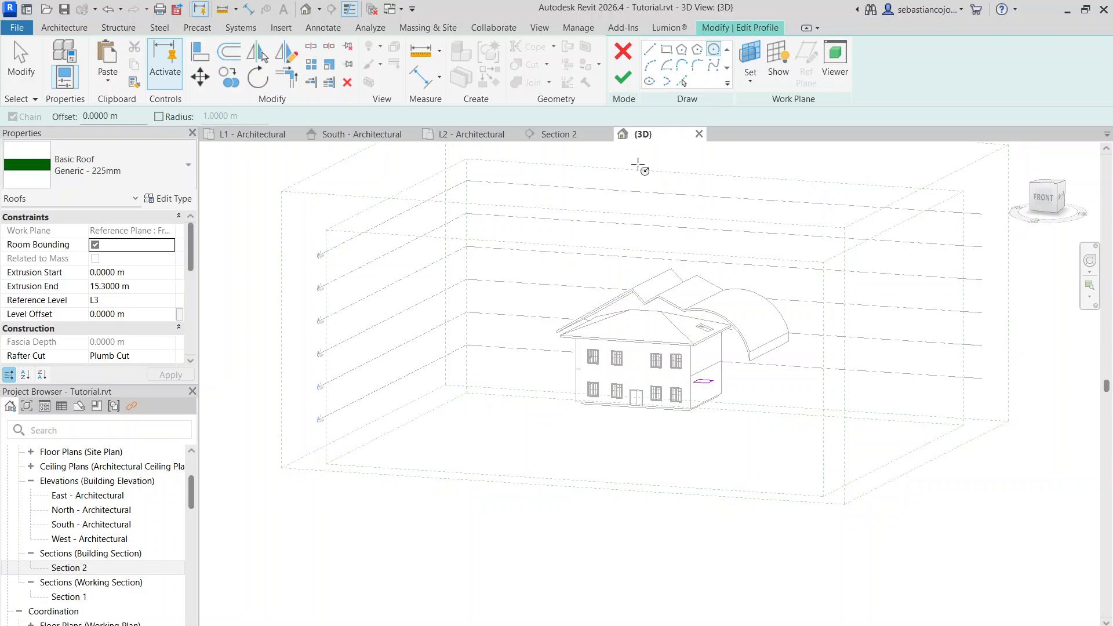
{"action": "left_click", "coordinate": [745, 82]}
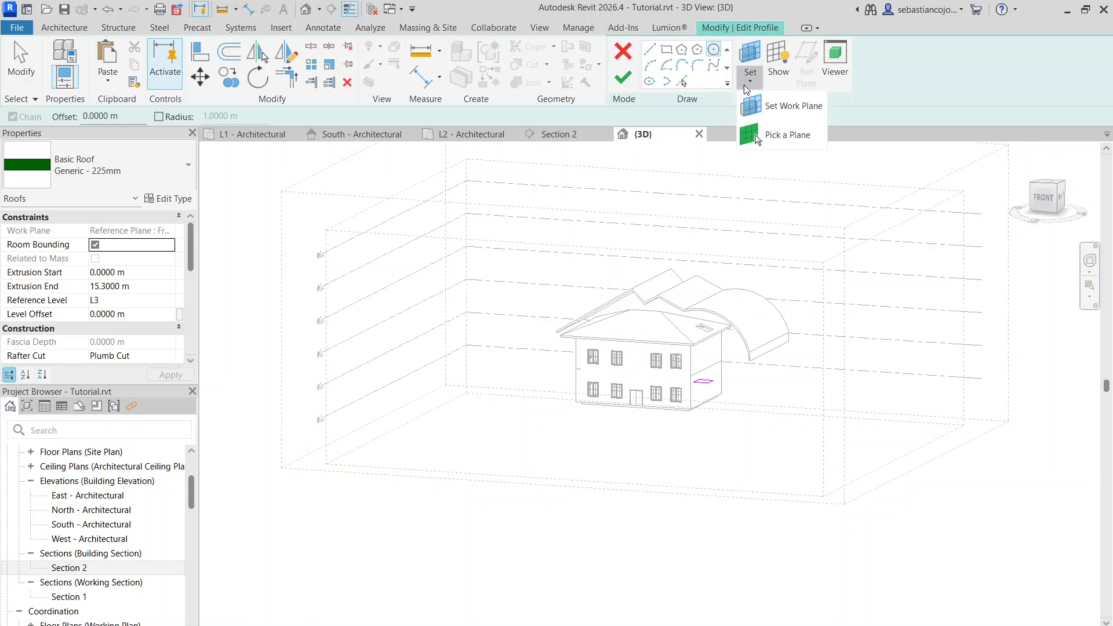
{"action": "left_click", "coordinate": [839, 132]}
{"action": "scroll", "coordinate": [657, 287], "scroll_direction": "up", "scroll_amount": 3}
{"action": "scroll", "coordinate": [658, 286], "scroll_direction": "down", "scroll_amount": 5}
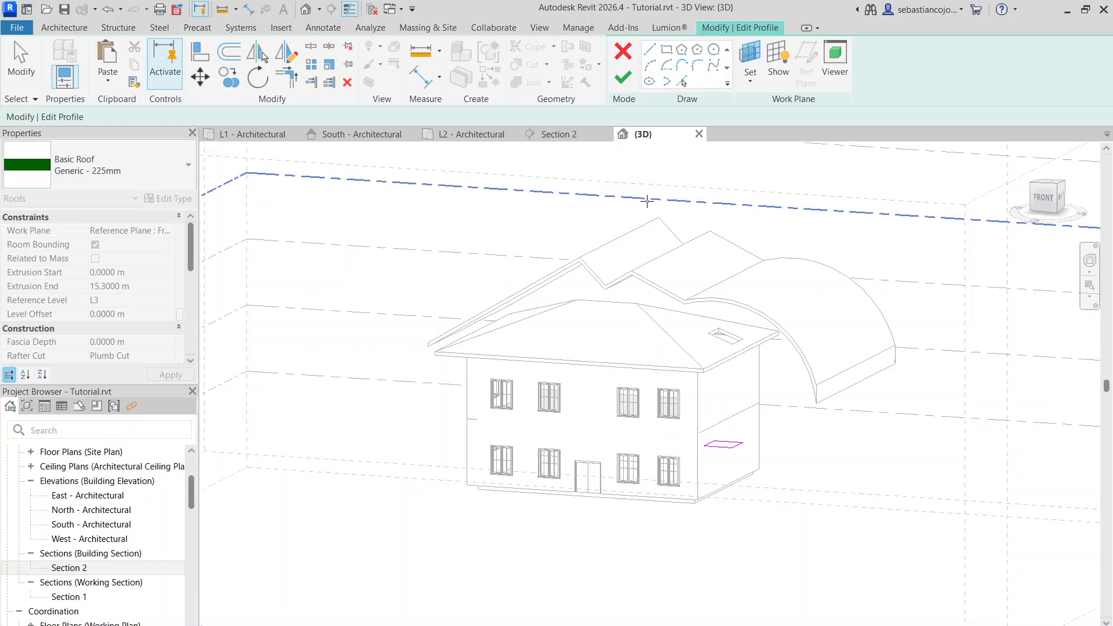
{"action": "scroll", "coordinate": [678, 293], "scroll_direction": "up", "scroll_amount": 4}
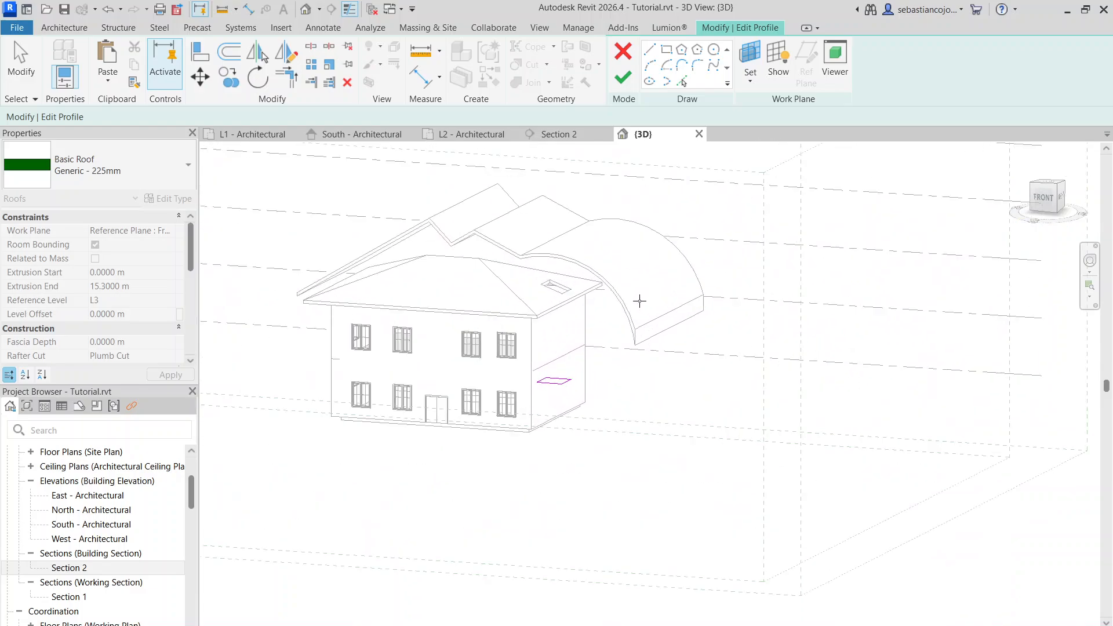
{"action": "left_click", "coordinate": [708, 237]}
{"action": "scroll", "coordinate": [649, 241], "scroll_direction": "down", "scroll_amount": 3}
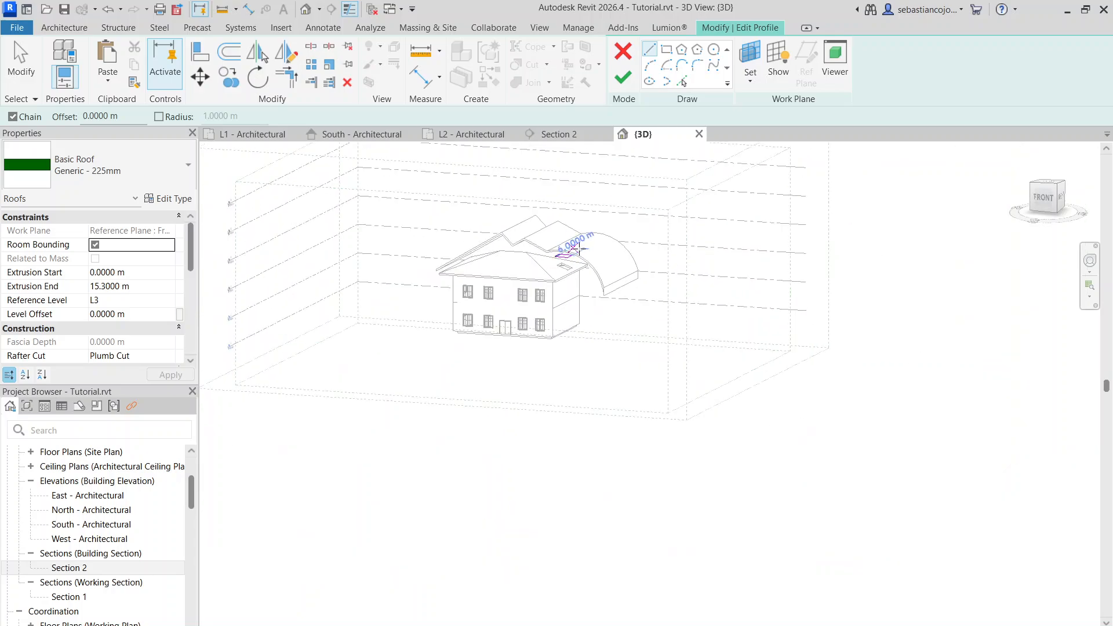
Step: Move the opening's rectangle sketch over the ridged part of the extrusion roof and finish the sketch
{"action": "mouse_move", "coordinate": [597, 244]}
{"action": "middle_mouse_down"}
{"action": "mouse_move", "coordinate": [567, 318]}
{"action": "mouse_move", "coordinate": [576, 293]}
{"action": "mouse_move", "coordinate": [462, 362]}
{"action": "mouse_move", "coordinate": [397, 370]}
{"action": "mouse_move", "coordinate": [420, 384]}
{"action": "middle_mouse_up"}
{"action": "left_click_drag", "start_coordinate": [537, 327], "coordinate": [583, 397]}
{"action": "scroll", "coordinate": [561, 357], "scroll_direction": "up", "scroll_amount": 3}
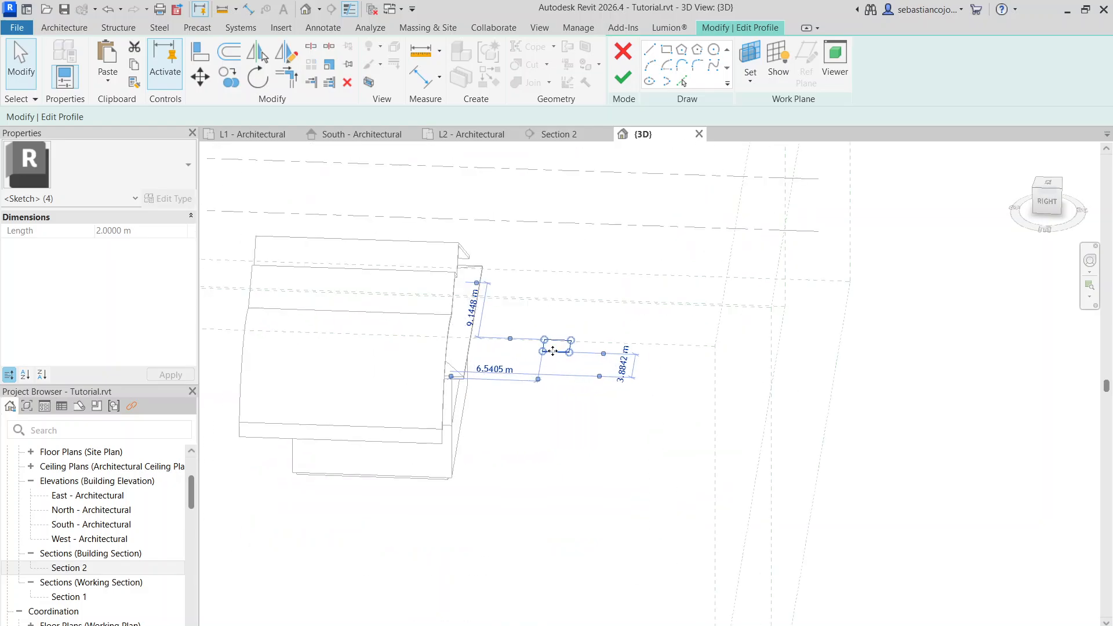
{"action": "left_click_drag", "start_coordinate": [553, 352], "coordinate": [320, 351]}
{"action": "mouse_move", "coordinate": [336, 365]}
{"action": "middle_mouse_down", "text": "shift"}
{"action": "mouse_move", "coordinate": [427, 410]}
{"action": "mouse_move", "coordinate": [591, 443]}
{"action": "mouse_move", "coordinate": [582, 292]}
{"action": "mouse_move", "coordinate": [565, 345]}
{"action": "mouse_move", "coordinate": [560, 297]}
{"action": "middle_mouse_up", "text": "shift"}
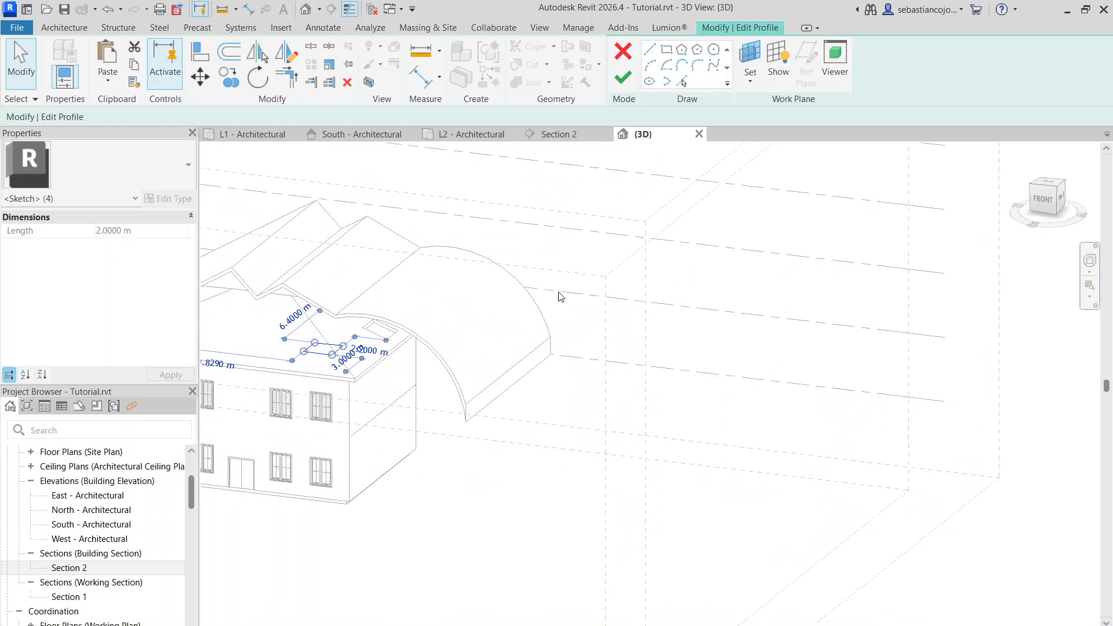
{"action": "left_click", "coordinate": [625, 79]}
Step: Compare the opening through the extrusion roof with the one in the hip roof, from above and from the side
{"action": "middle_click_drag", "start_coordinate": [576, 169], "coordinate": [401, 412], "text": "shift"}
{"action": "scroll", "coordinate": [312, 283], "scroll_direction": "up", "scroll_amount": 5}
{"action": "scroll", "coordinate": [343, 201], "scroll_direction": "down", "scroll_amount": 3}
{"action": "scroll", "coordinate": [301, 260], "scroll_direction": "up", "scroll_amount": 4}
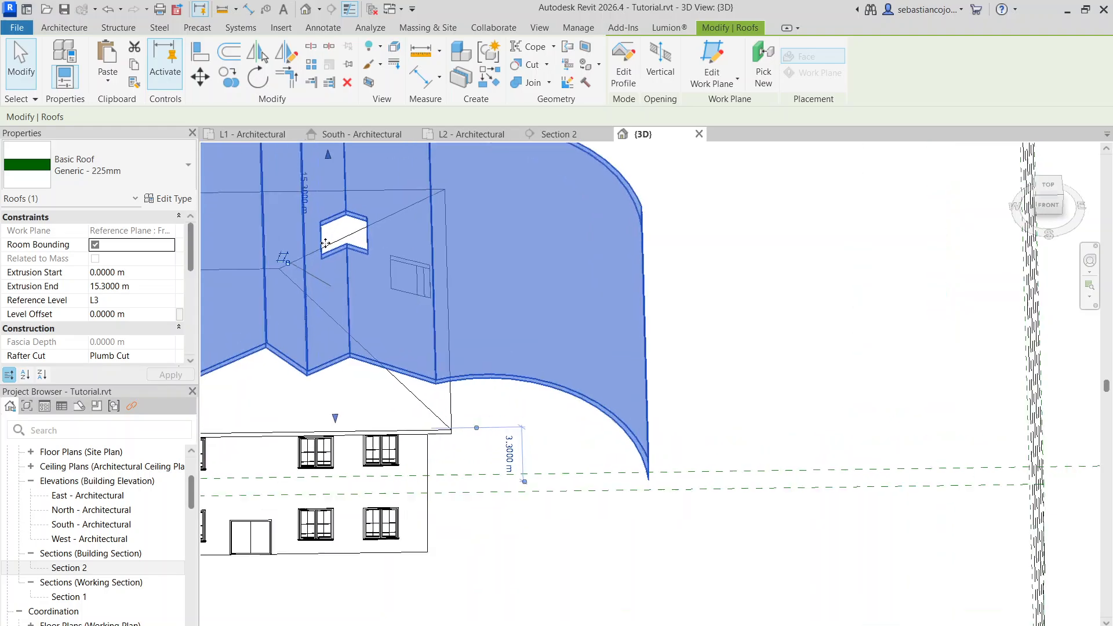
{"action": "scroll", "coordinate": [373, 193], "scroll_direction": "down", "scroll_amount": 3}
{"action": "middle_click_drag", "start_coordinate": [453, 242], "coordinate": [428, 242], "text": "shift"}
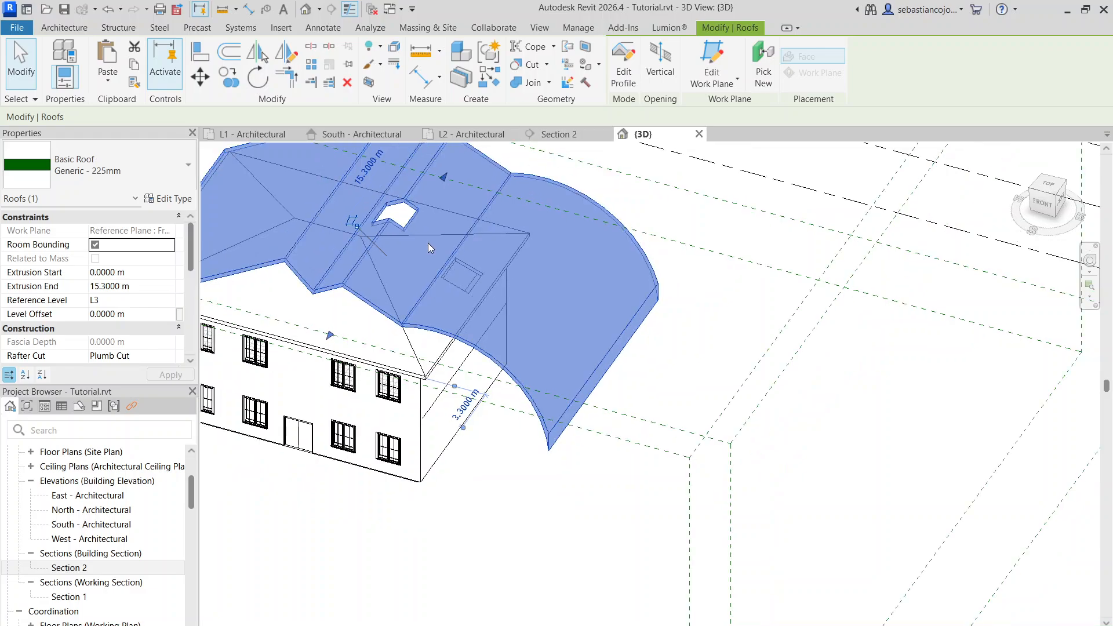
{"action": "scroll", "coordinate": [425, 229], "scroll_direction": "up", "scroll_amount": 2}
{"action": "scroll", "coordinate": [565, 215], "scroll_direction": "up", "scroll_amount": 1}
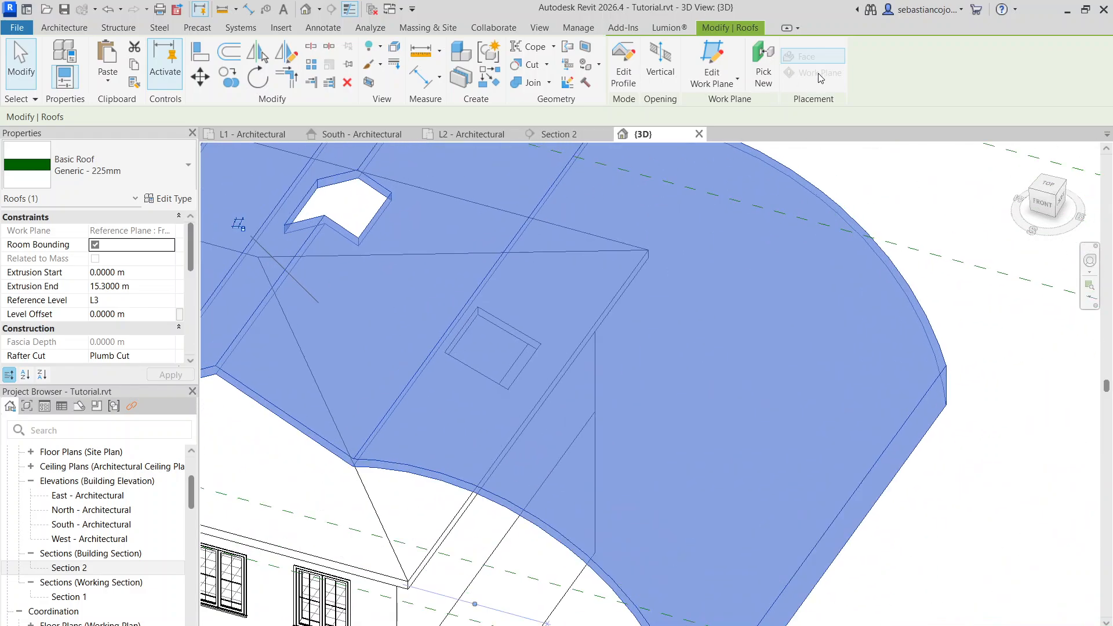
{"action": "scroll", "coordinate": [647, 285], "scroll_direction": "down", "scroll_amount": 5}
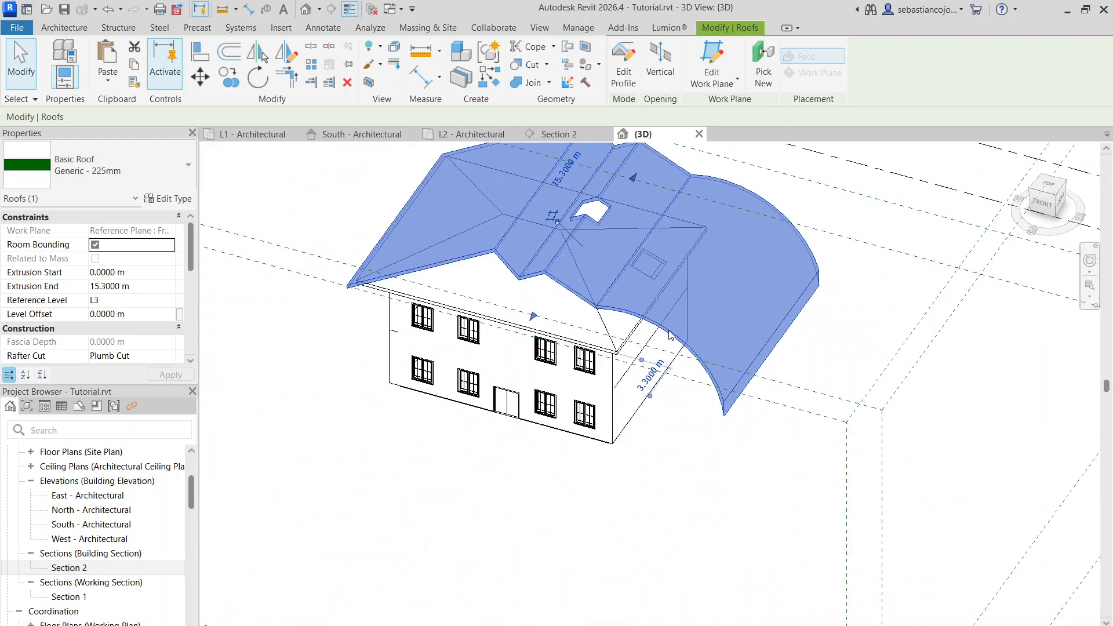
{"action": "middle_click_drag", "start_coordinate": [647, 286], "coordinate": [644, 234], "text": "shift"}
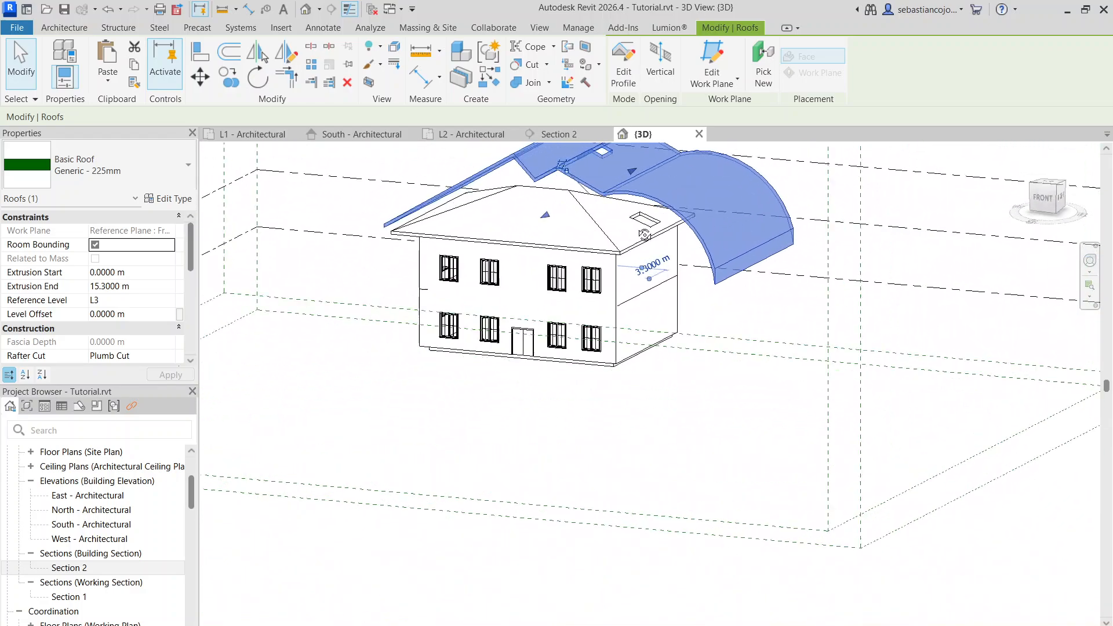
Step: Rehost the extrusion roof on the face of the building's right side wall
{"action": "left_click", "coordinate": [765, 68]}
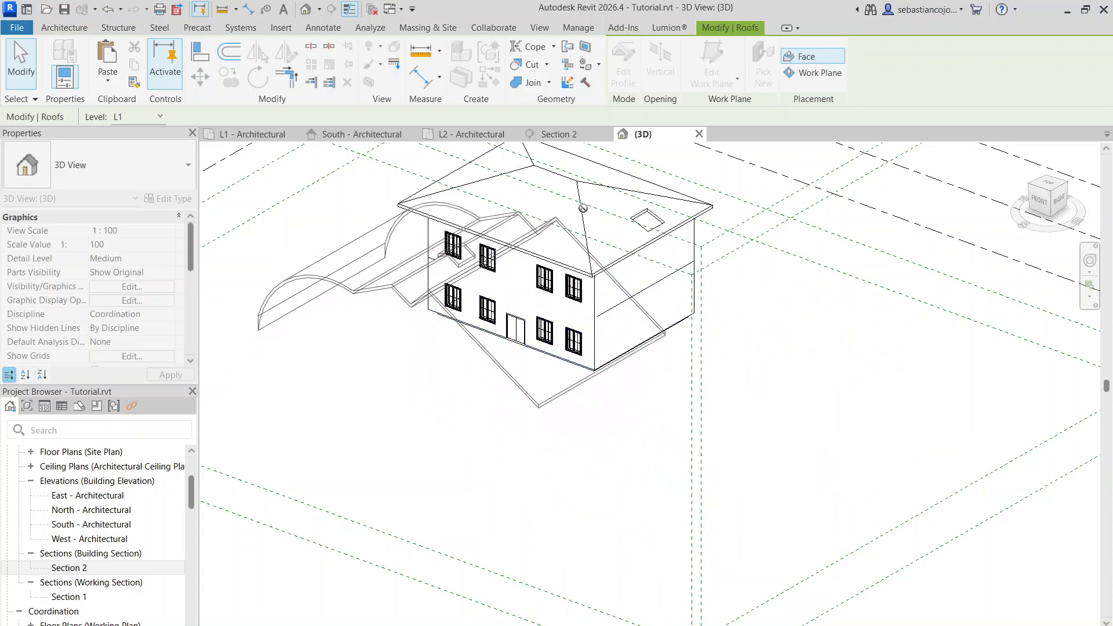
{"action": "left_click", "coordinate": [669, 305]}
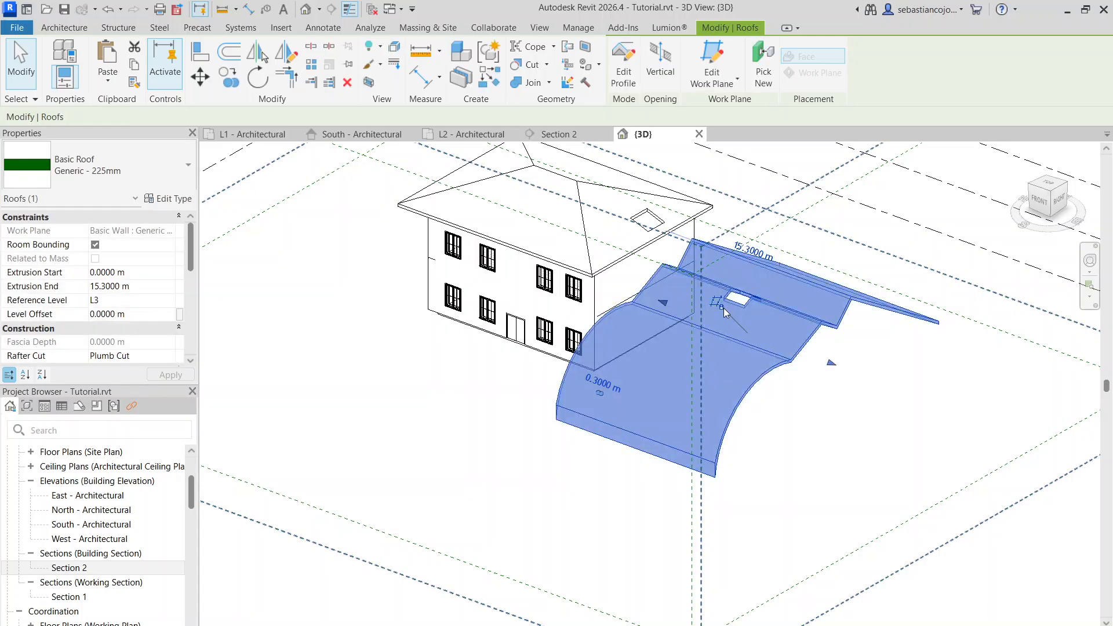
Step: Examine the rehosted extrusion roof and its position against the side wall from several angles
{"action": "scroll", "coordinate": [669, 306], "scroll_direction": "down", "scroll_amount": 5}
{"action": "middle_click_drag", "start_coordinate": [779, 348], "coordinate": [823, 325], "text": "shift"}
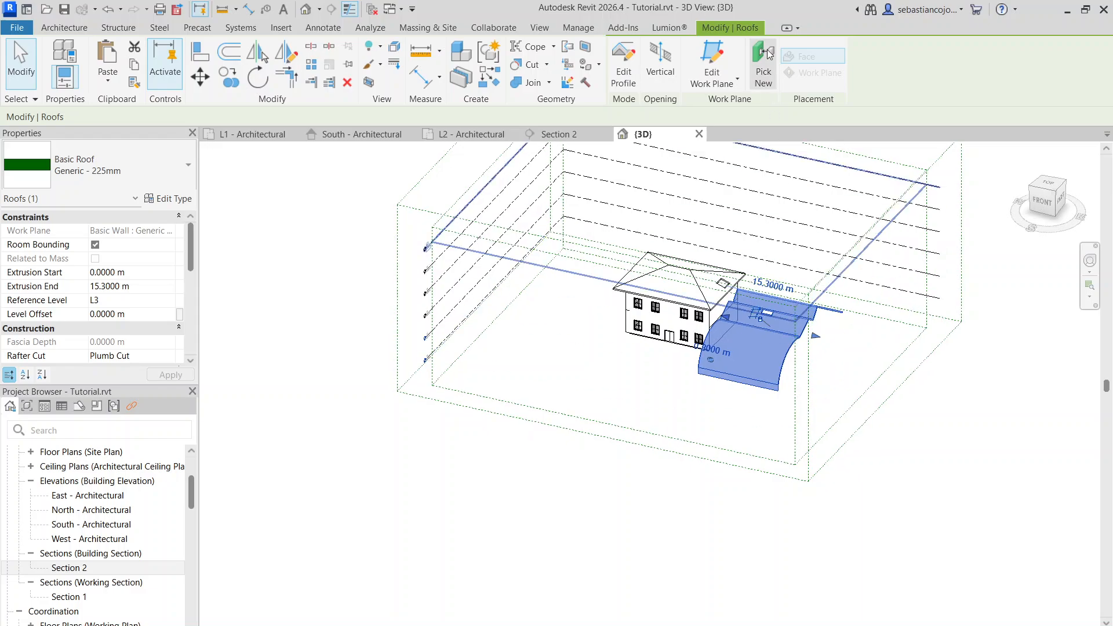
{"action": "middle_click_drag", "start_coordinate": [732, 345], "coordinate": [700, 364], "text": "shift"}
{"action": "scroll", "coordinate": [686, 397], "scroll_direction": "up", "scroll_amount": 5}
{"action": "scroll", "coordinate": [666, 357], "scroll_direction": "down", "scroll_amount": 5}
{"action": "scroll", "coordinate": [626, 370], "scroll_direction": "up", "scroll_amount": 3}
{"action": "scroll", "coordinate": [626, 373], "scroll_direction": "down", "scroll_amount": 4}
{"action": "left_click_drag", "start_coordinate": [700, 364], "coordinate": [696, 355]}
{"action": "scroll", "coordinate": [714, 277], "scroll_direction": "up", "scroll_amount": 5}
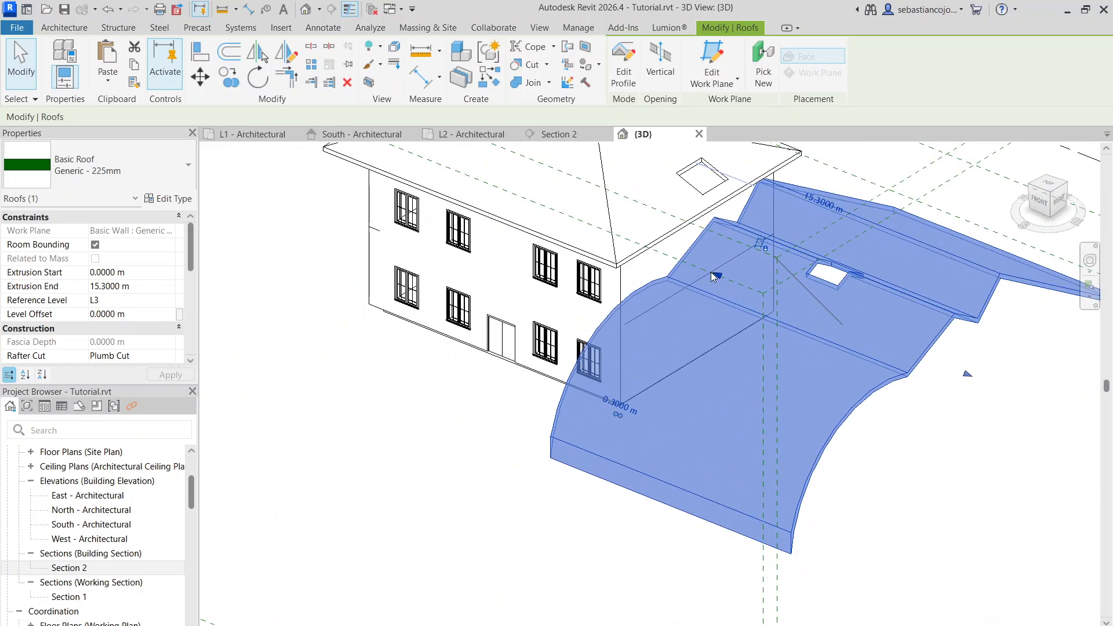
Step: Delete the extrusion roof, keeping the hip roof
{"action": "scroll", "coordinate": [718, 277], "scroll_direction": "down", "scroll_amount": 4}
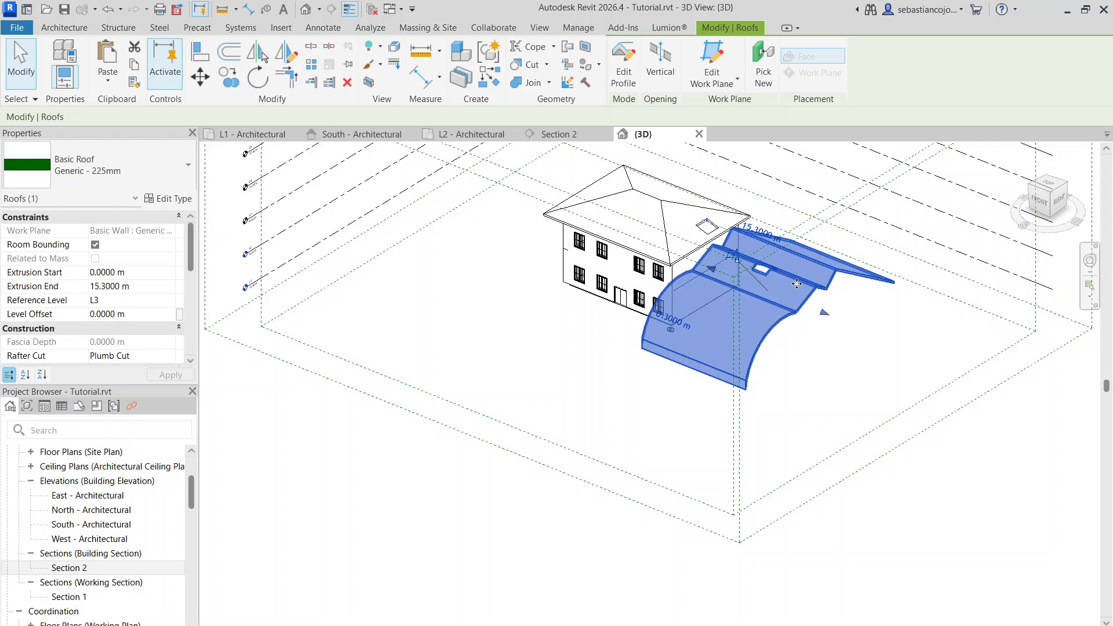
{"action": "key", "text": "Delete"}
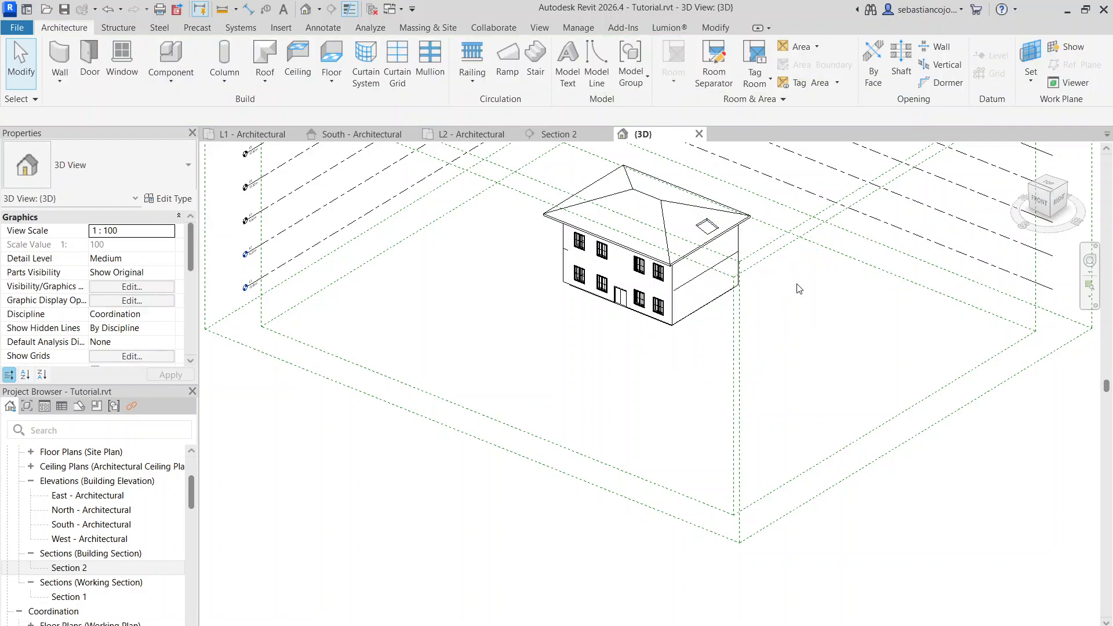
Step: Inspect the layer assembly of the hip roof's type and close it without making changes
{"action": "left_click", "coordinate": [693, 205]}
{"action": "left_click", "coordinate": [172, 200]}
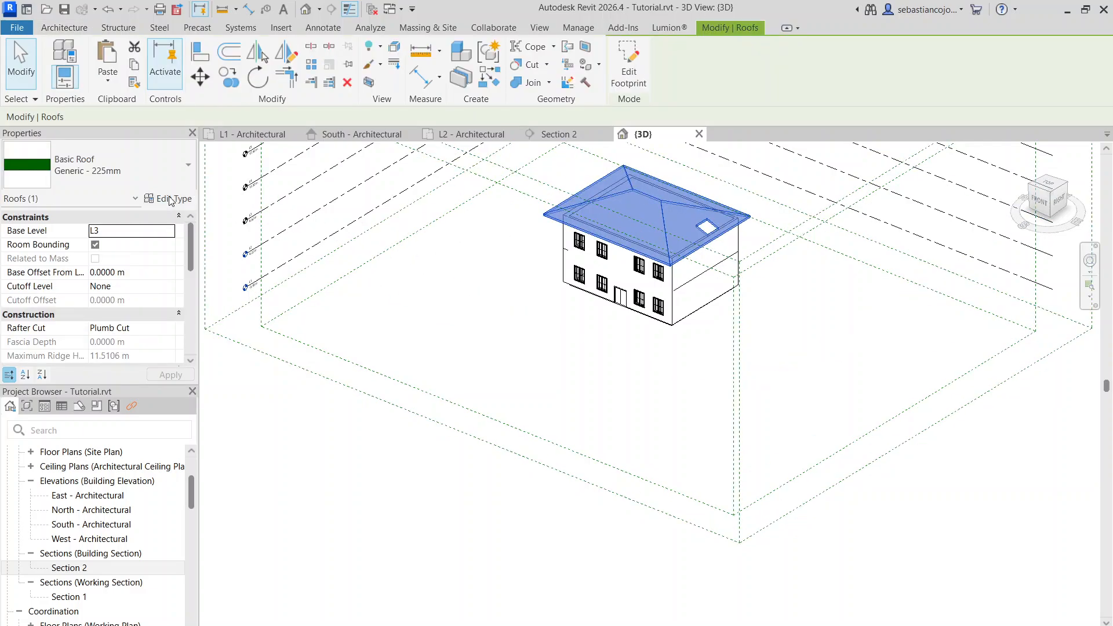
{"action": "left_click", "coordinate": [896, 300]}
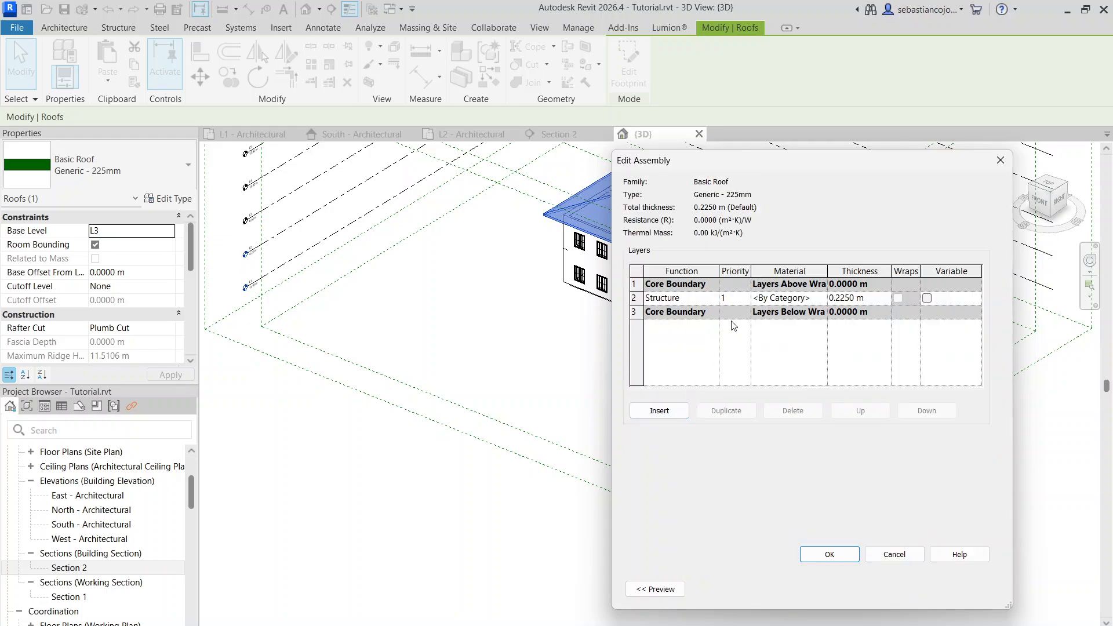
{"action": "left_click", "coordinate": [1000, 160]}
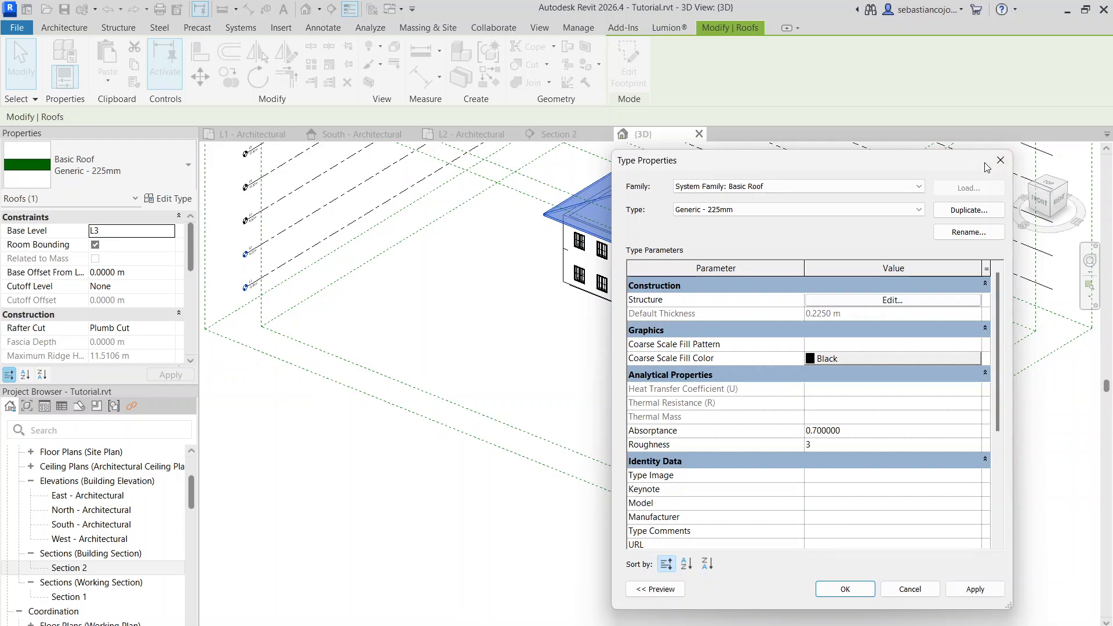
{"action": "left_click", "coordinate": [998, 159]}
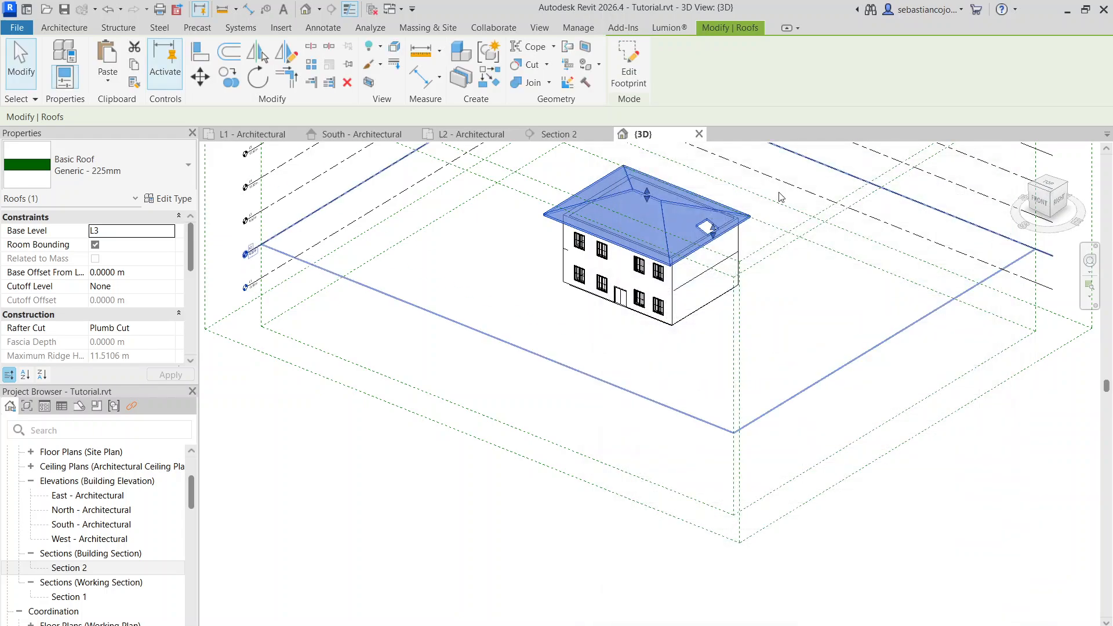
Step: Reopen the roof type's layer assembly and insert a new layer above the Structure layer, keeping the lower layer's function as Structure
{"action": "left_click", "coordinate": [179, 200]}
{"action": "left_click", "coordinate": [902, 298]}
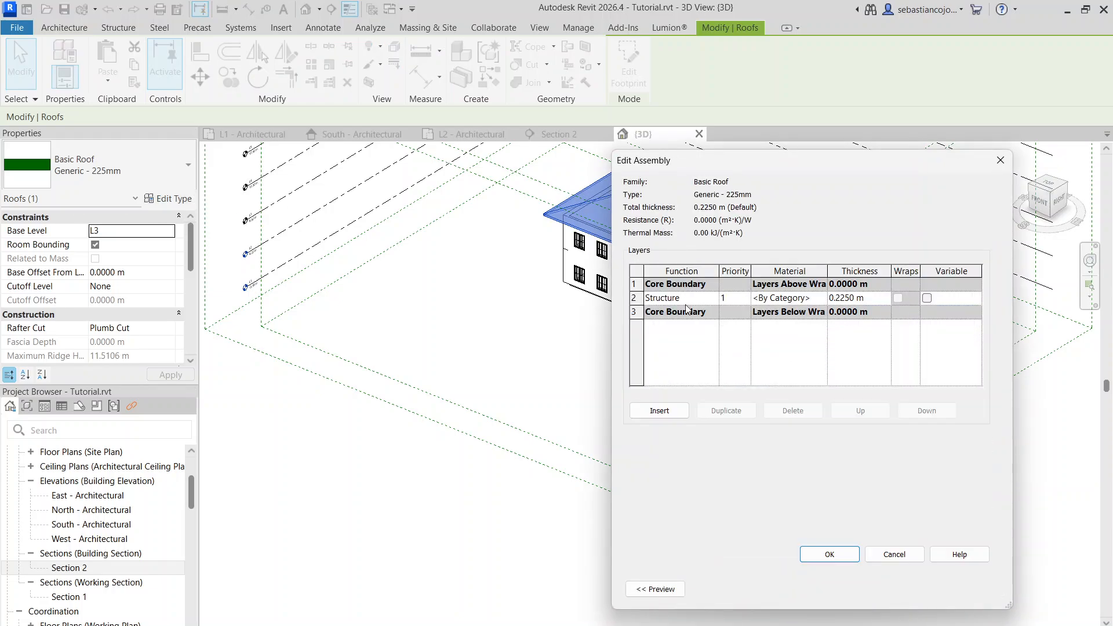
{"action": "left_click", "coordinate": [633, 297]}
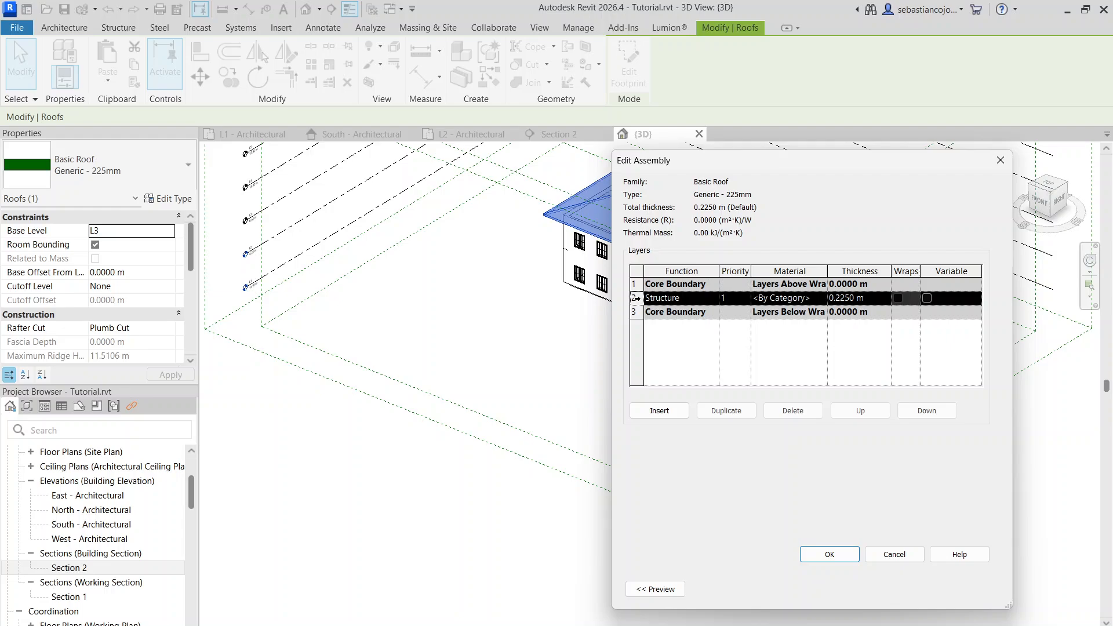
{"action": "left_click", "coordinate": [679, 412]}
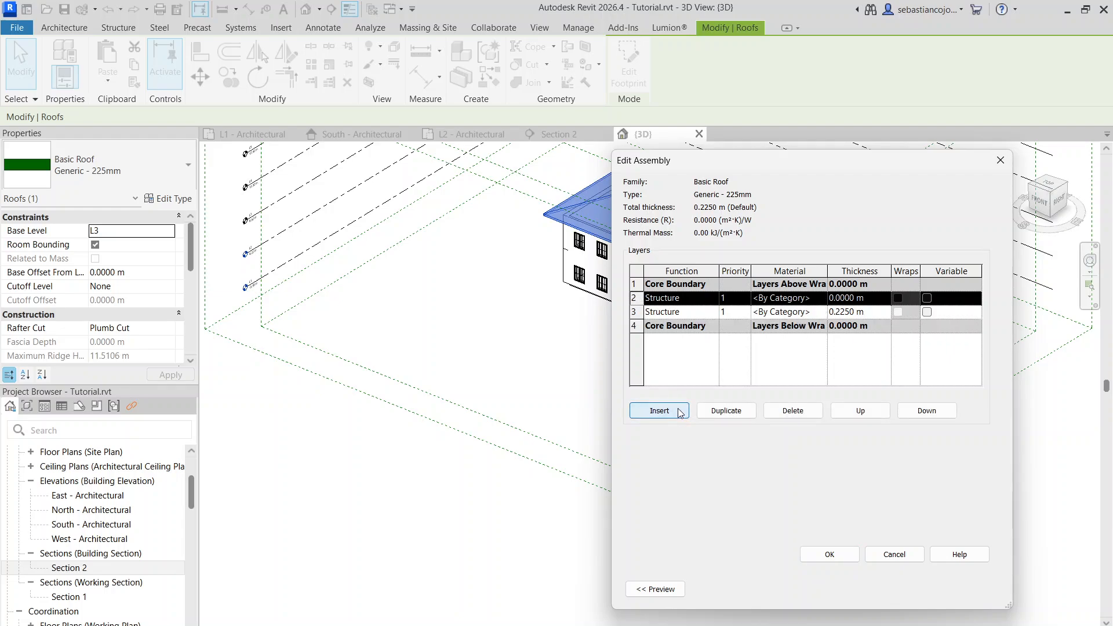
{"action": "left_click", "coordinate": [715, 313]}
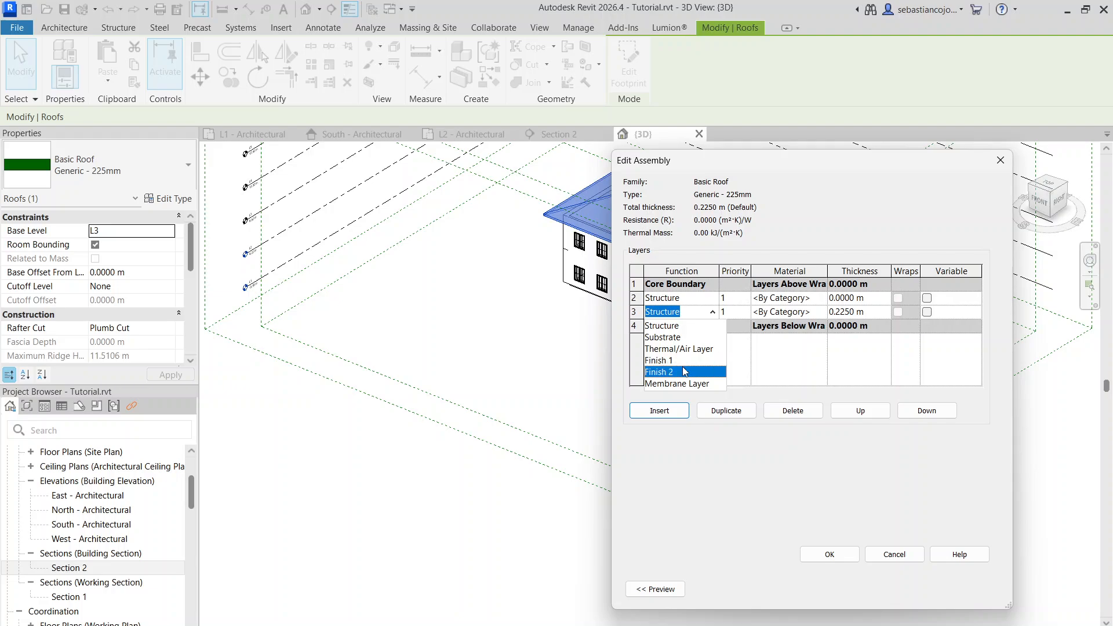
{"action": "left_click", "coordinate": [661, 325]}
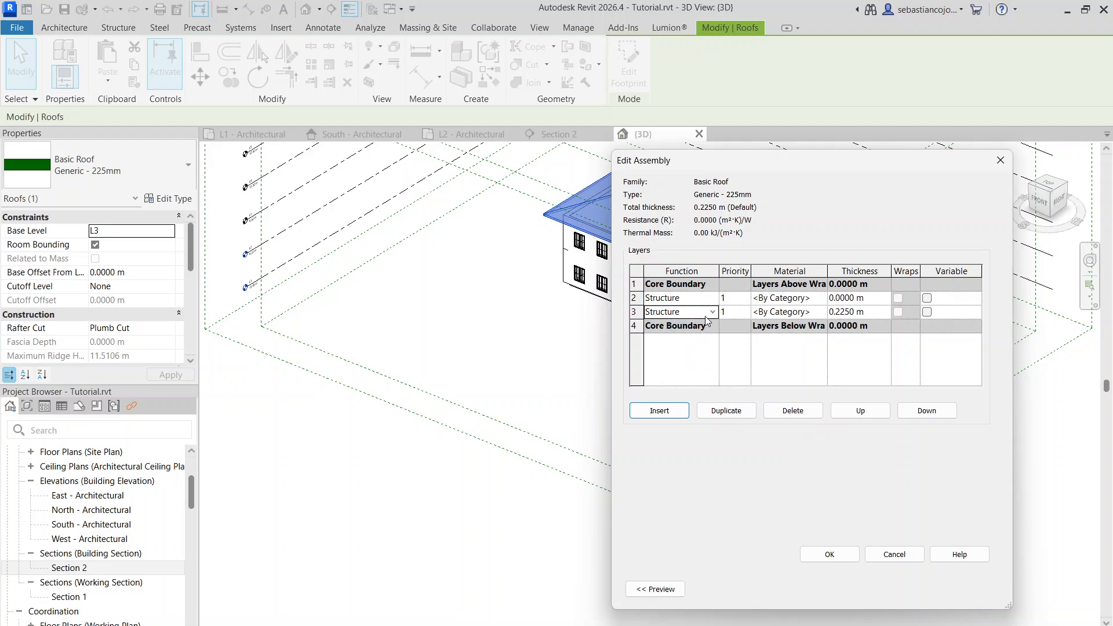
Step: Choose Pine from the project materials for the 0.2250 m Structure layer
{"action": "left_click", "coordinate": [811, 311]}
{"action": "left_click", "coordinate": [820, 312]}
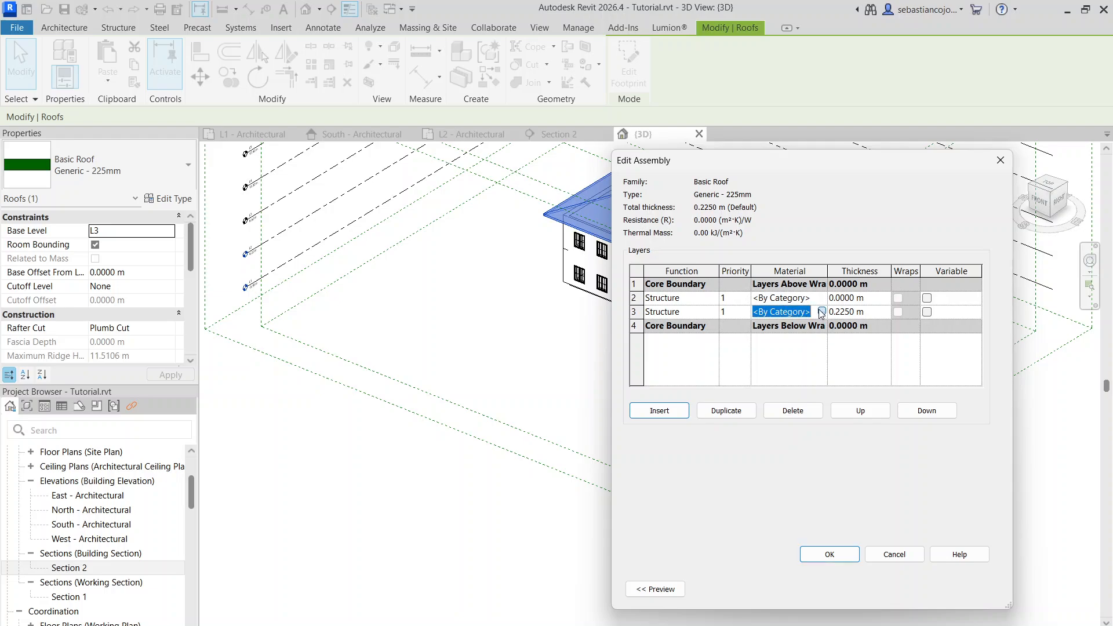
{"action": "left_click", "coordinate": [821, 312]}
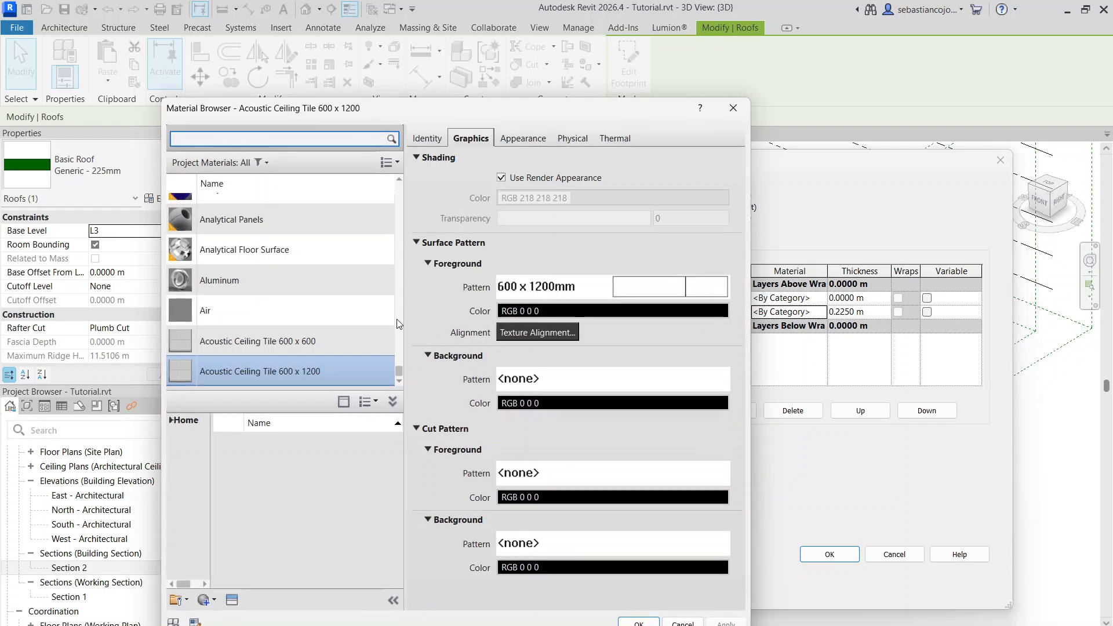
{"action": "scroll", "coordinate": [317, 278], "scroll_direction": "up", "scroll_amount": 3}
{"action": "scroll", "coordinate": [352, 239], "scroll_direction": "up", "scroll_amount": 10}
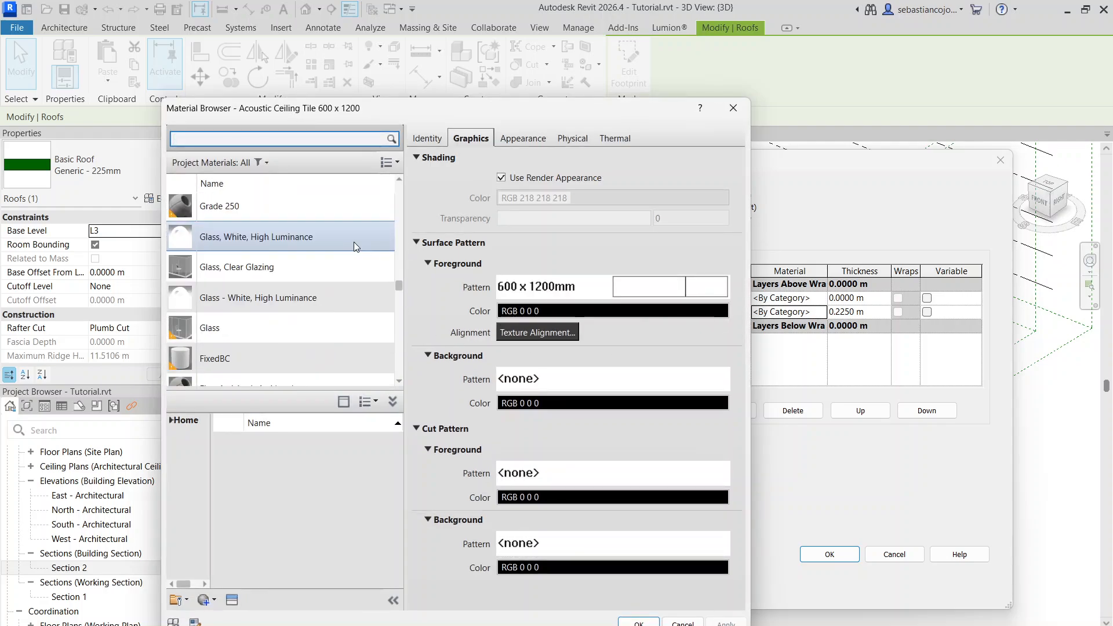
{"action": "scroll", "coordinate": [308, 245], "scroll_direction": "up", "scroll_amount": 4}
{"action": "scroll", "coordinate": [311, 245], "scroll_direction": "down", "scroll_amount": 2}
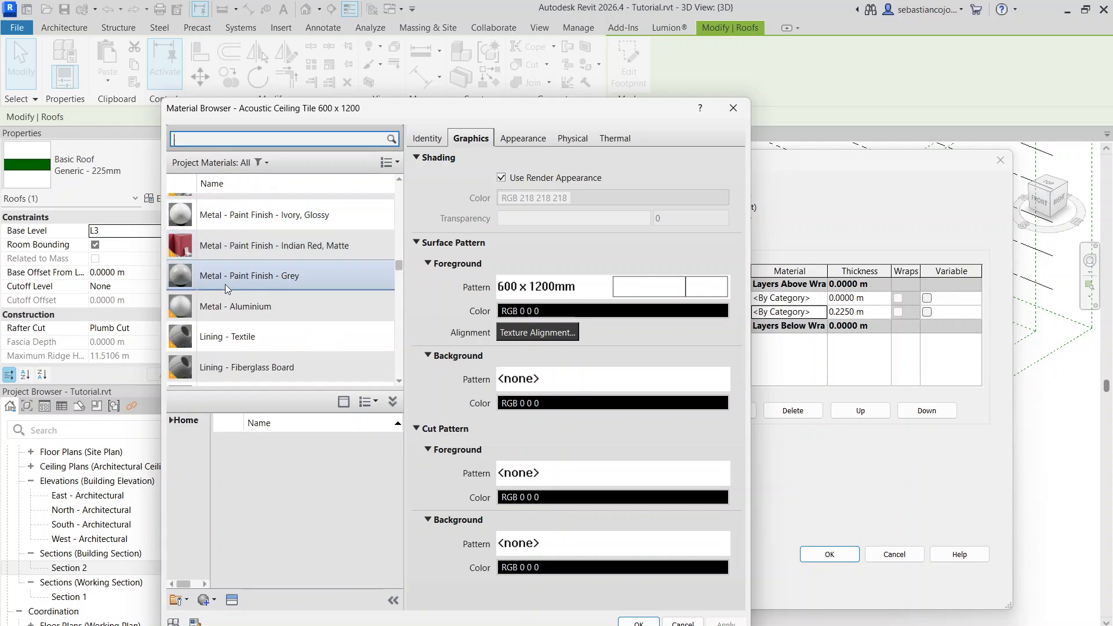
{"action": "scroll", "coordinate": [252, 252], "scroll_direction": "up", "scroll_amount": 4}
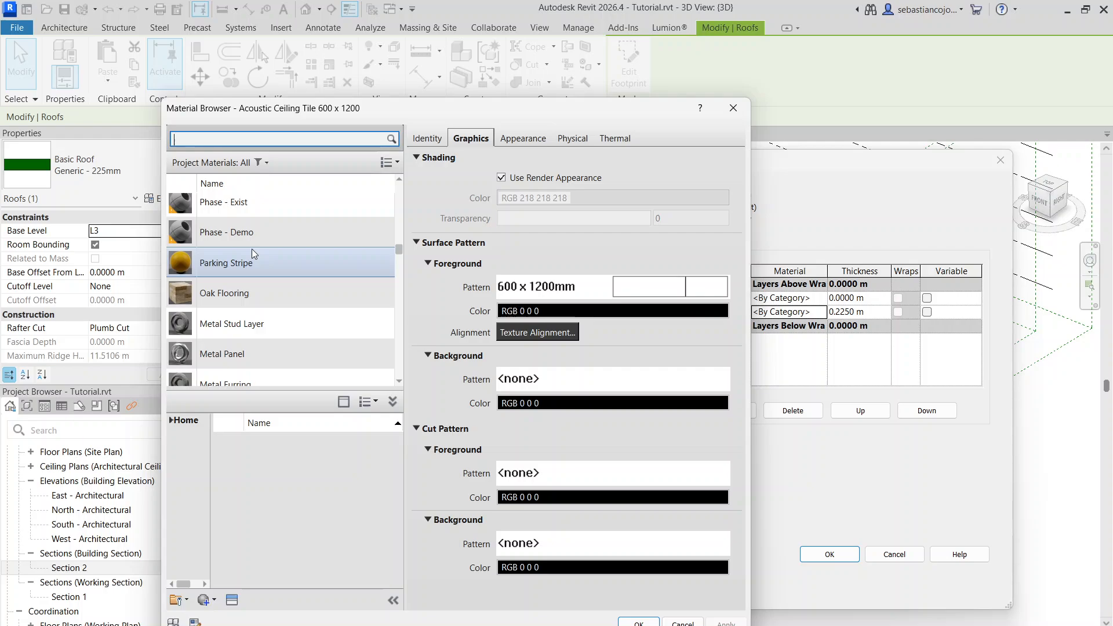
{"action": "scroll", "coordinate": [251, 248], "scroll_direction": "down", "scroll_amount": 1}
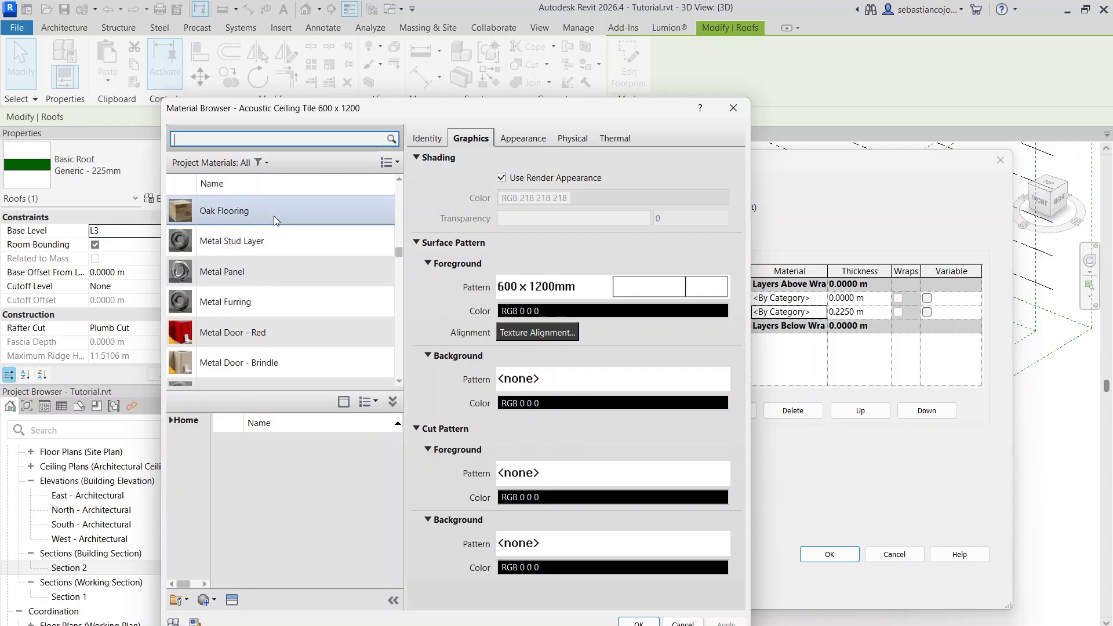
{"action": "scroll", "coordinate": [267, 234], "scroll_direction": "down", "scroll_amount": 3}
{"action": "scroll", "coordinate": [260, 255], "scroll_direction": "up", "scroll_amount": 5}
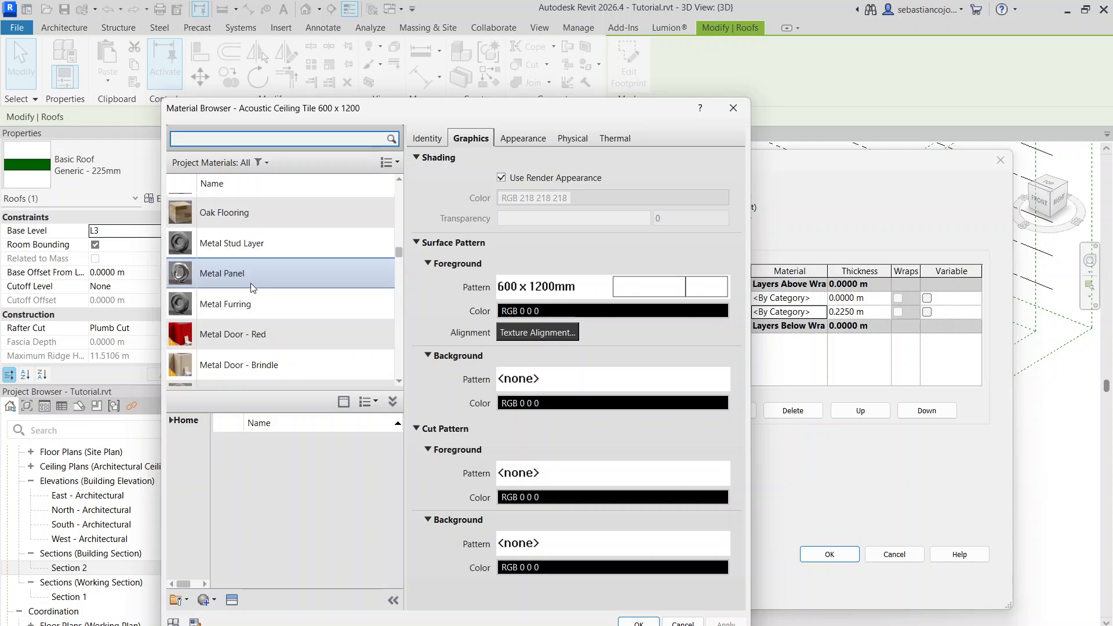
{"action": "scroll", "coordinate": [275, 198], "scroll_direction": "up", "scroll_amount": 2}
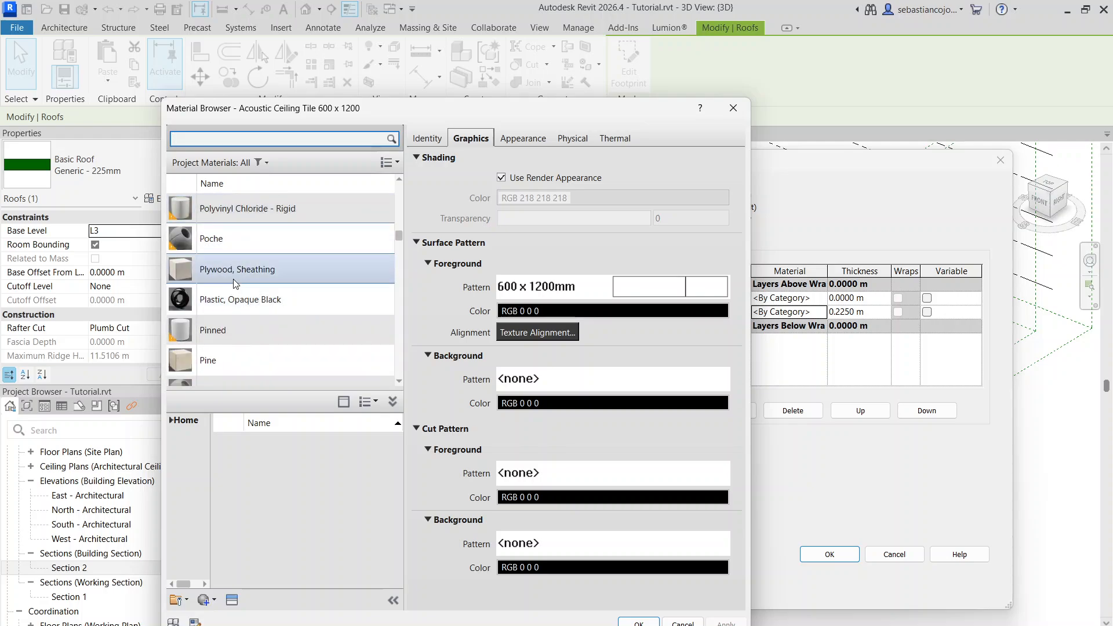
{"action": "left_click", "coordinate": [218, 358]}
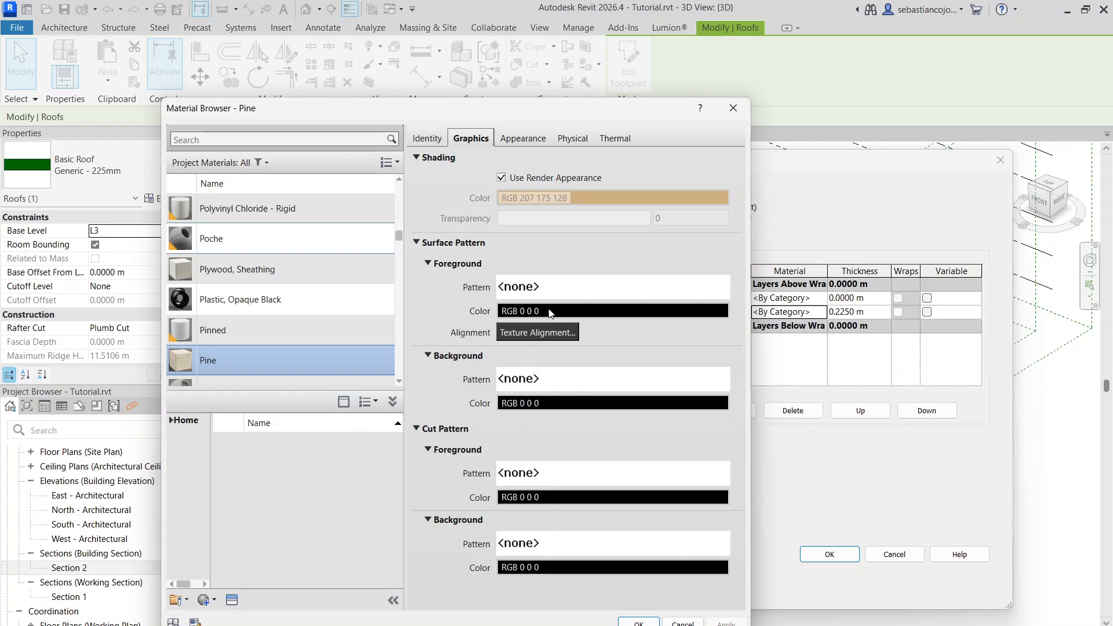
Step: Set the foreground surface pattern of the Pine material to the drafting pattern Wood 3
{"action": "left_click", "coordinate": [558, 284]}
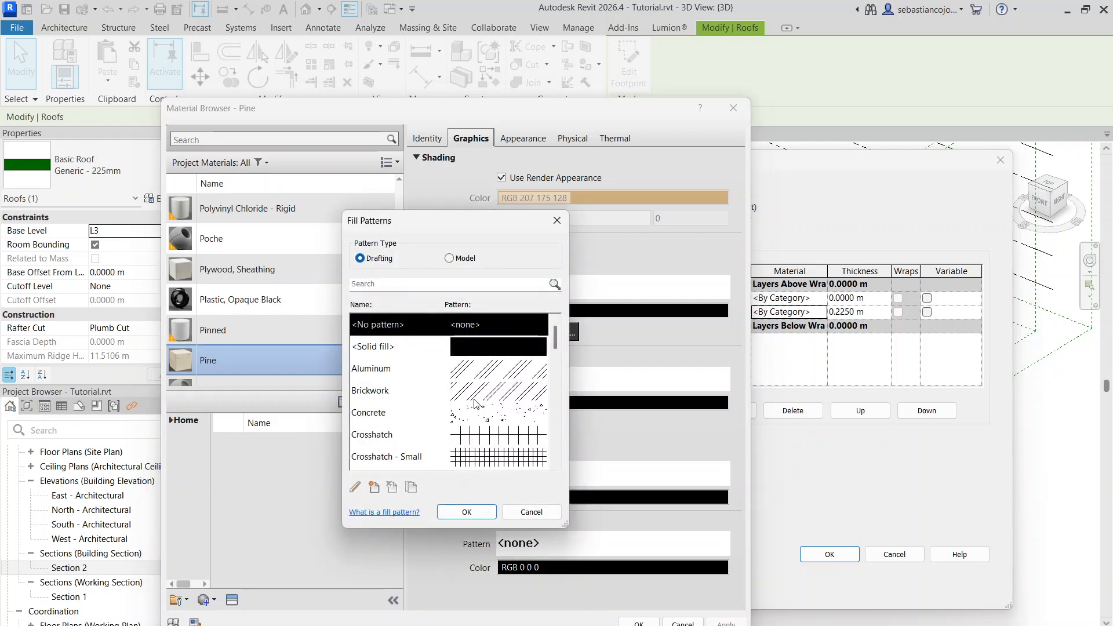
{"action": "scroll", "coordinate": [475, 400], "scroll_direction": "down", "scroll_amount": 6}
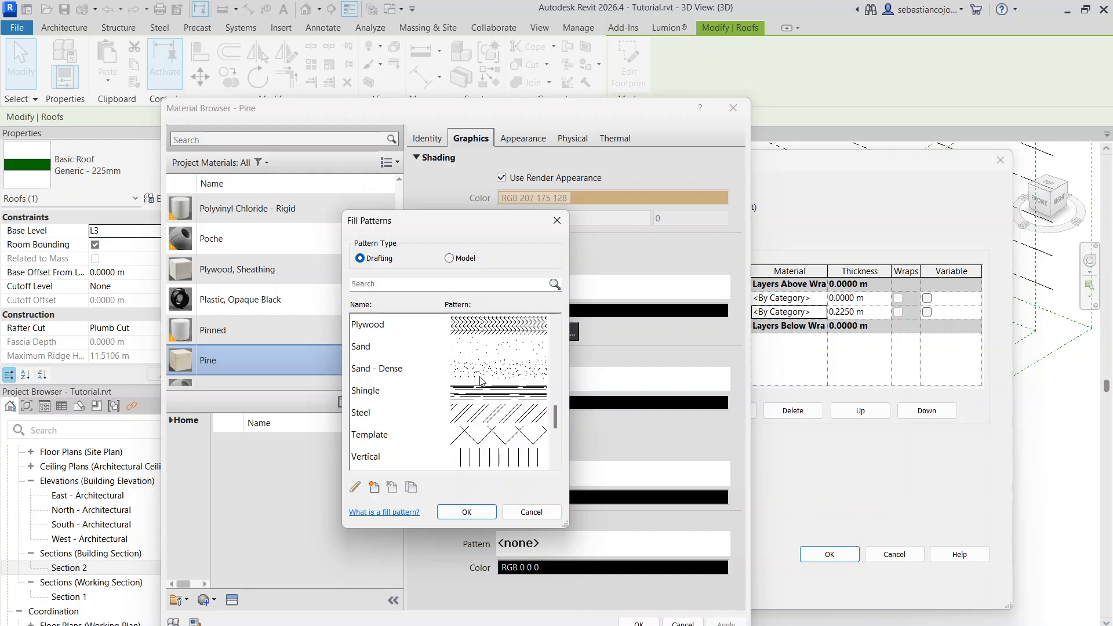
{"action": "scroll", "coordinate": [480, 381], "scroll_direction": "down", "scroll_amount": 2}
{"action": "scroll", "coordinate": [482, 377], "scroll_direction": "up", "scroll_amount": 1}
{"action": "left_click", "coordinate": [499, 328]}
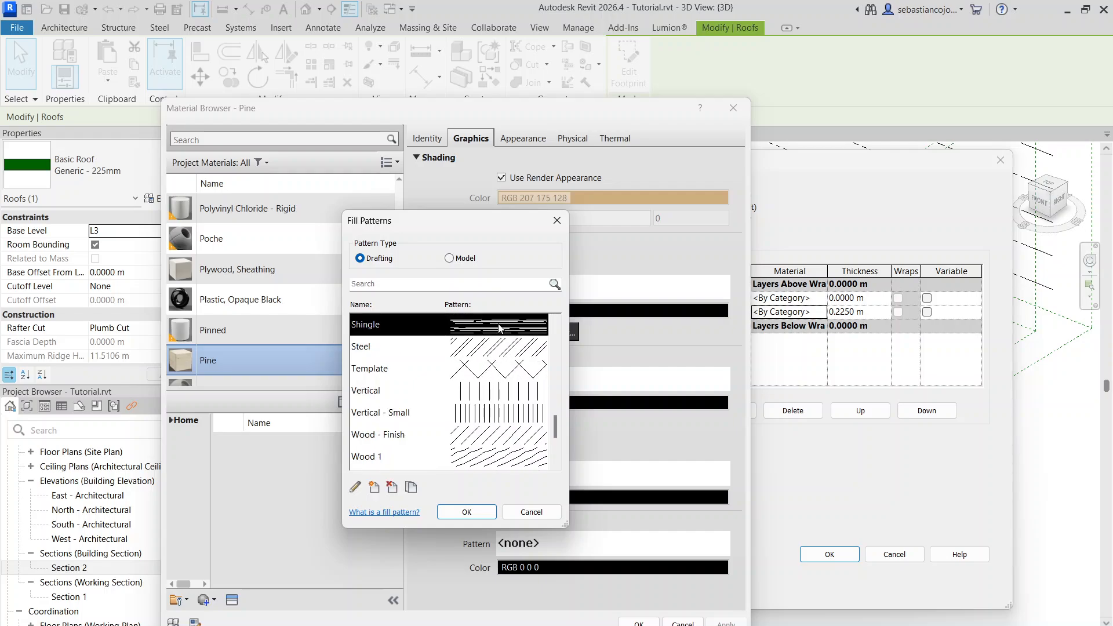
{"action": "scroll", "coordinate": [499, 329], "scroll_direction": "down", "scroll_amount": 2}
{"action": "left_click", "coordinate": [486, 346]}
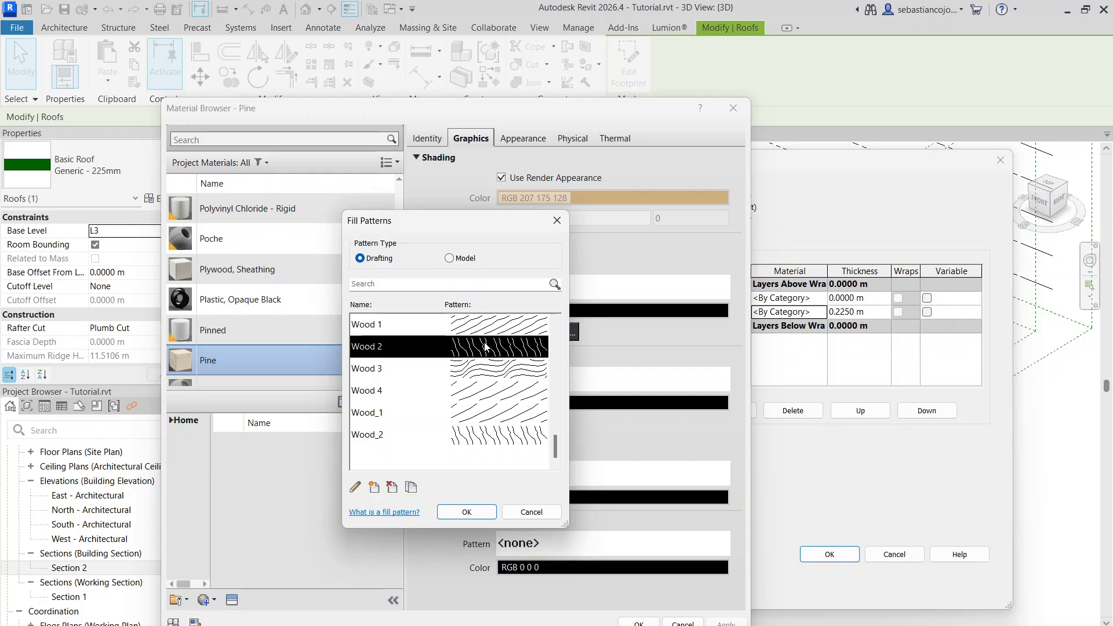
{"action": "left_click", "coordinate": [478, 373]}
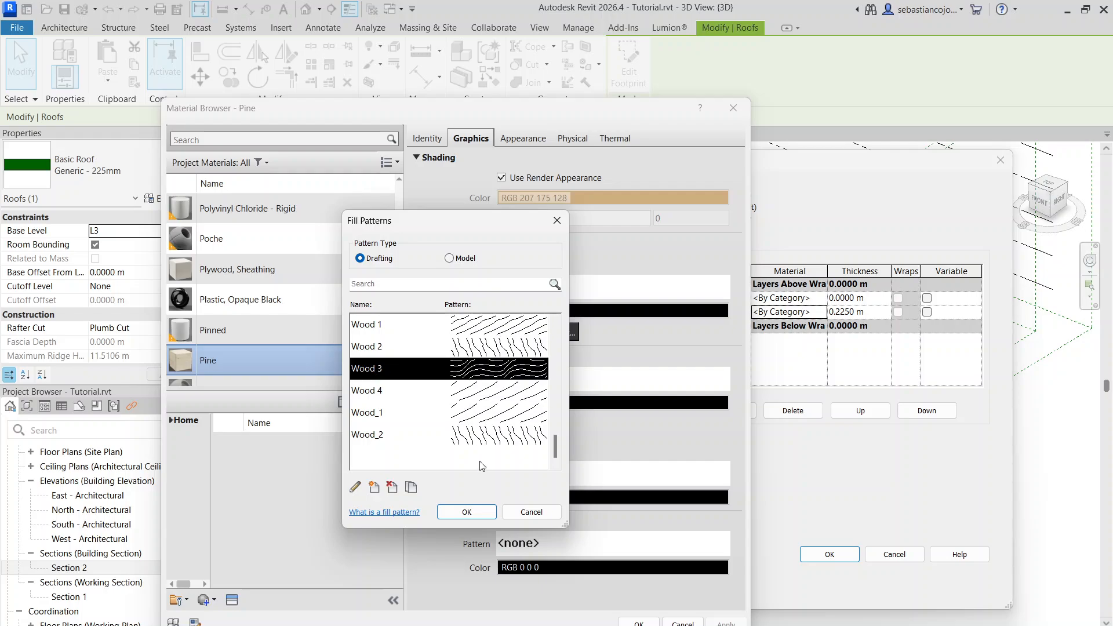
{"action": "left_click", "coordinate": [469, 511]}
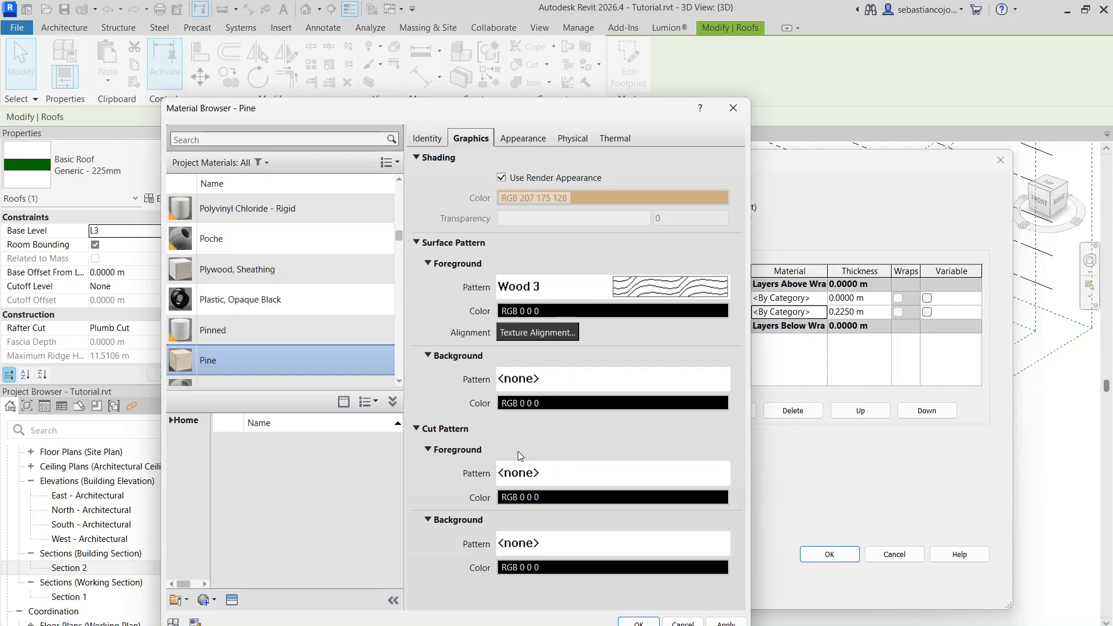
{"action": "left_click", "coordinate": [536, 475]}
{"action": "key", "text": "Escape"}
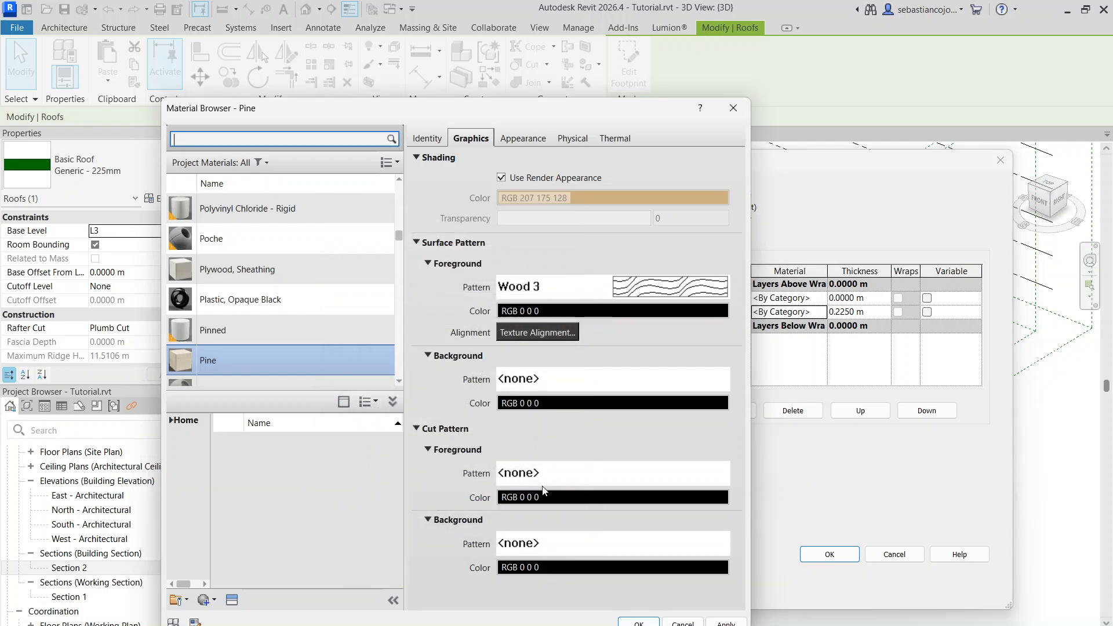
{"action": "left_click", "coordinate": [545, 481]}
{"action": "key", "text": "Escape"}
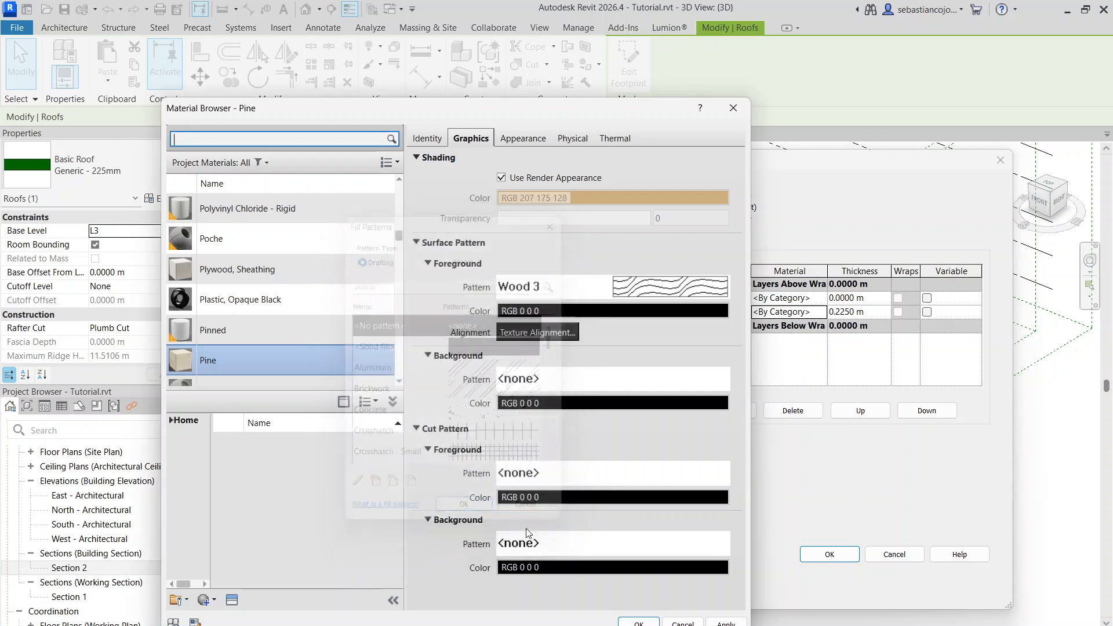
Step: Accept Pine for the lower Structure layer, set the new upper layer's thickness to 0.2 m and apply the type changes
{"action": "left_click", "coordinate": [639, 621]}
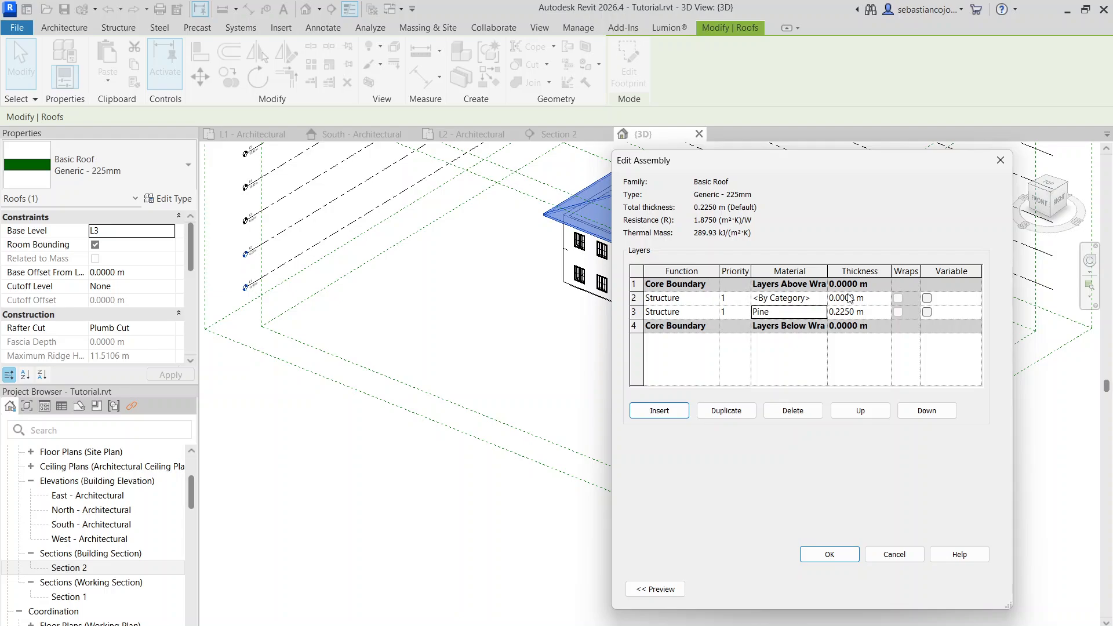
{"action": "left_click", "coordinate": [842, 312]}
{"action": "left_click_drag", "start_coordinate": [854, 301], "coordinate": [835, 305]}
{"action": "type", "text": "2"}
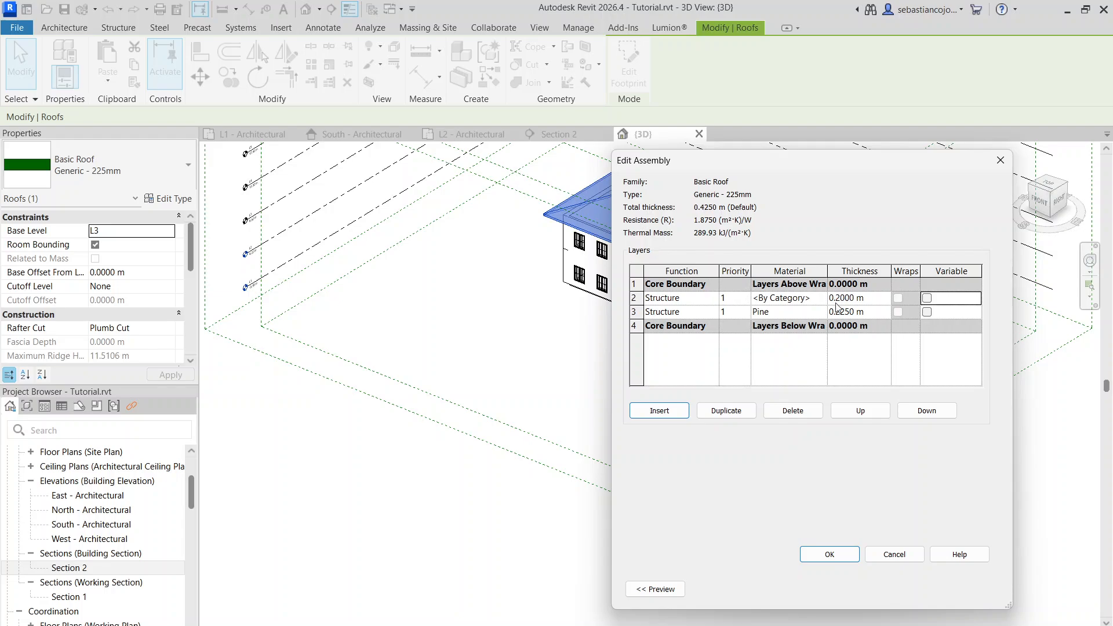
{"action": "key", "text": "Return"}
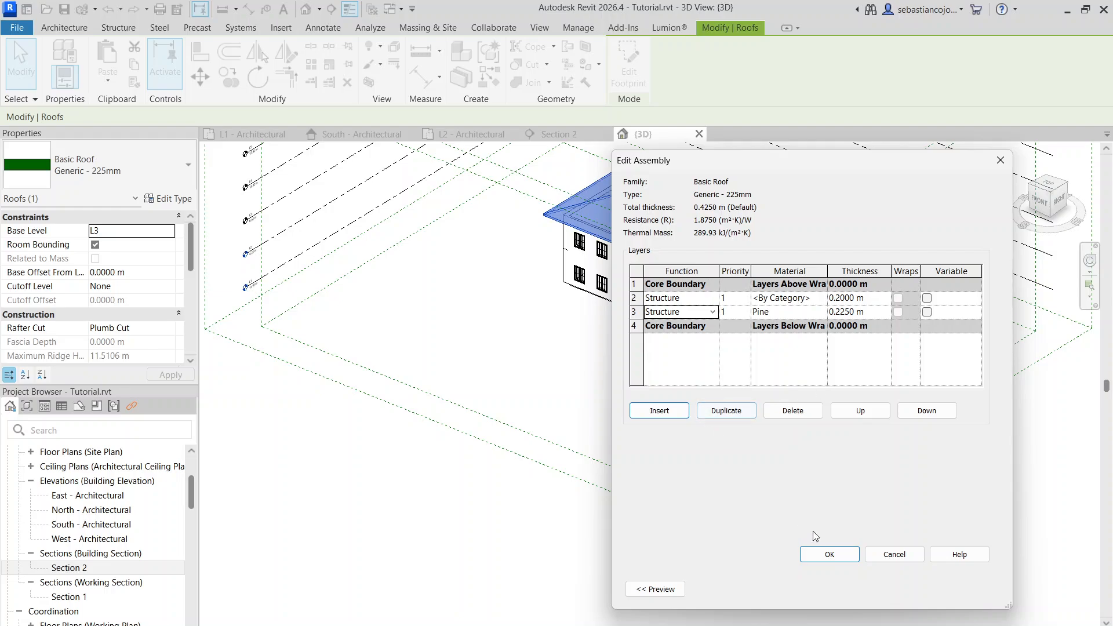
{"action": "left_click", "coordinate": [848, 554]}
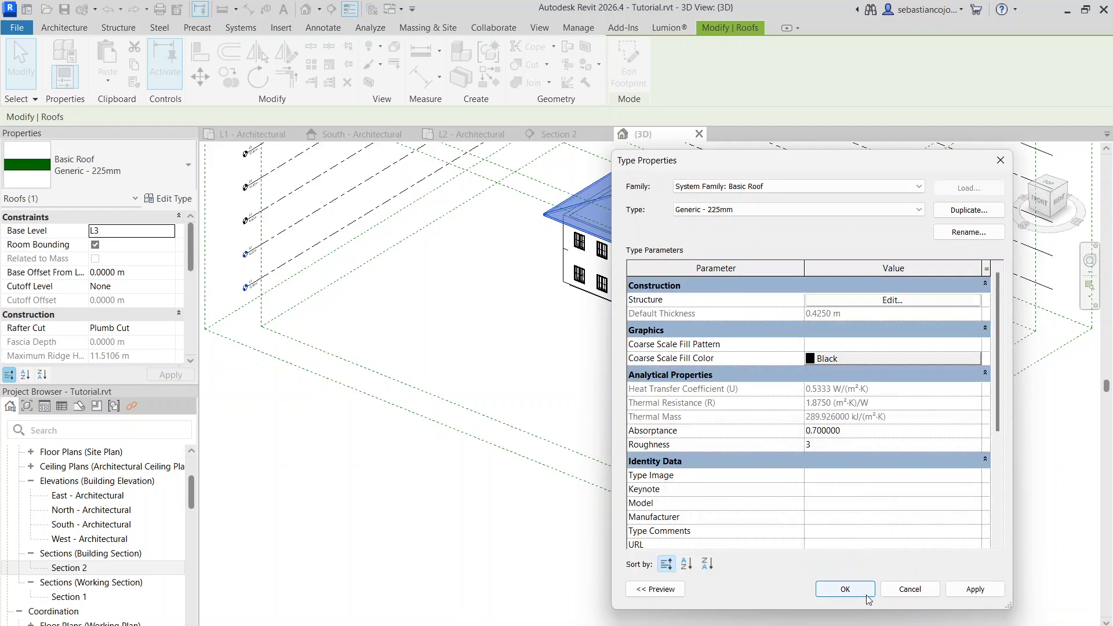
{"action": "left_click", "coordinate": [975, 589]}
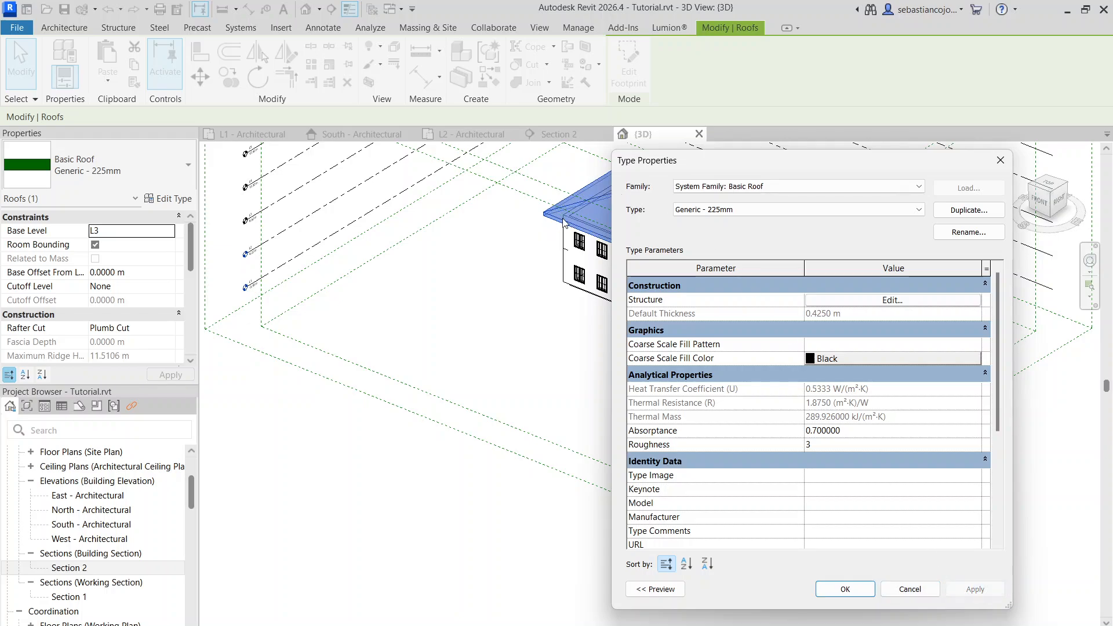
Step: Insert a Thermal/Air Layer into the roof type's assembly and move it directly below the upper core boundary
{"action": "left_click", "coordinate": [881, 299]}
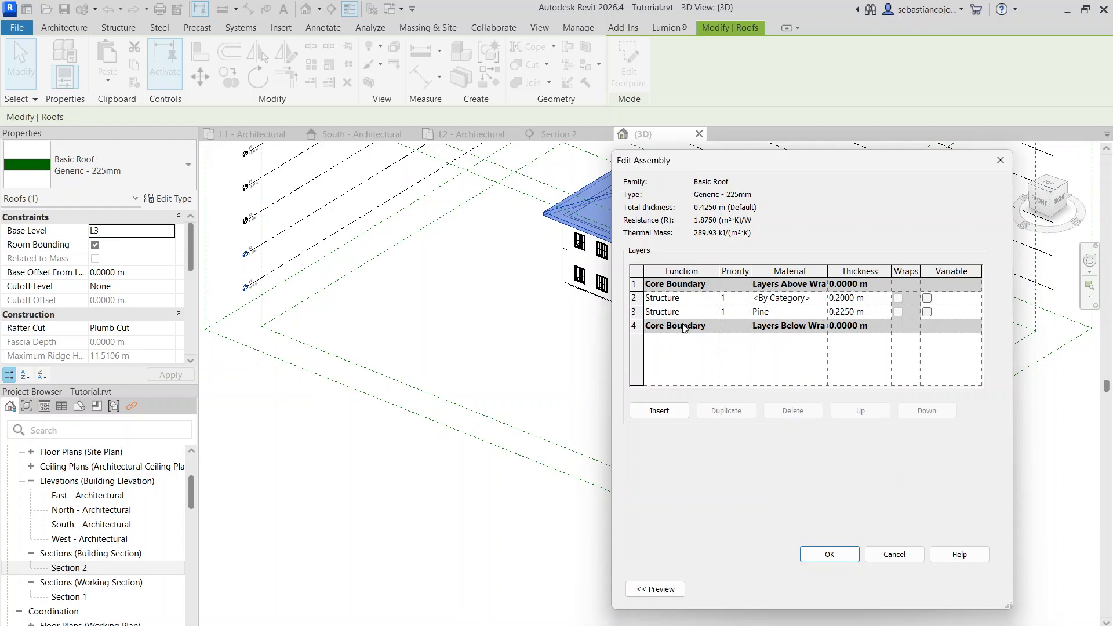
{"action": "left_click", "coordinate": [658, 410]}
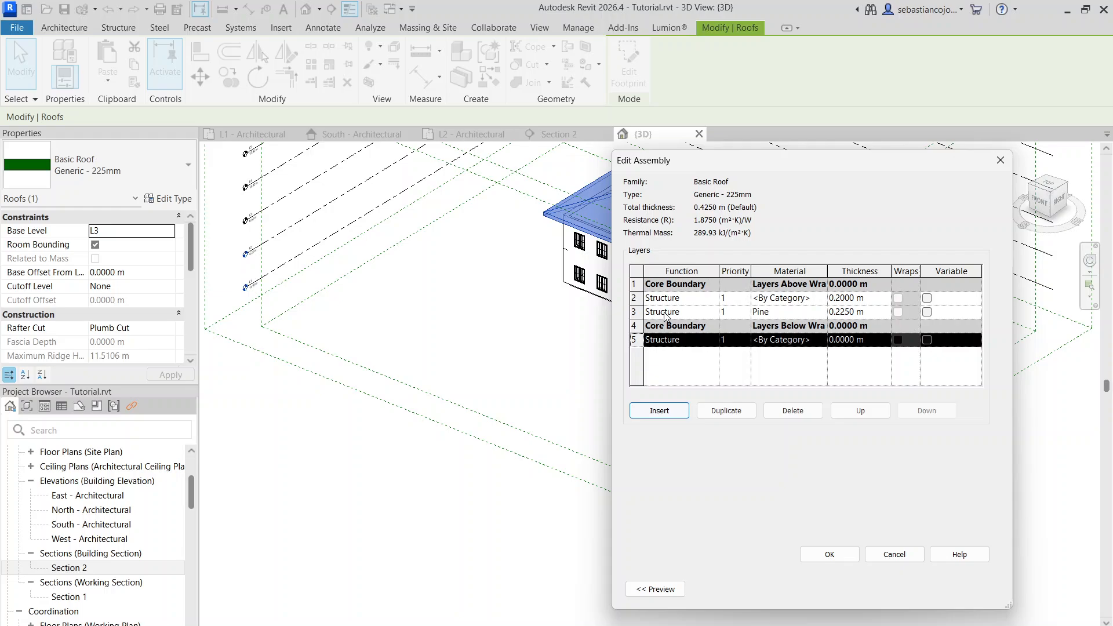
{"action": "left_click", "coordinate": [713, 341]}
{"action": "left_click", "coordinate": [690, 377]}
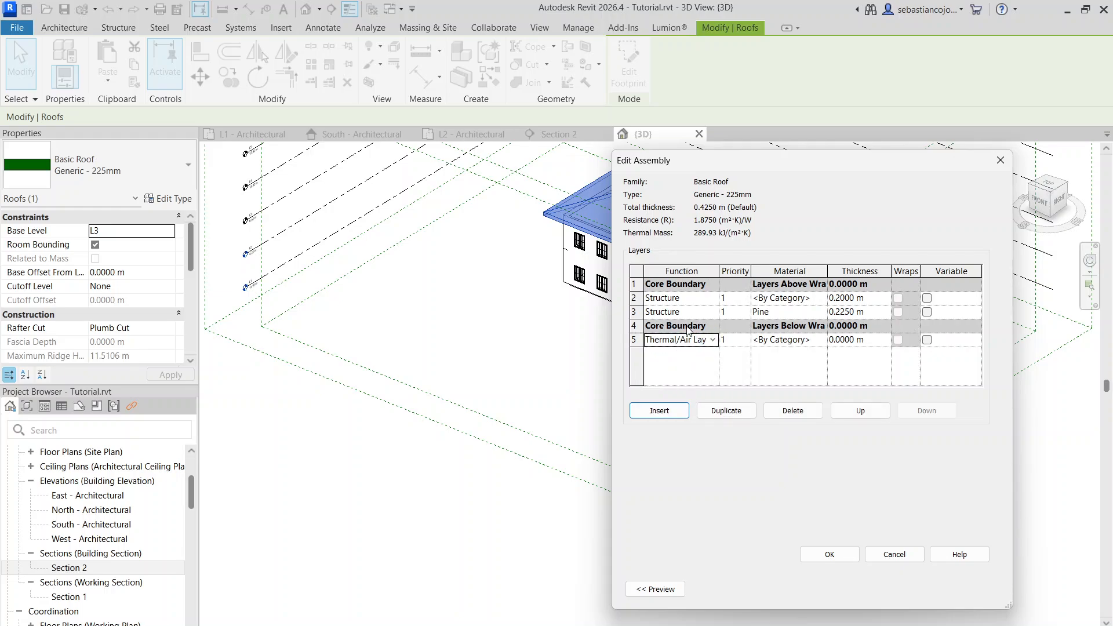
{"action": "left_click", "coordinate": [638, 341]}
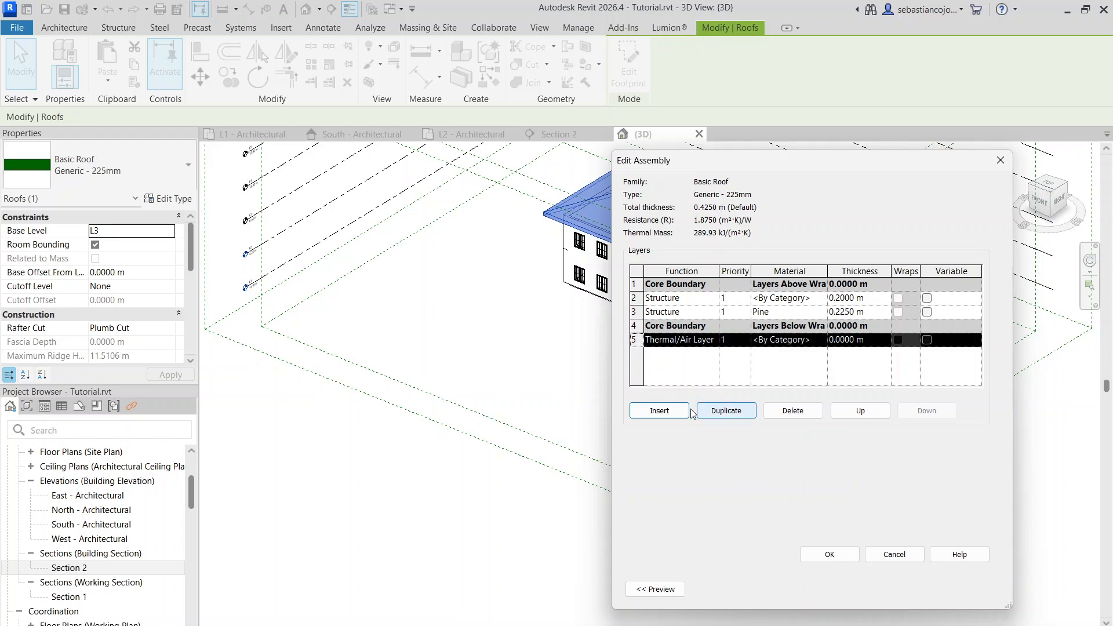
{"action": "left_click", "coordinate": [857, 411]}
{"action": "left_click", "coordinate": [856, 411]}
{"action": "left_click", "coordinate": [857, 411]}
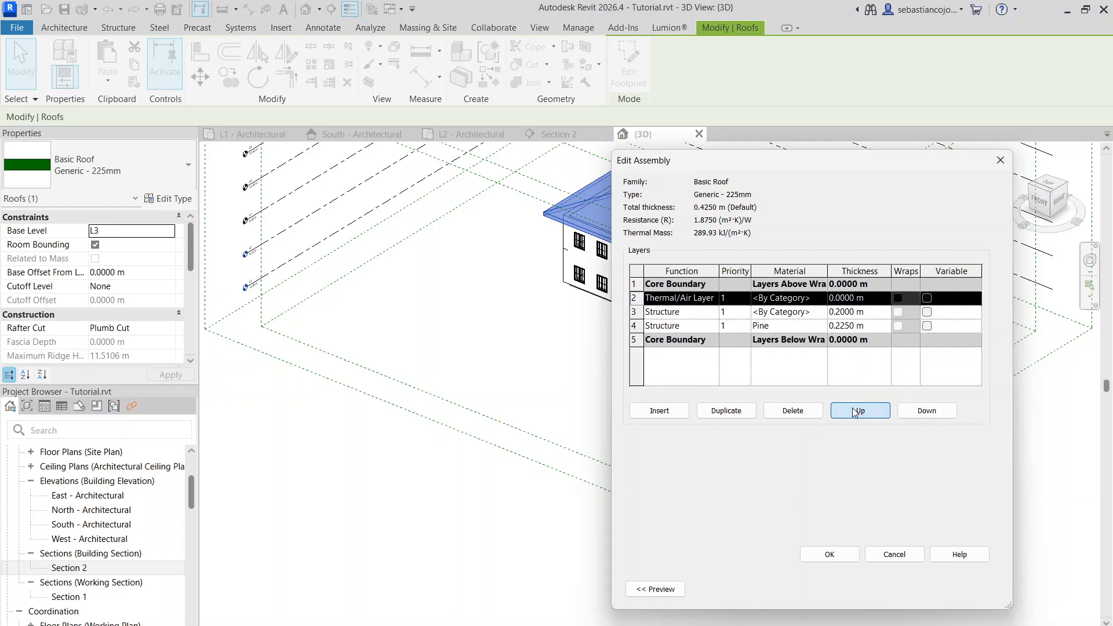
Step: Set the Thermal/Air Layer's thickness to 0.25 m
{"action": "left_click", "coordinate": [837, 298]}
{"action": "double_click", "coordinate": [837, 301]}
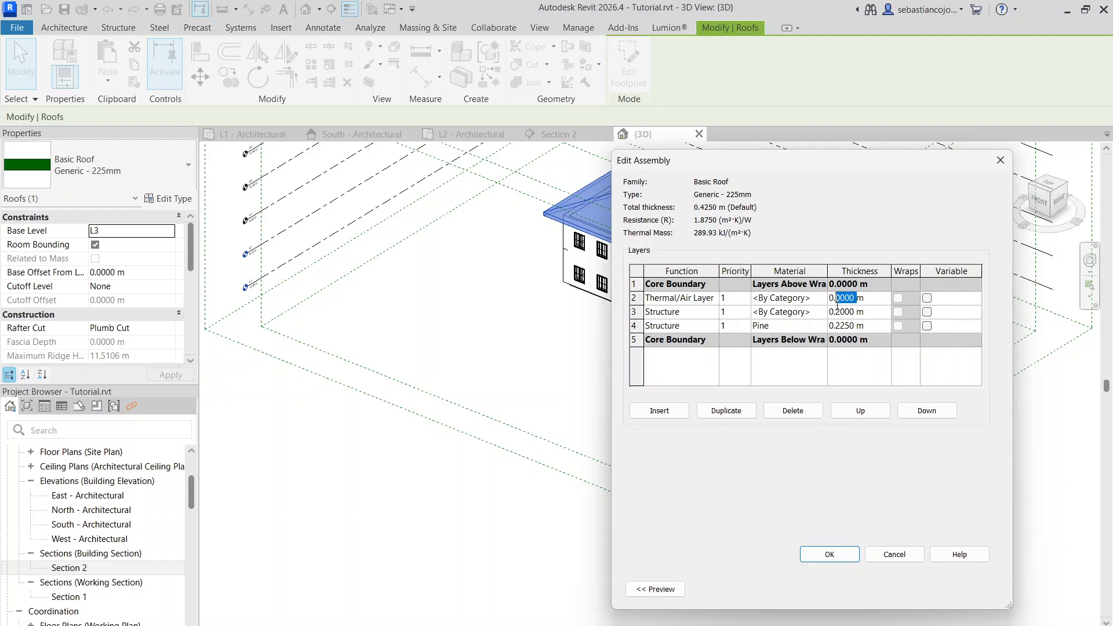
{"action": "type", "text": "25"}
{"action": "key", "text": "Tab"}
{"action": "left_click", "coordinate": [842, 314]}
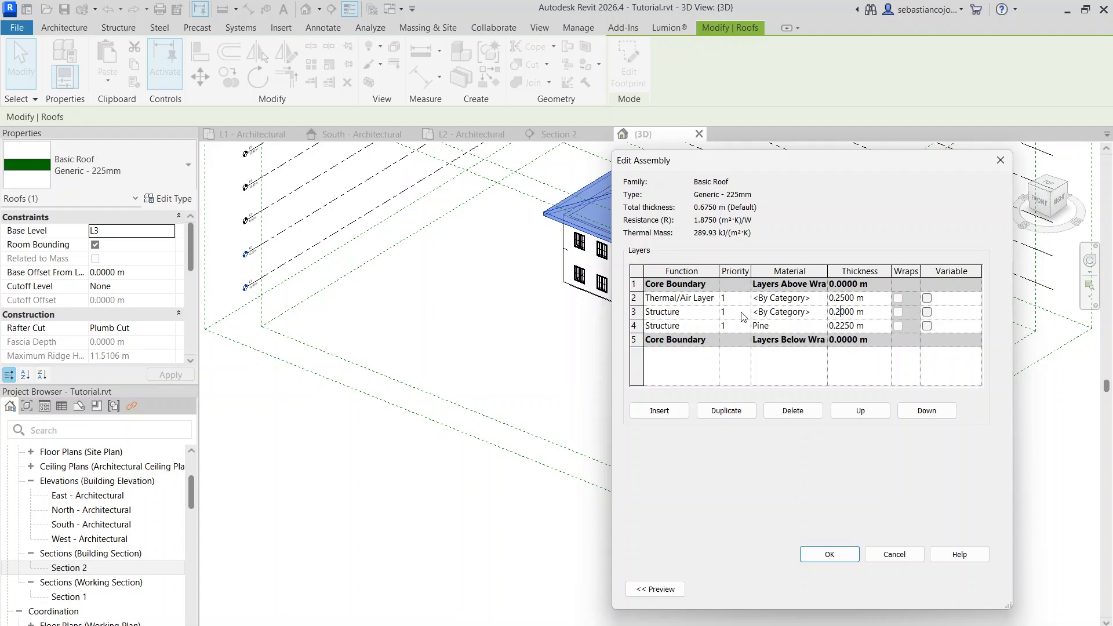
Step: Delete the By Category Structure layer from the roof assembly and discard the assembly edits
{"action": "left_click", "coordinate": [634, 311]}
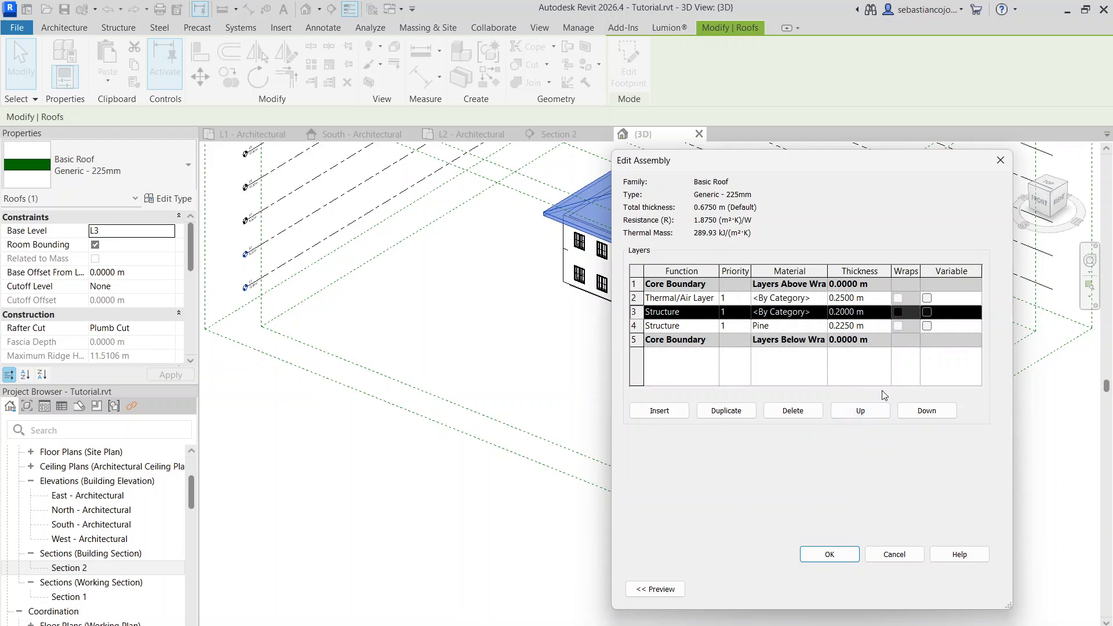
{"action": "left_click", "coordinate": [800, 406]}
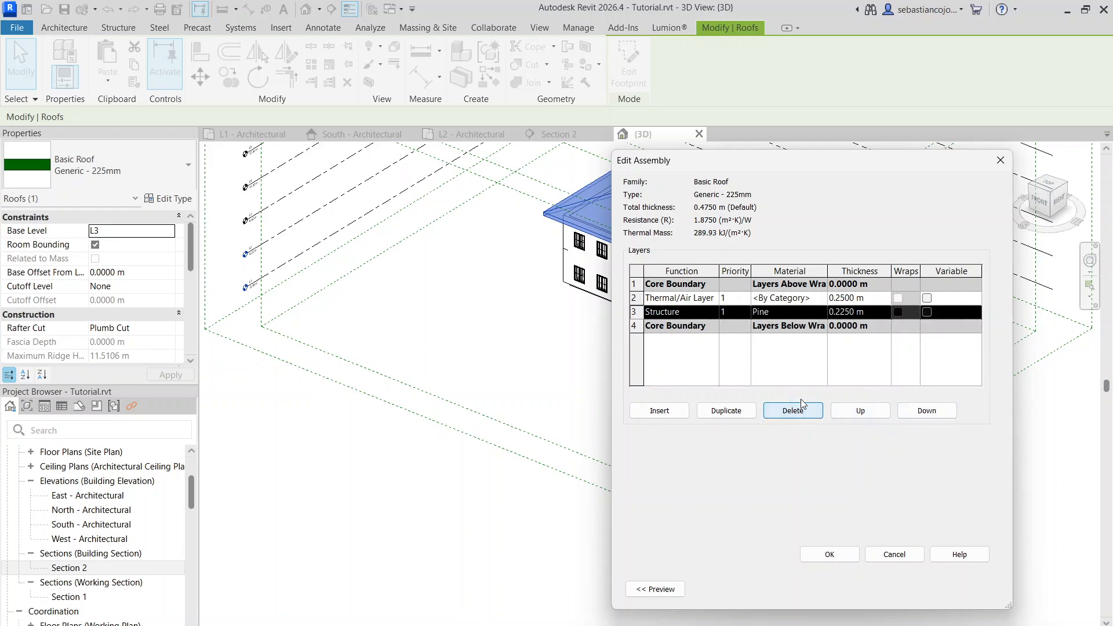
{"action": "left_click", "coordinate": [867, 313]}
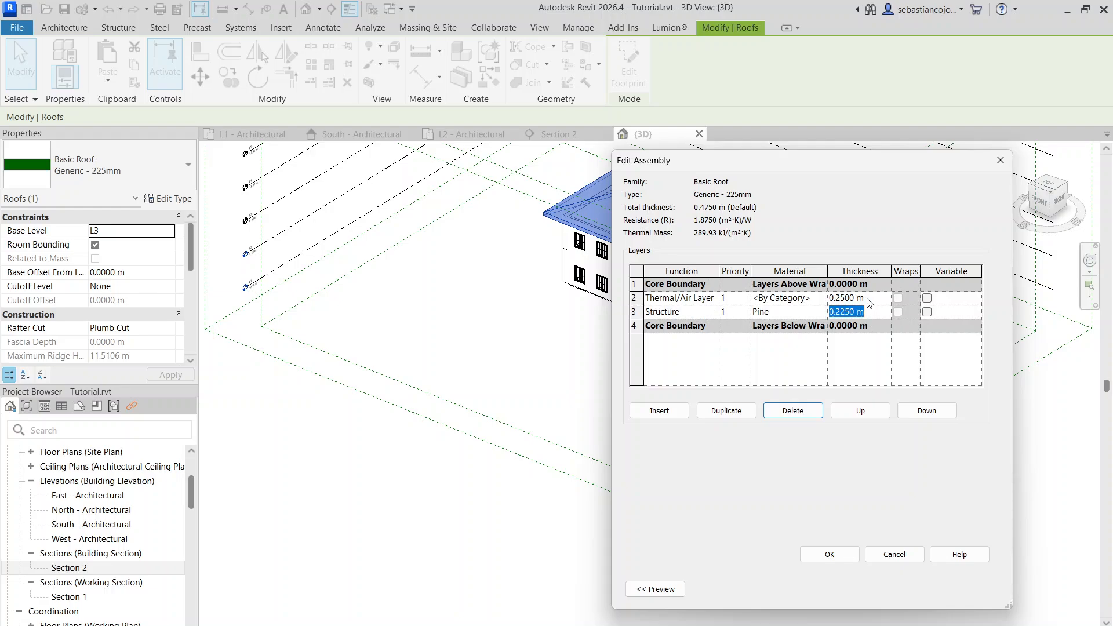
{"action": "left_click", "coordinate": [803, 362]}
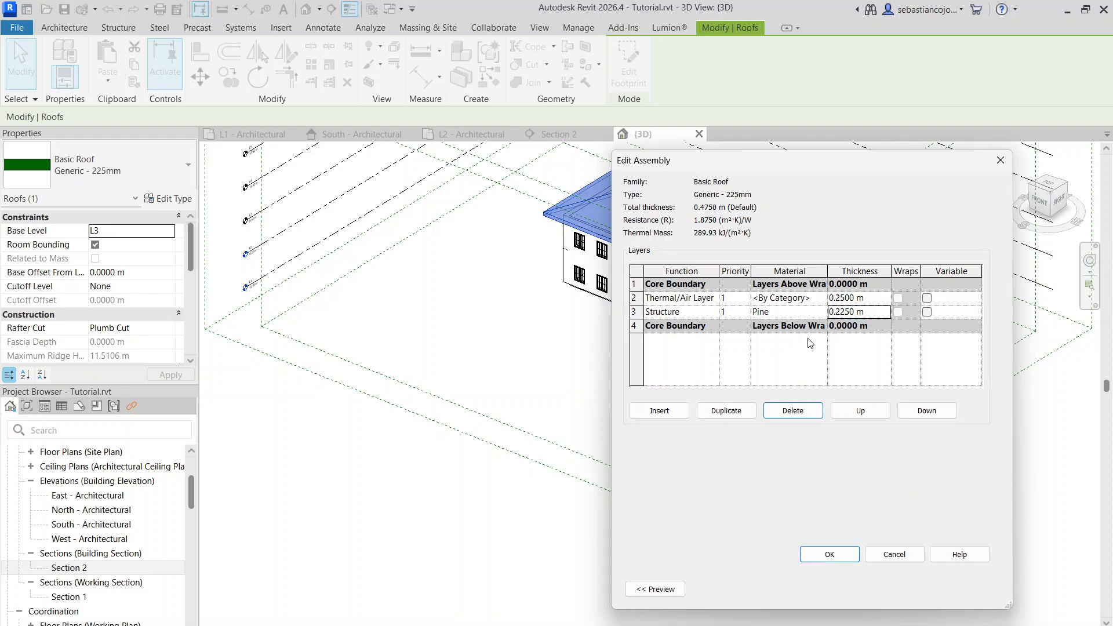
{"action": "left_click", "coordinate": [857, 313]}
{"action": "left_click", "coordinate": [678, 313]}
Step: Reopen the roof type's layer assembly, accept its layers and apply the type properties to the roof
{"action": "left_click", "coordinate": [864, 302]}
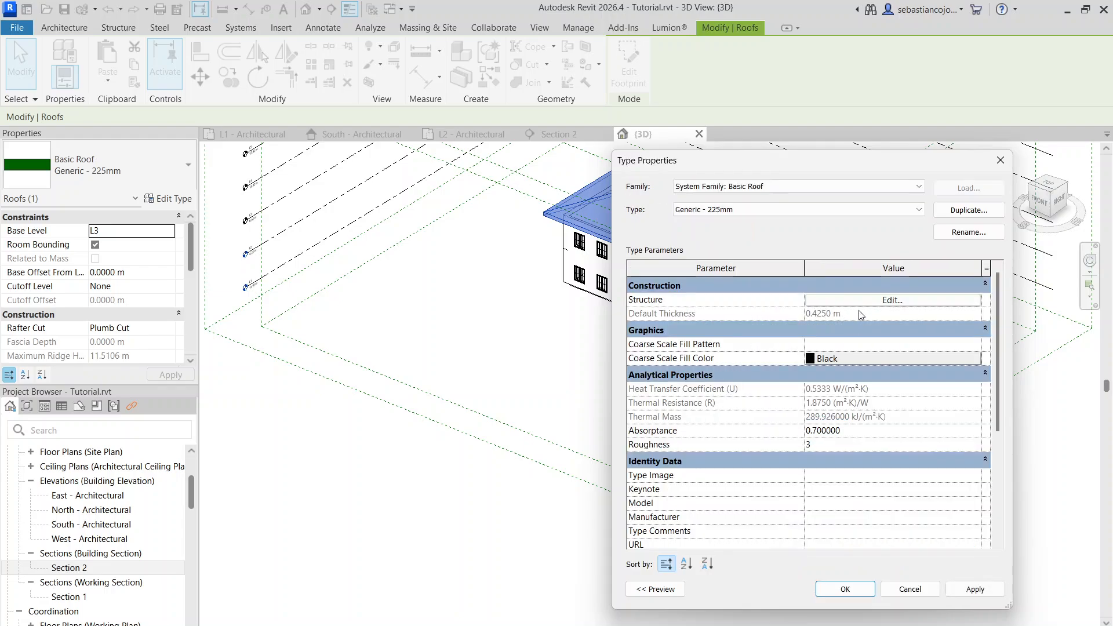
{"action": "left_click", "coordinate": [863, 302]}
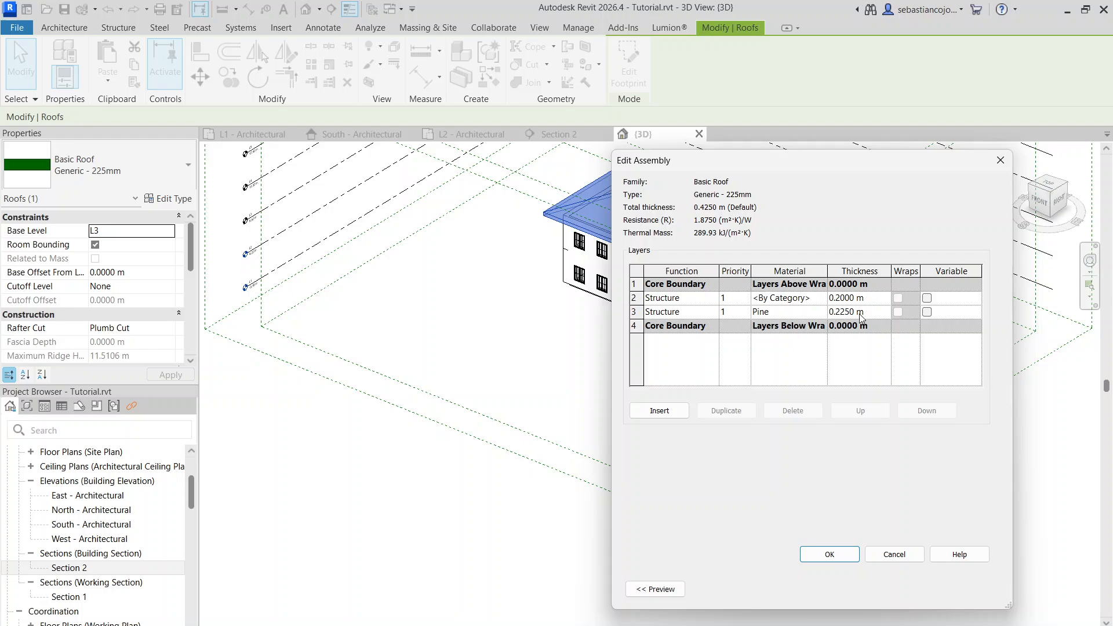
{"action": "left_click", "coordinate": [838, 552]}
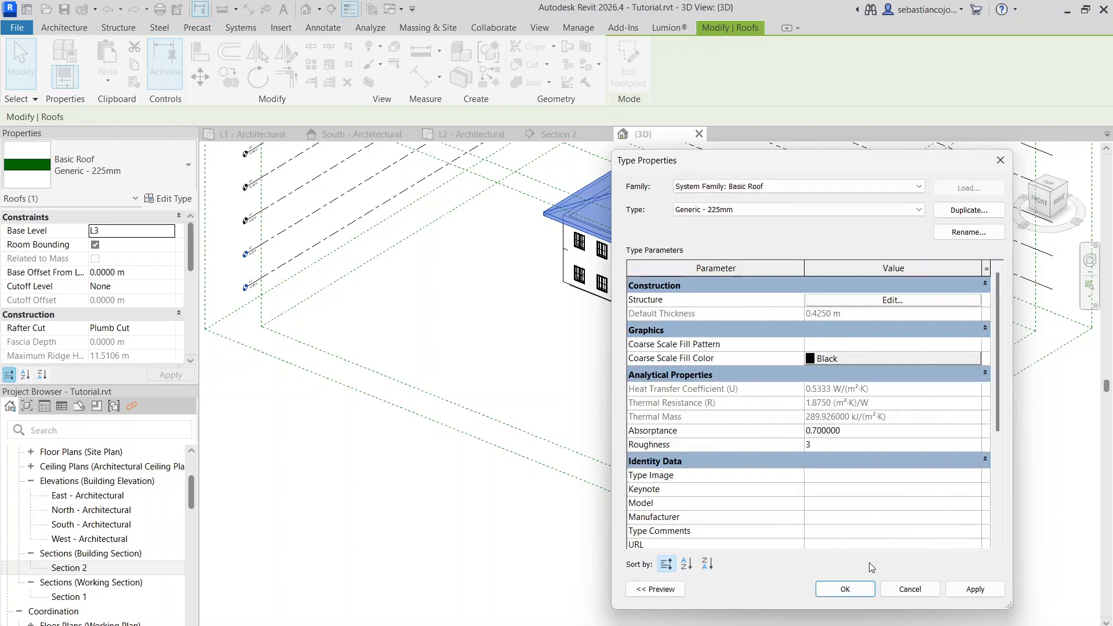
{"action": "left_click", "coordinate": [957, 589]}
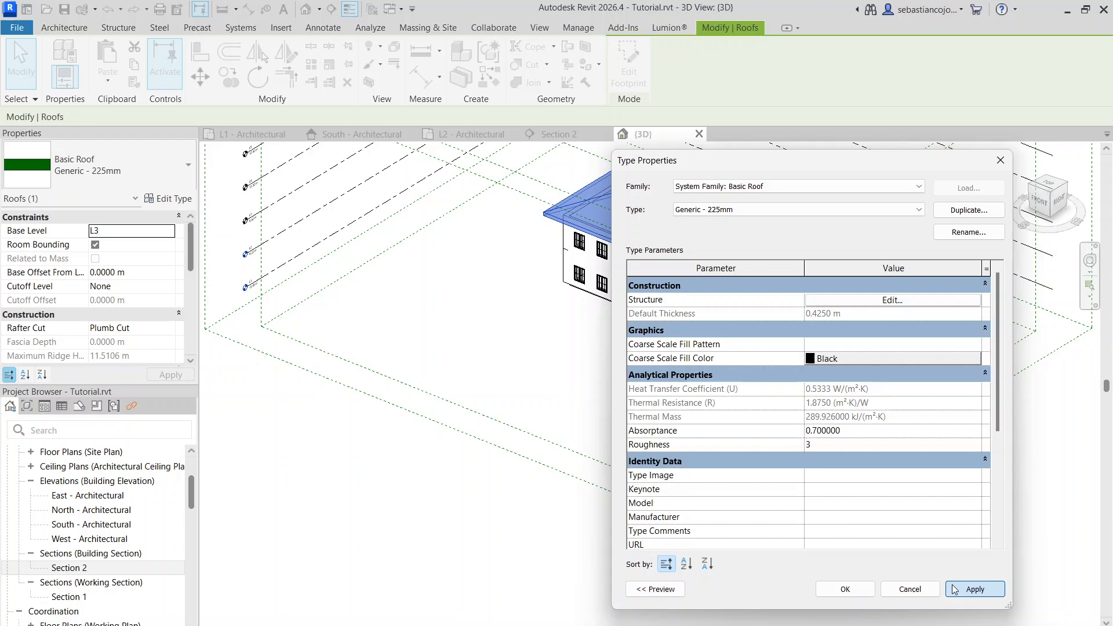
{"action": "left_click", "coordinate": [846, 589]}
Step: Clear the roof selection and set the 3D view's detail level to Fine
{"action": "scroll", "coordinate": [720, 228], "scroll_direction": "up", "scroll_amount": 5}
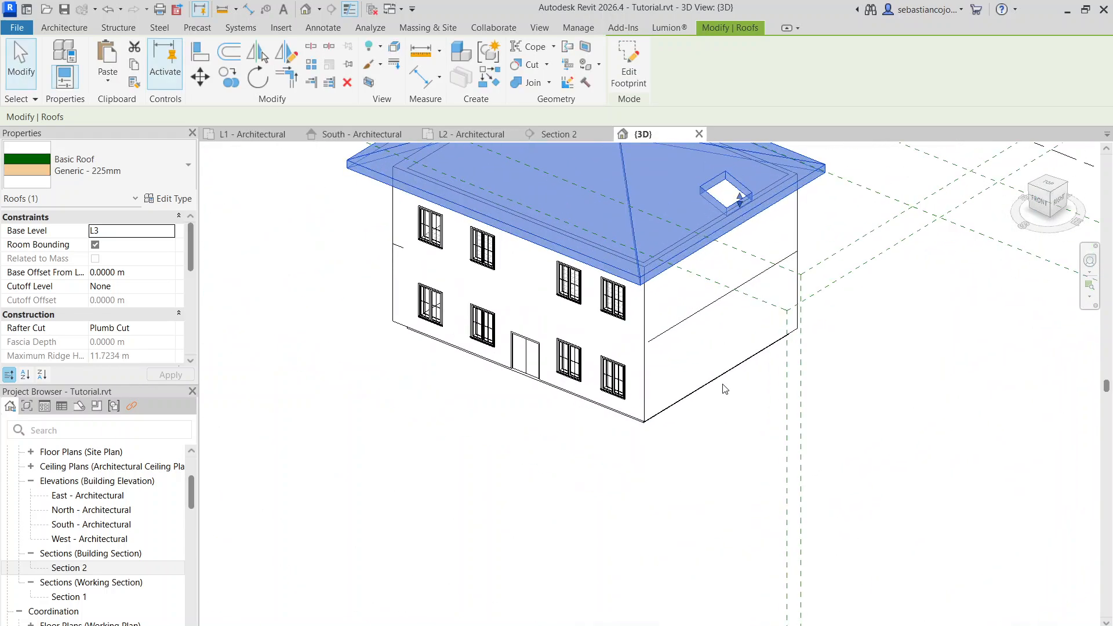
{"action": "key", "text": "Escape"}
{"action": "left_click", "coordinate": [669, 257]}
{"action": "left_click", "coordinate": [669, 264]}
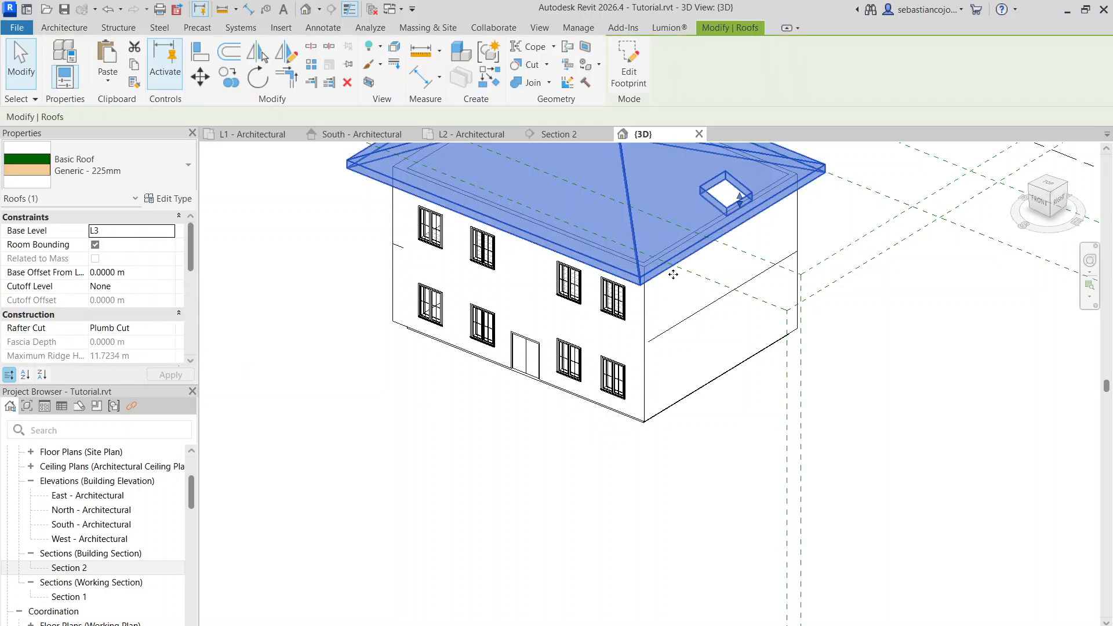
{"action": "key", "text": "Escape"}
{"action": "left_click", "coordinate": [259, 623]}
{"action": "left_click", "coordinate": [273, 615]}
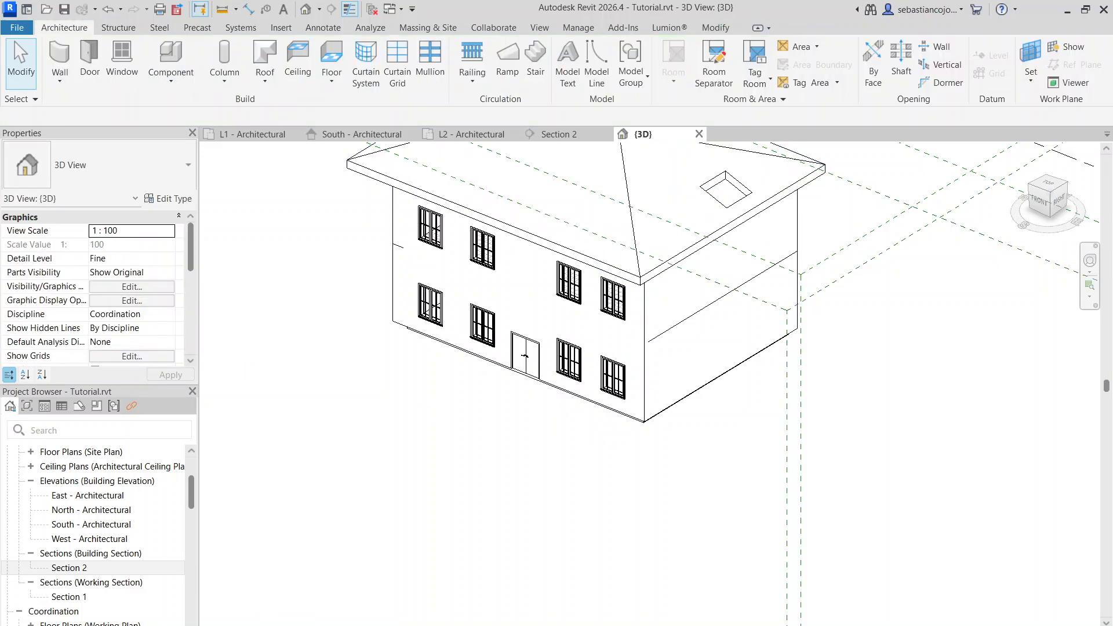
Step: Switch the 3D view's visual style to Consistent Colors, Textures and finally Realistic to compare the roof's appearance
{"action": "left_click", "coordinate": [276, 624]}
{"action": "left_click", "coordinate": [302, 581]}
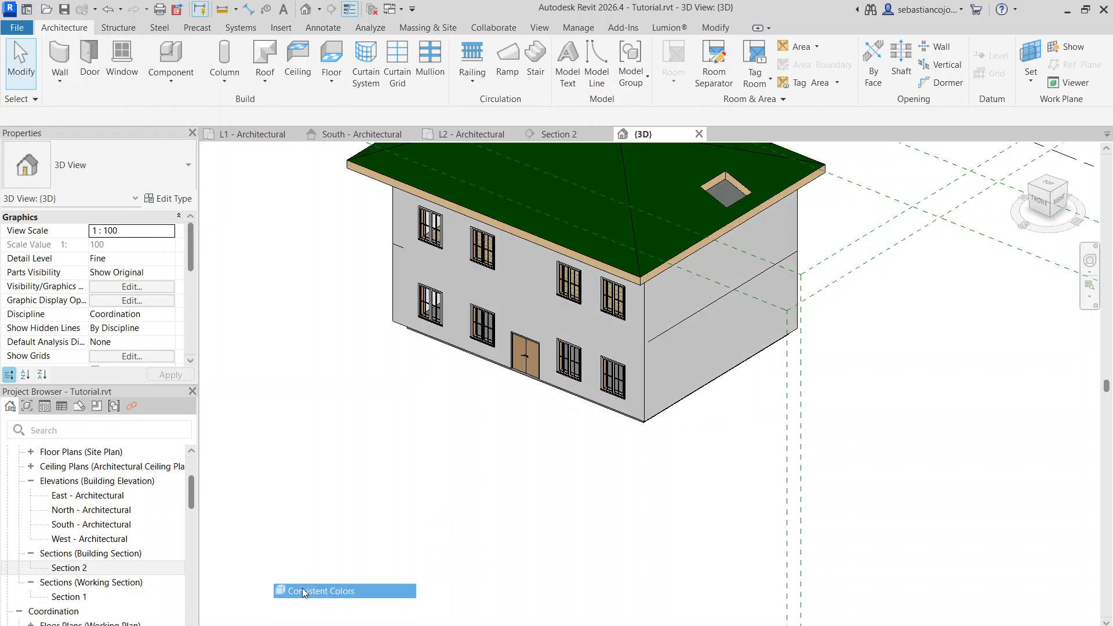
{"action": "left_click", "coordinate": [281, 625]}
{"action": "left_click", "coordinate": [300, 606]}
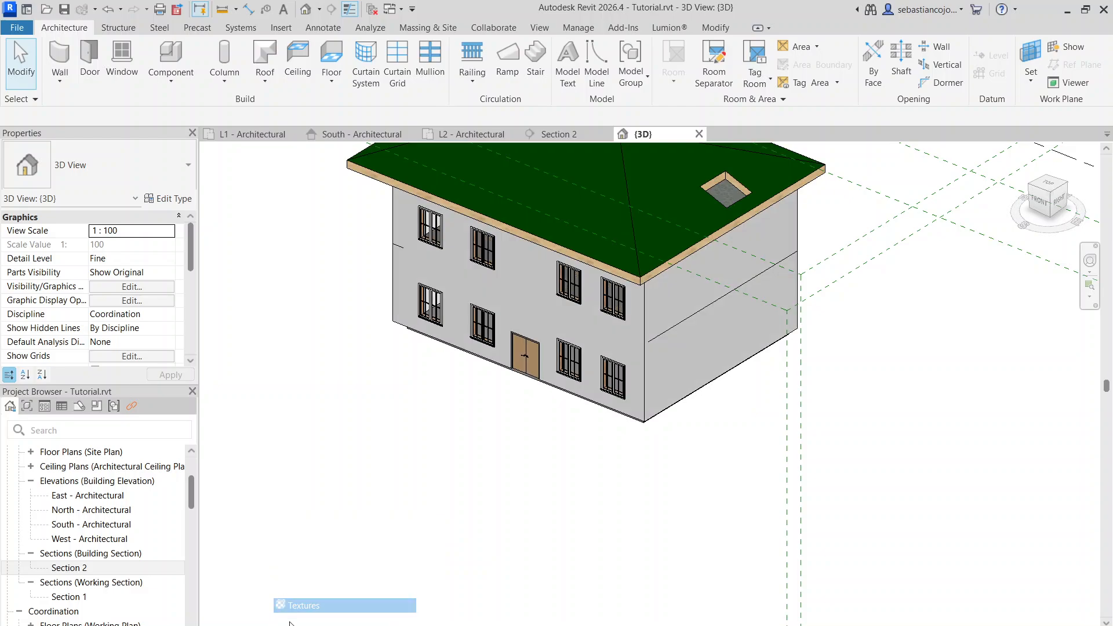
{"action": "left_click", "coordinate": [281, 625]}
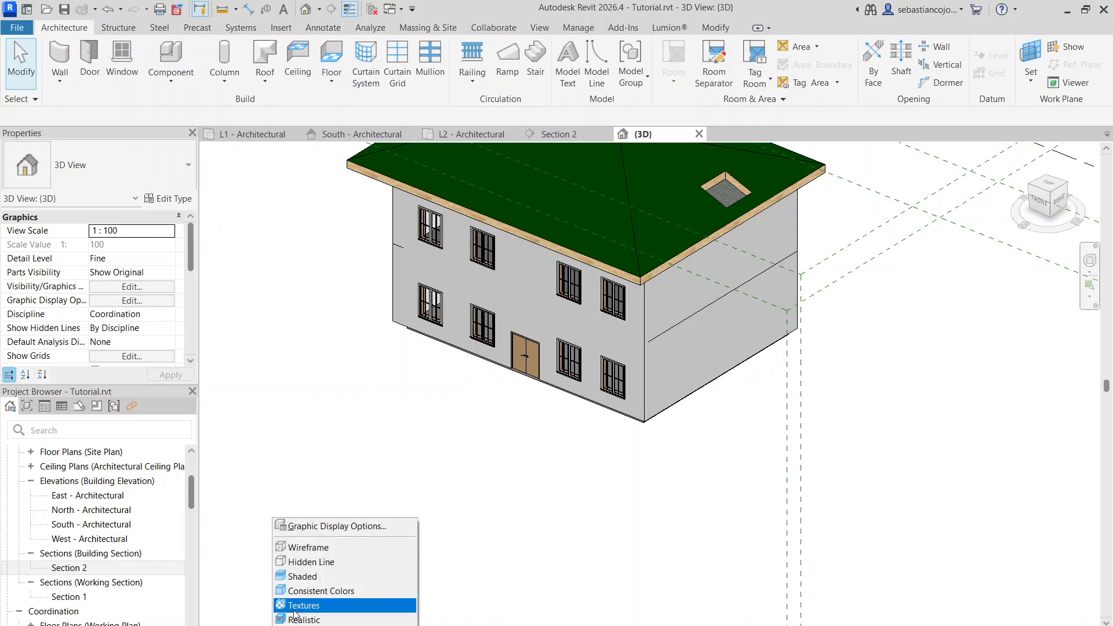
{"action": "left_click", "coordinate": [297, 620]}
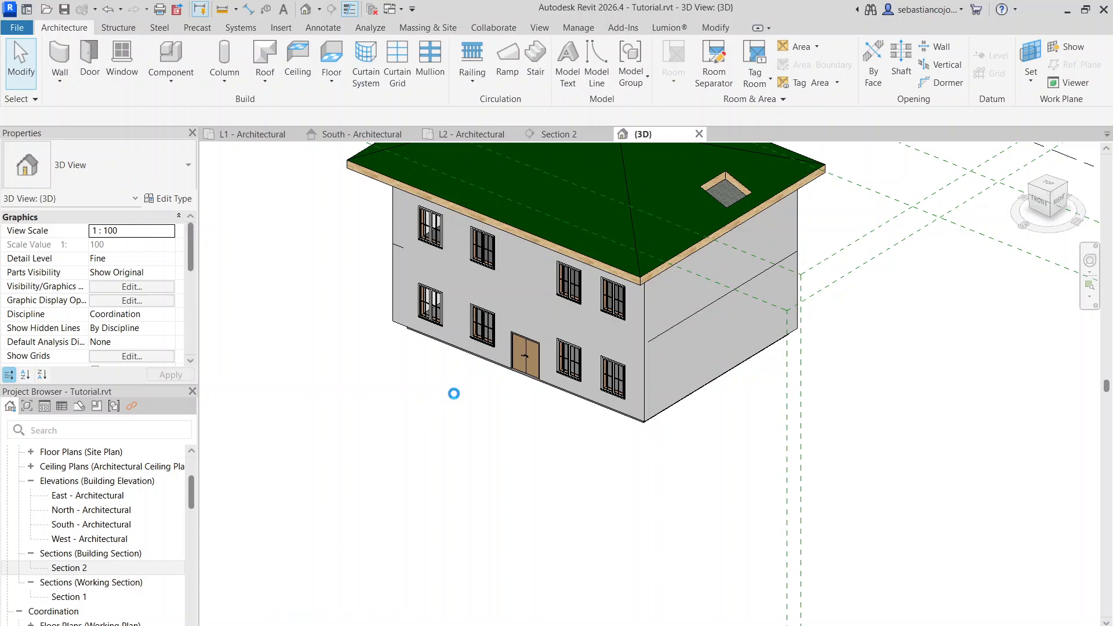
{"action": "scroll", "coordinate": [469, 377], "scroll_direction": "down", "scroll_amount": 3}
{"action": "scroll", "coordinate": [516, 300], "scroll_direction": "up", "scroll_amount": 3}
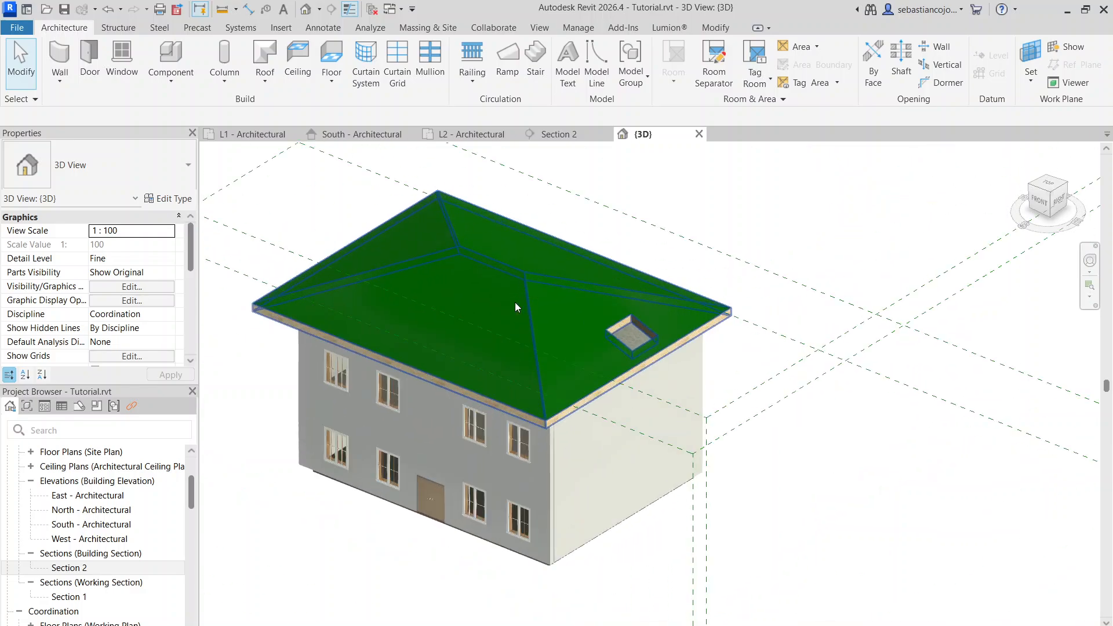
Step: Select the hip roof and reopen its type's layer assembly for editing
{"action": "left_click", "coordinate": [530, 280]}
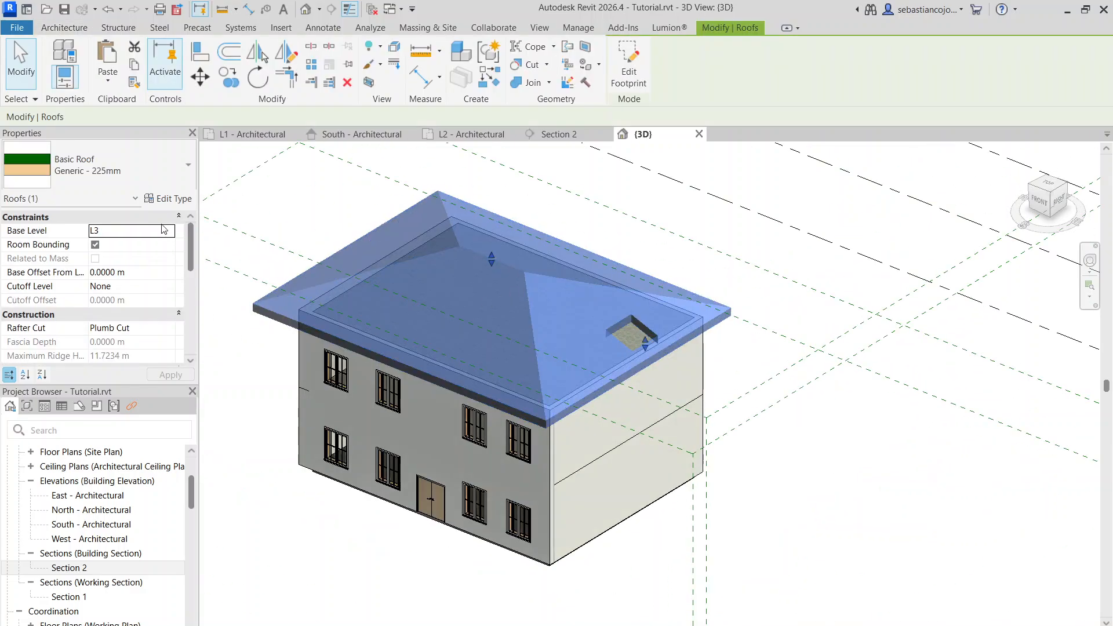
{"action": "left_click", "coordinate": [168, 198]}
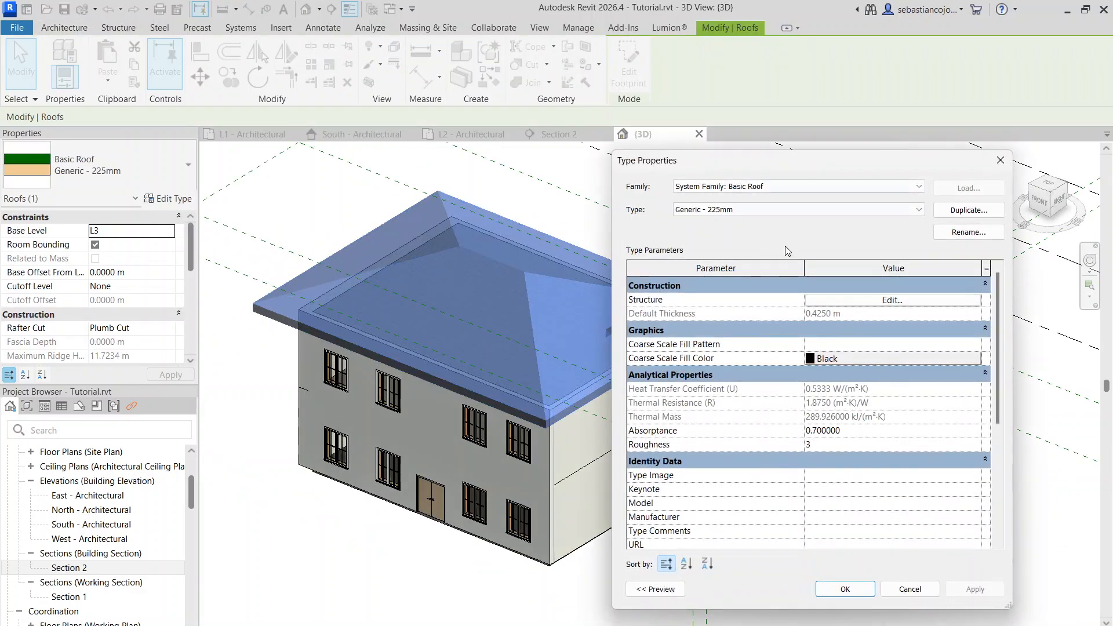
{"action": "left_click", "coordinate": [846, 301]}
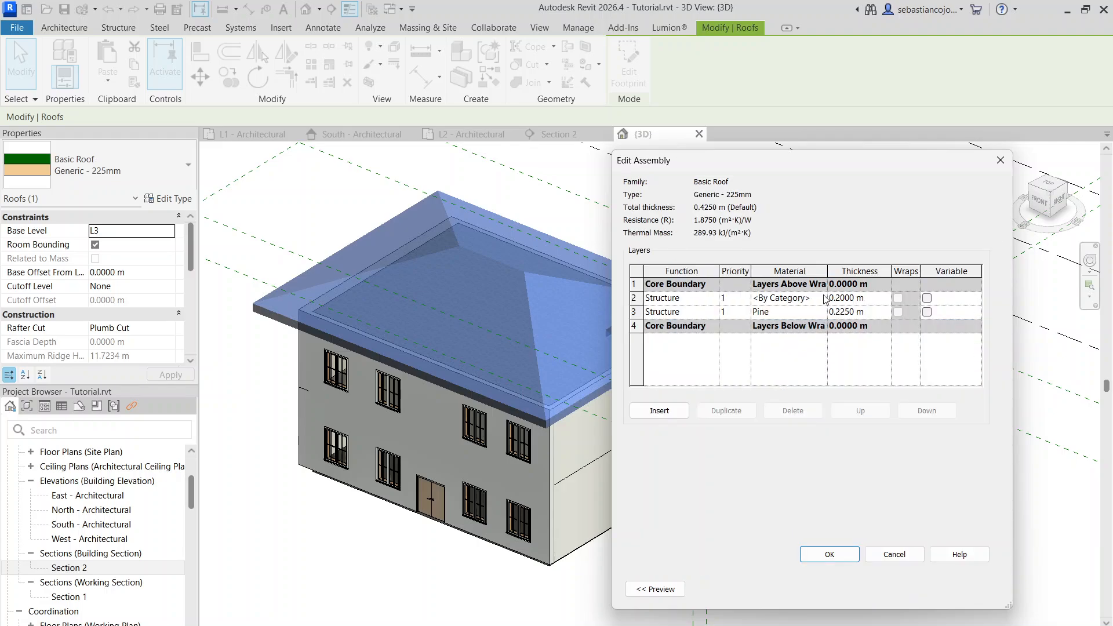
{"action": "left_click", "coordinate": [826, 299]}
{"action": "left_click", "coordinate": [825, 299]}
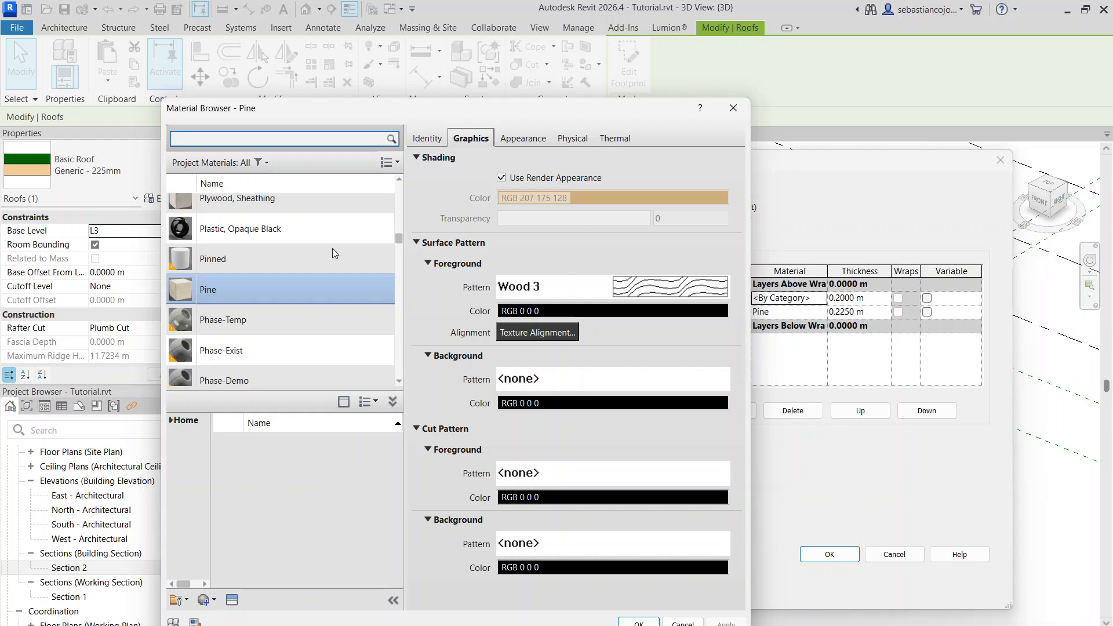
{"action": "scroll", "coordinate": [279, 245], "scroll_direction": "up", "scroll_amount": 15}
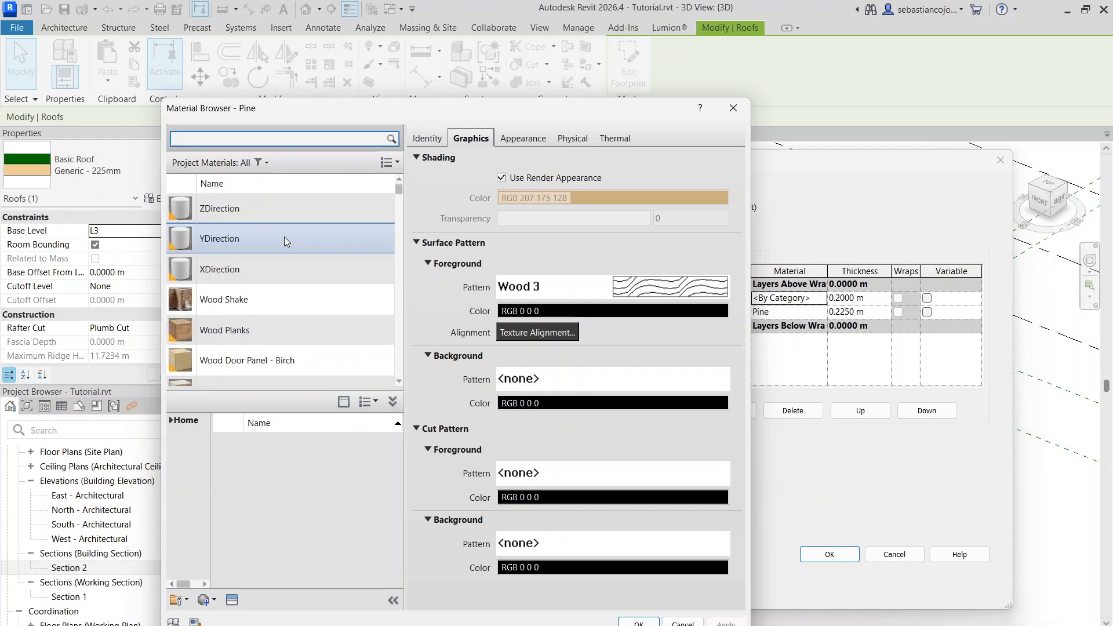
{"action": "scroll", "coordinate": [284, 236], "scroll_direction": "down", "scroll_amount": 2}
{"action": "scroll", "coordinate": [284, 236], "scroll_direction": "down", "scroll_amount": 2}
{"action": "key", "text": "Escape"}
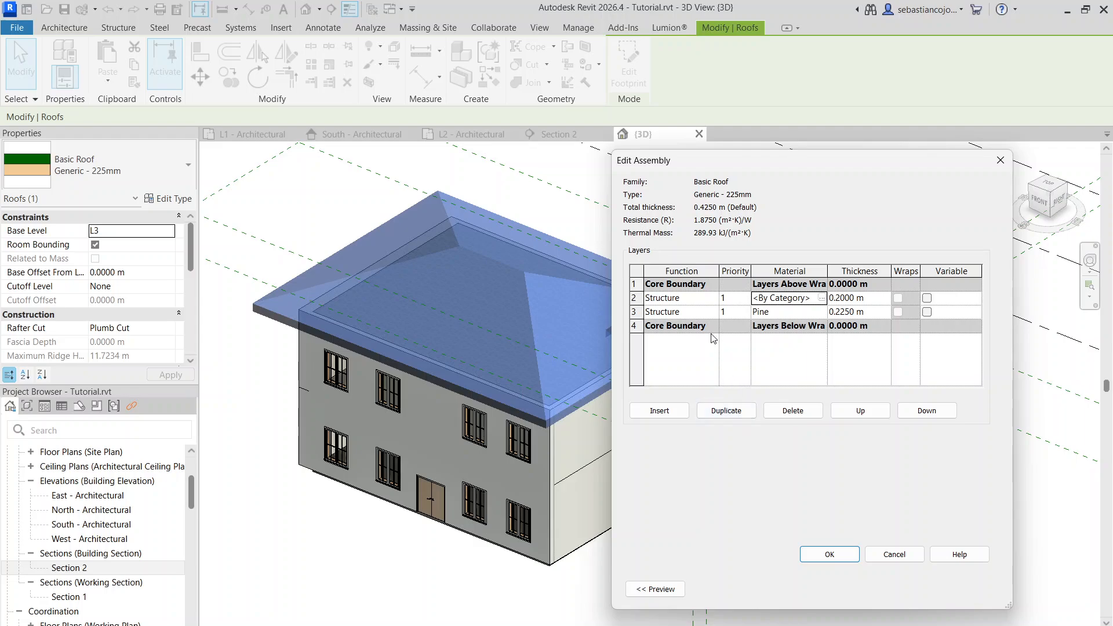
Step: Insert a new layer with the Finish 1 function and move it above the upper core boundary
{"action": "left_click", "coordinate": [666, 413]}
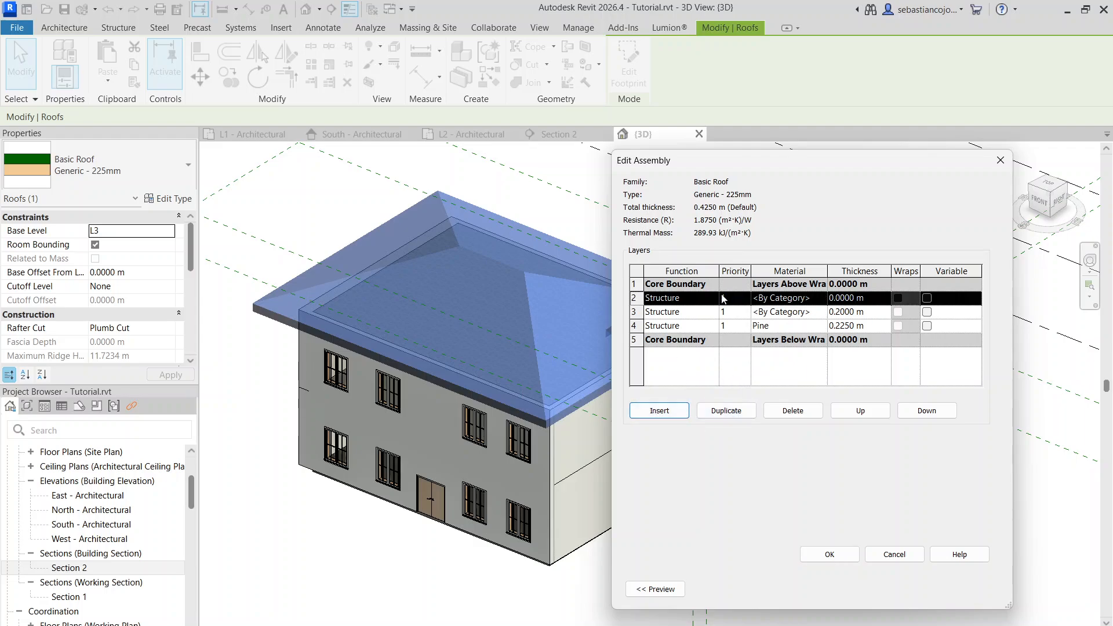
{"action": "left_click", "coordinate": [710, 301]}
{"action": "left_click", "coordinate": [713, 298]}
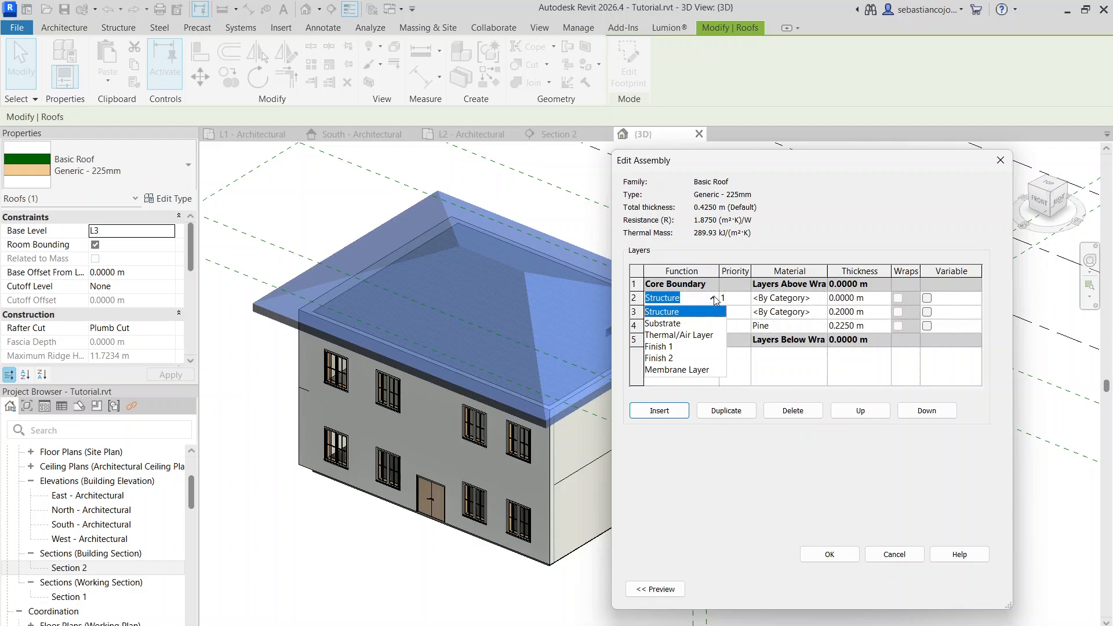
{"action": "left_click", "coordinate": [684, 347]}
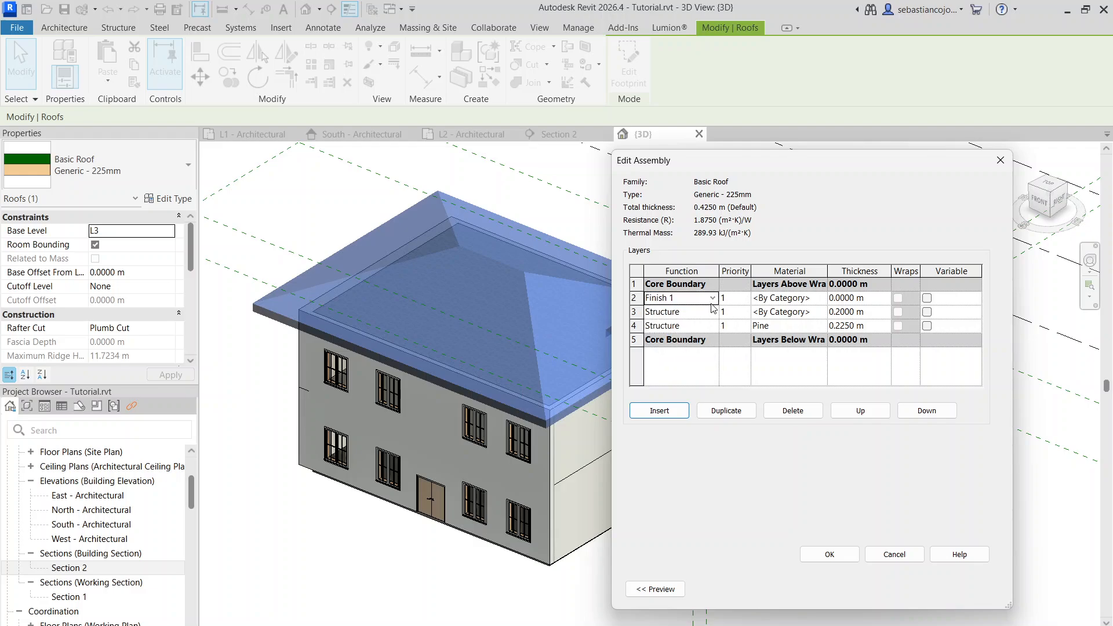
{"action": "left_click", "coordinate": [632, 297]}
{"action": "left_click", "coordinate": [859, 410]}
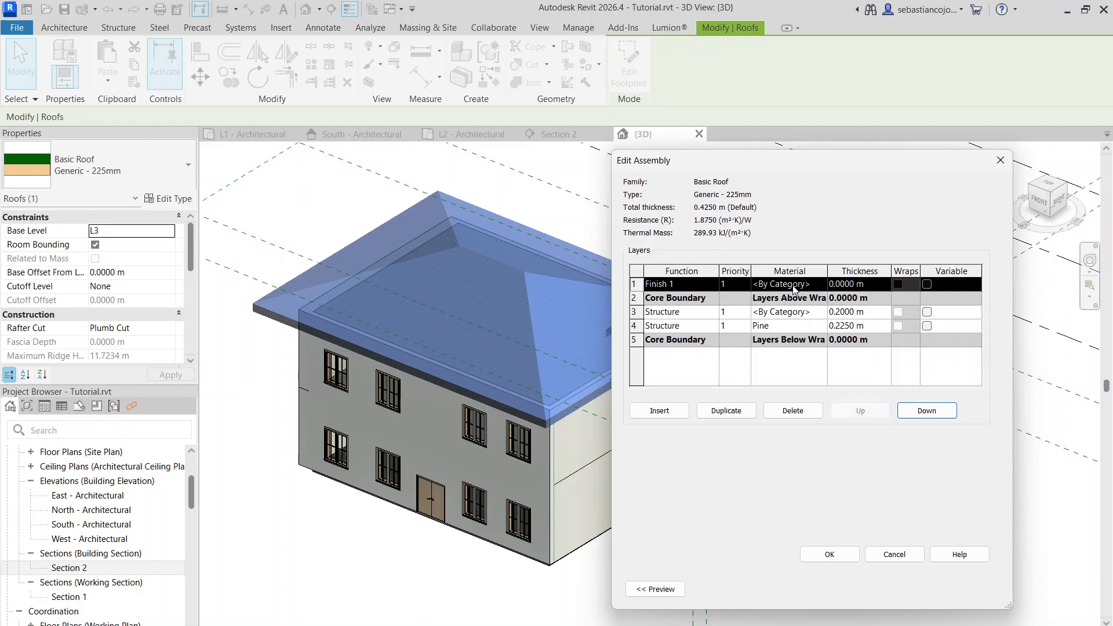
Step: Assign the Metal Door - Red material to the roof assembly's Finish 1 layer
{"action": "left_click", "coordinate": [794, 284]}
{"action": "left_click", "coordinate": [819, 284]}
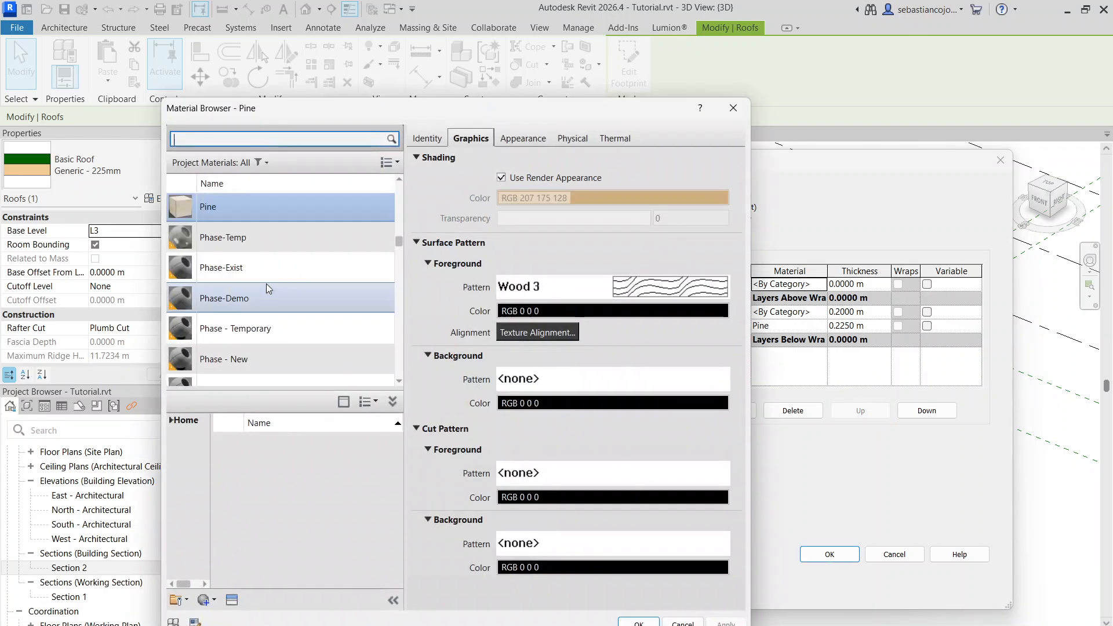
{"action": "scroll", "coordinate": [281, 204], "scroll_direction": "up", "scroll_amount": 5}
{"action": "left_click", "coordinate": [277, 218]}
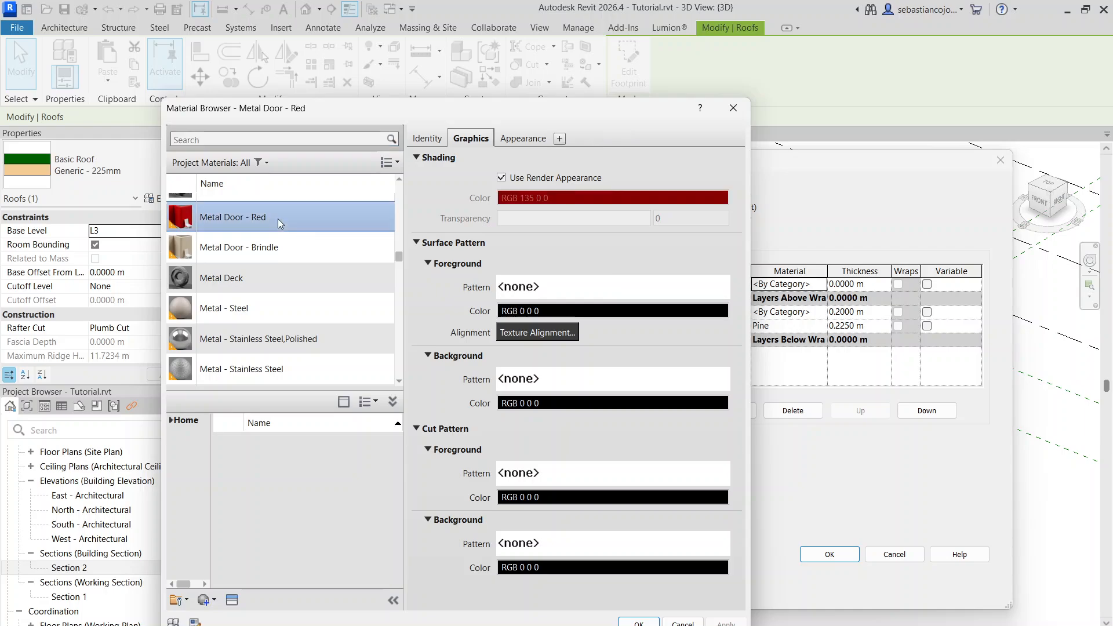
{"action": "scroll", "coordinate": [297, 217], "scroll_direction": "down", "scroll_amount": 2}
{"action": "scroll", "coordinate": [292, 239], "scroll_direction": "up", "scroll_amount": 2}
{"action": "scroll", "coordinate": [278, 278], "scroll_direction": "down", "scroll_amount": 4}
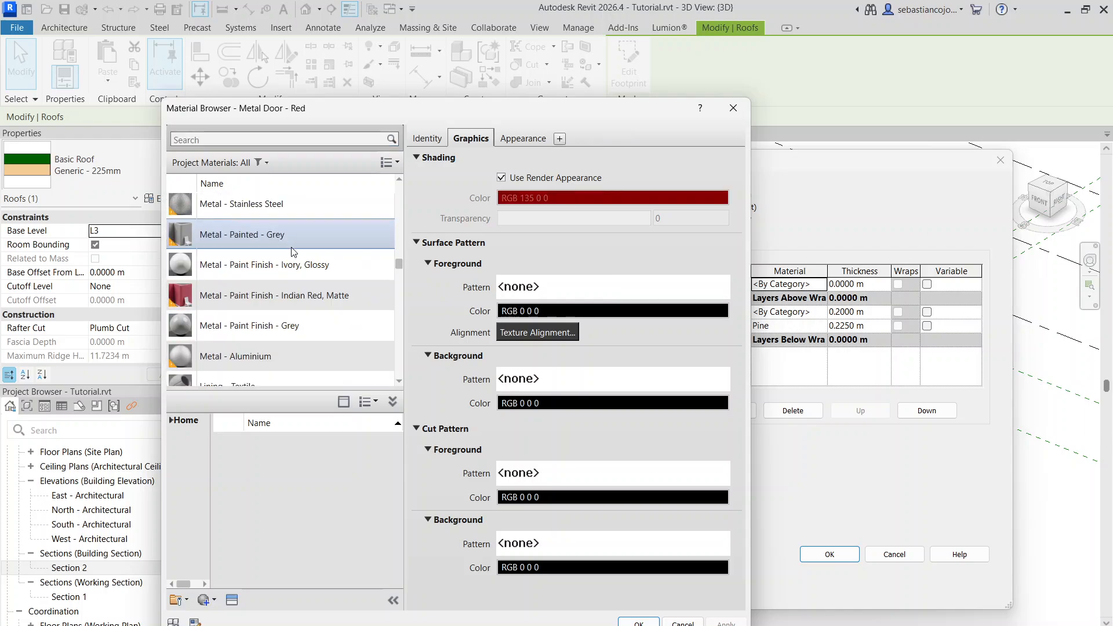
{"action": "scroll", "coordinate": [281, 286], "scroll_direction": "up", "scroll_amount": 2}
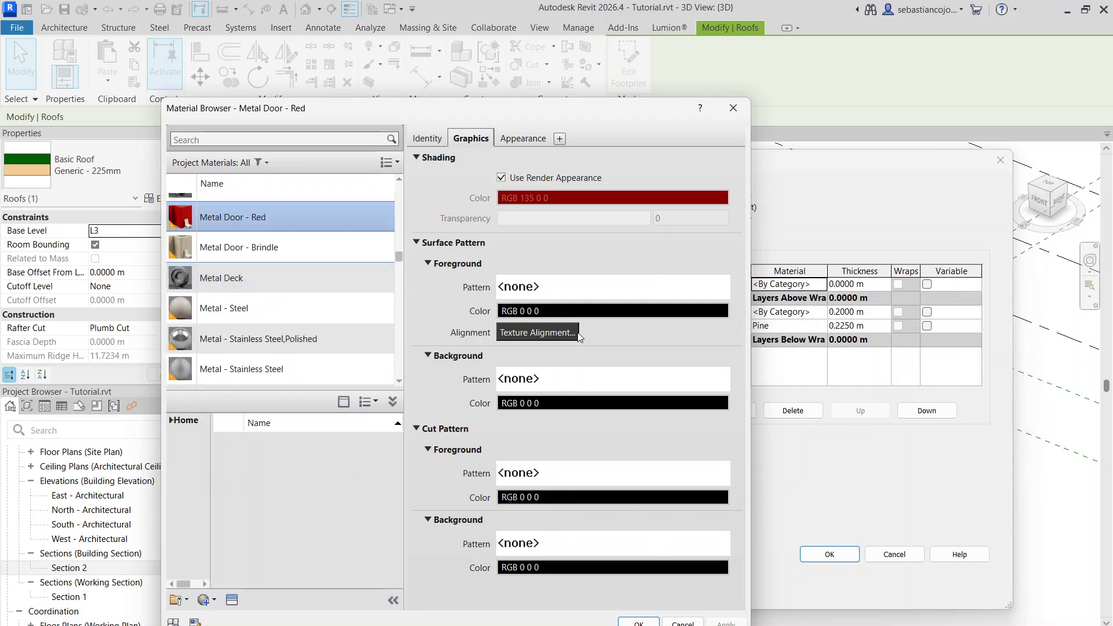
Step: Give the Metal Door - Red material a solid fill surface foreground pattern in red RGB 255 0 0 and accept the material
{"action": "left_click", "coordinate": [591, 286]}
{"action": "key", "text": "Down"}
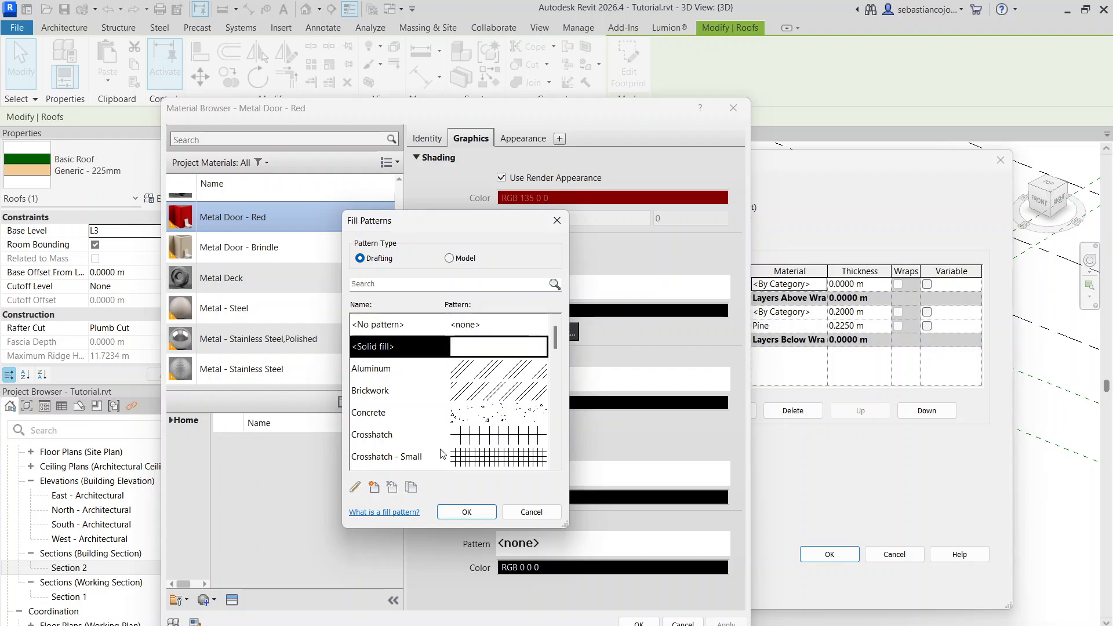
{"action": "key", "text": "Return"}
{"action": "left_click", "coordinate": [569, 313]}
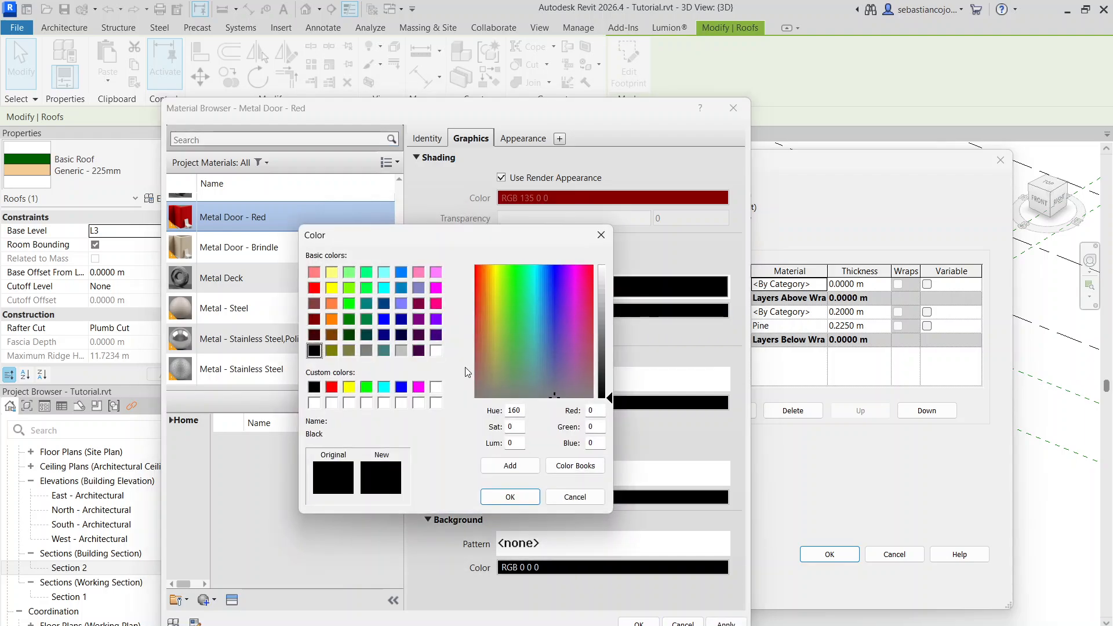
{"action": "left_click", "coordinate": [314, 287]}
{"action": "left_click", "coordinate": [485, 496]}
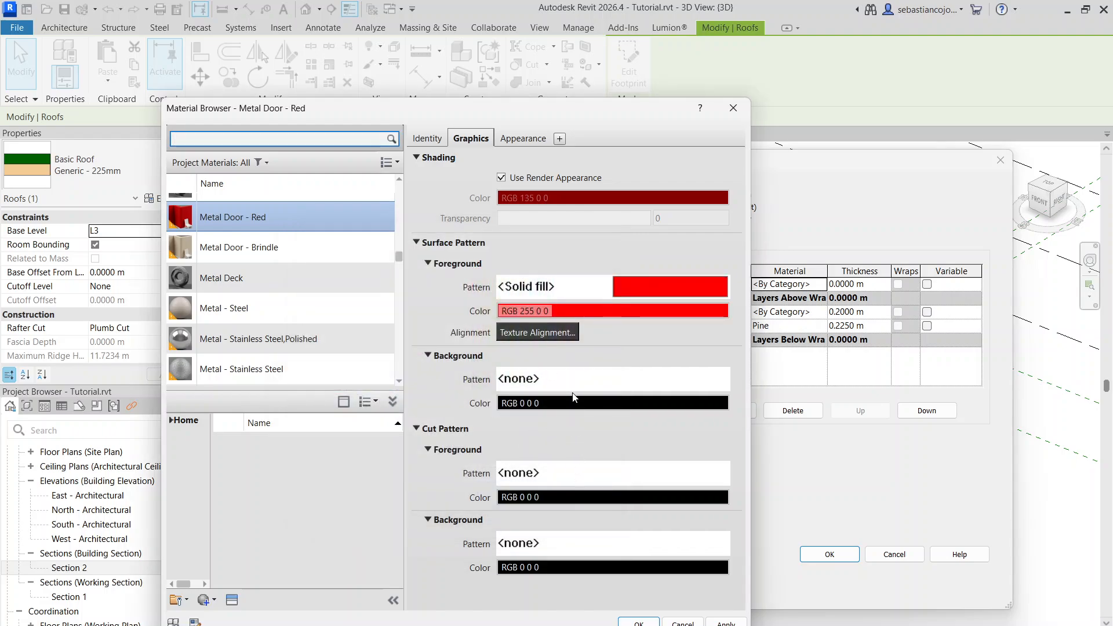
{"action": "left_click", "coordinate": [638, 622]}
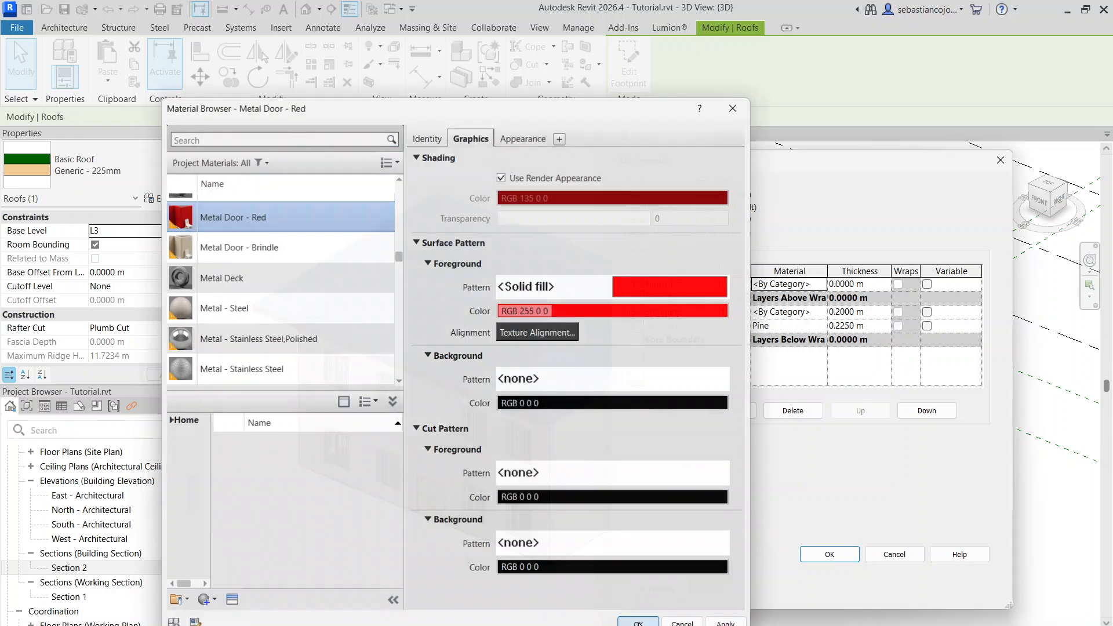
Step: Set the Finish 1 layer's thickness to 0.0010 m and accept the roof assembly and type changes
{"action": "left_click", "coordinate": [829, 554]}
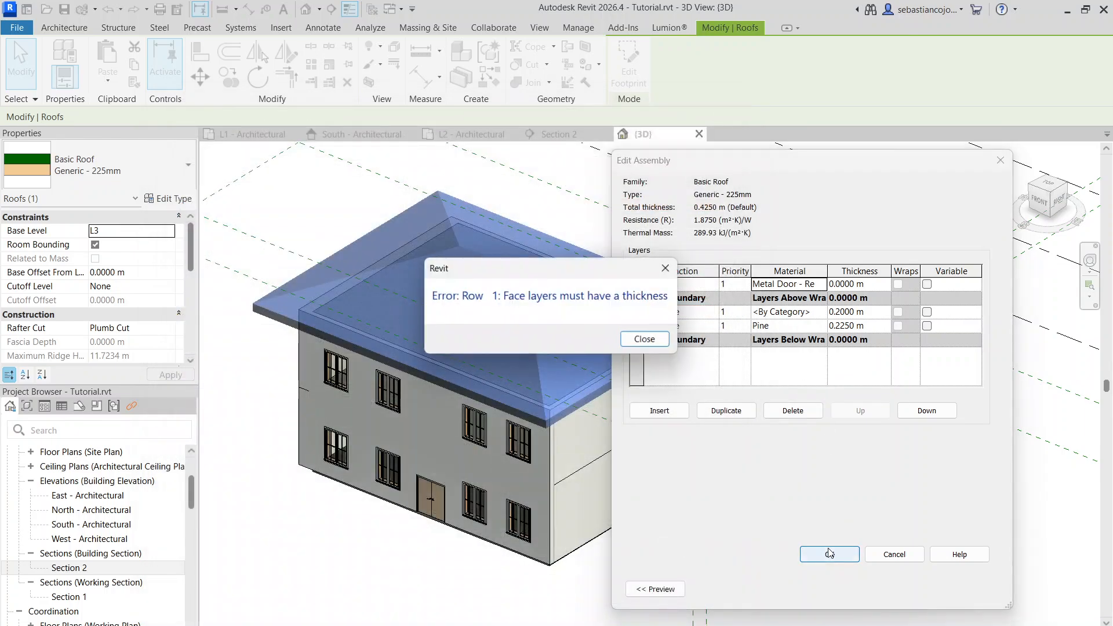
{"action": "left_click", "coordinate": [643, 334]}
{"action": "left_click", "coordinate": [857, 284]}
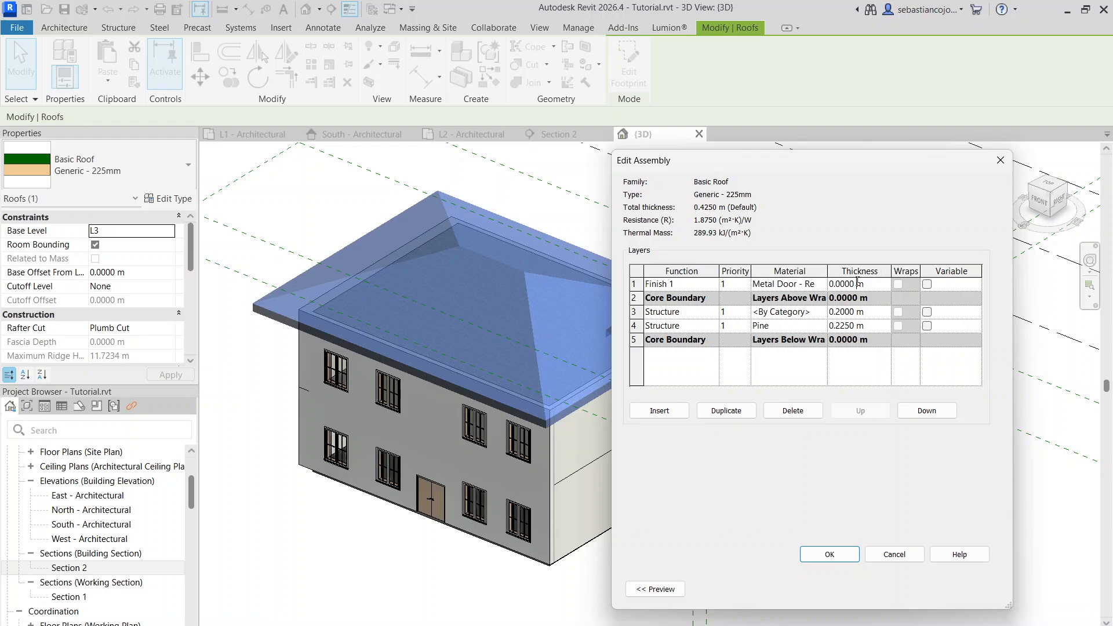
{"action": "left_click_drag", "start_coordinate": [851, 284], "coordinate": [841, 285]}
{"action": "type", "text": "1"}
{"action": "left_click", "coordinate": [836, 284]}
{"action": "type", "text": "0"}
{"action": "left_click", "coordinate": [842, 550]}
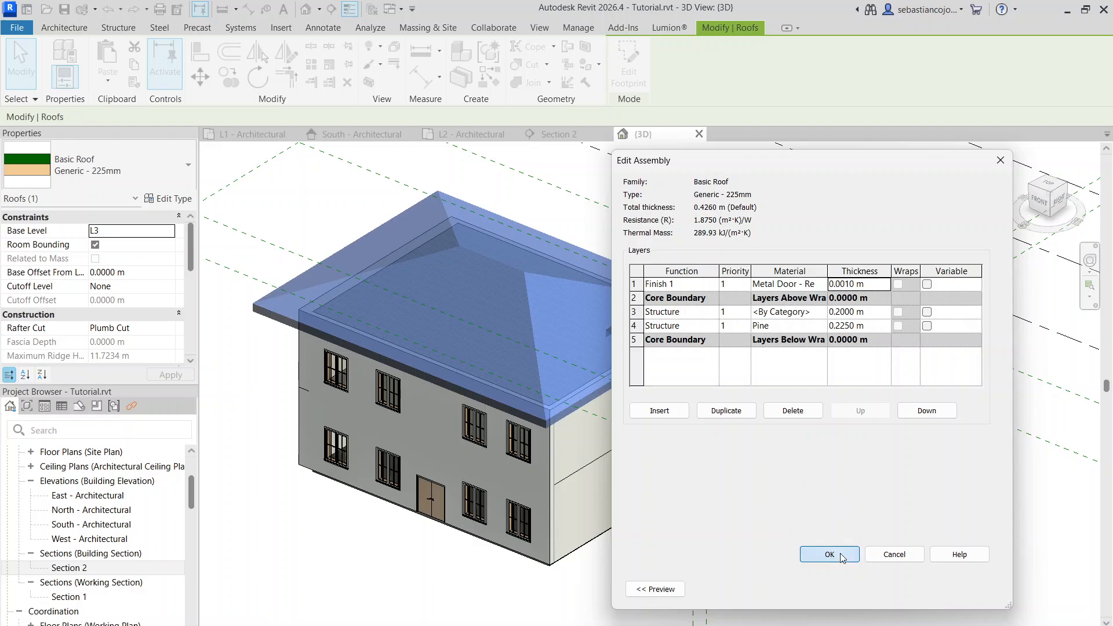
{"action": "left_click", "coordinate": [848, 594]}
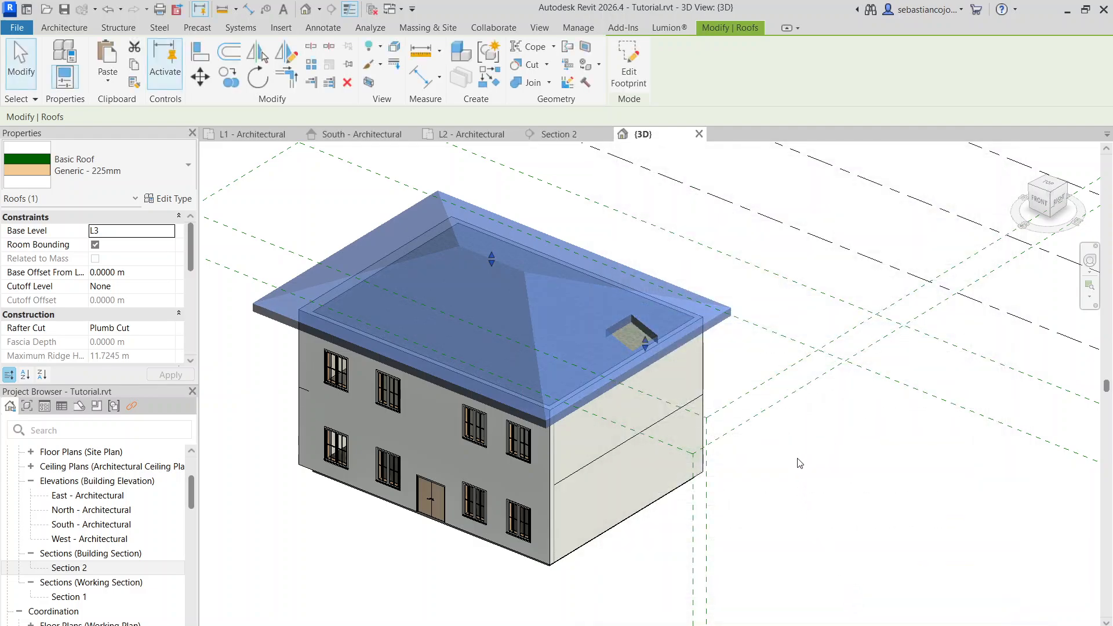
Step: Clear the roof selection and inspect the new roof finish in the 3D view from several angles
{"action": "left_click", "coordinate": [717, 420]}
{"action": "scroll", "coordinate": [611, 276], "scroll_direction": "down", "scroll_amount": 3}
{"action": "scroll", "coordinate": [480, 301], "scroll_direction": "up", "scroll_amount": 4}
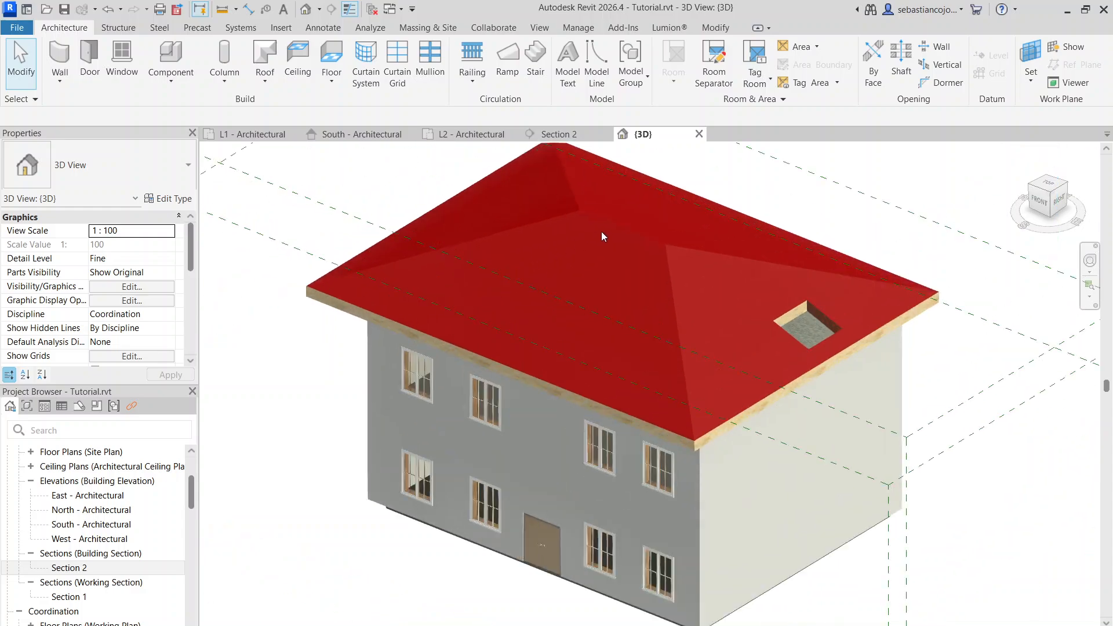
{"action": "scroll", "coordinate": [640, 239], "scroll_direction": "down", "scroll_amount": 2}
{"action": "middle_click_drag", "start_coordinate": [652, 307], "coordinate": [638, 362], "text": "shift"}
{"action": "scroll", "coordinate": [706, 288], "scroll_direction": "up", "scroll_amount": 5}
{"action": "scroll", "coordinate": [705, 287], "scroll_direction": "down", "scroll_amount": 6}
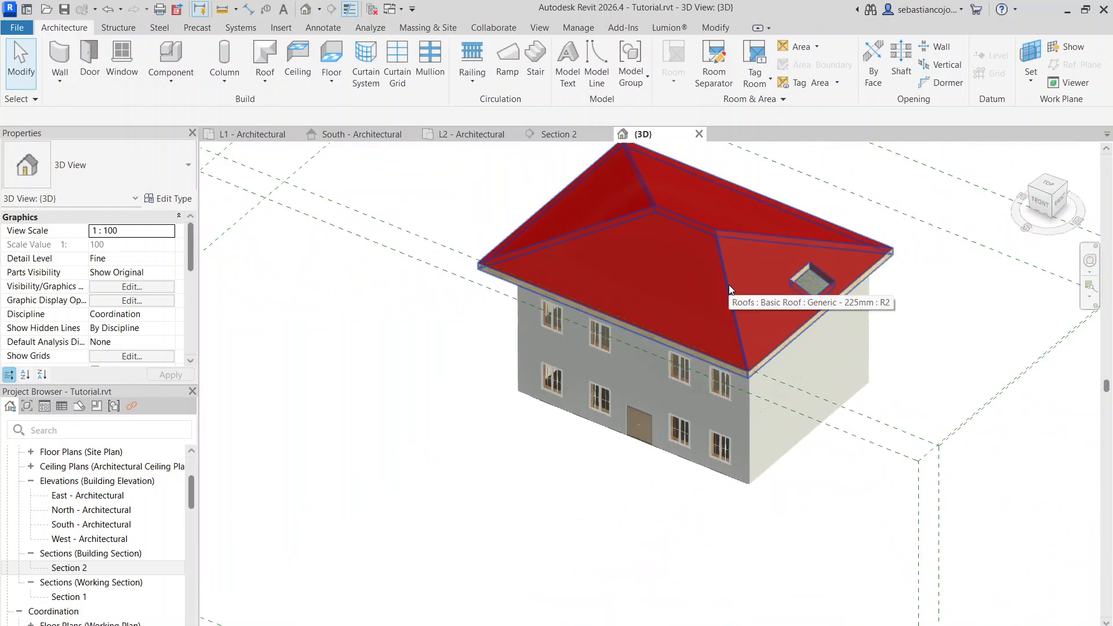
{"action": "middle_click_drag", "start_coordinate": [729, 284], "coordinate": [719, 510], "text": "shift"}
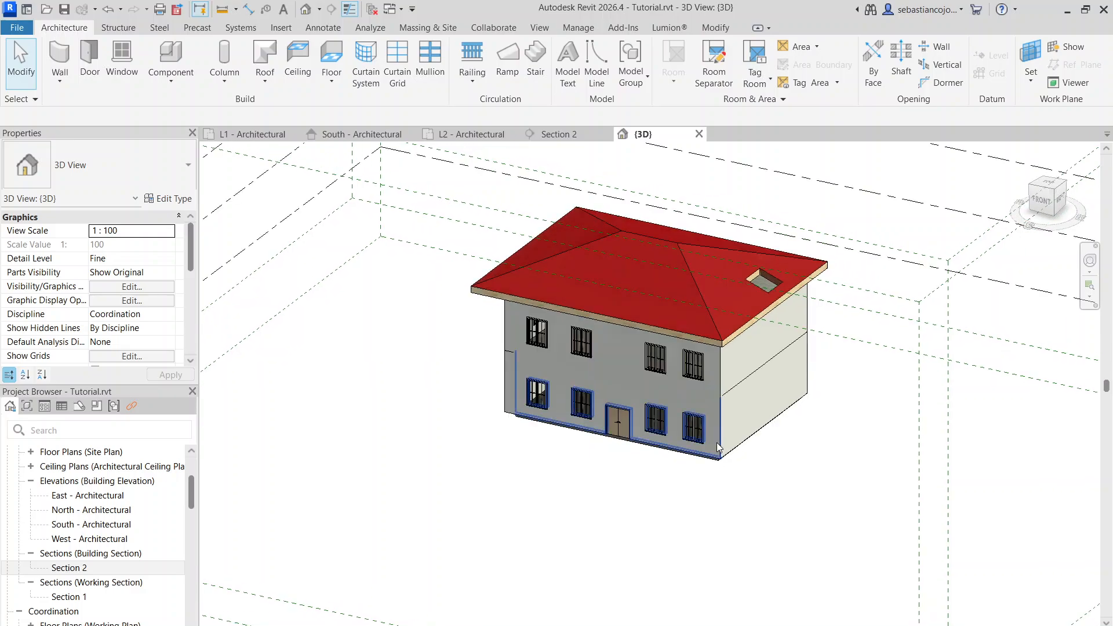
{"action": "scroll", "coordinate": [723, 355], "scroll_direction": "up", "scroll_amount": 3}
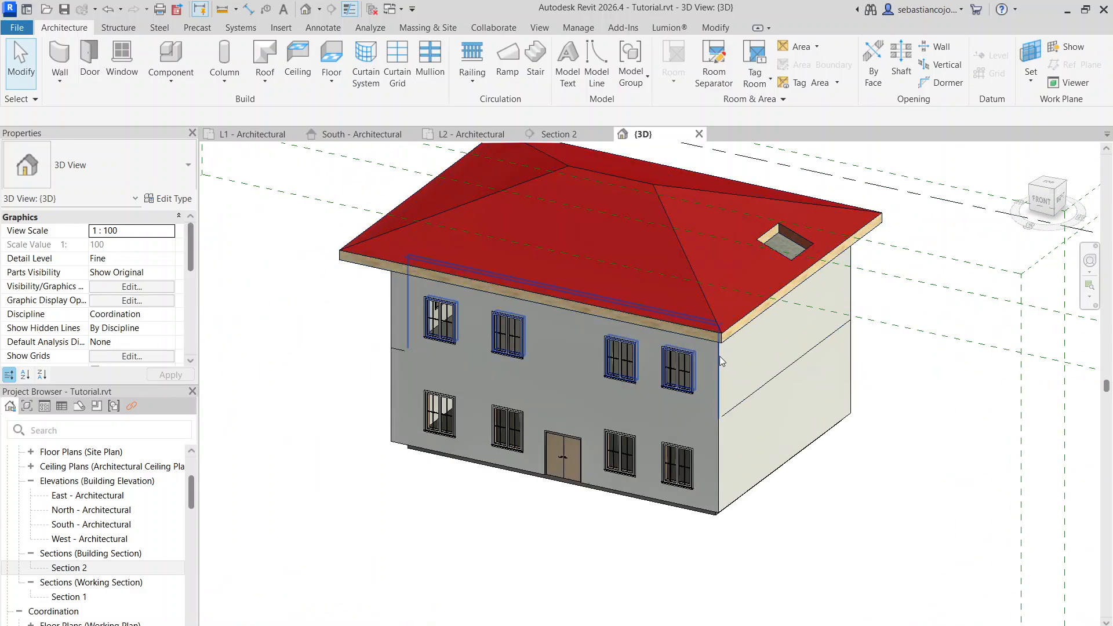
Step: Select the L2 wall of type M_Exterior - CMU Insulated and look at its layer assembly without changing it
{"action": "left_click", "coordinate": [718, 356]}
{"action": "key", "text": "Escape"}
{"action": "left_click", "coordinate": [753, 397]}
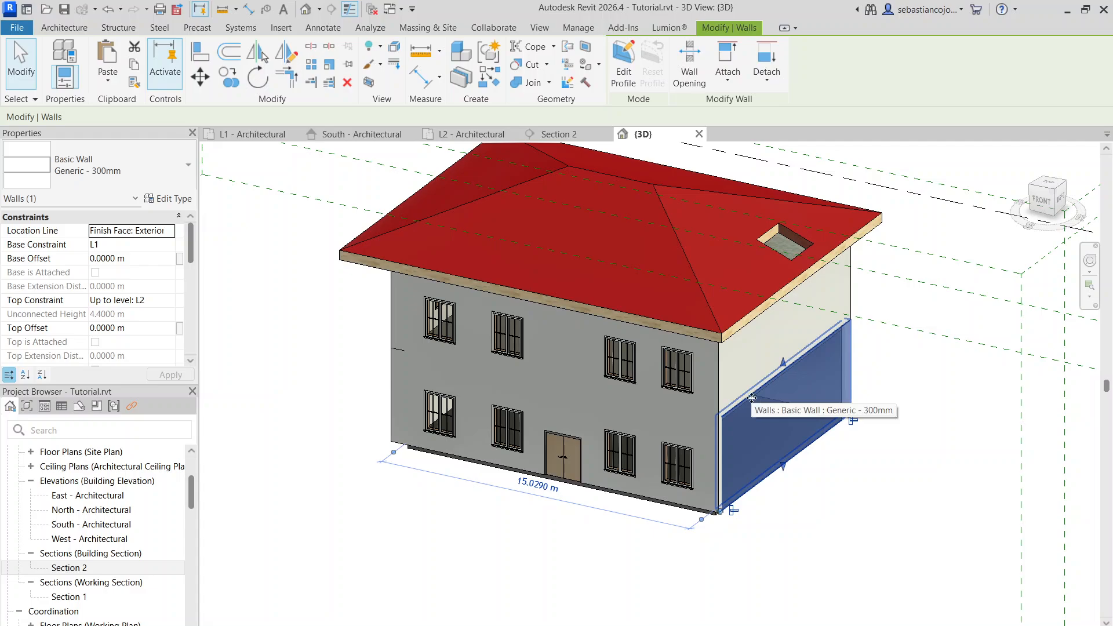
{"action": "key", "text": "Escape"}
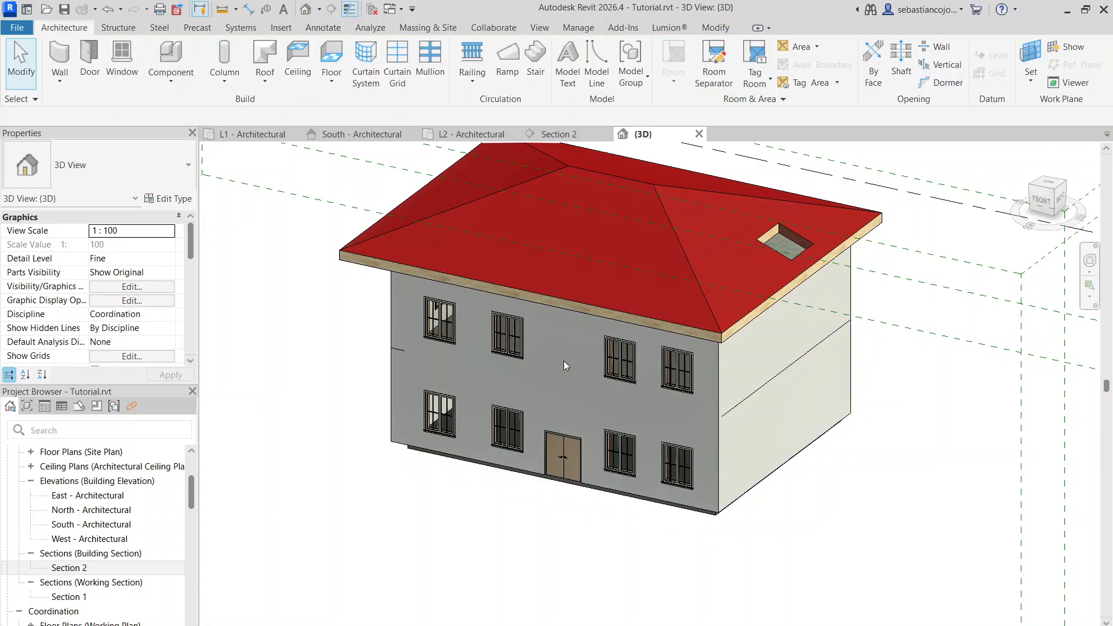
{"action": "left_click", "coordinate": [389, 326]}
{"action": "left_click", "coordinate": [149, 199]}
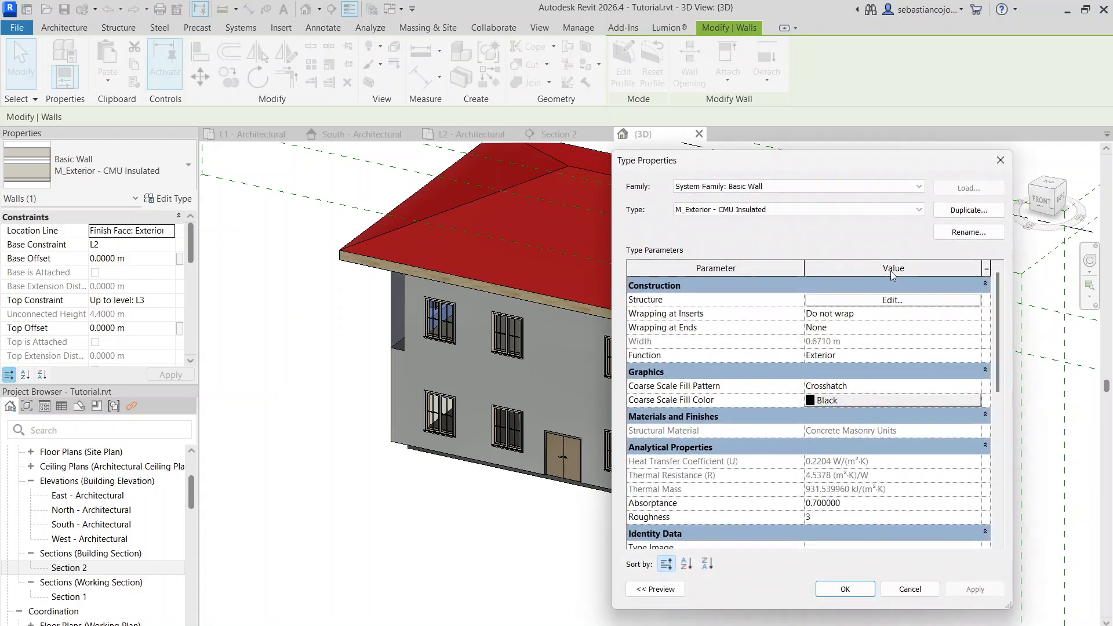
{"action": "left_click", "coordinate": [892, 300]}
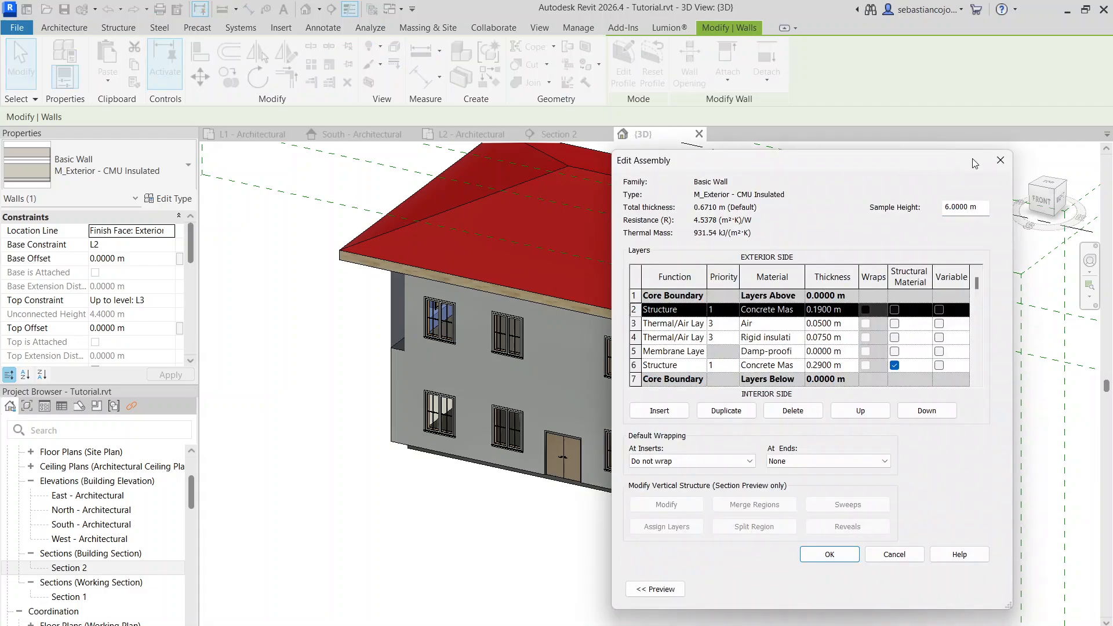
{"action": "left_click", "coordinate": [1000, 160]}
{"action": "left_click", "coordinate": [1006, 166]}
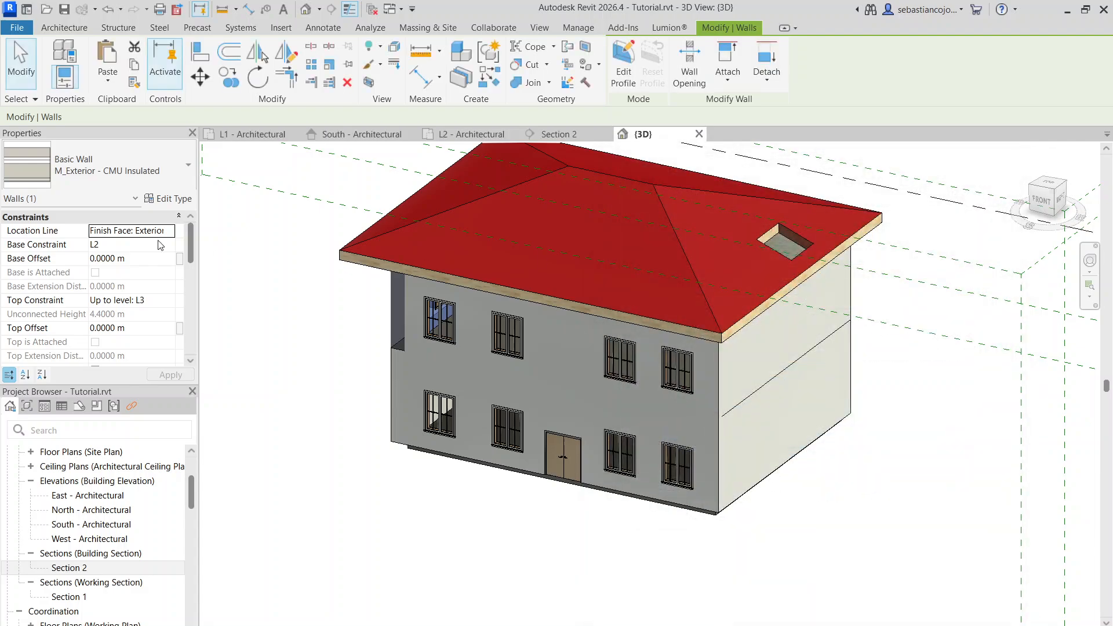
Step: Reopen the M_Exterior - CMU Insulated wall type's assembly and read through all its layers from exterior to interior side
{"action": "left_click", "coordinate": [168, 198]}
{"action": "left_click", "coordinate": [951, 300]}
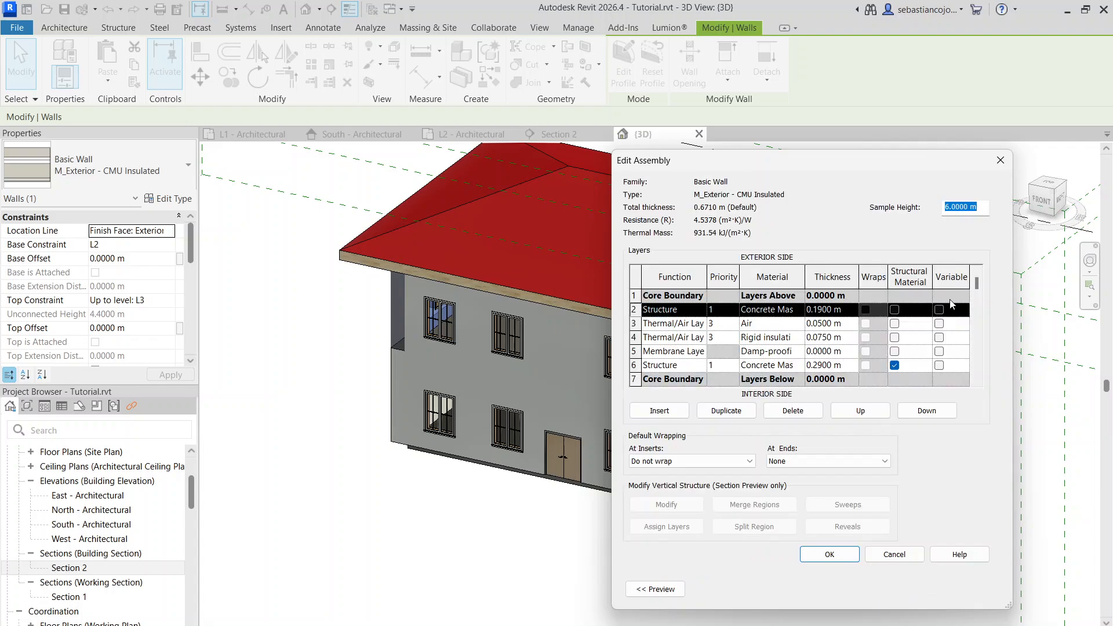
{"action": "scroll", "coordinate": [745, 331], "scroll_direction": "down", "scroll_amount": 2}
{"action": "scroll", "coordinate": [701, 307], "scroll_direction": "up", "scroll_amount": 2}
{"action": "scroll", "coordinate": [701, 307], "scroll_direction": "down", "scroll_amount": 2}
{"action": "scroll", "coordinate": [697, 315], "scroll_direction": "up", "scroll_amount": 2}
{"action": "scroll", "coordinate": [688, 323], "scroll_direction": "down", "scroll_amount": 2}
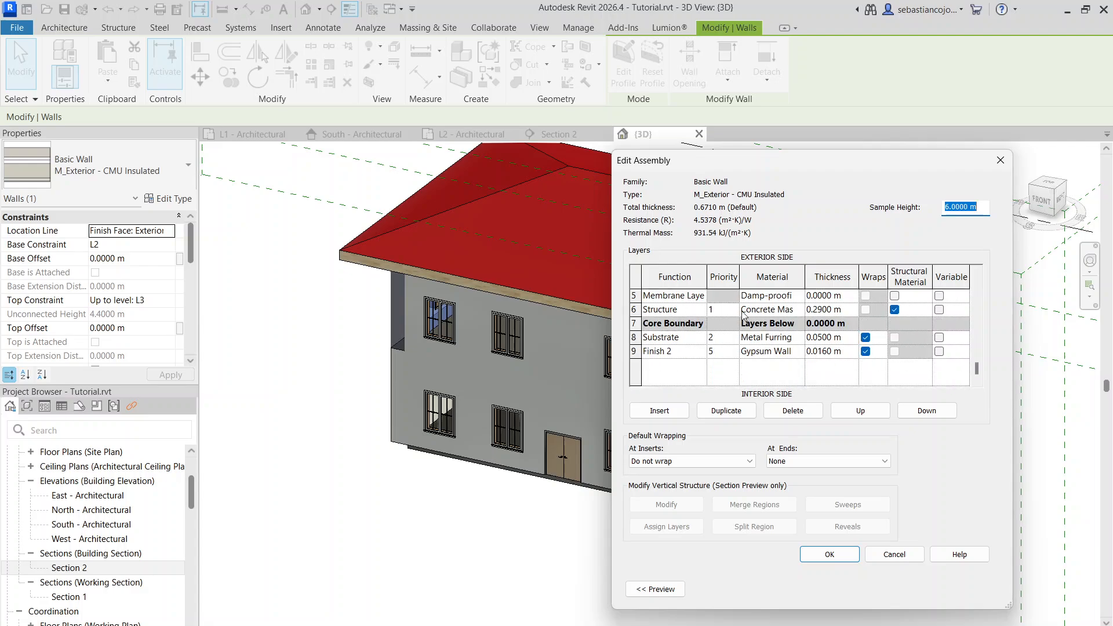
{"action": "left_click", "coordinate": [1001, 159]}
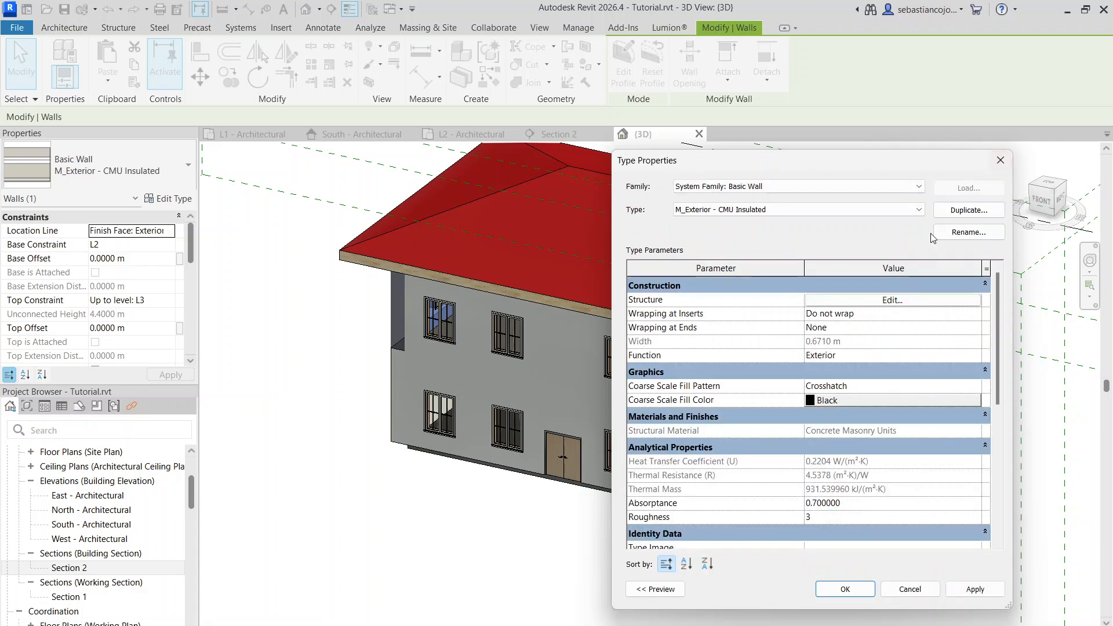
Step: Duplicate the M_Exterior - CMU Insulated wall type and rename the copy as Wall 2
{"action": "left_click", "coordinate": [940, 212]}
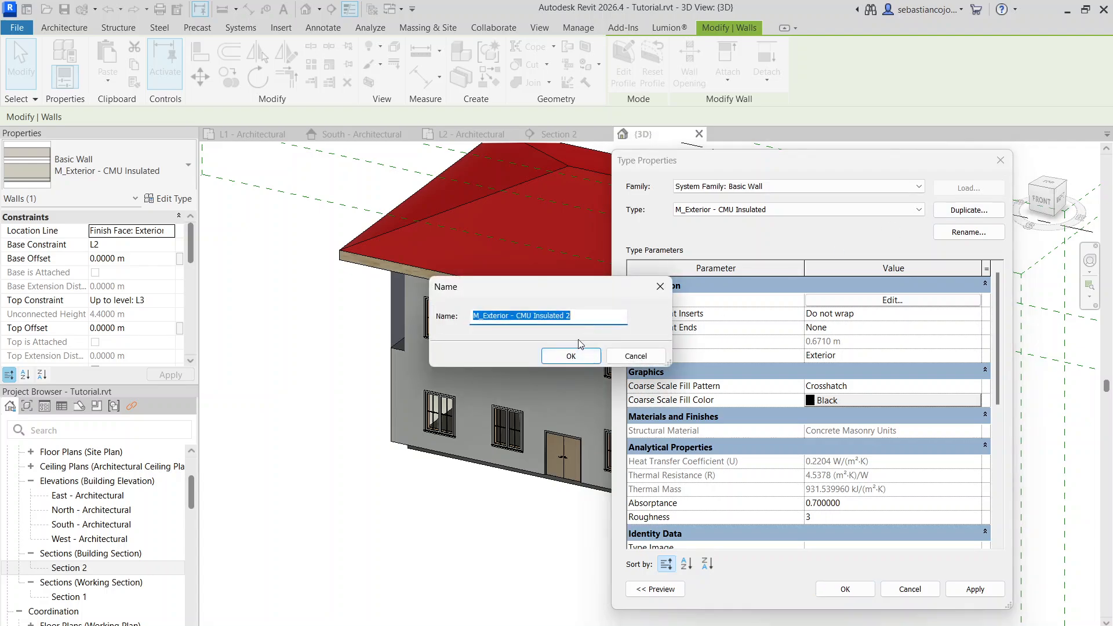
{"action": "key", "text": "Tab"}
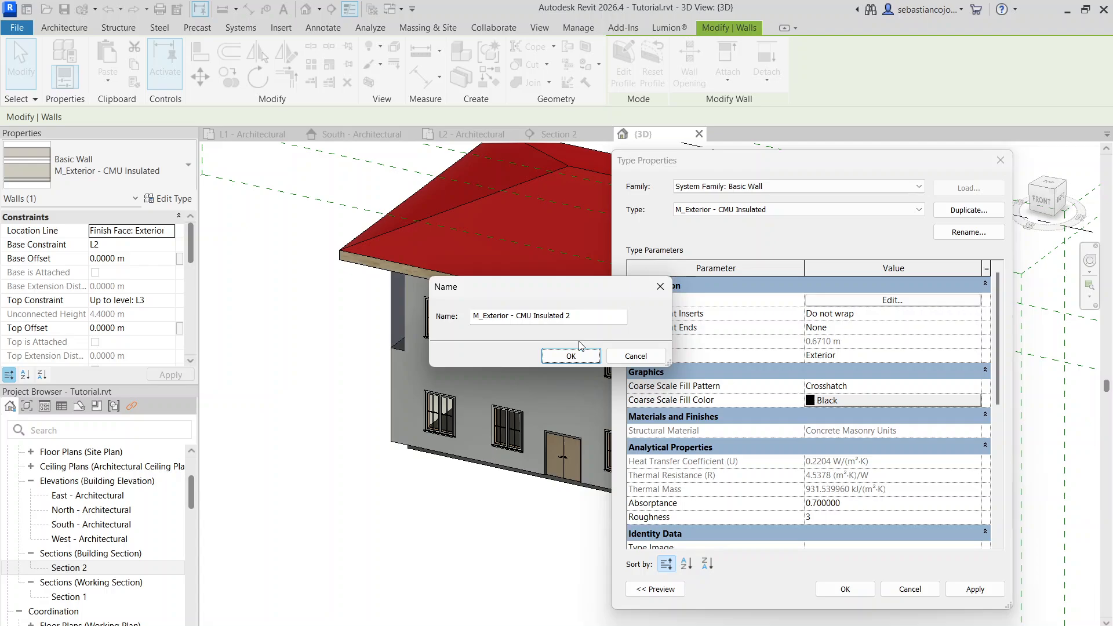
{"action": "key", "text": "Return"}
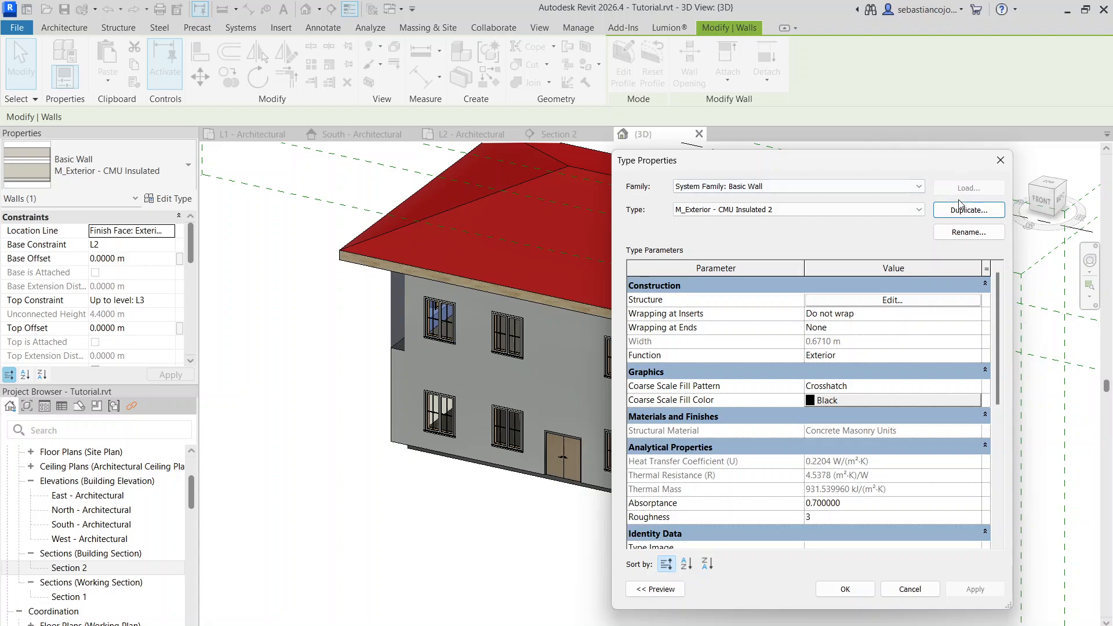
{"action": "left_click", "coordinate": [959, 234]}
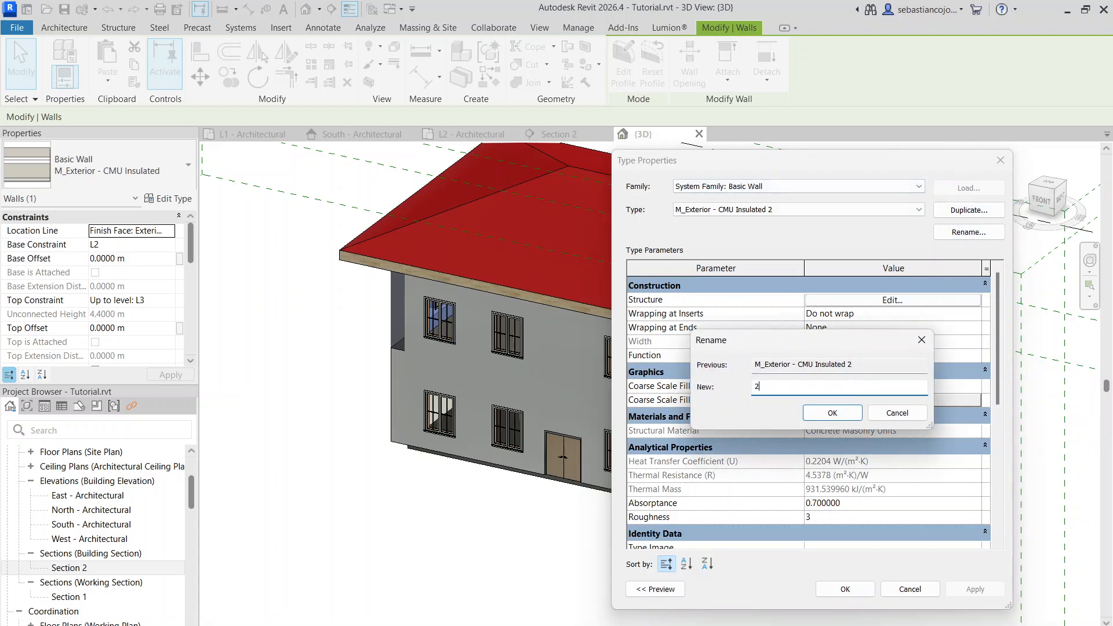
{"action": "key", "text": "BackSpace"}
{"action": "type", "text": "Wall"}
{"action": "key", "text": "Return"}
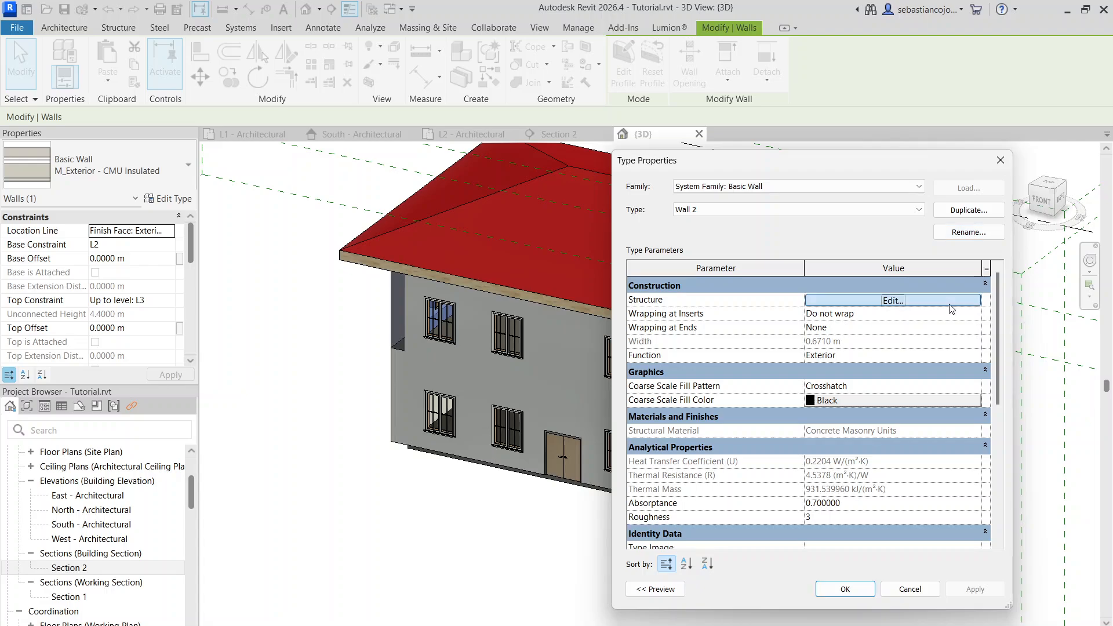
Step: Review the layers in Wall 2's assembly without editing them and accept the type properties
{"action": "left_click", "coordinate": [823, 300]}
{"action": "scroll", "coordinate": [800, 339], "scroll_direction": "down", "scroll_amount": 2}
{"action": "left_click", "coordinate": [641, 309]}
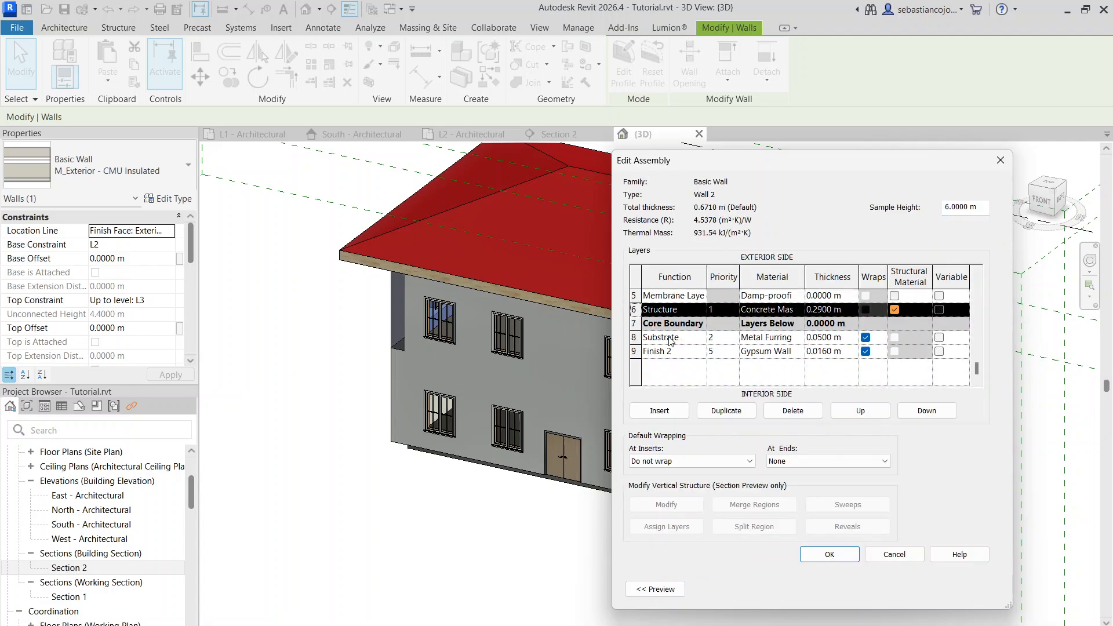
{"action": "scroll", "coordinate": [831, 326], "scroll_direction": "up", "scroll_amount": 2}
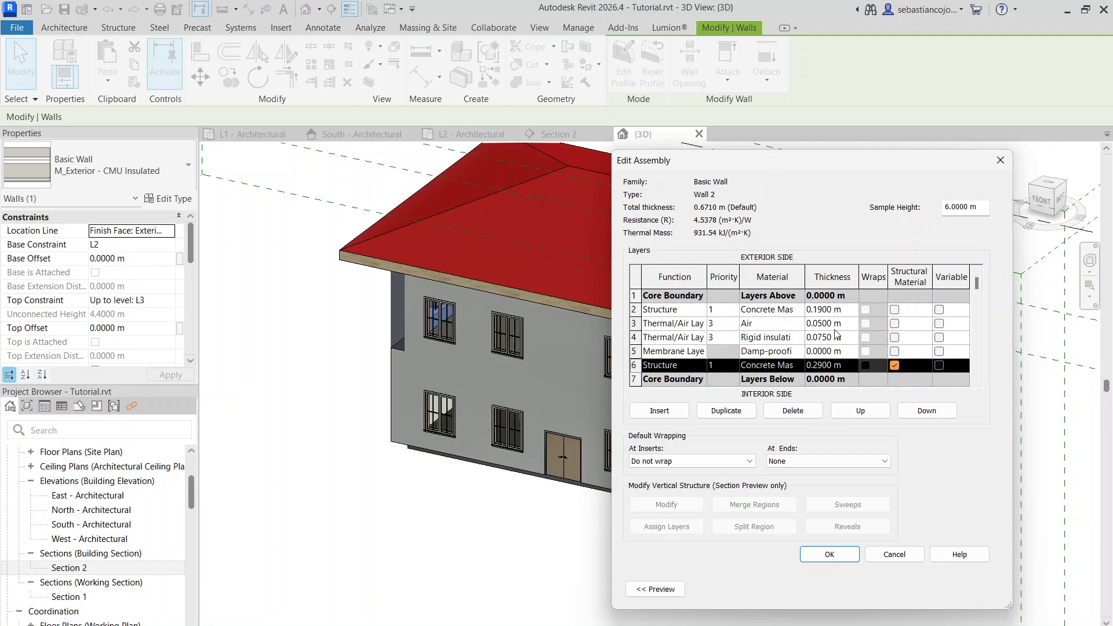
{"action": "left_click", "coordinate": [997, 161]}
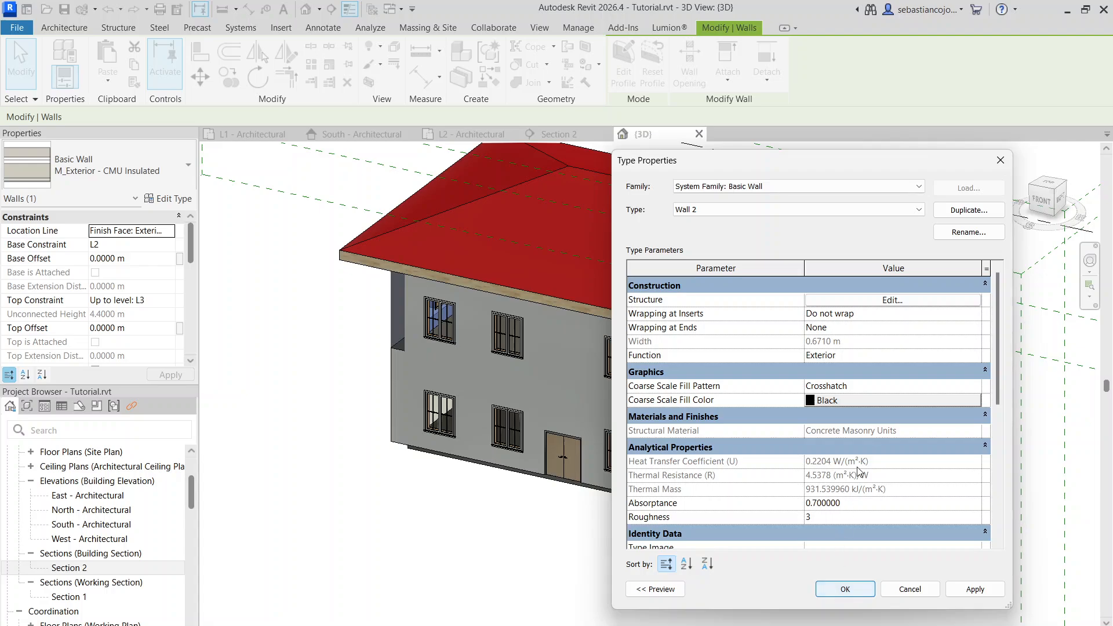
{"action": "left_click", "coordinate": [868, 590]}
Step: Look through the available wall types and check the selected wall's type properties without making changes
{"action": "left_click", "coordinate": [172, 187]}
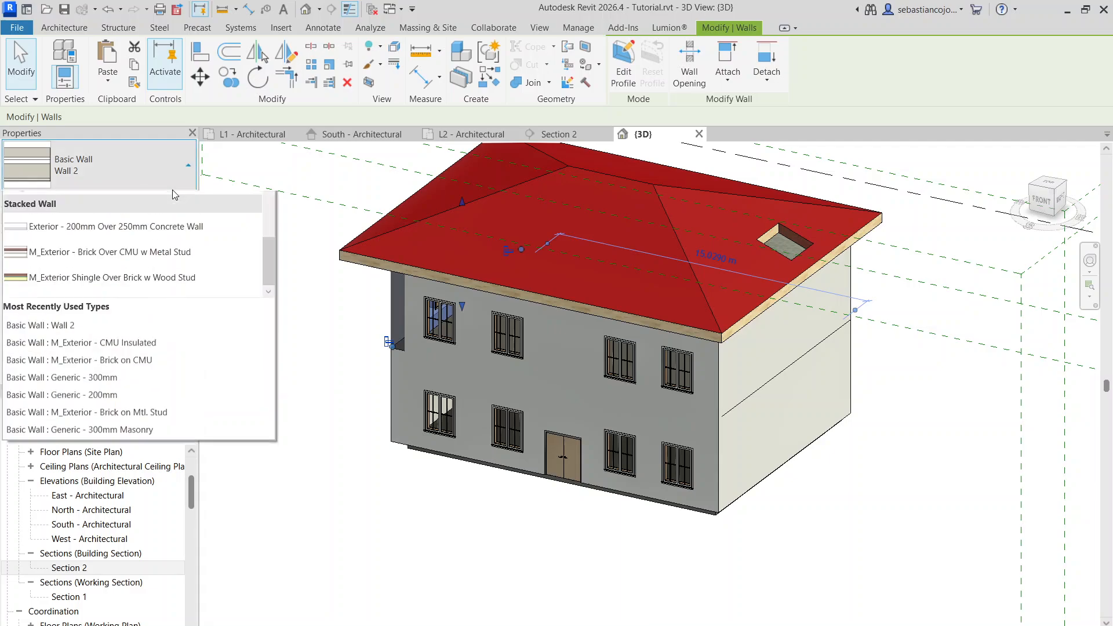
{"action": "left_click", "coordinate": [172, 203]}
{"action": "left_click", "coordinate": [173, 200]}
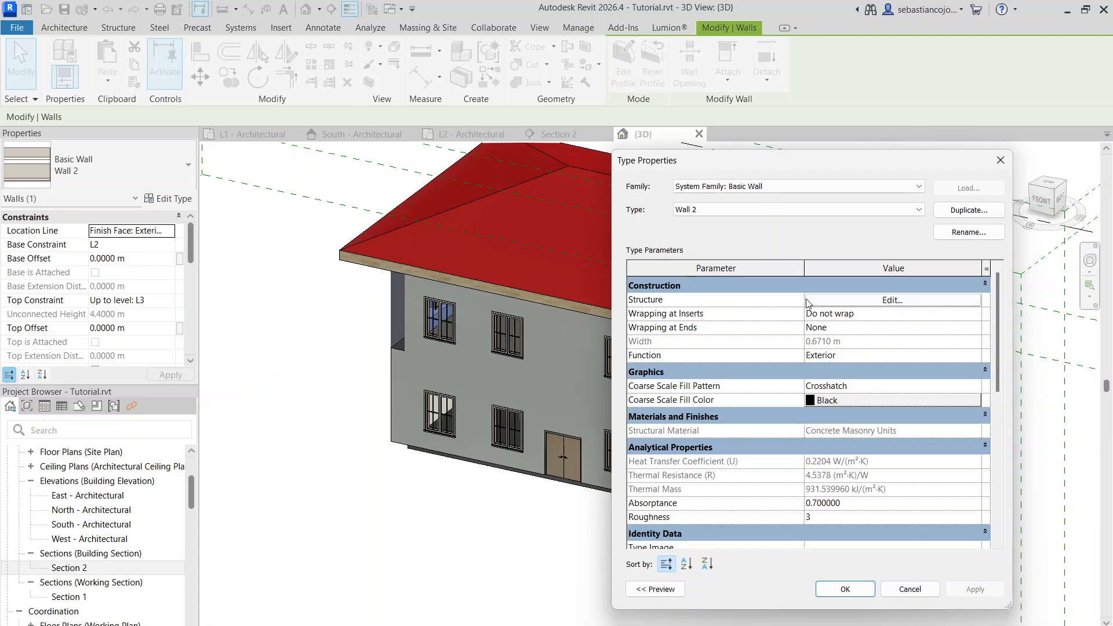
{"action": "key", "text": "Escape"}
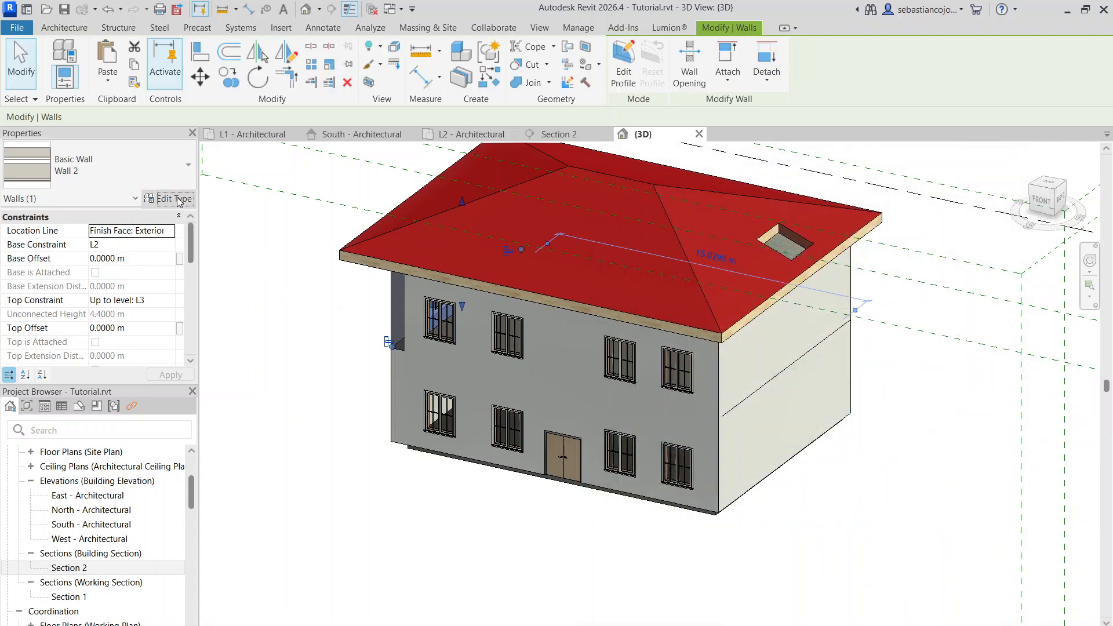
Step: Open Wall 2's assembly and go through its layers one by one, from the exterior Structure layer to the interior side
{"action": "left_click", "coordinate": [184, 200]}
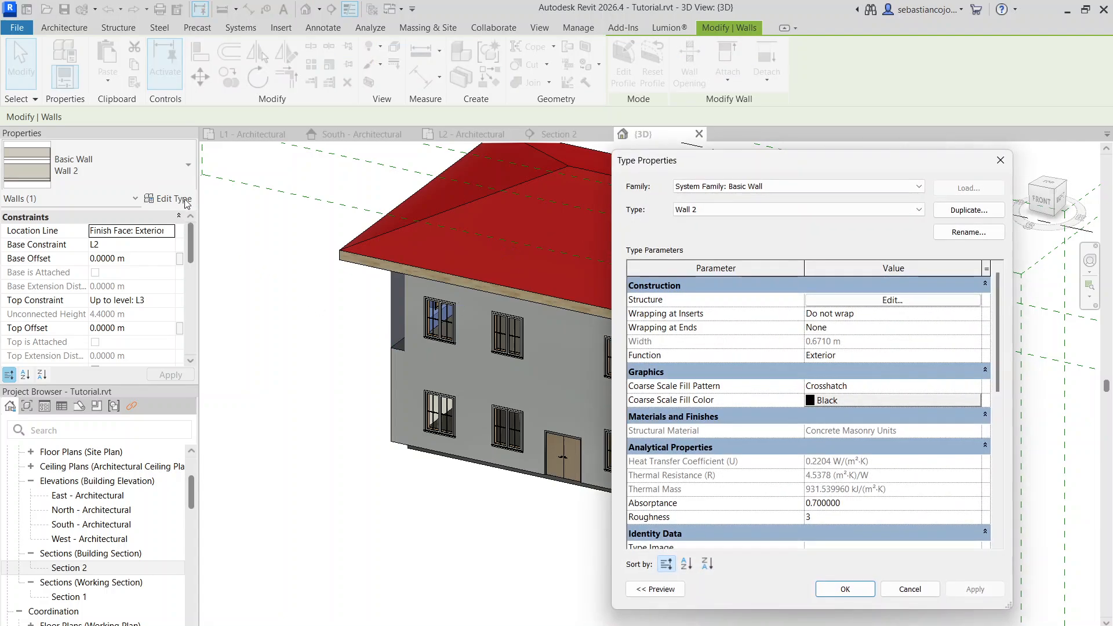
{"action": "left_click", "coordinate": [855, 300]}
{"action": "scroll", "coordinate": [664, 348], "scroll_direction": "down", "scroll_amount": 2}
{"action": "scroll", "coordinate": [664, 348], "scroll_direction": "up", "scroll_amount": 2}
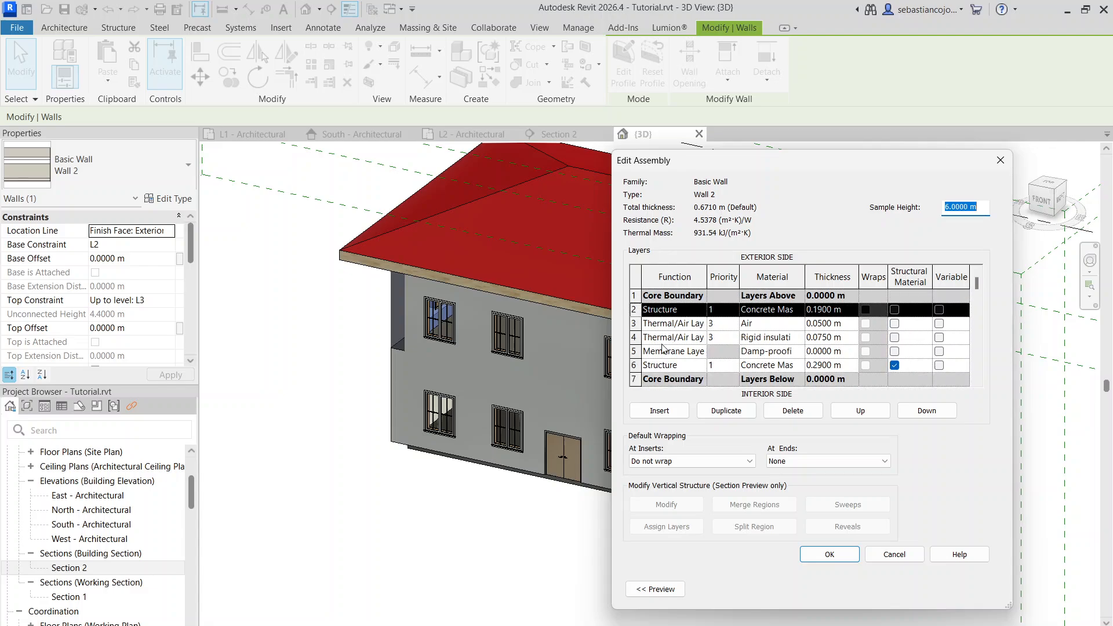
{"action": "left_click", "coordinate": [636, 324]}
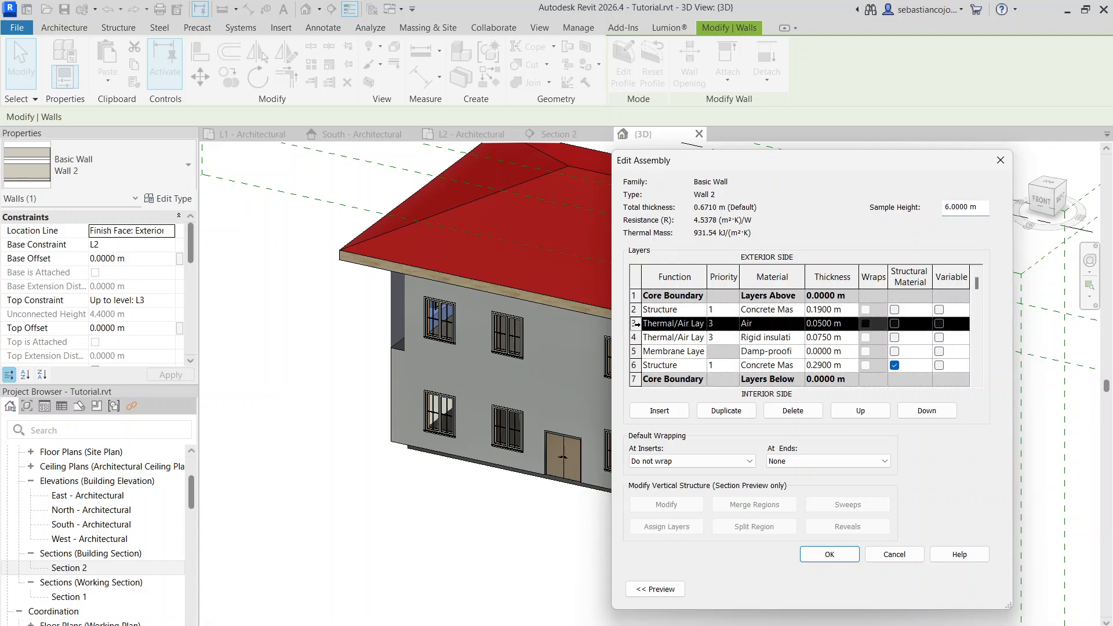
{"action": "left_click", "coordinate": [636, 310]}
{"action": "left_click", "coordinate": [636, 324]}
{"action": "left_click", "coordinate": [635, 337]}
{"action": "left_click", "coordinate": [636, 351]}
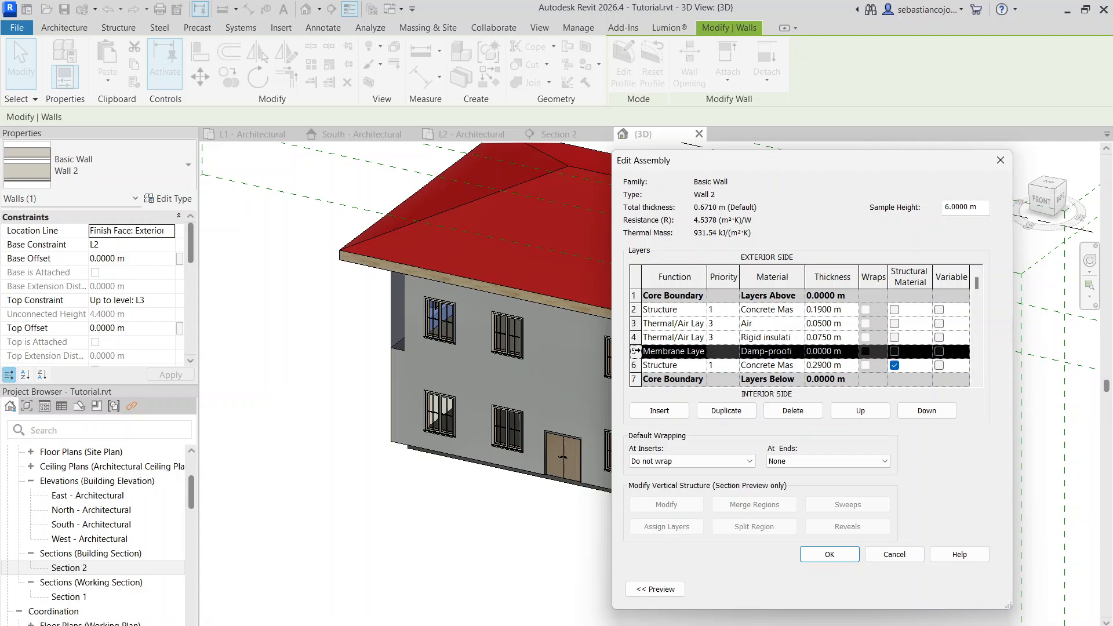
{"action": "scroll", "coordinate": [635, 351], "scroll_direction": "down", "scroll_amount": 2}
{"action": "left_click", "coordinate": [636, 323]}
{"action": "scroll", "coordinate": [638, 323], "scroll_direction": "up", "scroll_amount": 2}
{"action": "left_click", "coordinate": [636, 310]}
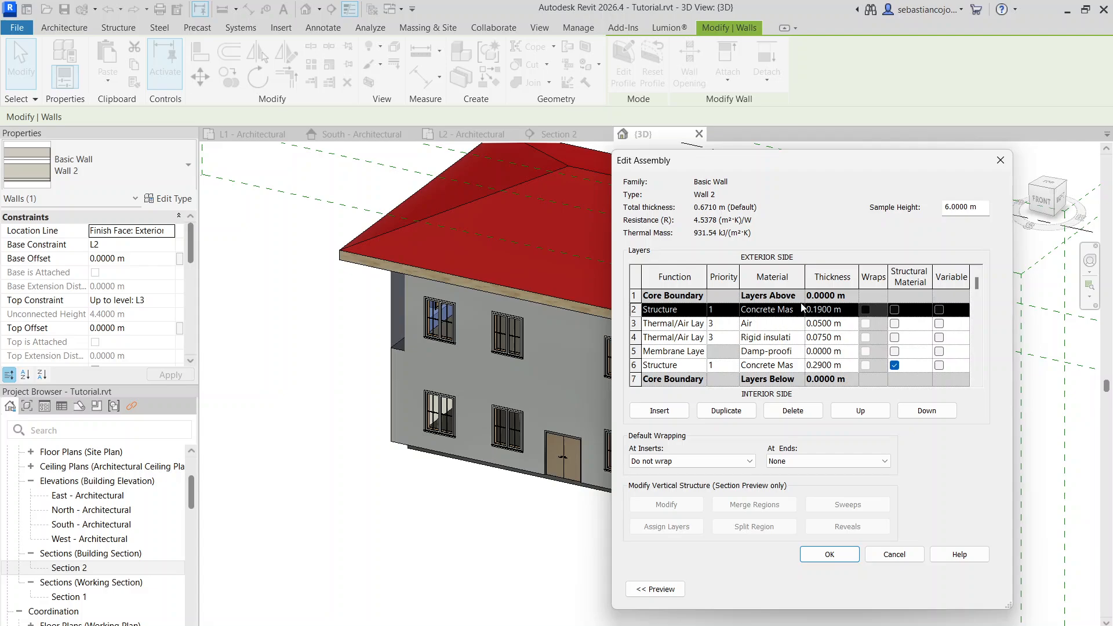
Step: Check the priority options of Wall 2's exterior Structure layer without changing them and open that layer's material
{"action": "left_click", "coordinate": [735, 311]}
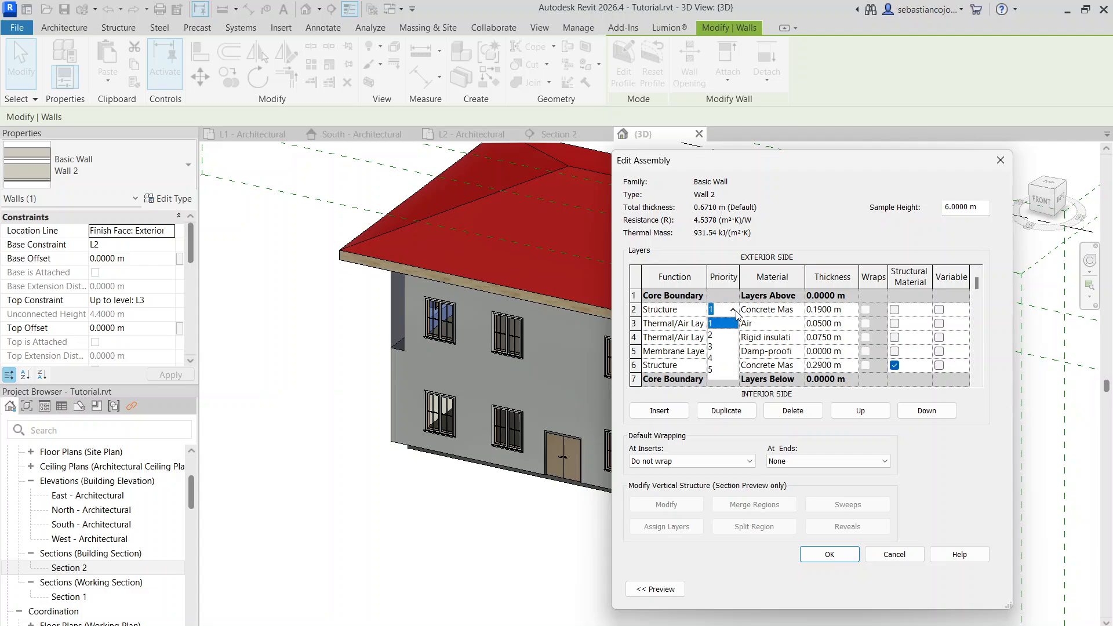
{"action": "left_click", "coordinate": [733, 309]}
{"action": "left_click", "coordinate": [765, 311]}
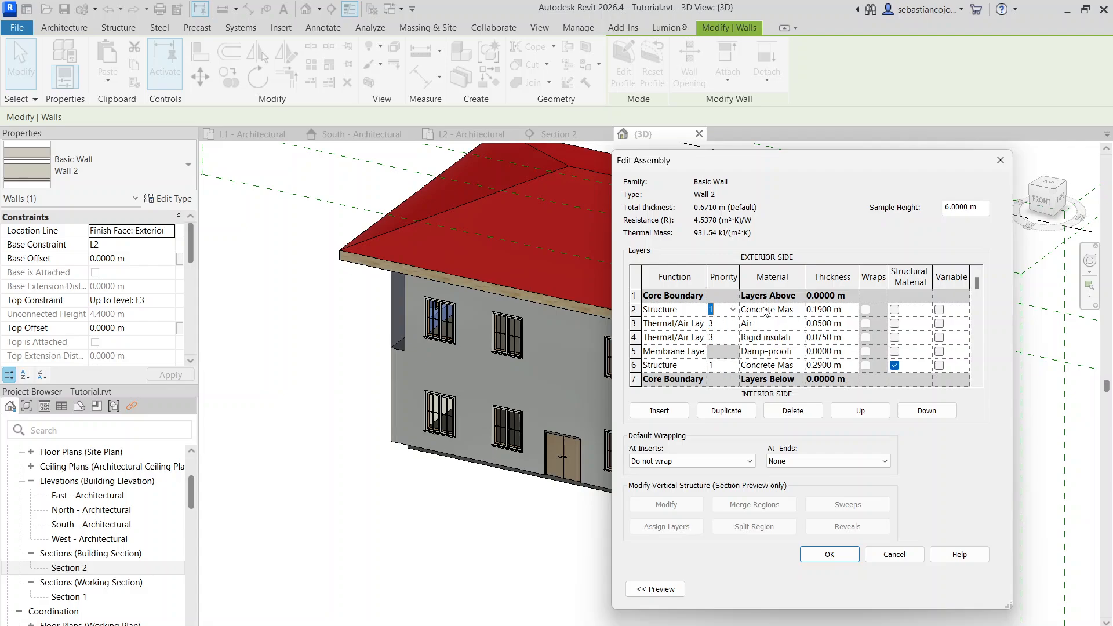
{"action": "left_click", "coordinate": [771, 309]}
{"action": "left_click", "coordinate": [801, 310]}
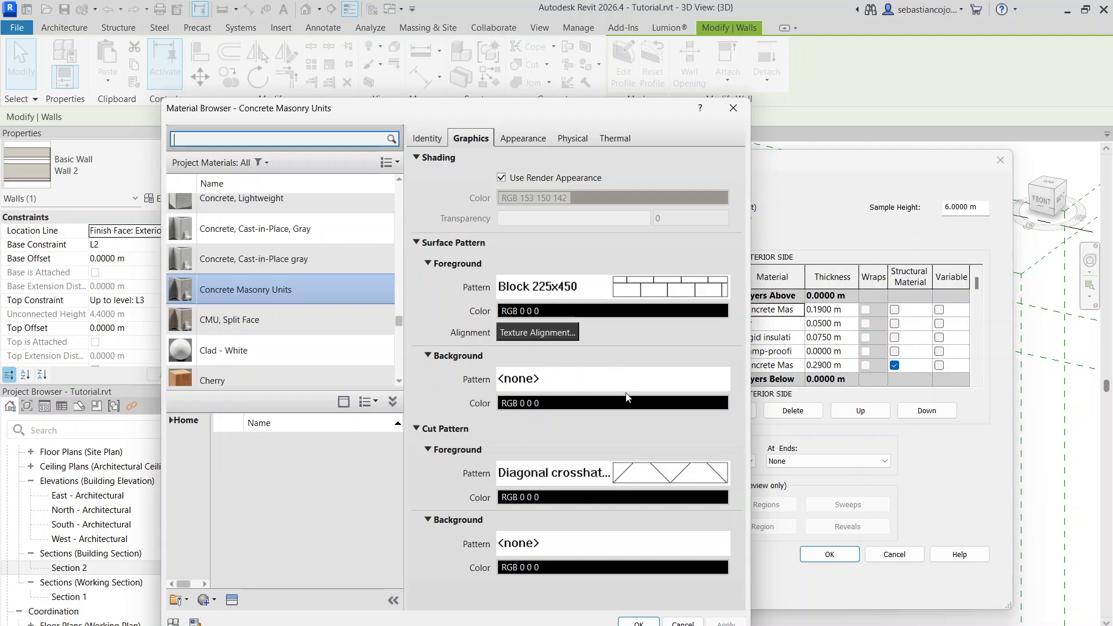
Step: View the fill patterns offered for the cut background without choosing one, and look through the list of project materials
{"action": "left_click", "coordinate": [572, 553]}
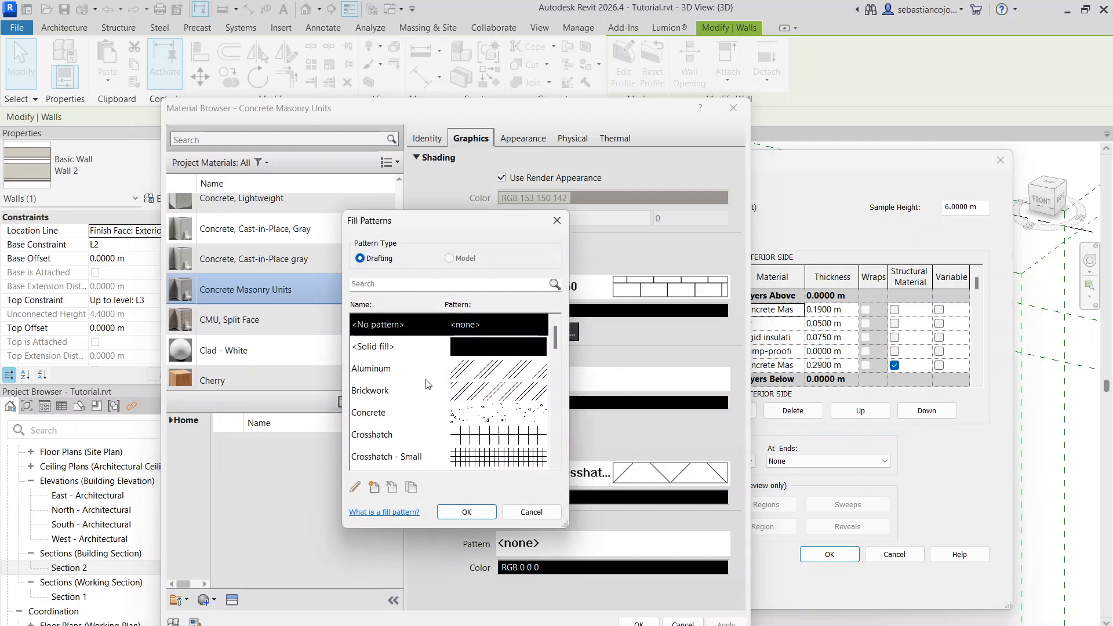
{"action": "key", "text": "Escape"}
{"action": "scroll", "coordinate": [306, 313], "scroll_direction": "up", "scroll_amount": 3}
{"action": "scroll", "coordinate": [289, 233], "scroll_direction": "down", "scroll_amount": 5}
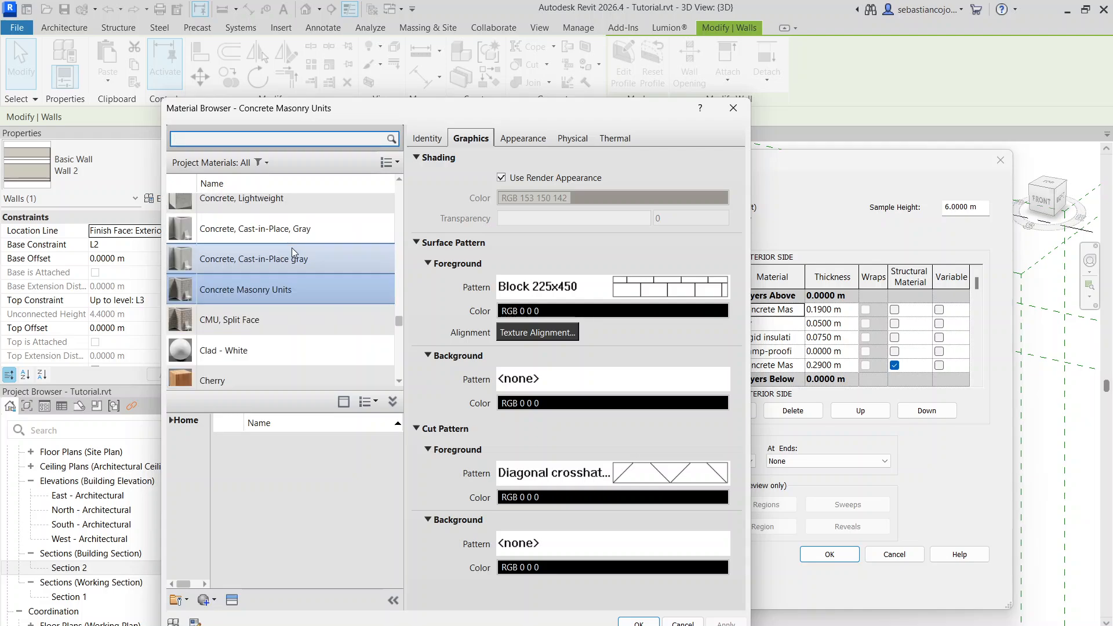
{"action": "scroll", "coordinate": [296, 261], "scroll_direction": "up", "scroll_amount": 10}
{"action": "scroll", "coordinate": [296, 261], "scroll_direction": "down", "scroll_amount": 6}
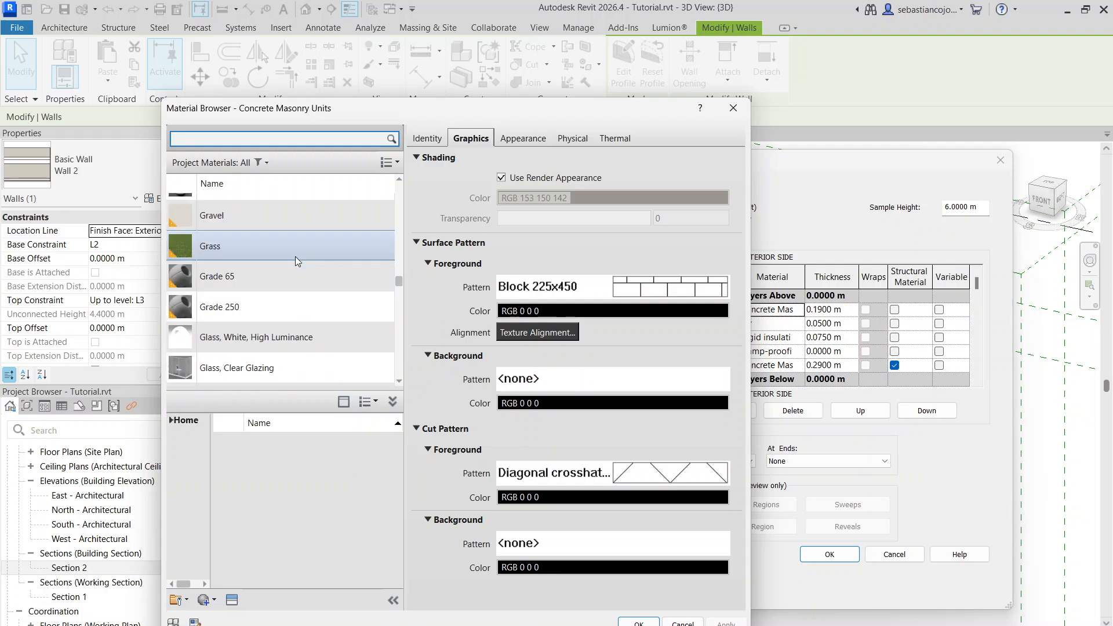
{"action": "scroll", "coordinate": [294, 256], "scroll_direction": "down", "scroll_amount": 10}
{"action": "scroll", "coordinate": [313, 226], "scroll_direction": "up", "scroll_amount": 9}
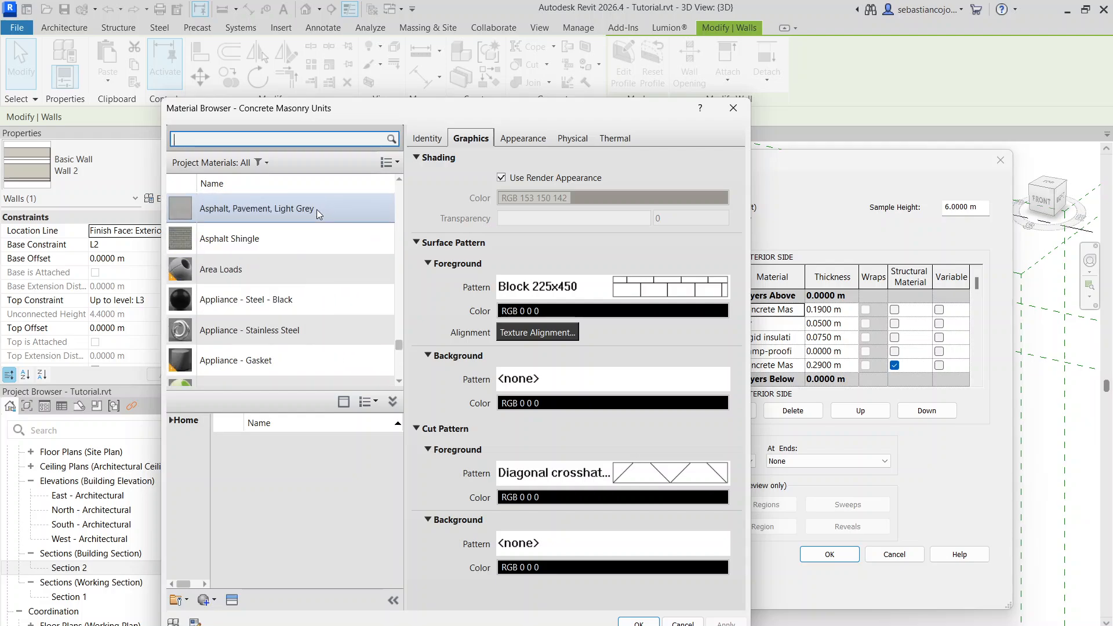
Step: Examine the Concrete Masonry Units material's appearance, physical, thermal, identity and graphics properties
{"action": "left_click", "coordinate": [535, 139]}
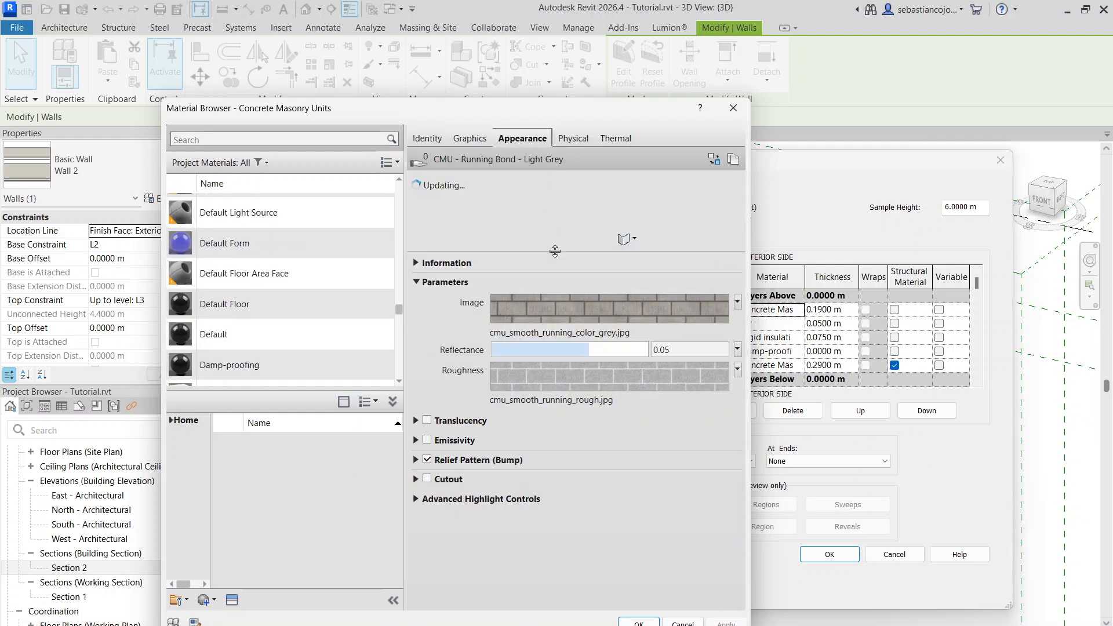
{"action": "left_click", "coordinate": [571, 142]}
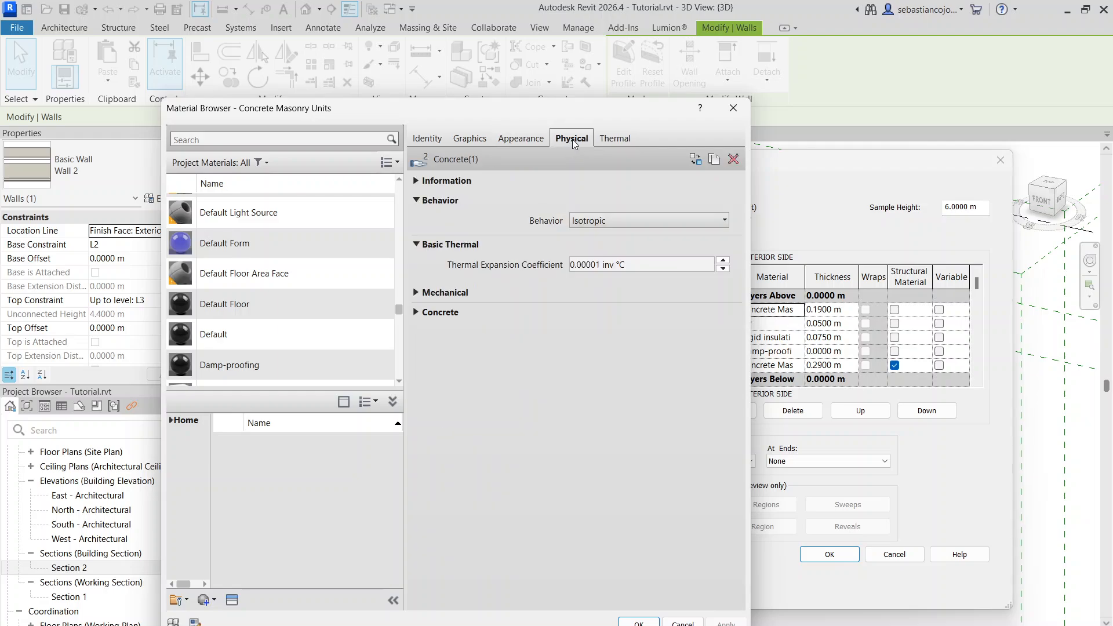
{"action": "left_click", "coordinate": [613, 140]}
{"action": "left_click", "coordinate": [568, 142]}
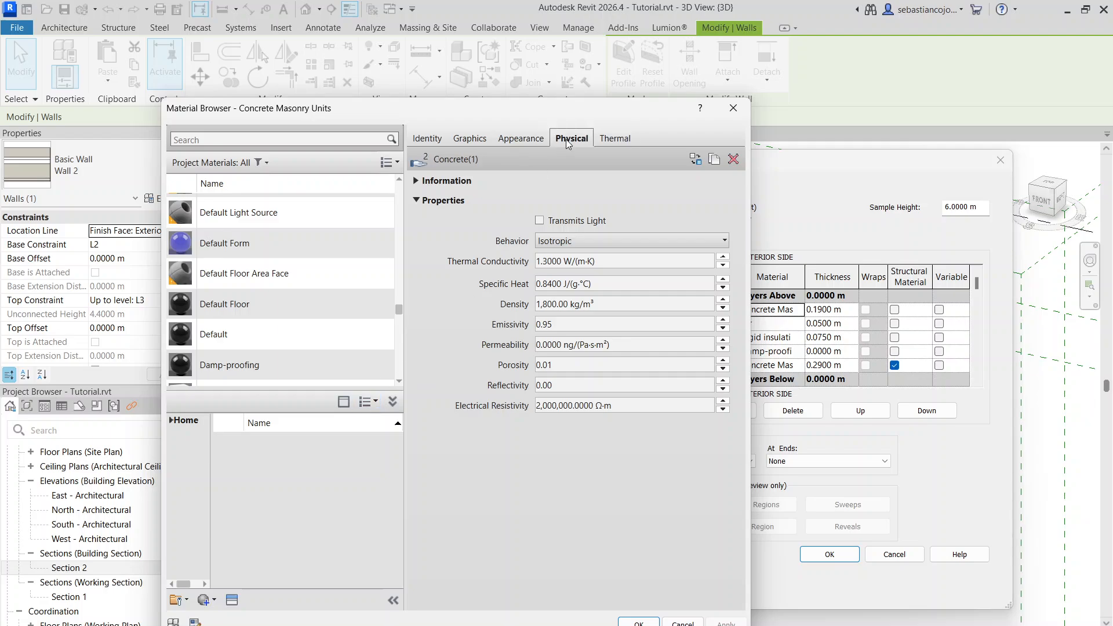
{"action": "left_click", "coordinate": [513, 143]}
{"action": "left_click", "coordinate": [469, 138]}
{"action": "left_click", "coordinate": [428, 139]}
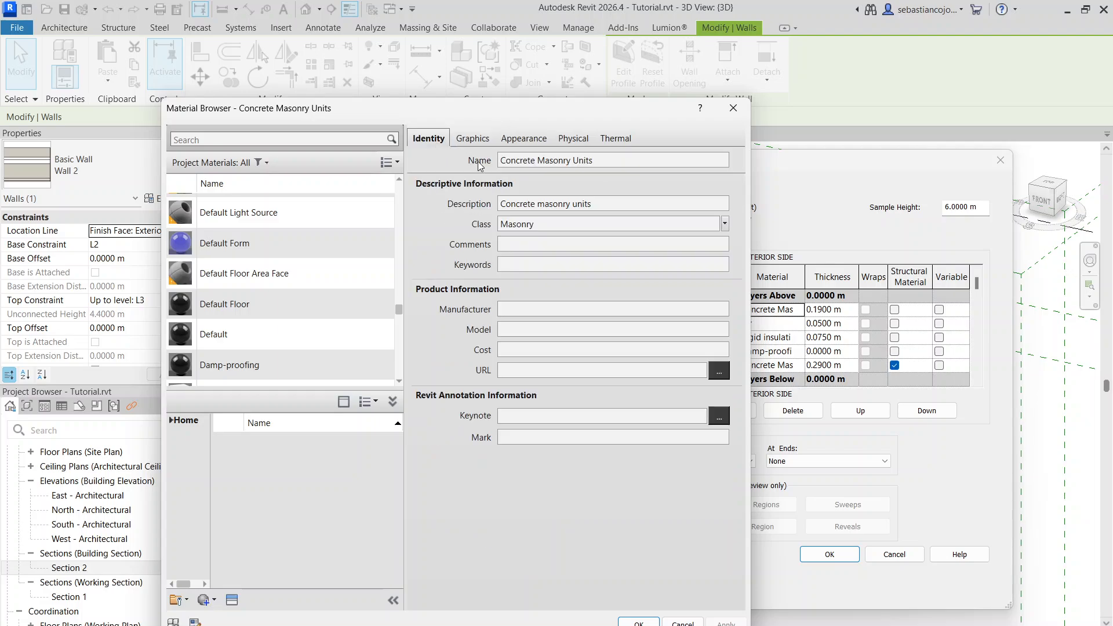
{"action": "left_click", "coordinate": [472, 138]}
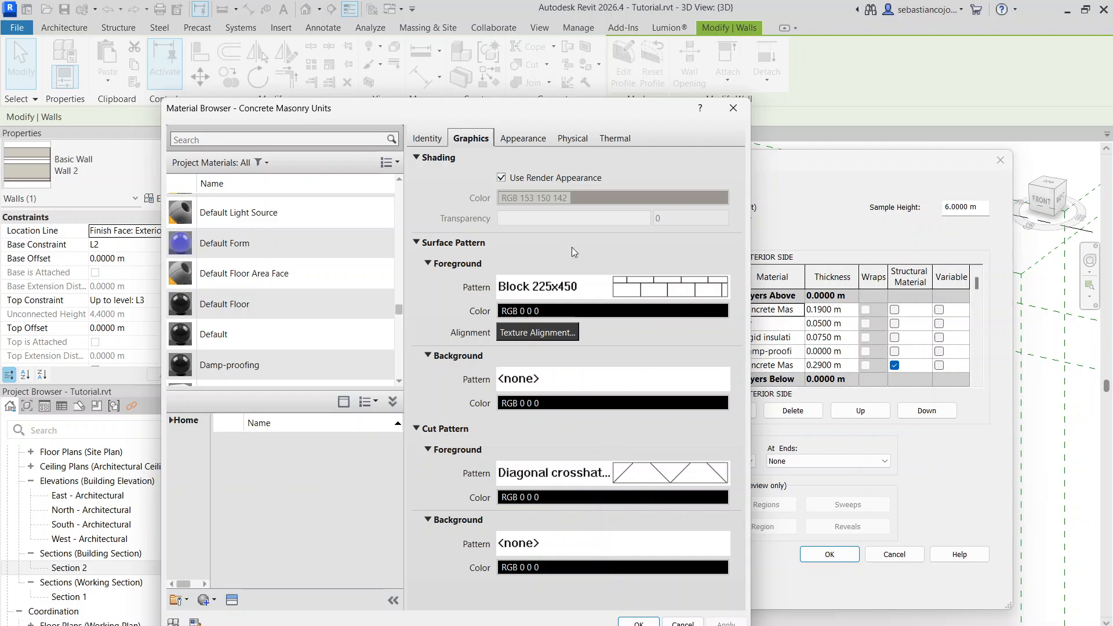
Step: Open the material's appearance image in the texture editor to view its settings, and close the browser window that opens
{"action": "left_click", "coordinate": [518, 141]}
{"action": "left_click", "coordinate": [597, 315]}
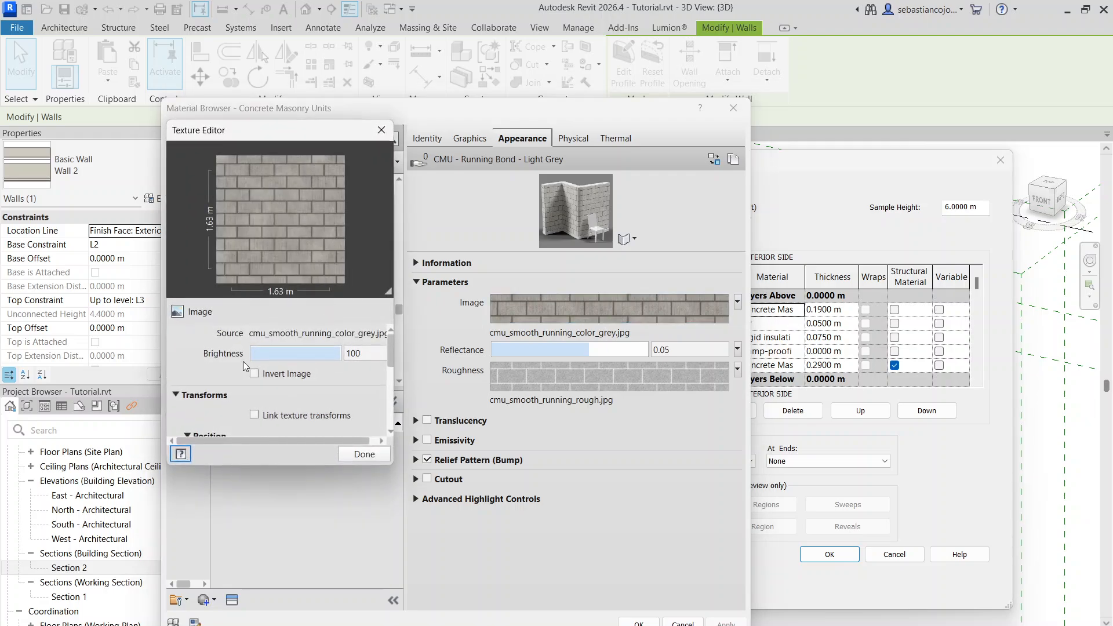
{"action": "left_click", "coordinate": [496, 304]}
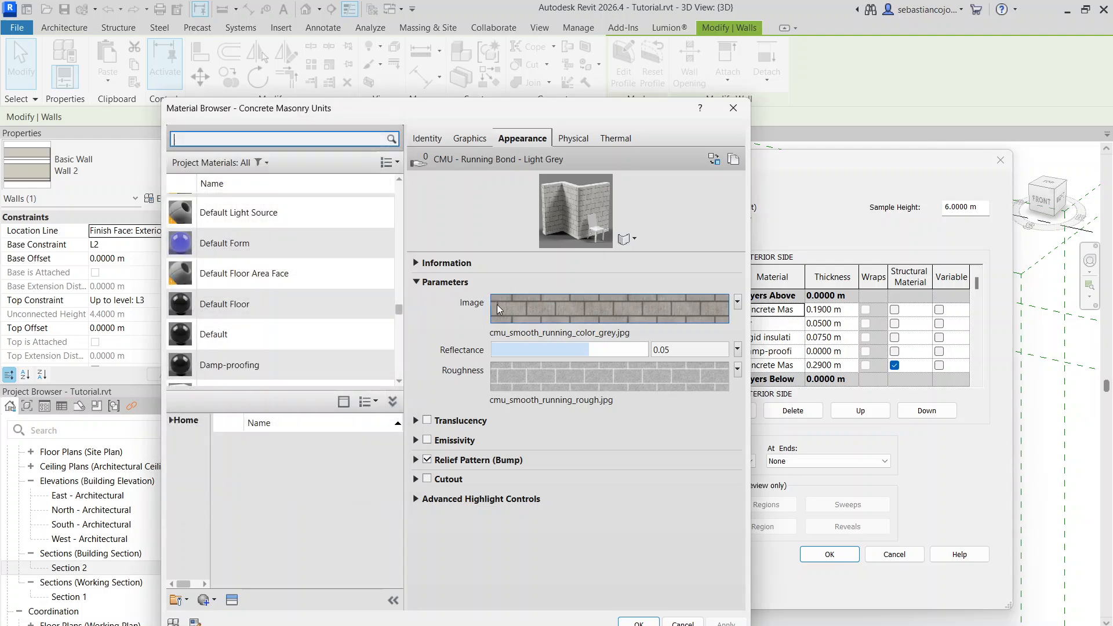
{"action": "left_click", "coordinate": [737, 301]}
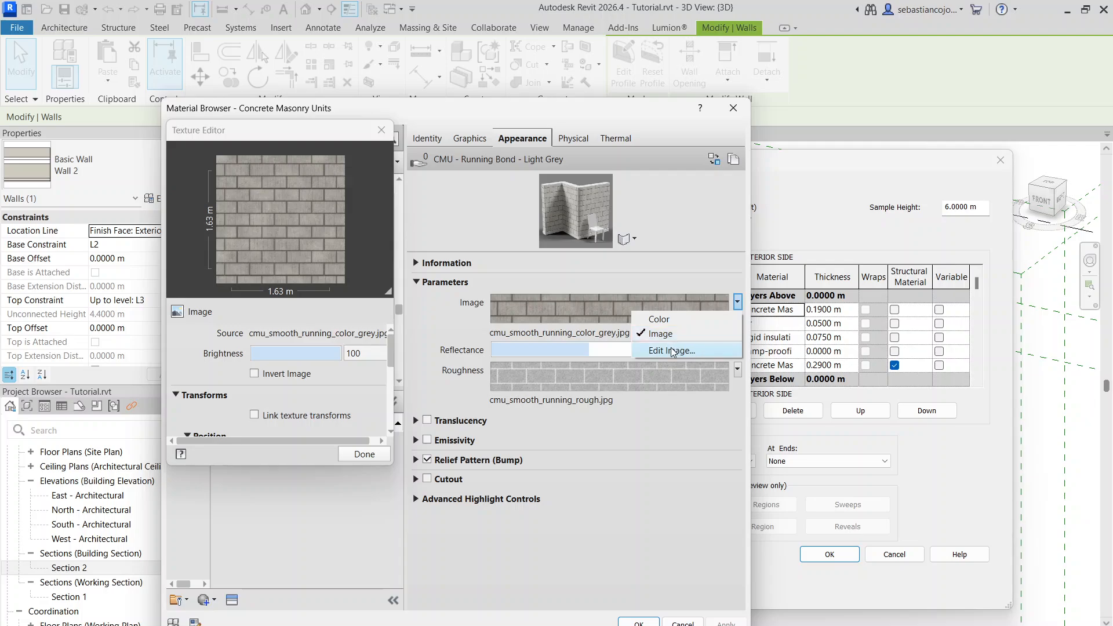
{"action": "left_click", "coordinate": [669, 349]}
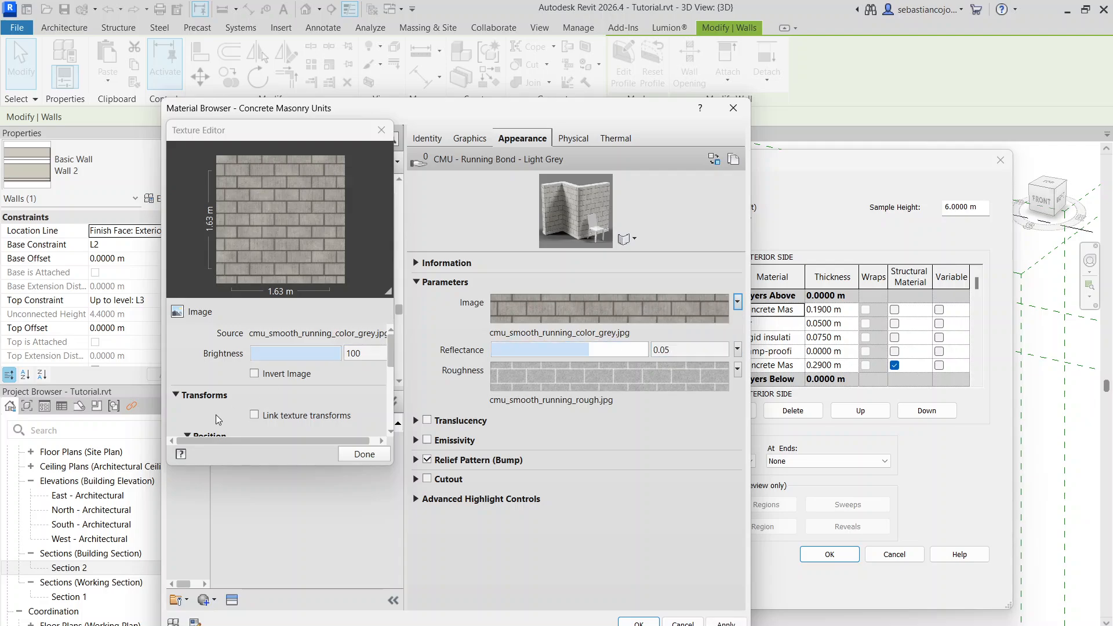
{"action": "mouse_move", "coordinate": [393, 356]}
{"action": "left_mouse_down"}
{"action": "mouse_move", "coordinate": [398, 446]}
{"action": "mouse_move", "coordinate": [391, 337]}
{"action": "left_mouse_up"}
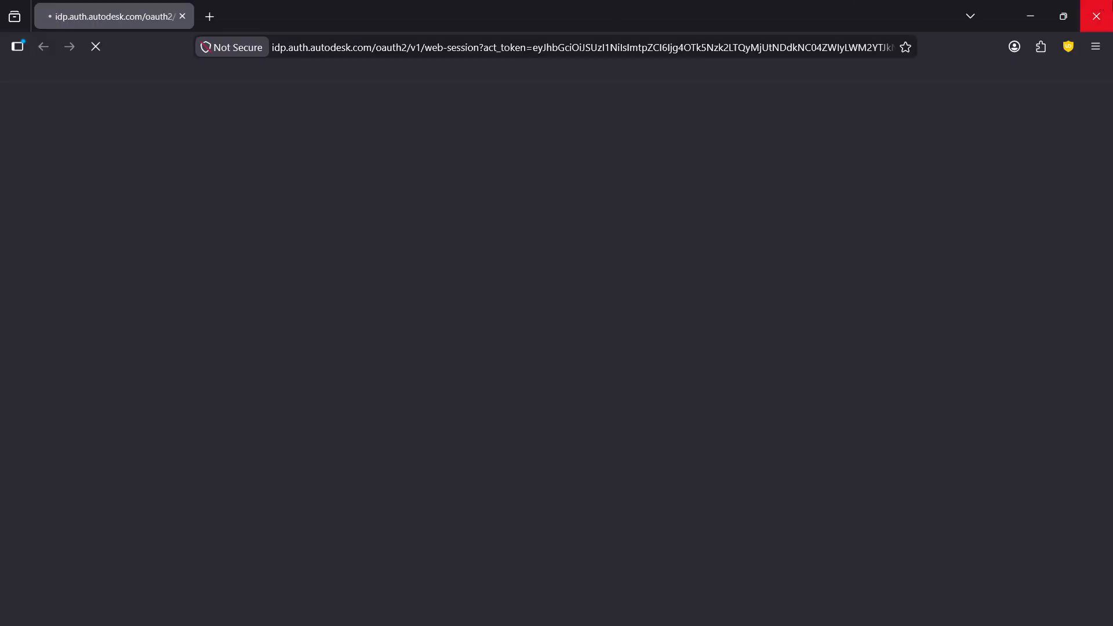
{"action": "left_click", "coordinate": [1097, 13]}
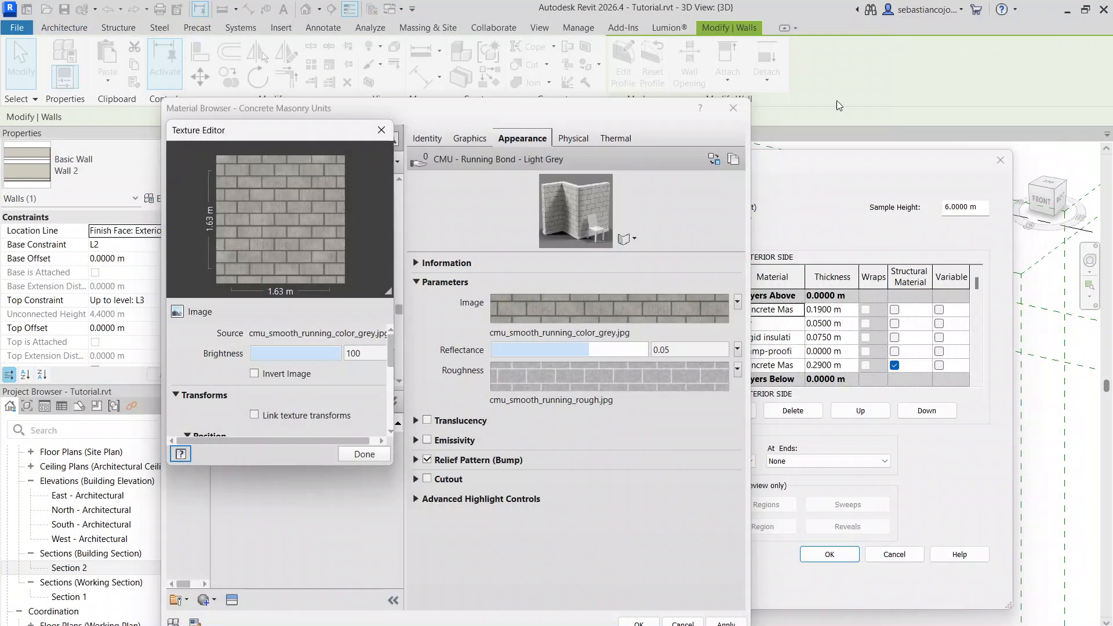
Step: Look through the image files available as the texture source without picking one, and close the texture editor
{"action": "left_click", "coordinate": [380, 339]}
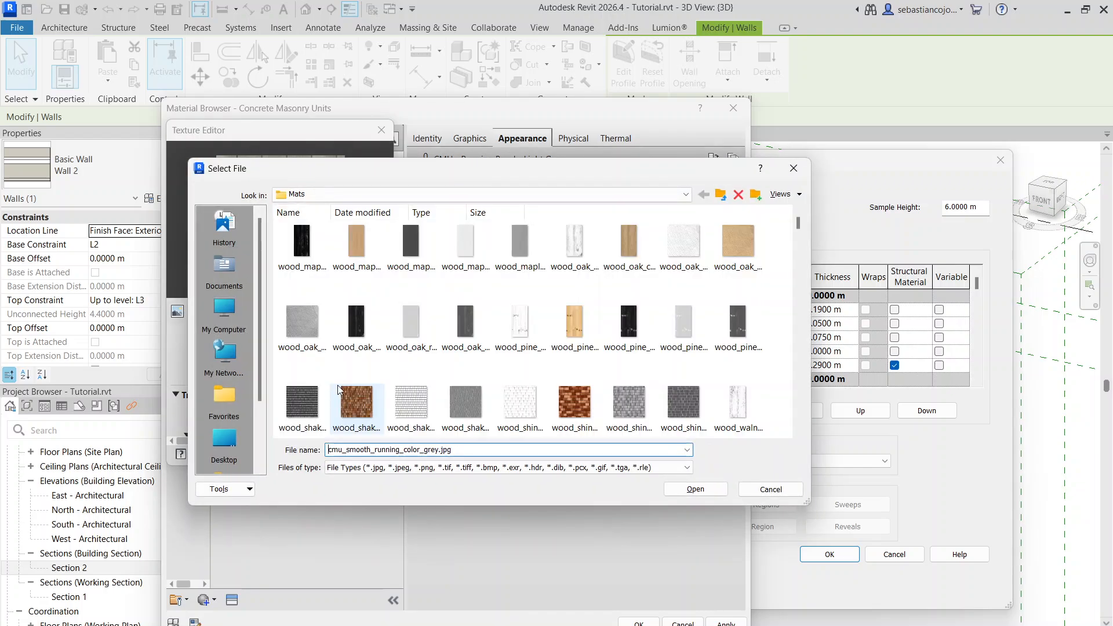
{"action": "key", "text": "Escape"}
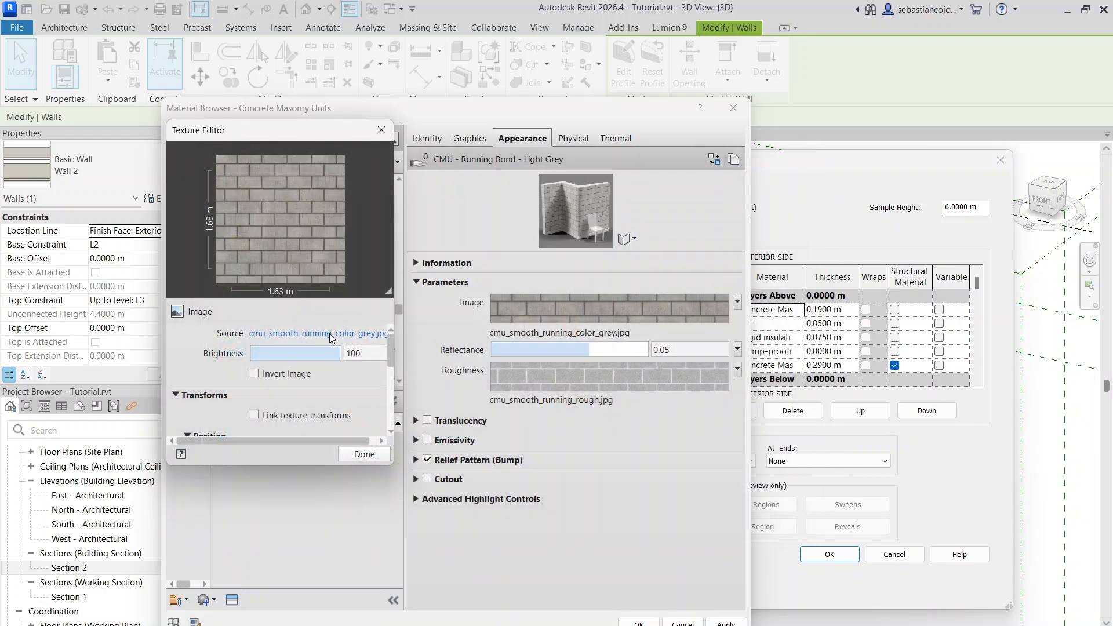
{"action": "left_click", "coordinate": [329, 332]}
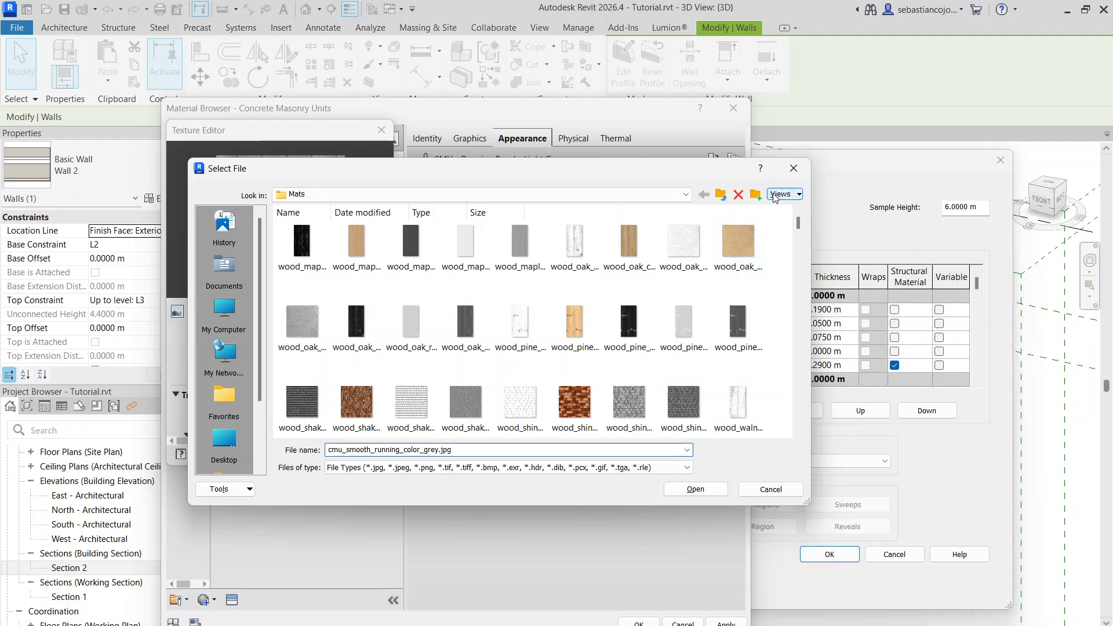
{"action": "left_click", "coordinate": [793, 169]}
{"action": "left_click", "coordinate": [381, 130]}
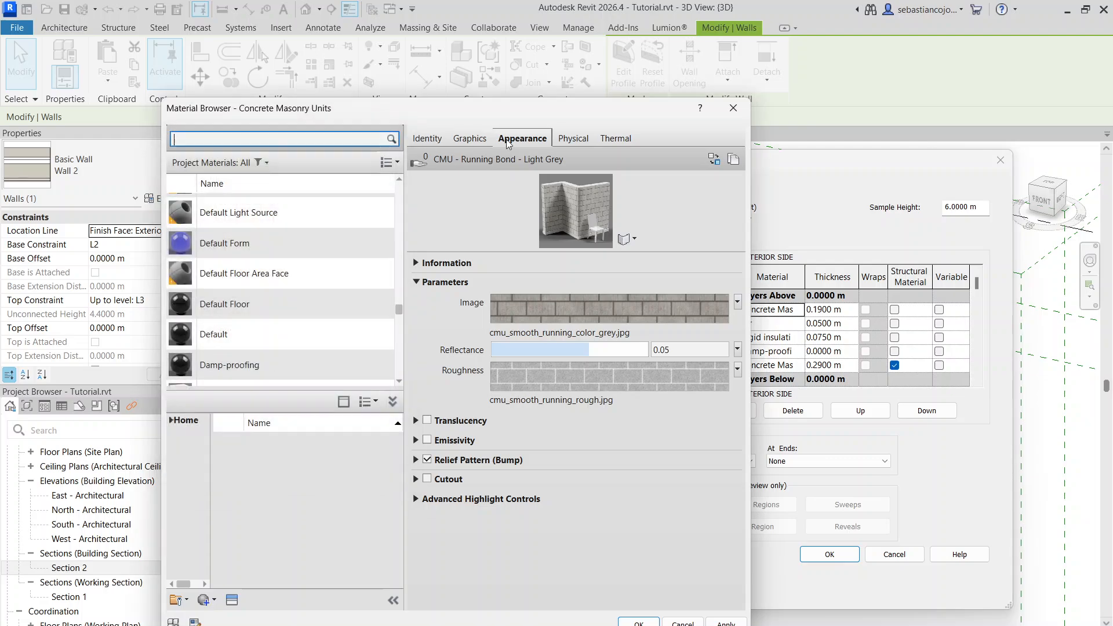
Step: Recheck the Concrete Masonry Units material's graphics and identity information and accept the material
{"action": "left_click", "coordinate": [469, 139]}
{"action": "left_click", "coordinate": [429, 139]}
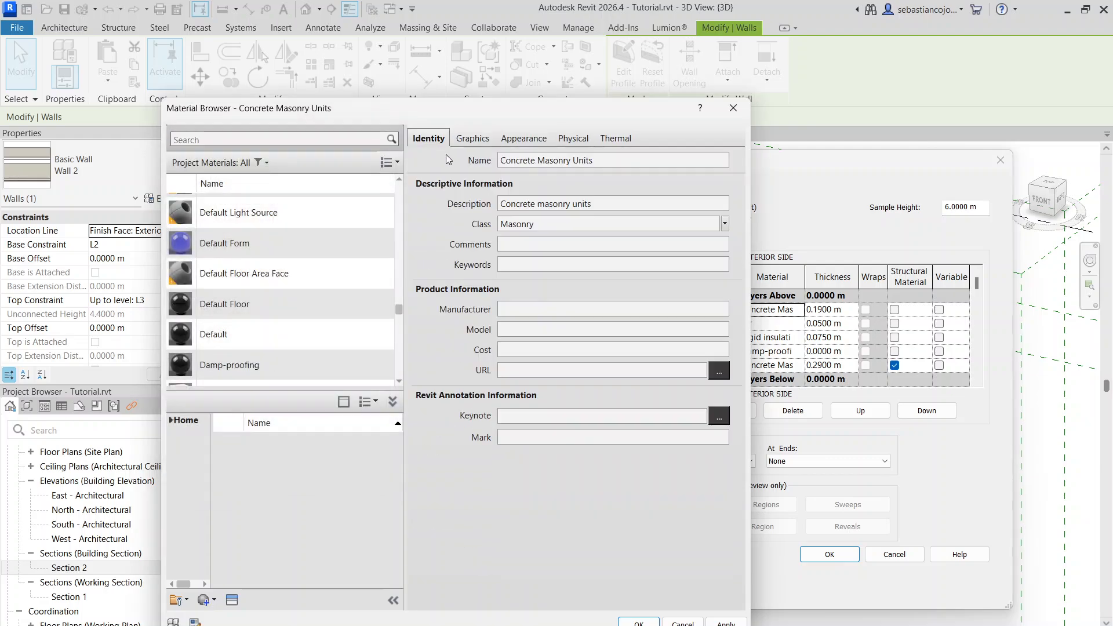
{"action": "left_click", "coordinate": [659, 621]}
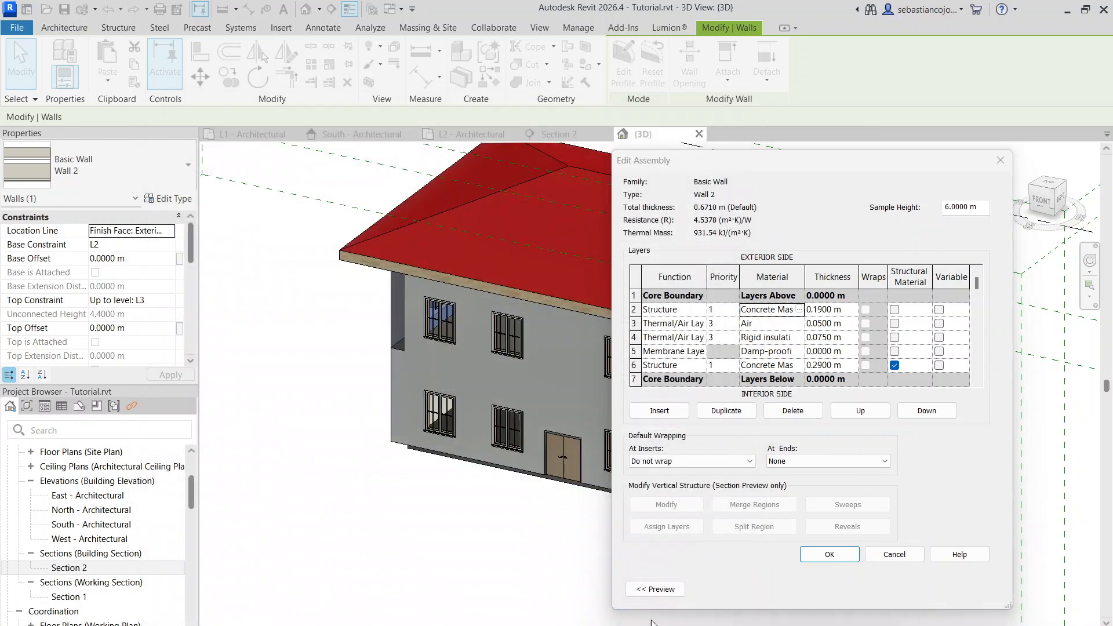
Step: Show the preview of Wall 2's assembly and examine its layers up close in the floor plan view using the 2D Wheel
{"action": "left_click", "coordinate": [655, 589]}
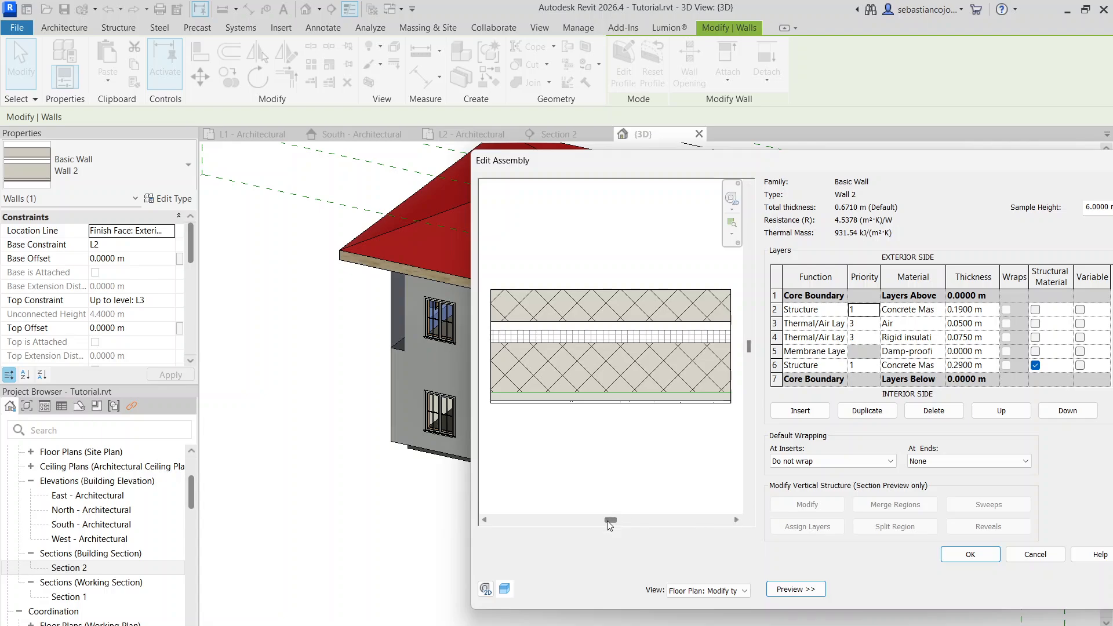
{"action": "mouse_move", "coordinate": [608, 523]}
{"action": "left_mouse_down"}
{"action": "mouse_move", "coordinate": [568, 523]}
{"action": "mouse_move", "coordinate": [612, 524]}
{"action": "mouse_move", "coordinate": [599, 523]}
{"action": "left_mouse_up"}
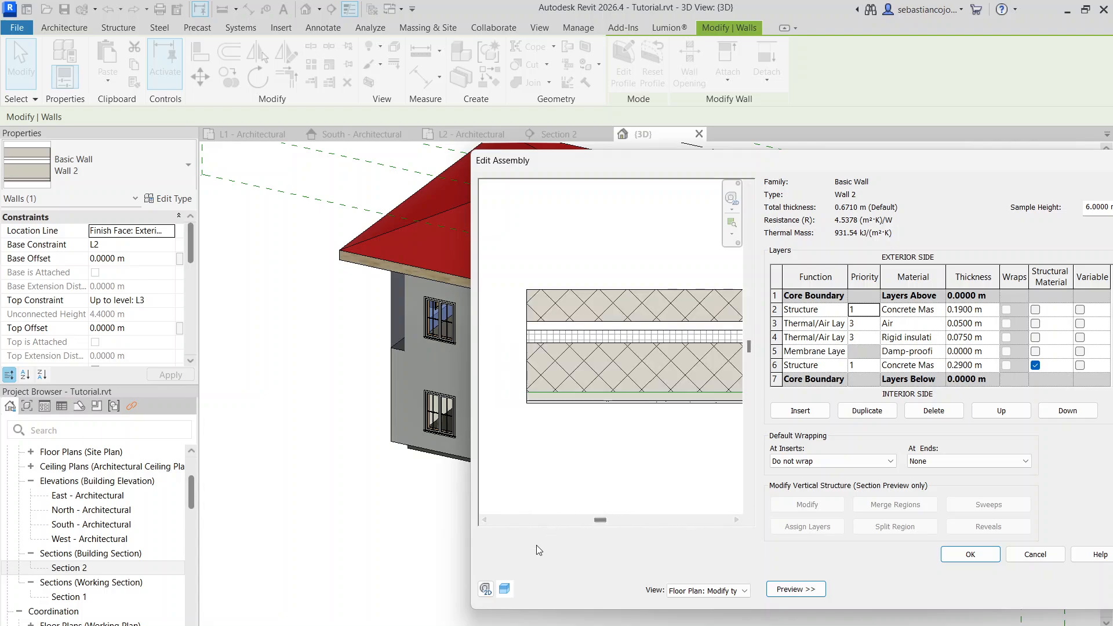
{"action": "left_click", "coordinate": [731, 209]}
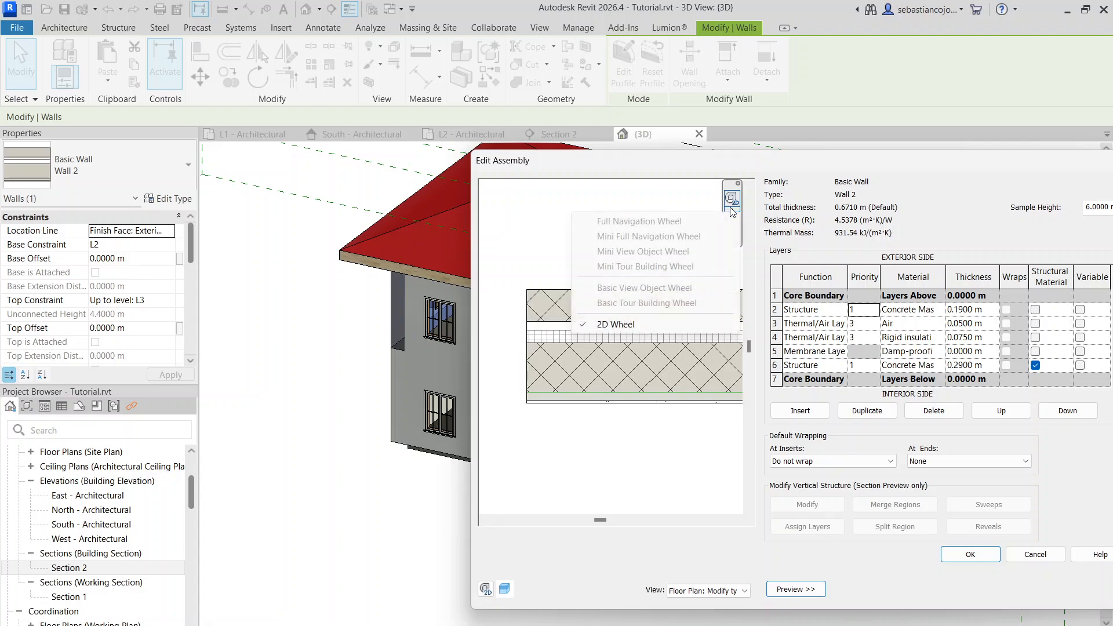
{"action": "left_click", "coordinate": [732, 203]}
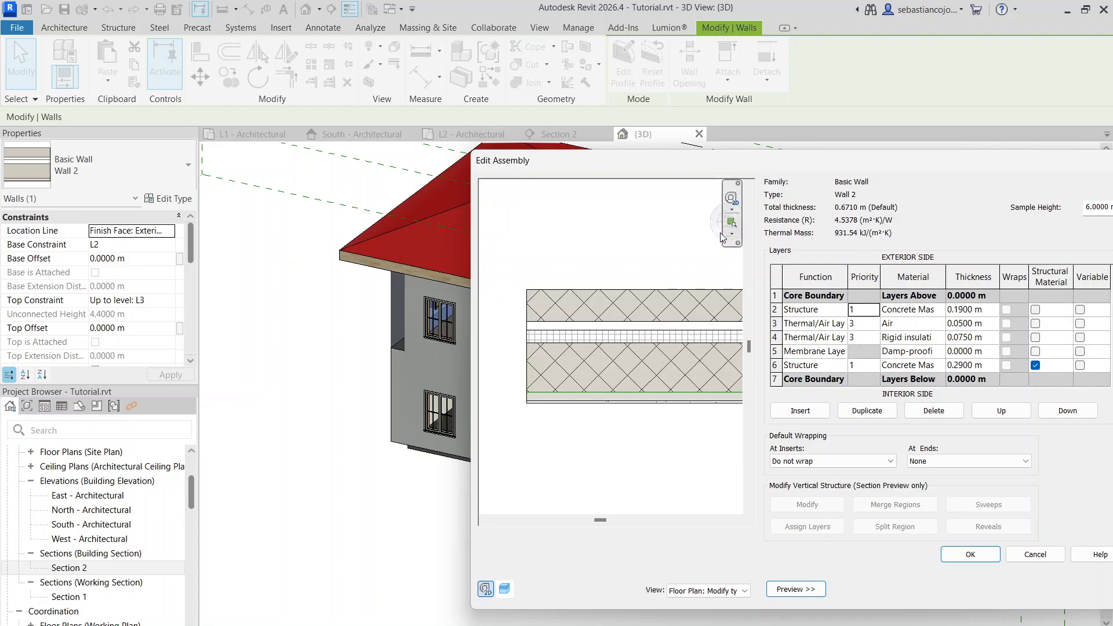
{"action": "middle_click_drag", "start_coordinate": [720, 217], "coordinate": [647, 257]}
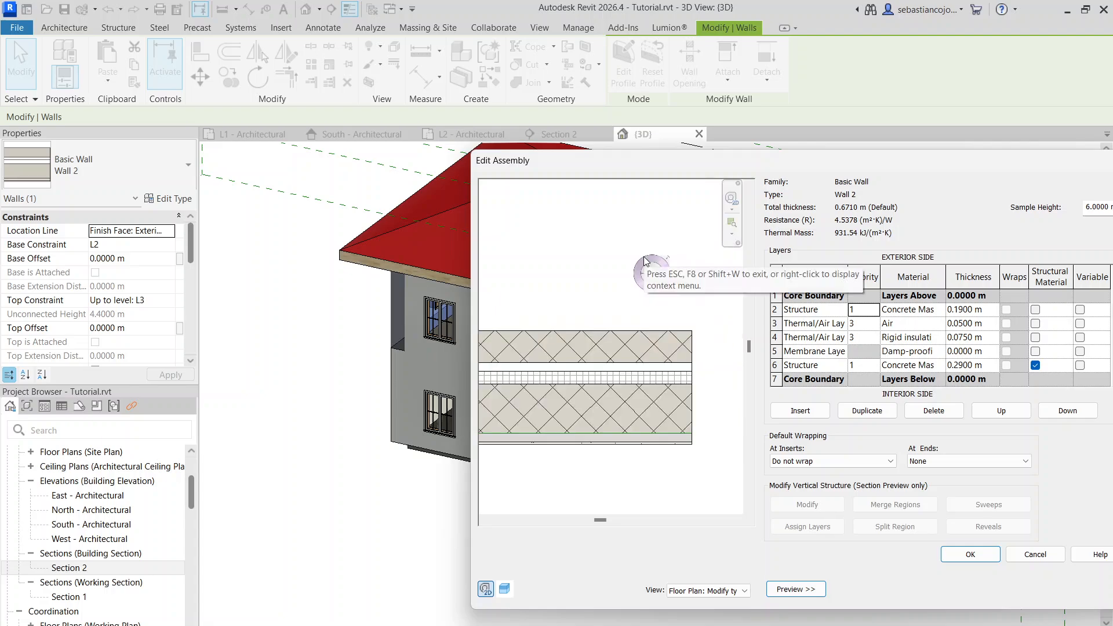
{"action": "scroll", "coordinate": [648, 296], "scroll_direction": "up", "scroll_amount": 3}
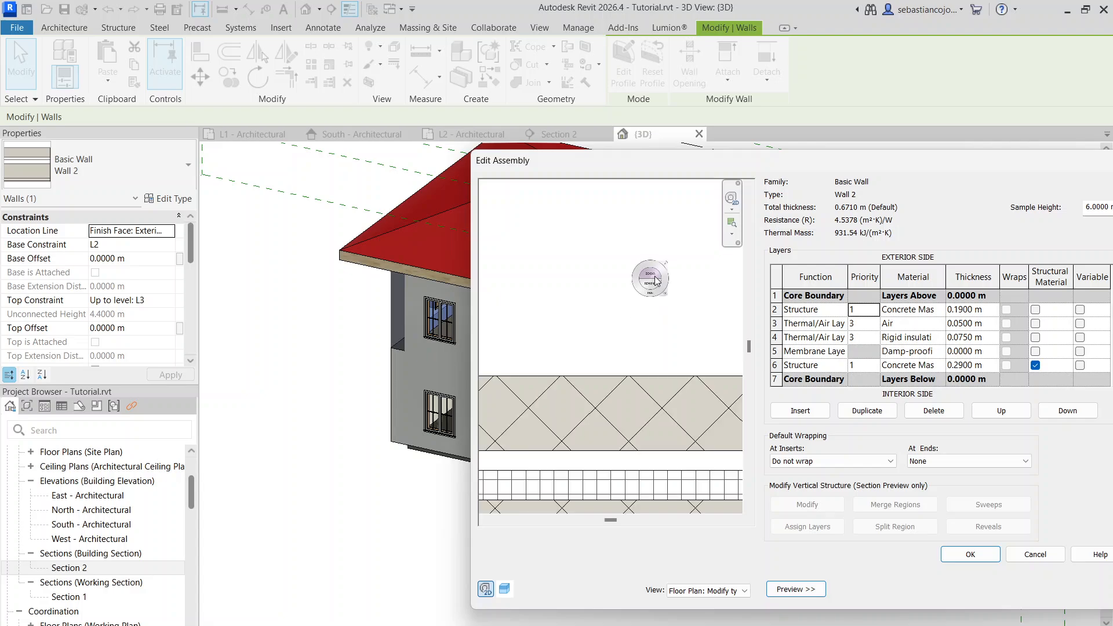
Step: Return the floor plan preview to Wall 2's full layer build-up with the 2D Wheel and exit the assembly editor
{"action": "left_click", "coordinate": [653, 283]}
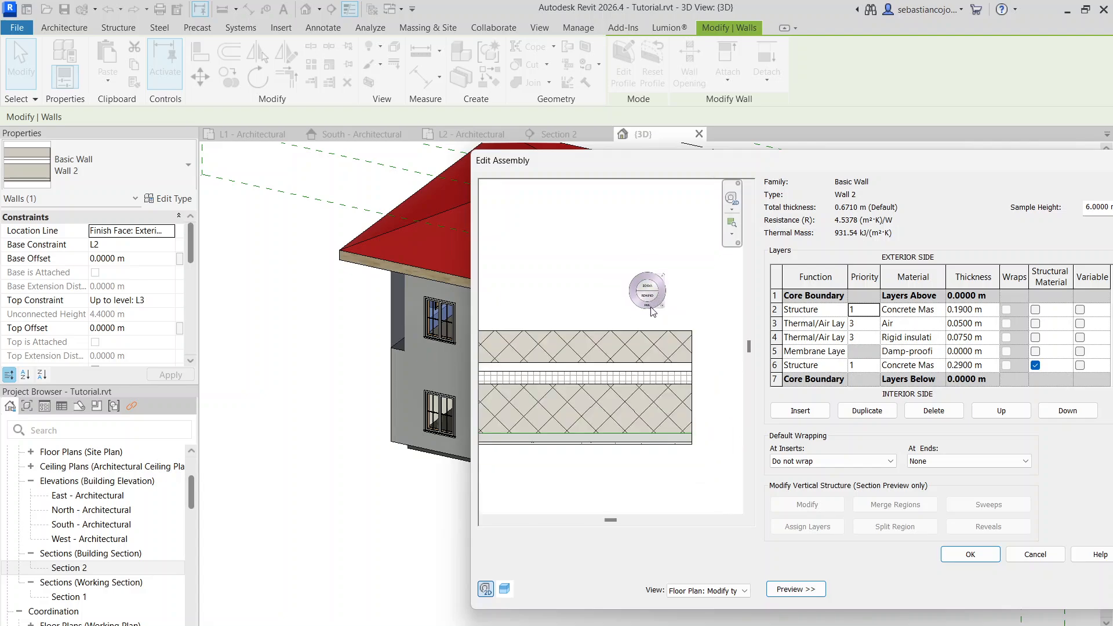
{"action": "left_click", "coordinate": [652, 311]}
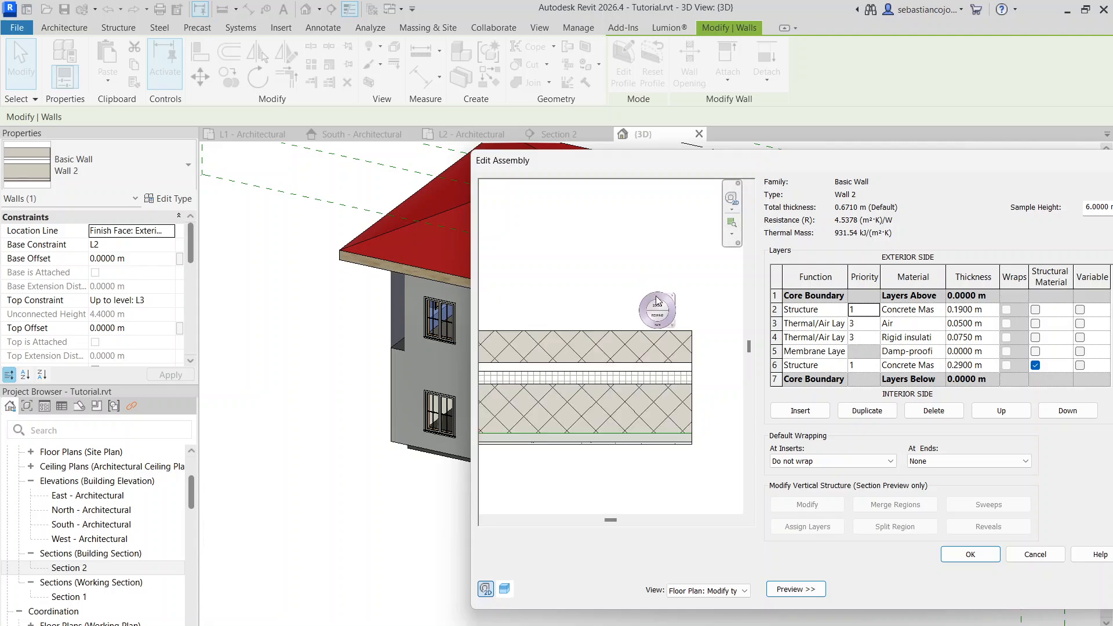
{"action": "key", "text": "Escape"}
{"action": "key", "text": "Escape"}
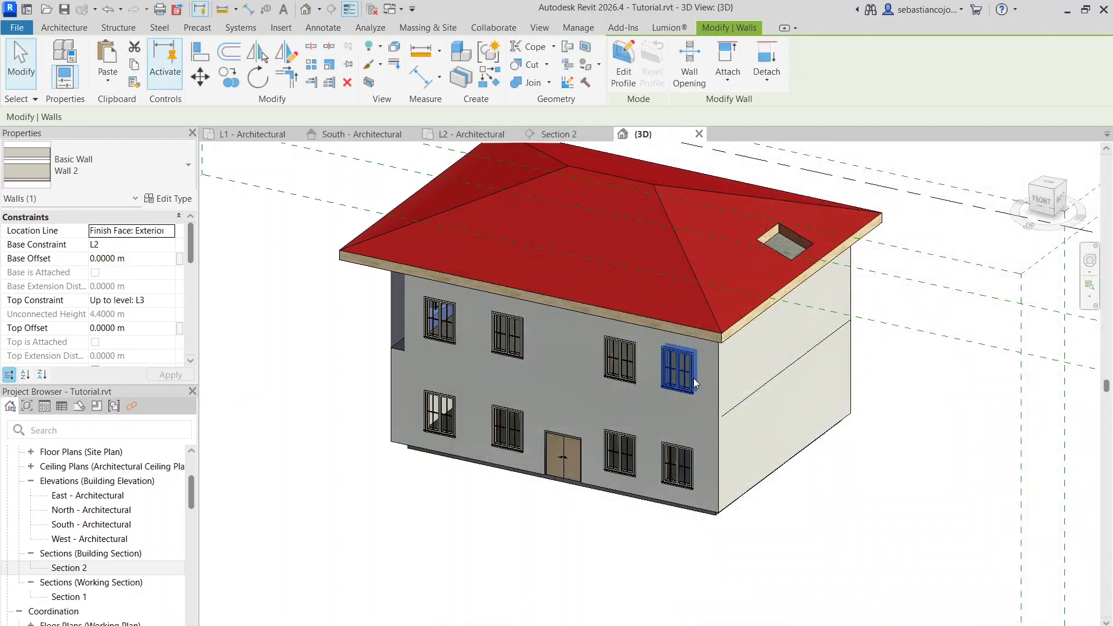
{"action": "left_click", "coordinate": [162, 199]}
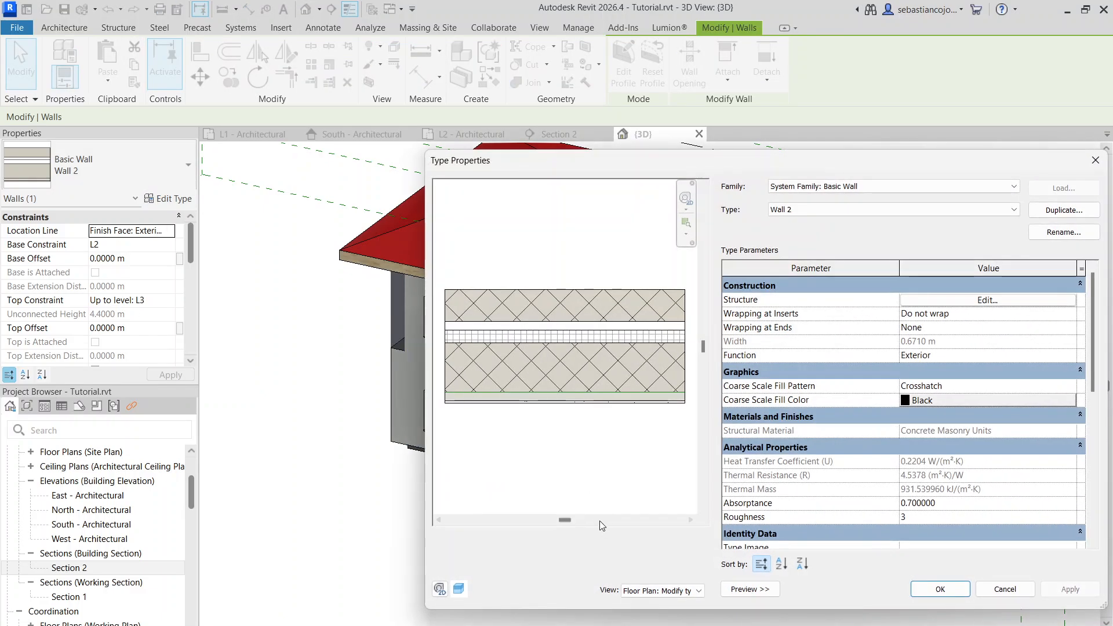
{"action": "left_click", "coordinate": [651, 593]}
{"action": "key", "text": "Escape"}
{"action": "key", "text": "Escape"}
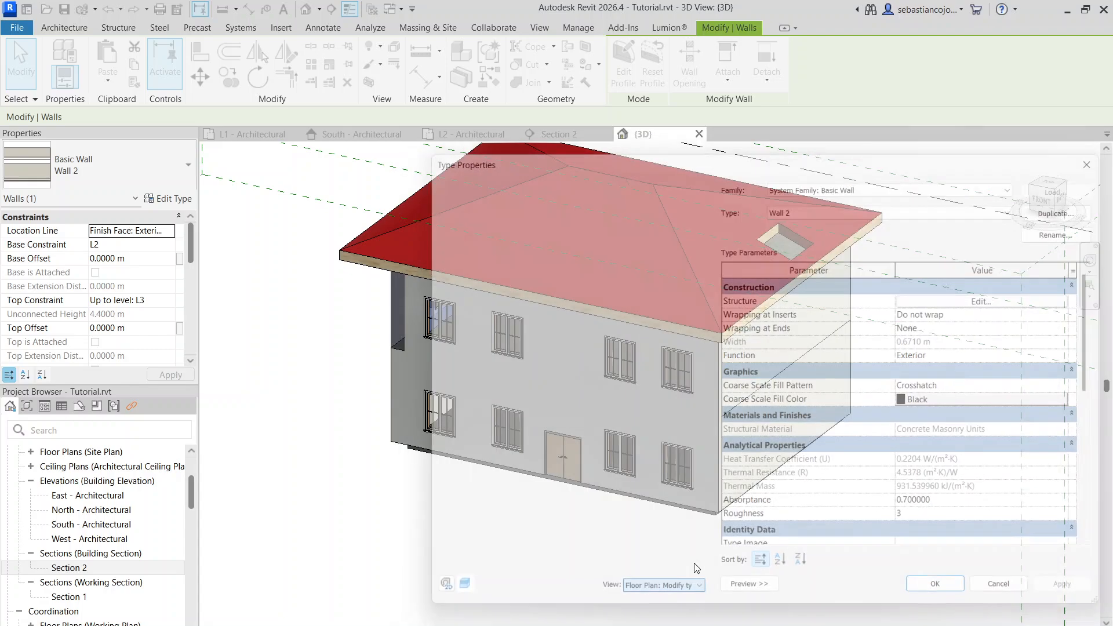
Step: Preview the Wall 2 type in the section view and show the wall's full height
{"action": "left_click", "coordinate": [167, 199]}
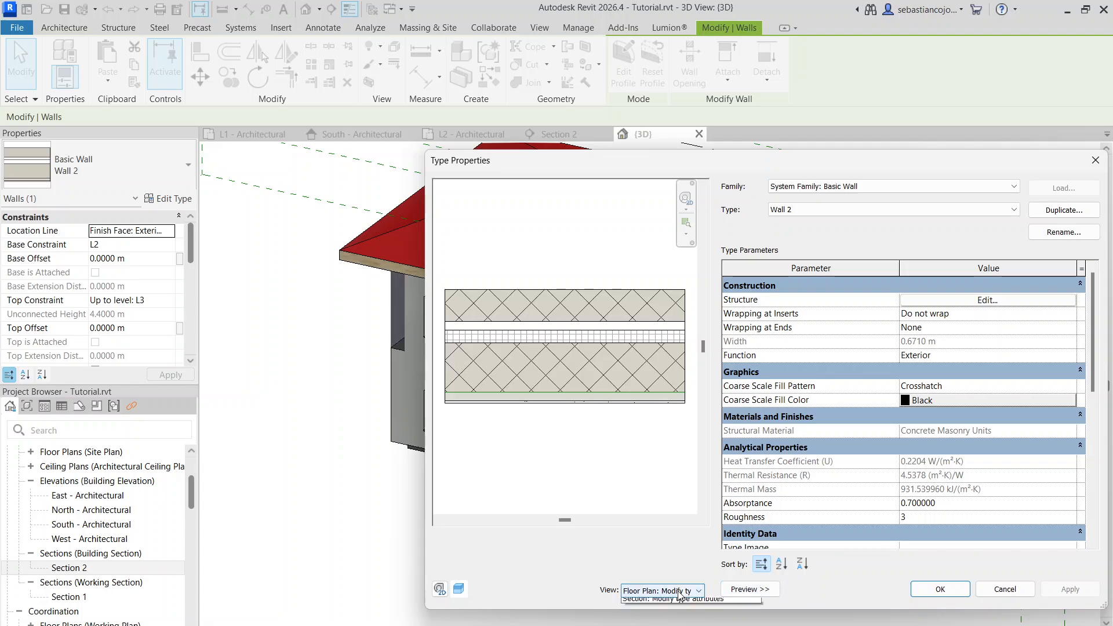
{"action": "left_click", "coordinate": [658, 590]}
{"action": "left_click", "coordinate": [652, 613]}
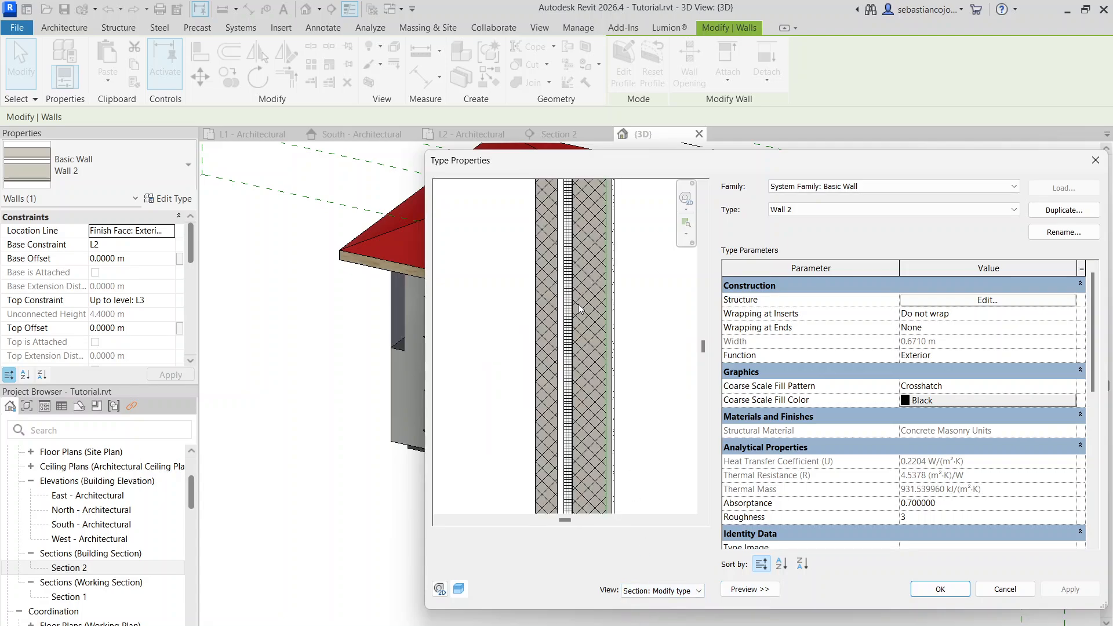
{"action": "scroll", "coordinate": [615, 329], "scroll_direction": "down", "scroll_amount": 1}
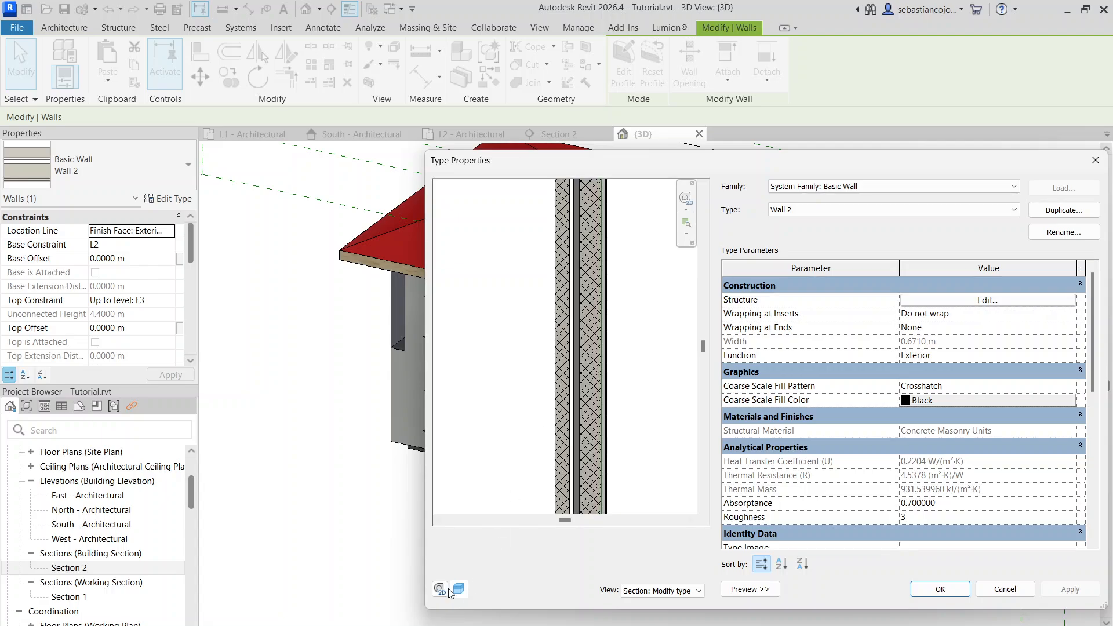
{"action": "scroll", "coordinate": [603, 318], "scroll_direction": "down", "scroll_amount": 1}
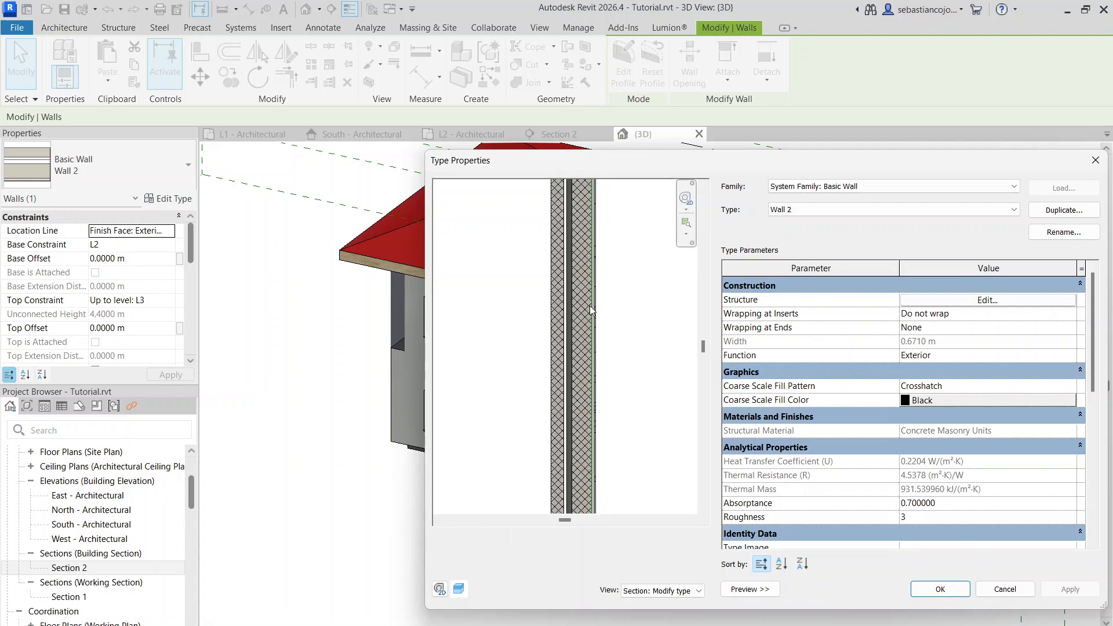
{"action": "scroll", "coordinate": [590, 309], "scroll_direction": "down", "scroll_amount": 1}
Step: Compare the section preview of Wall 2 in the Wireframe, Shaded, Consistent Colors and Textures visual styles
{"action": "left_click", "coordinate": [458, 589]}
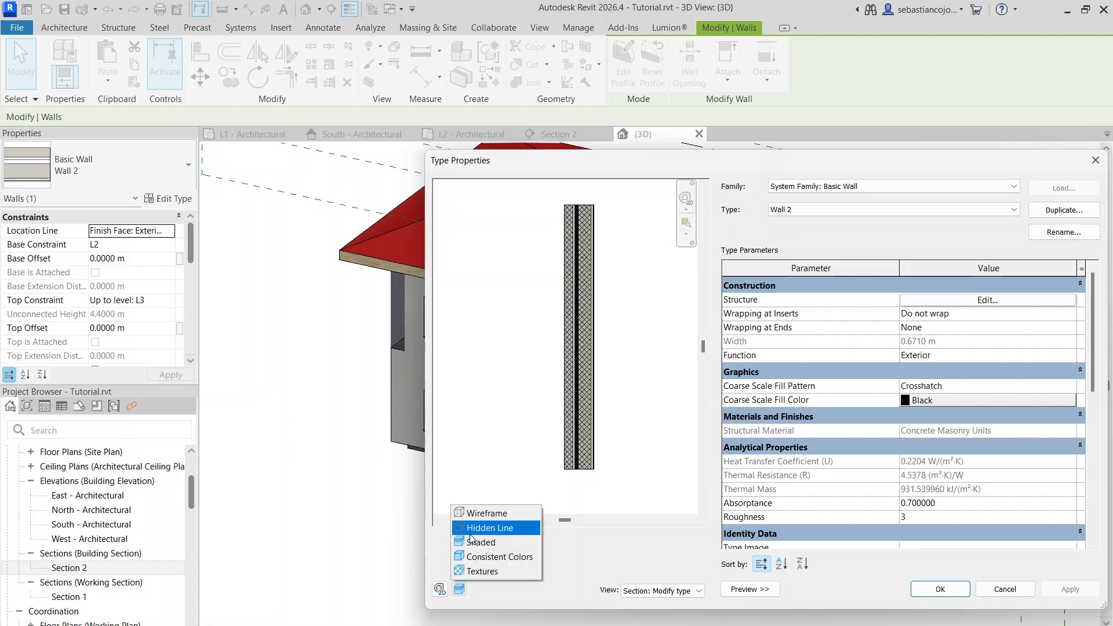
{"action": "left_click", "coordinate": [481, 513]}
{"action": "left_click", "coordinate": [458, 589]}
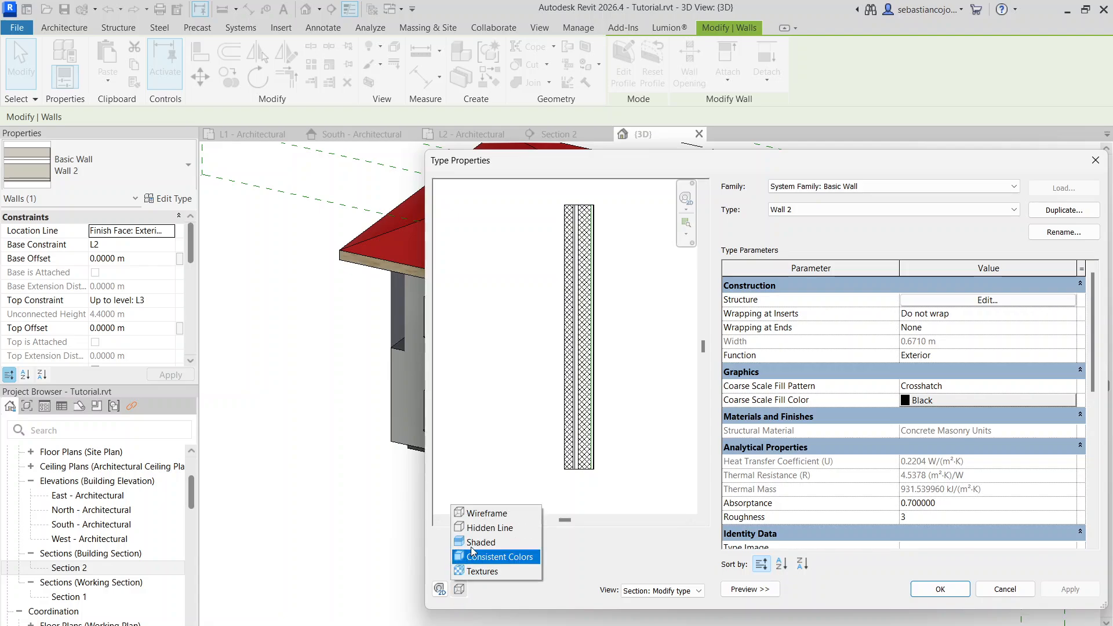
{"action": "left_click", "coordinate": [481, 541]}
{"action": "left_click", "coordinate": [458, 589]}
{"action": "left_click", "coordinate": [477, 555]}
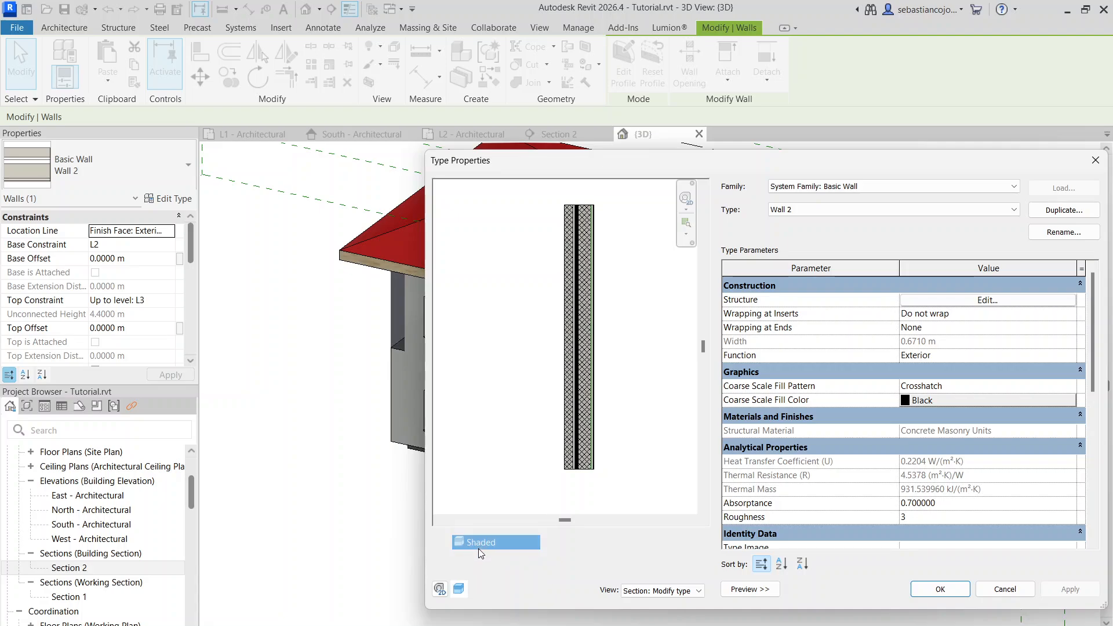
{"action": "left_click", "coordinate": [459, 589]}
{"action": "left_click", "coordinate": [481, 556]}
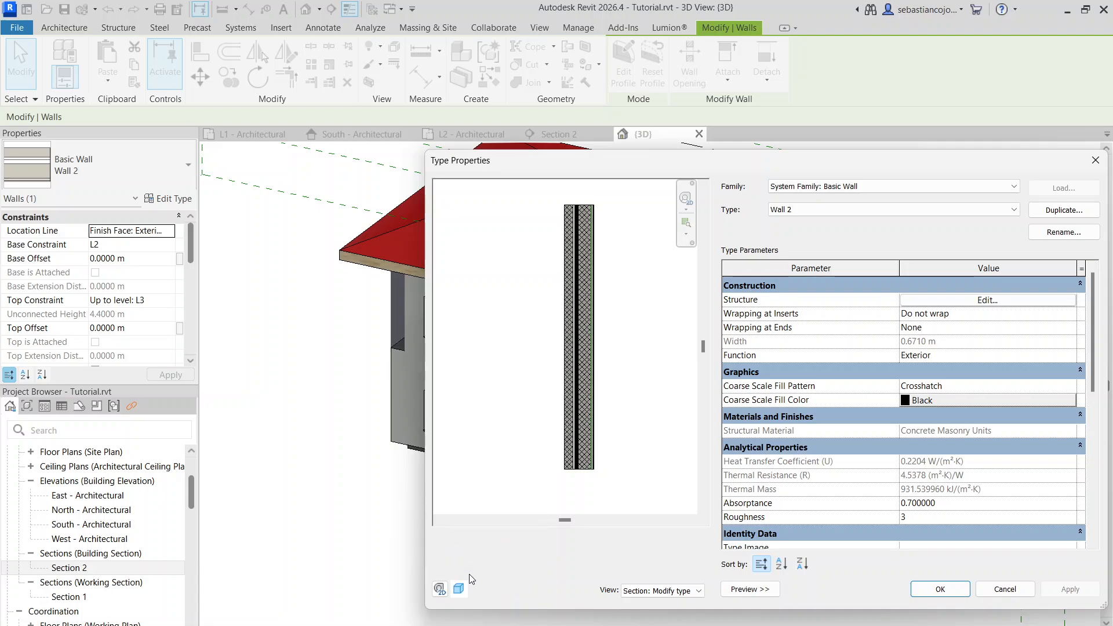
{"action": "left_click", "coordinate": [459, 589]}
{"action": "left_click", "coordinate": [481, 570]}
Step: Set the section preview to Hidden Line, and review Wall 2's identity and IFC parameters before accepting the type properties
{"action": "left_click", "coordinate": [458, 588]}
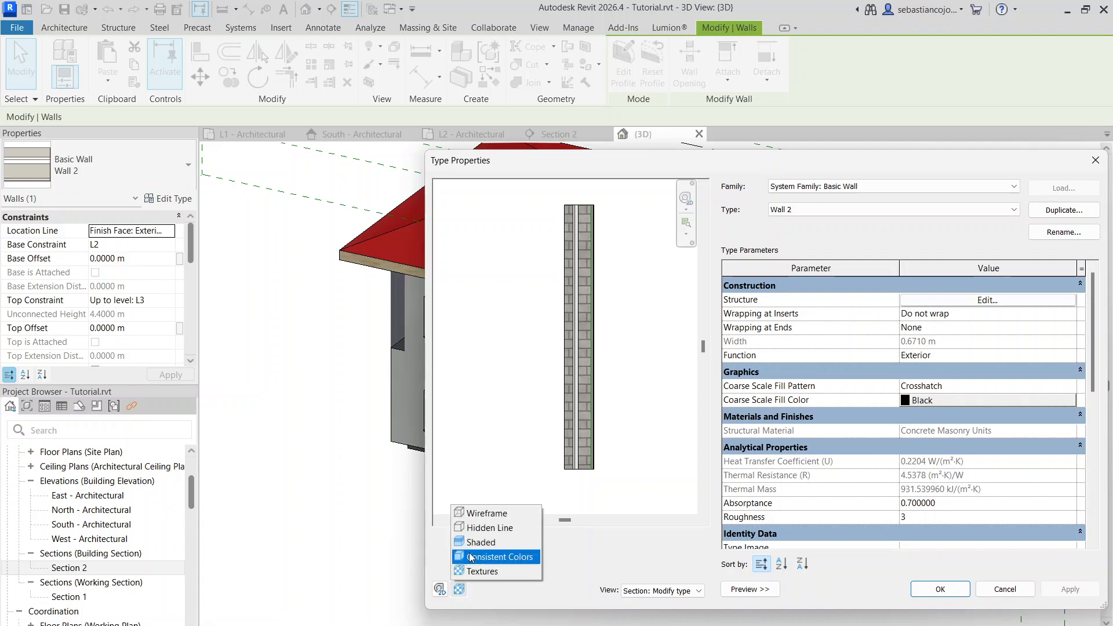
{"action": "left_click", "coordinate": [481, 527]}
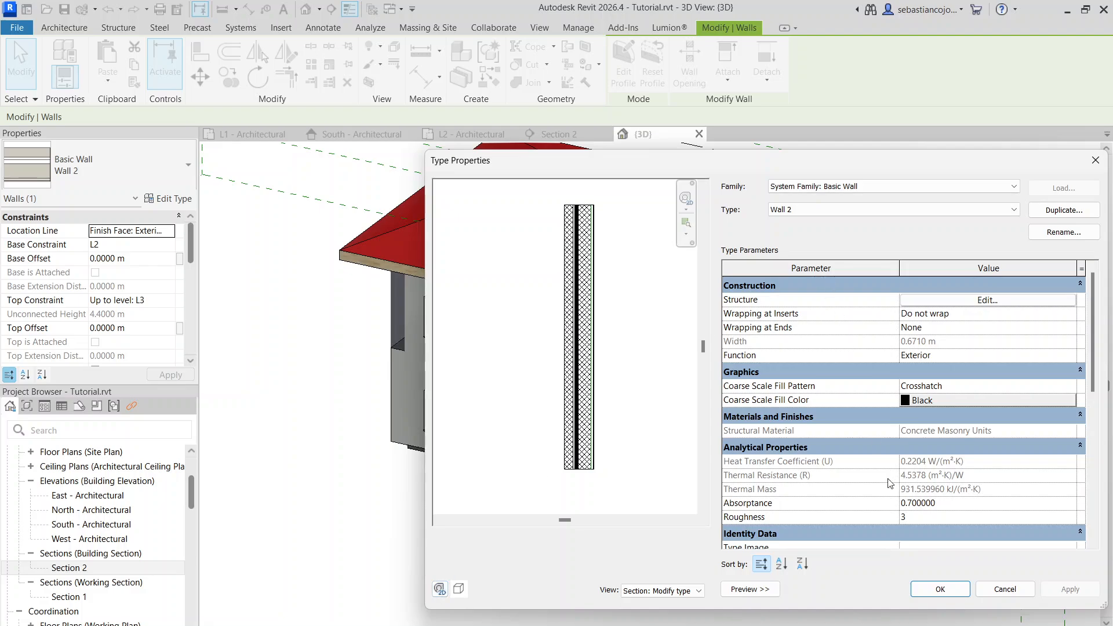
{"action": "scroll", "coordinate": [939, 479], "scroll_direction": "down", "scroll_amount": 5}
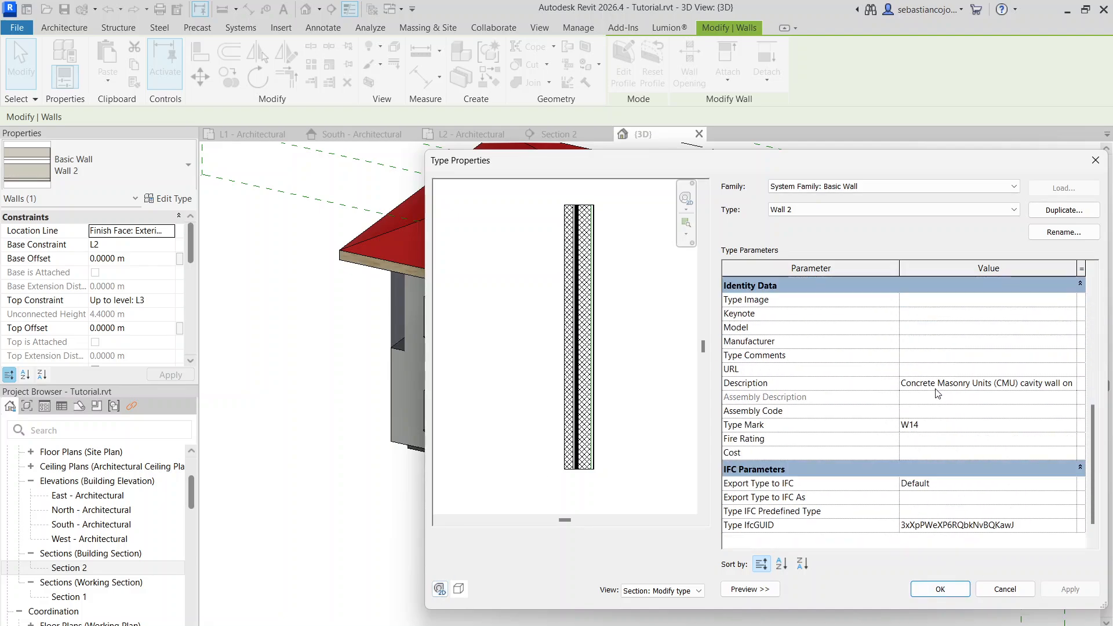
{"action": "left_click", "coordinate": [922, 591]}
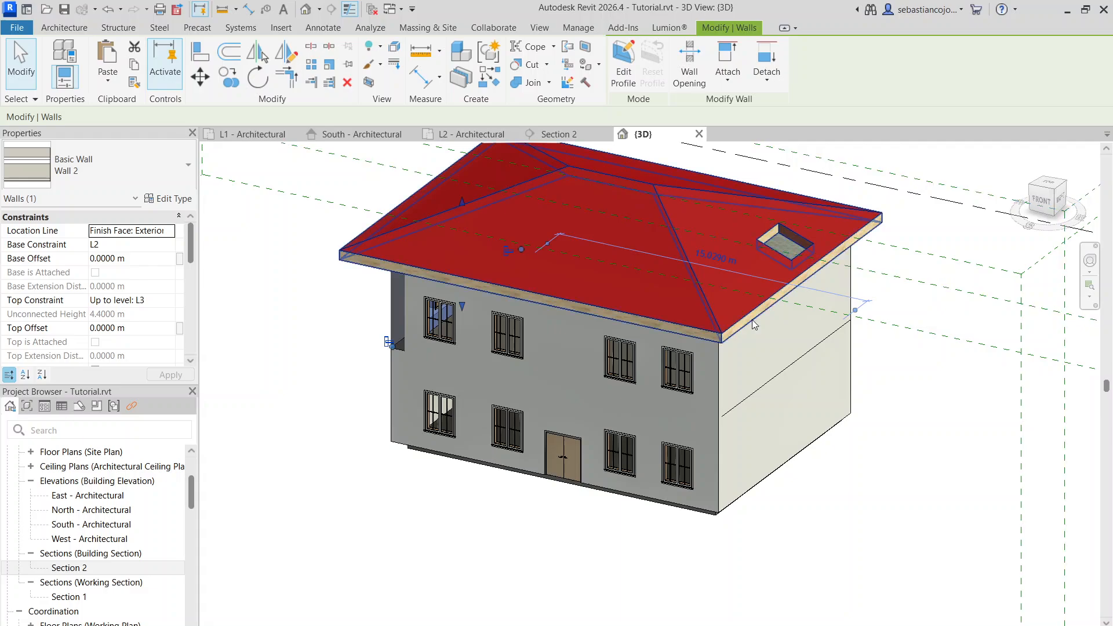
Step: Clear the wall selection and examine the house's roof and walls in the 3D view
{"action": "left_click", "coordinate": [750, 308]}
{"action": "left_click", "coordinate": [807, 511]}
{"action": "middle_click_drag", "start_coordinate": [866, 271], "coordinate": [828, 378]}
{"action": "scroll", "coordinate": [828, 378], "scroll_direction": "down", "scroll_amount": 3}
{"action": "scroll", "coordinate": [815, 417], "scroll_direction": "up", "scroll_amount": 3}
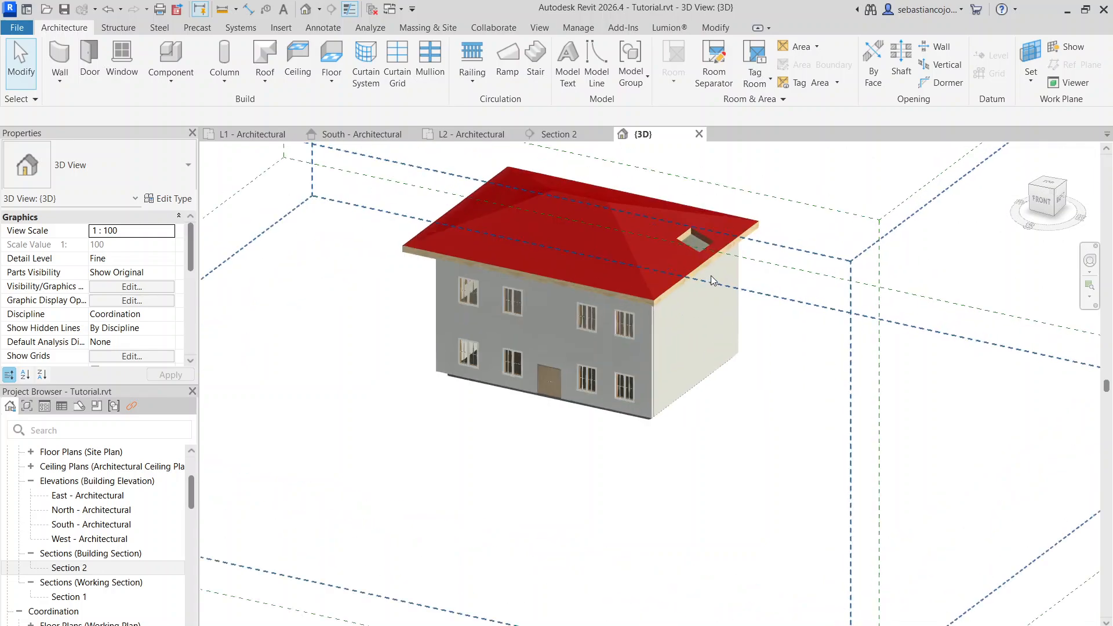
{"action": "scroll", "coordinate": [707, 260], "scroll_direction": "up", "scroll_amount": 3}
{"action": "middle_click_drag", "start_coordinate": [718, 239], "coordinate": [754, 350]}
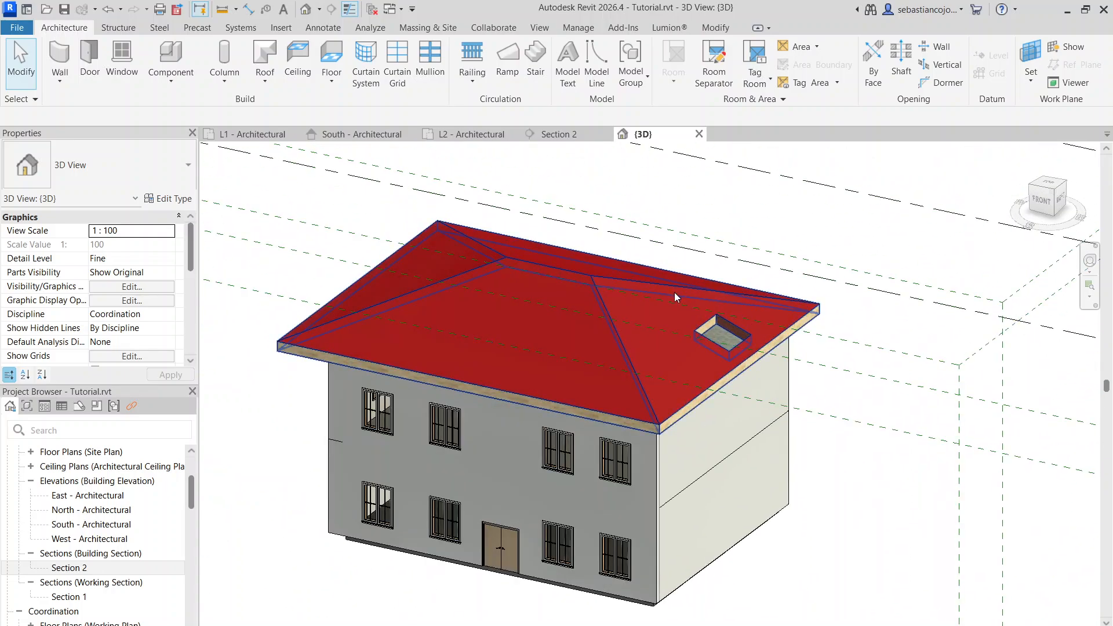
Step: Select the hip roof to examine its extent over the house in 3D, and clear the selection
{"action": "left_click", "coordinate": [661, 285]}
{"action": "scroll", "coordinate": [672, 319], "scroll_direction": "down", "scroll_amount": 2}
{"action": "scroll", "coordinate": [693, 414], "scroll_direction": "up", "scroll_amount": 1}
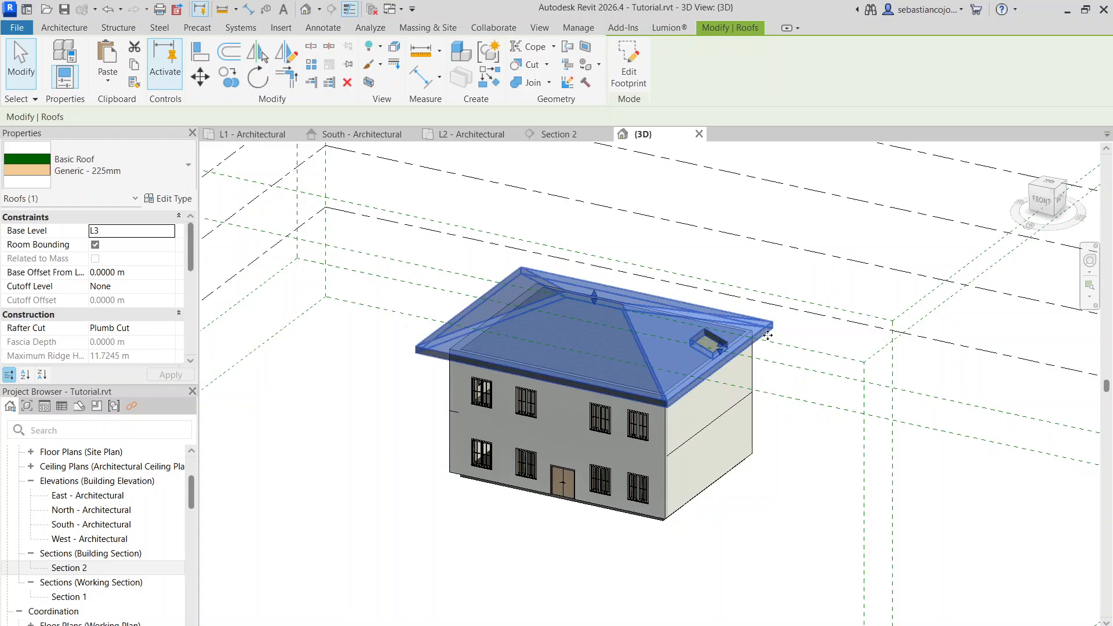
{"action": "scroll", "coordinate": [792, 317], "scroll_direction": "up", "scroll_amount": 3}
{"action": "scroll", "coordinate": [792, 317], "scroll_direction": "down", "scroll_amount": 2}
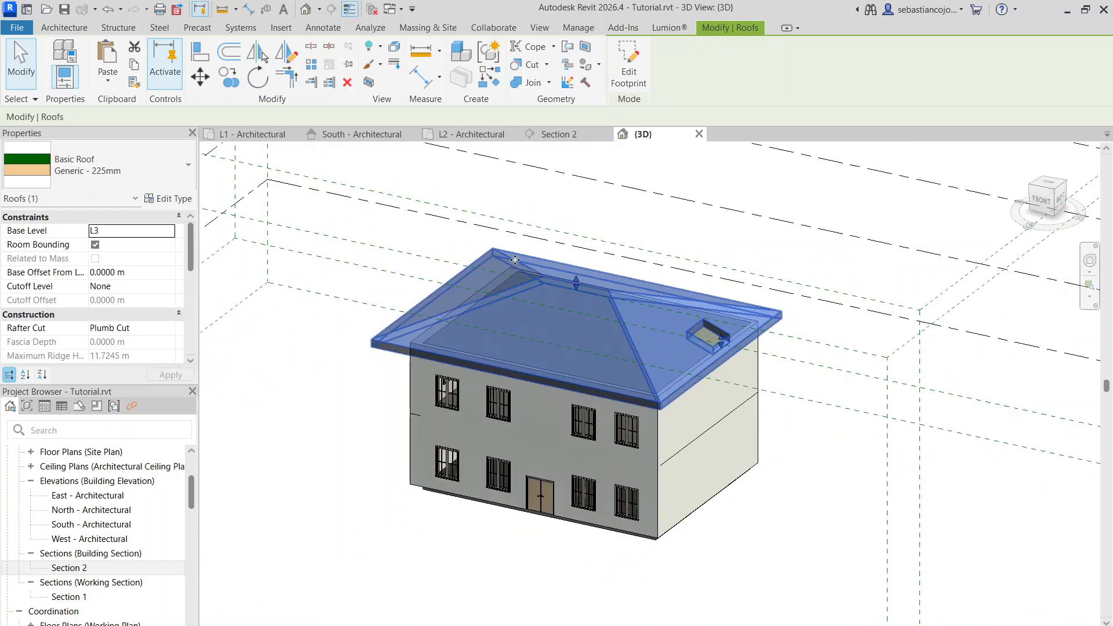
{"action": "left_click", "coordinate": [473, 250]}
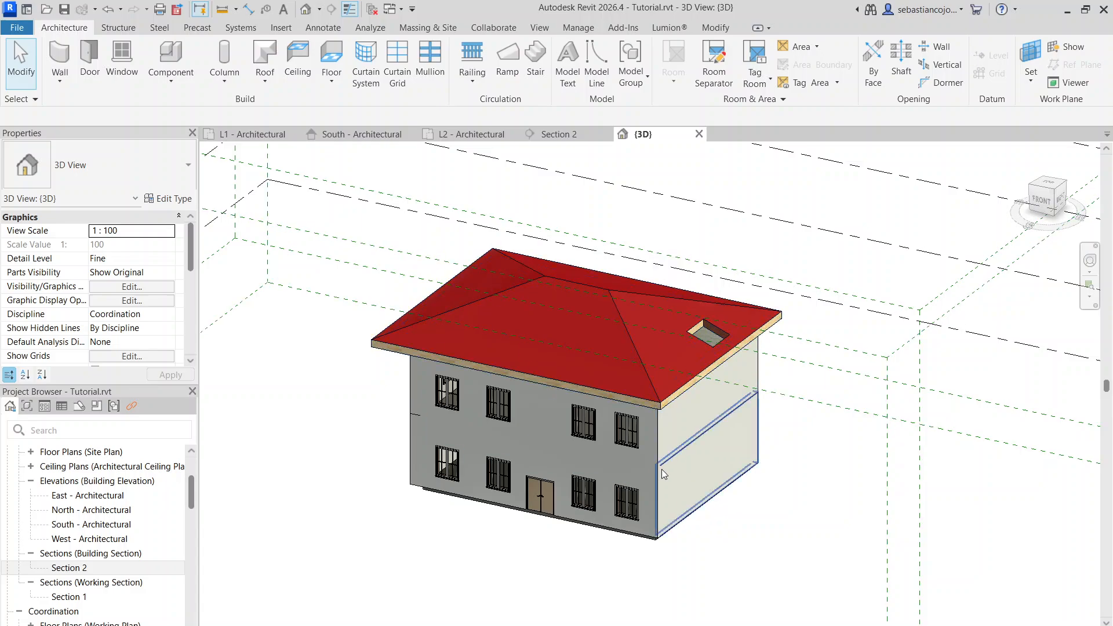
{"action": "scroll", "coordinate": [488, 397], "scroll_direction": "up", "scroll_amount": 4}
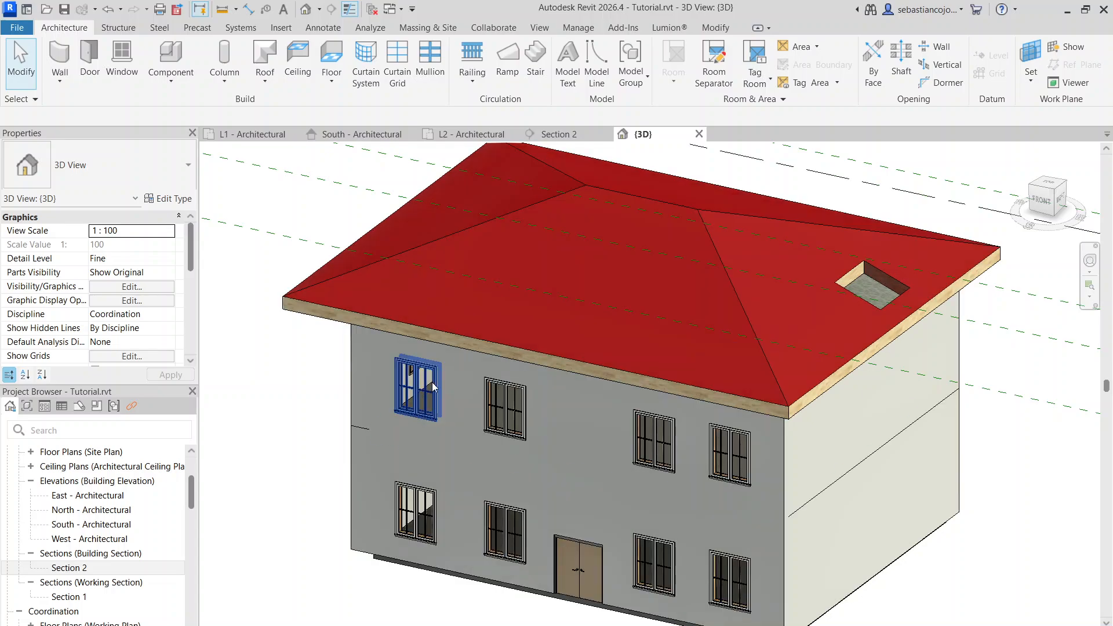
{"action": "scroll", "coordinate": [683, 333], "scroll_direction": "down", "scroll_amount": 4}
{"action": "scroll", "coordinate": [725, 310], "scroll_direction": "up", "scroll_amount": 3}
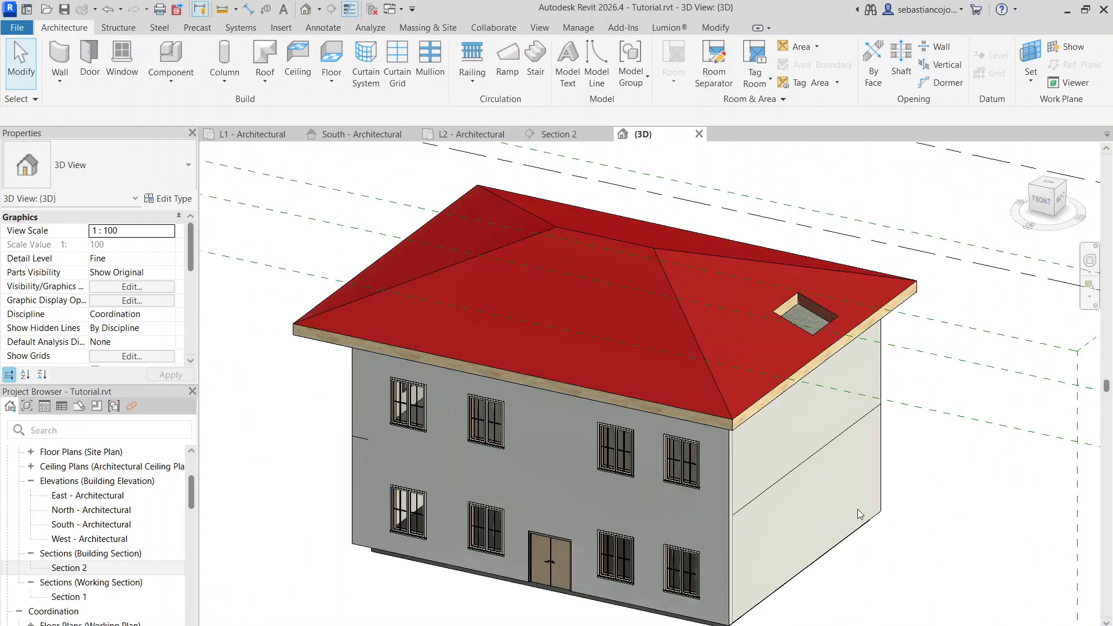
{"action": "scroll", "coordinate": [807, 490], "scroll_direction": "down", "scroll_amount": 3}
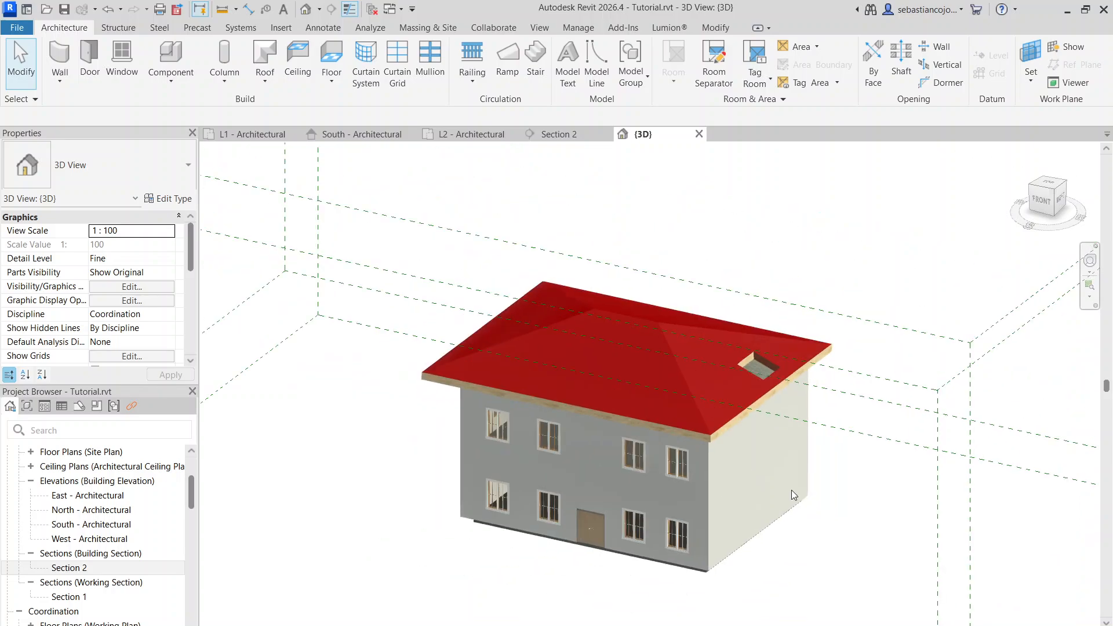
{"action": "middle_click_drag", "start_coordinate": [792, 486], "coordinate": [706, 428], "text": "shift"}
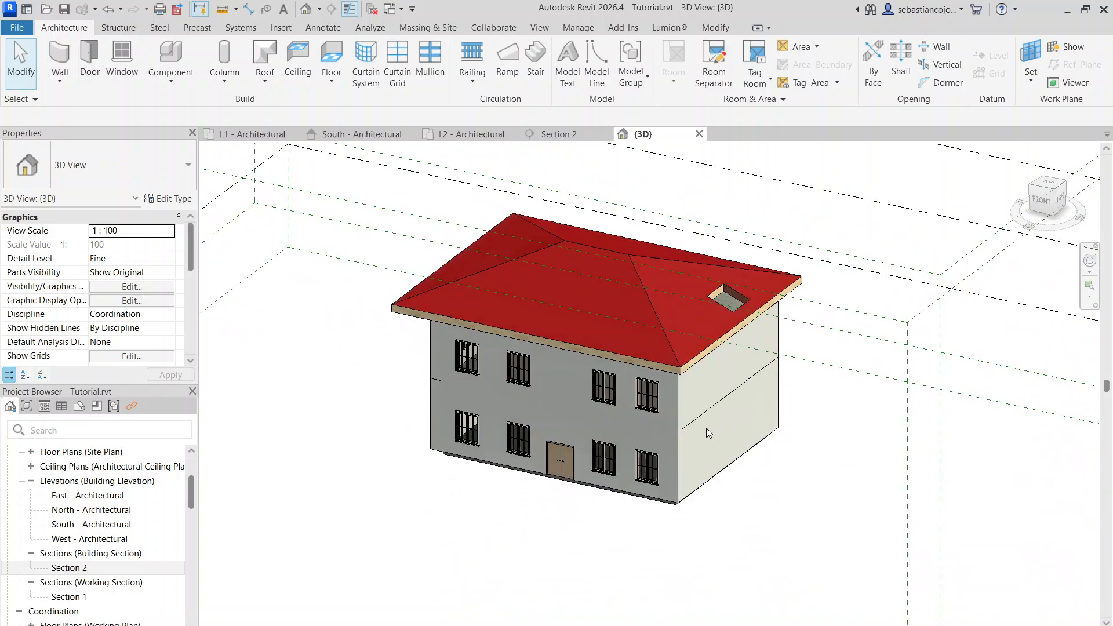